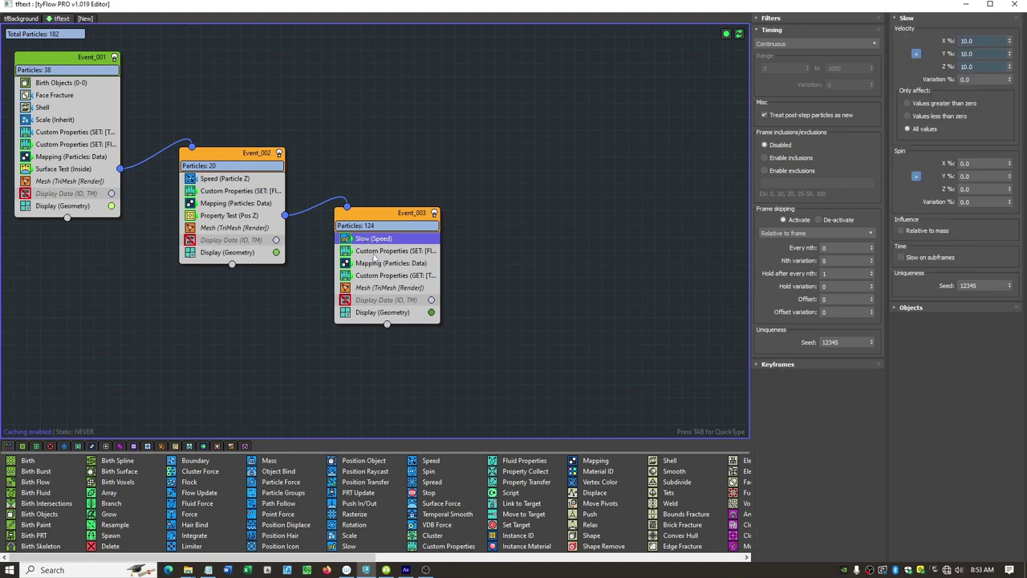
Step: Inspect Event_003's Custom Properties (SET), Mapping (Particles Data) and Custom Properties (GET) operators
left_click(399, 251)
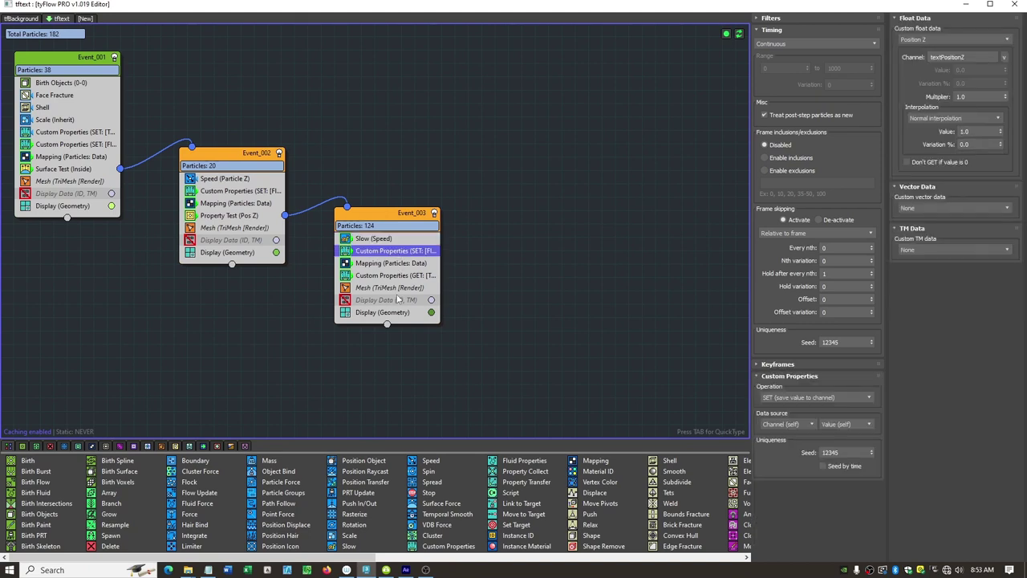
left_click(401, 264)
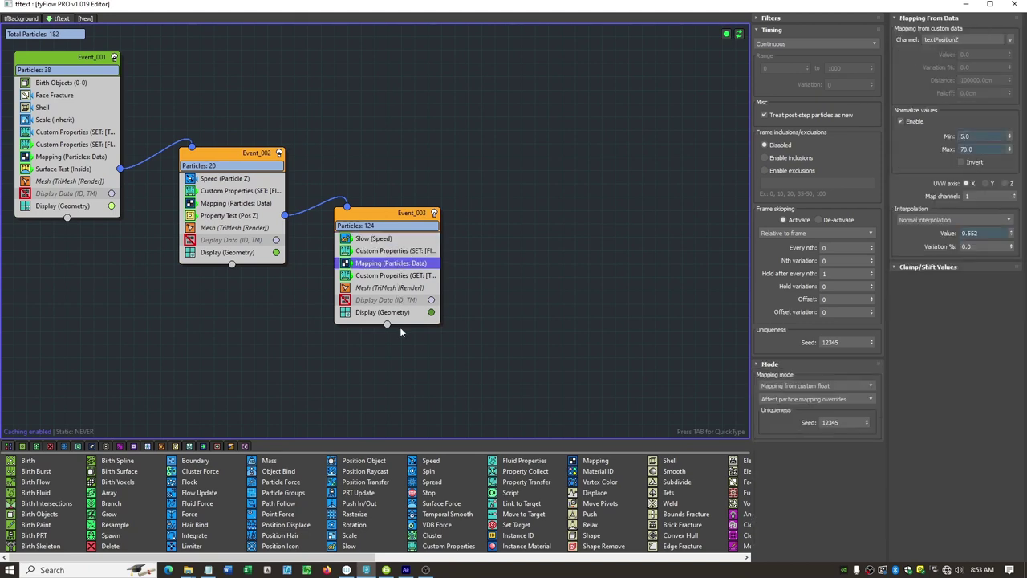
left_click(401, 275)
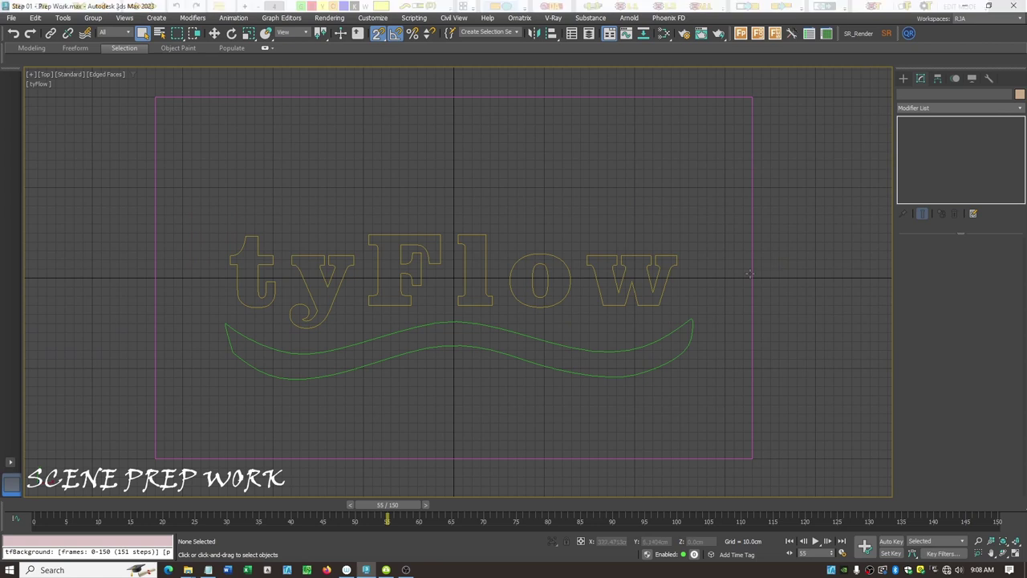
left_click(753, 273)
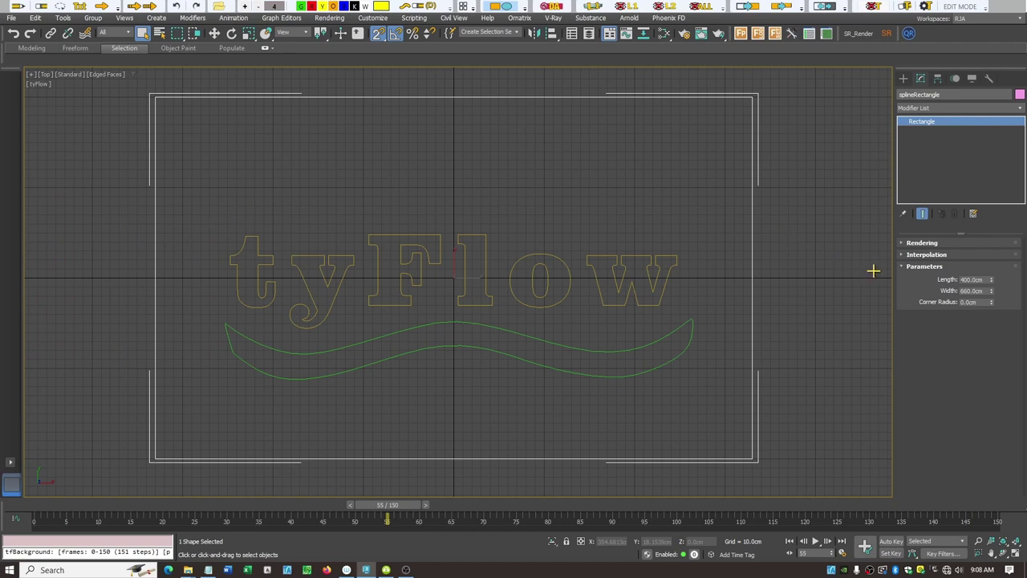
mouse_move(877, 265)
left_mouse_down()
mouse_move(931, 316)
mouse_move(1008, 329)
left_mouse_up()
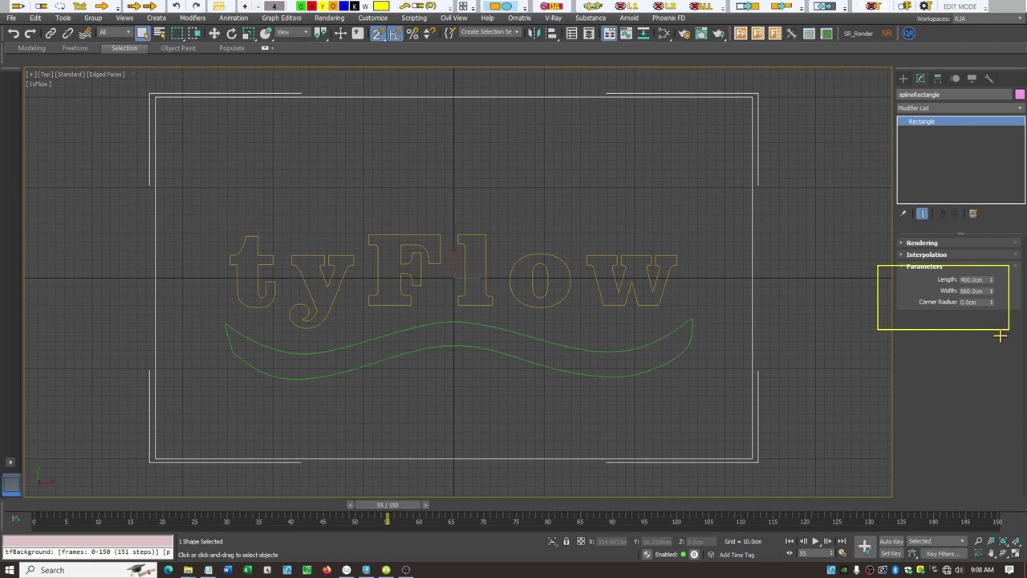
key("Escape")
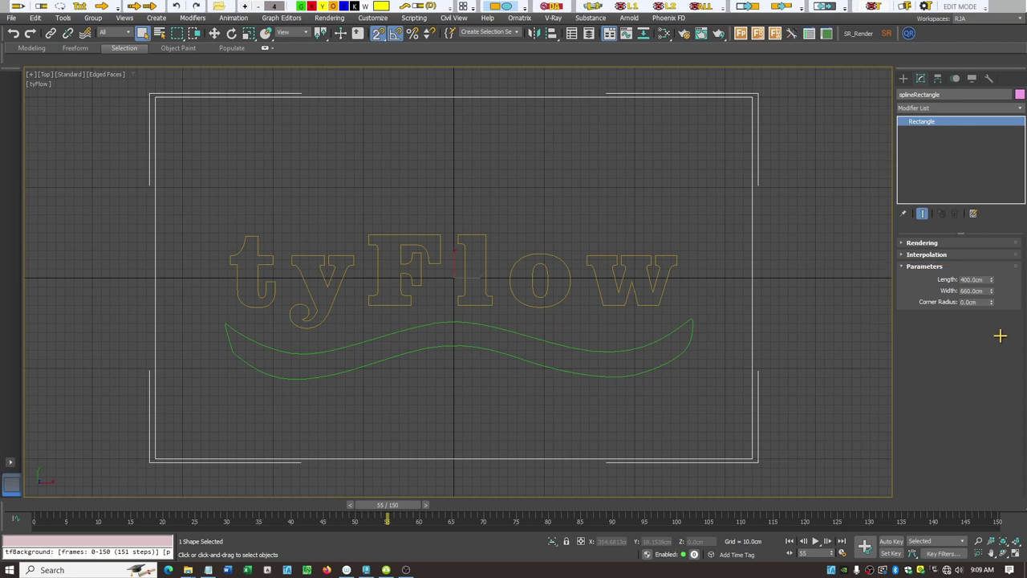
left_click(664, 287)
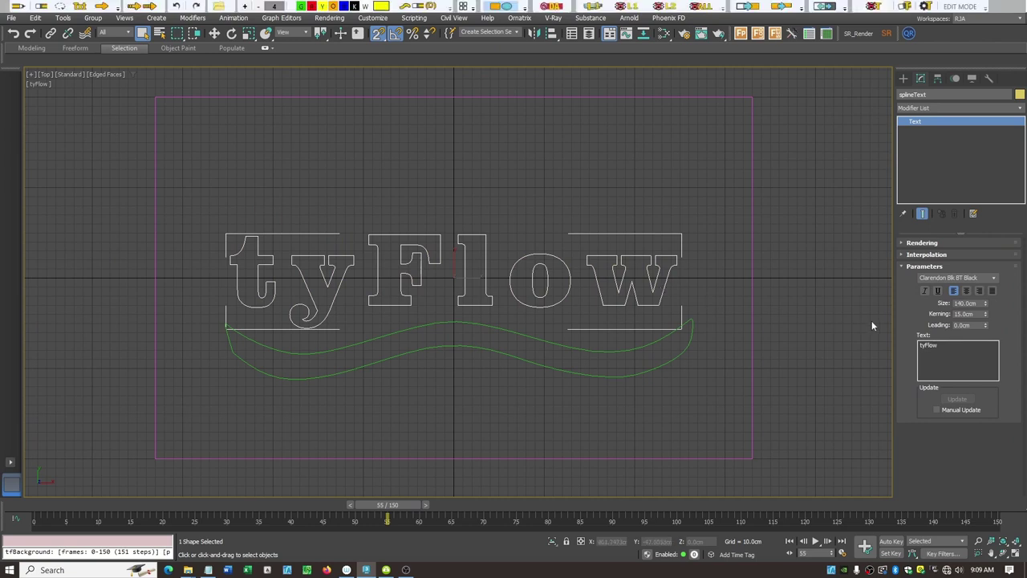
mouse_move(871, 278)
left_mouse_down()
mouse_move(1008, 364)
mouse_move(1017, 395)
left_mouse_up()
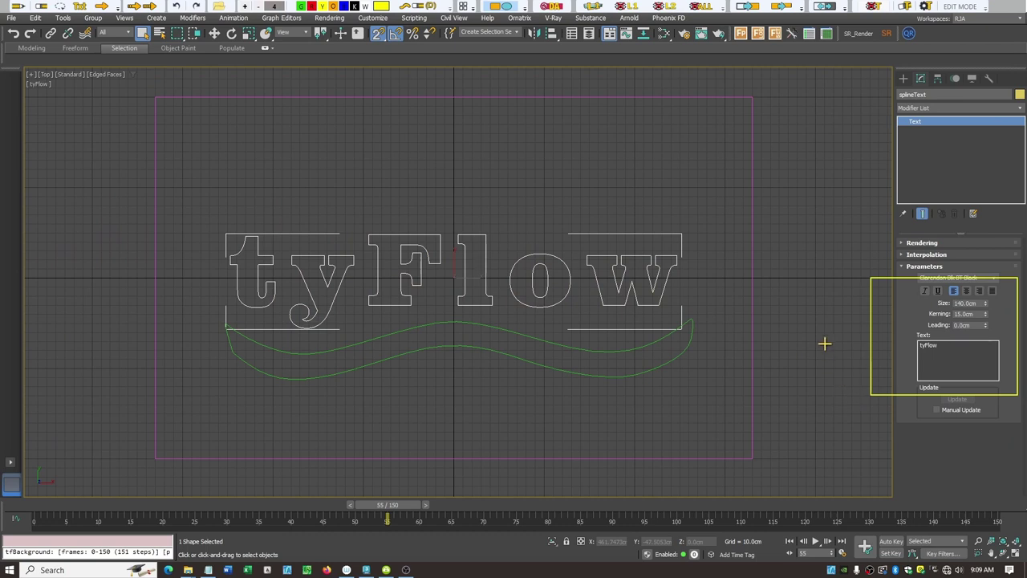
key("e")
key("Escape")
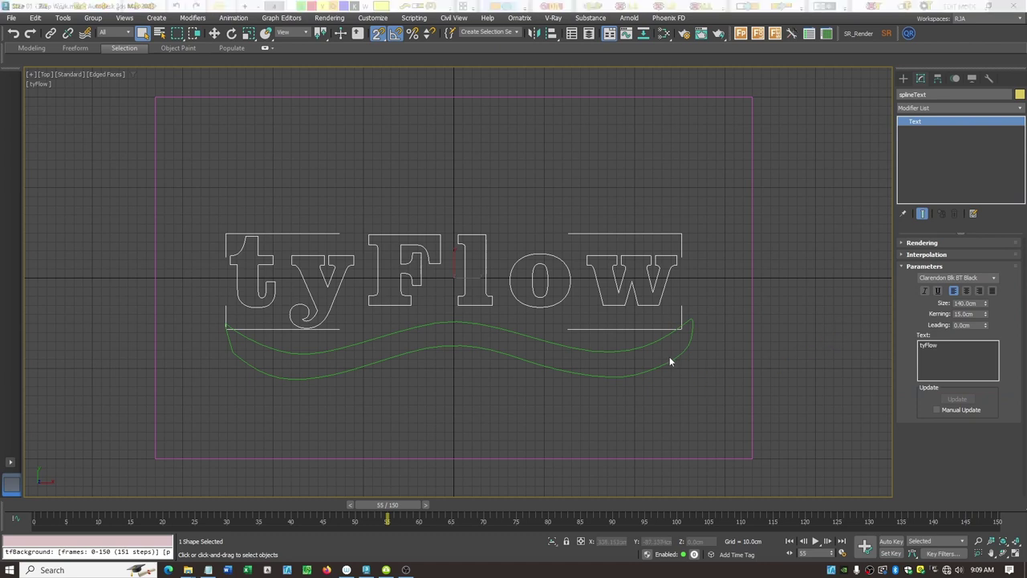
left_click(668, 361)
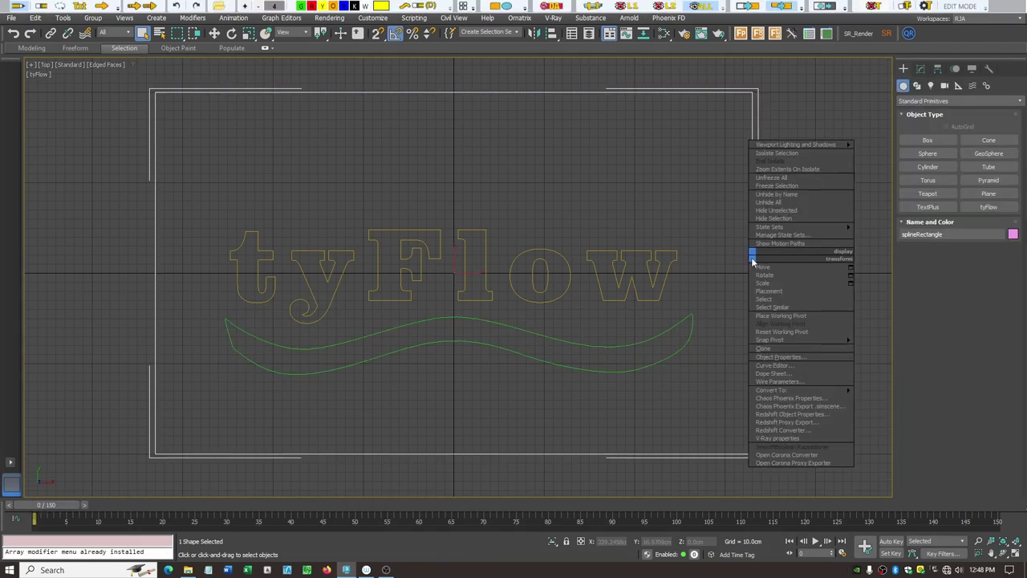
Step: Clone the rectangle as a Copy named 'clone rectangle'
left_click(770, 348)
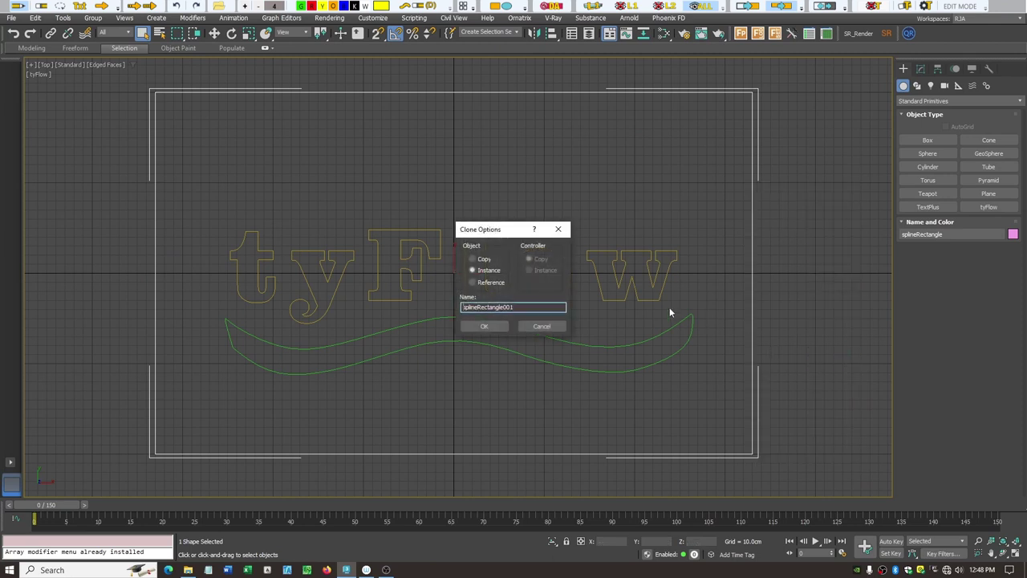
left_click_drag(517, 308, 410, 311)
type("clone rectangle")
left_click(486, 260)
left_click(490, 326)
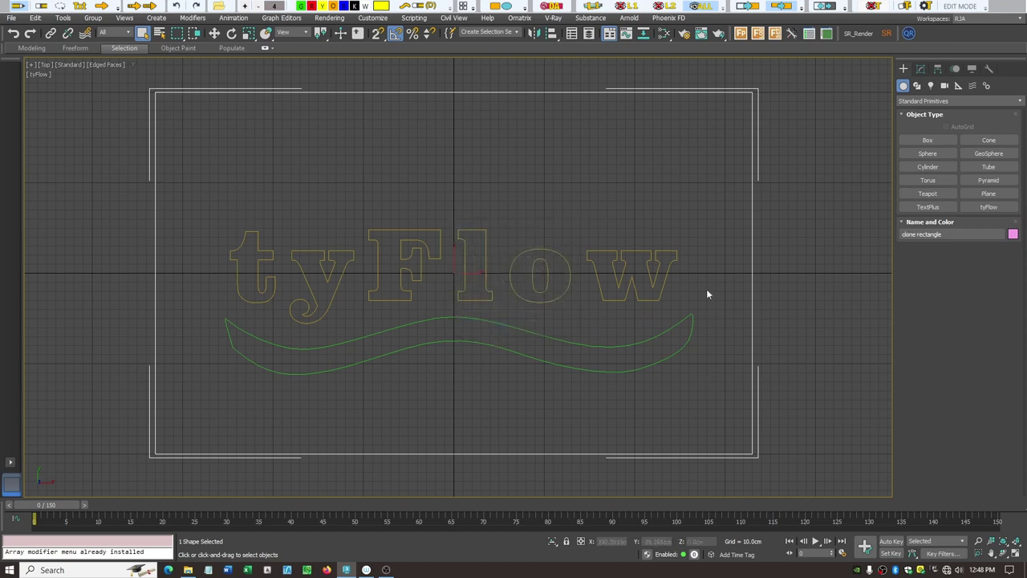
Step: Clone the tyFlow text as a copy named 'cloneText'
left_click(656, 283)
right_click(658, 284)
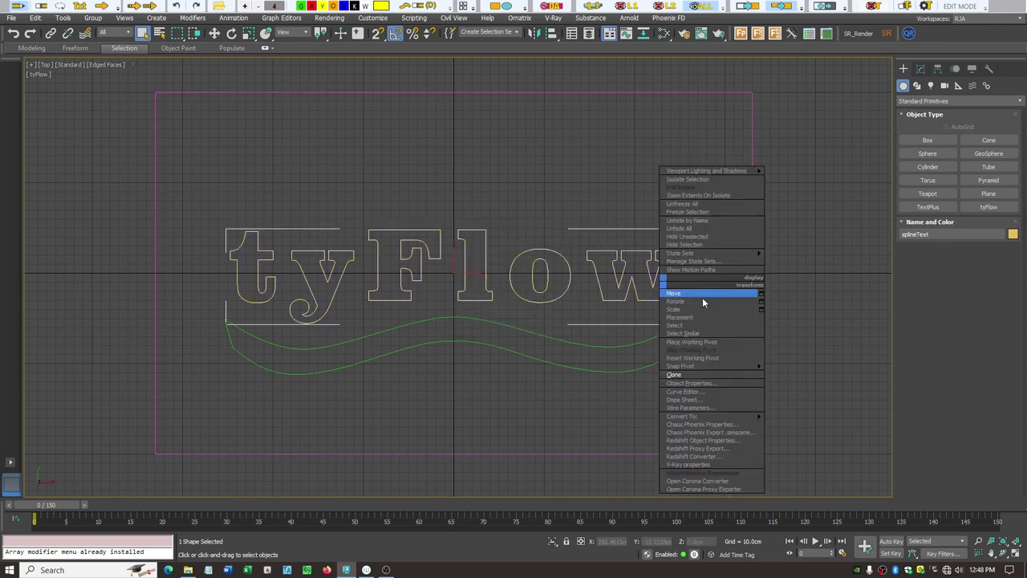
left_click(688, 374)
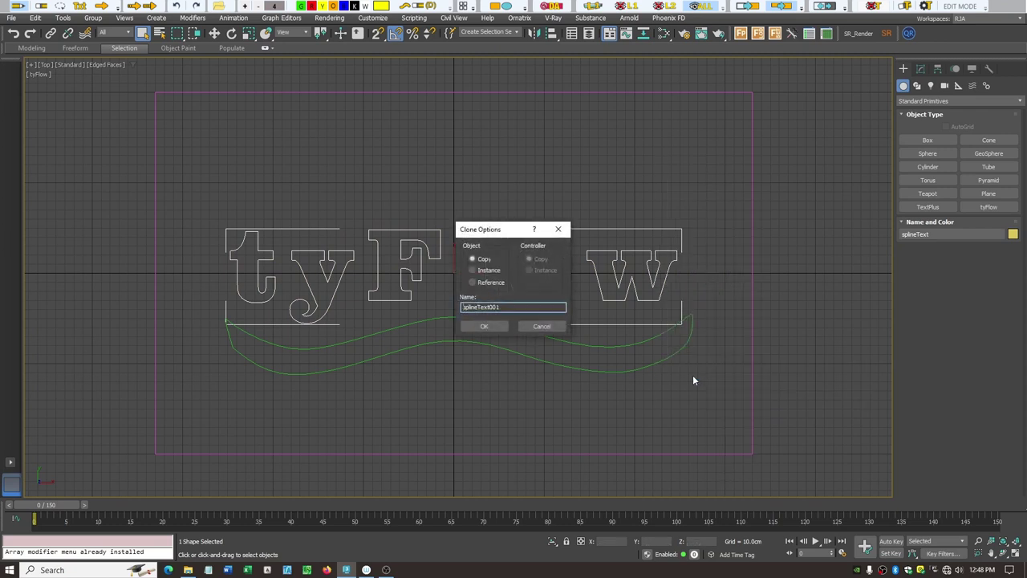
double_click(461, 306)
type("cloneText")
left_click(481, 326)
Step: Clone the wavy underline as a copy named 'cloneUnderline'
left_click(532, 332)
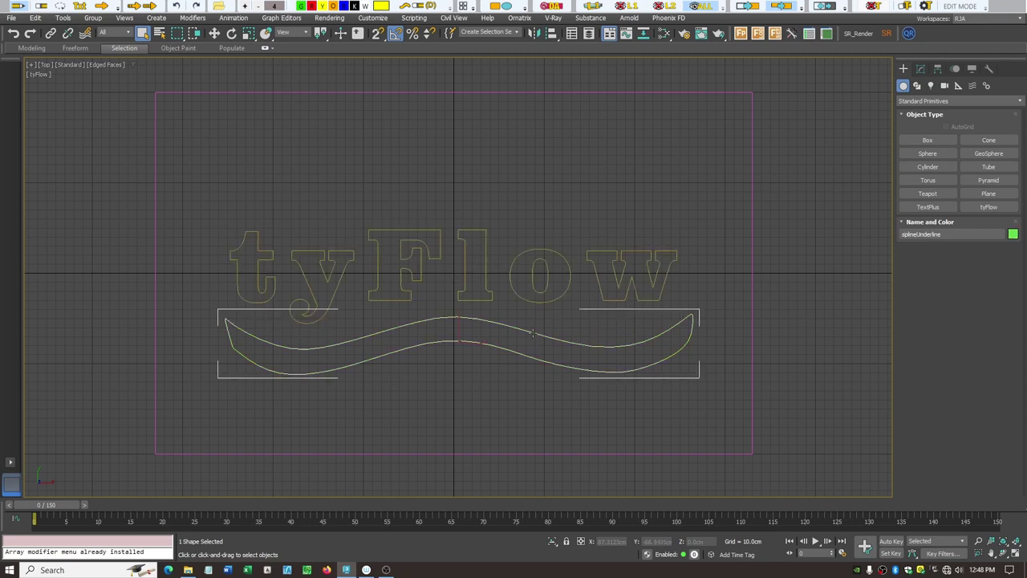
right_click(532, 332)
left_click(541, 424)
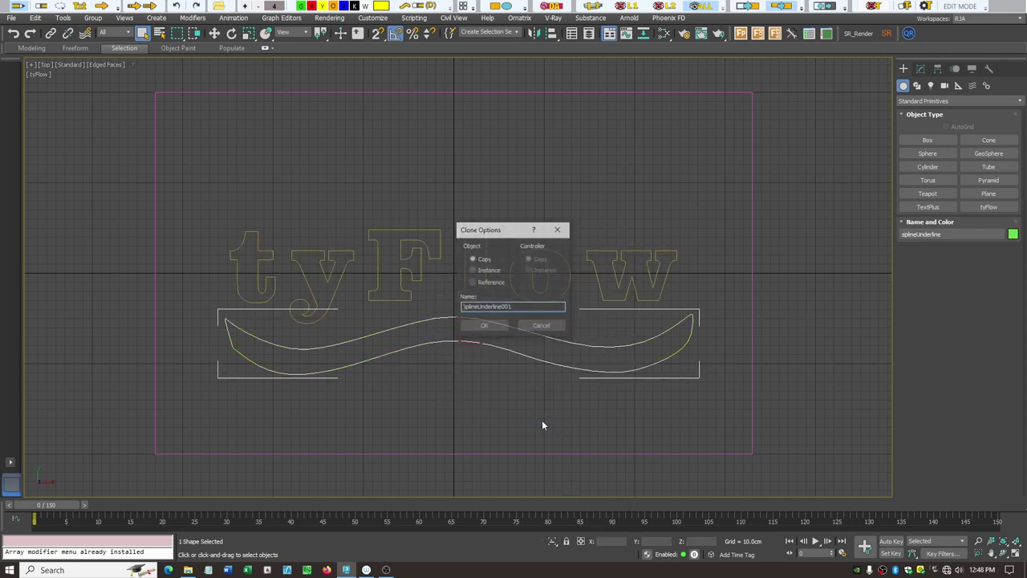
double_click(519, 307)
type("clone")
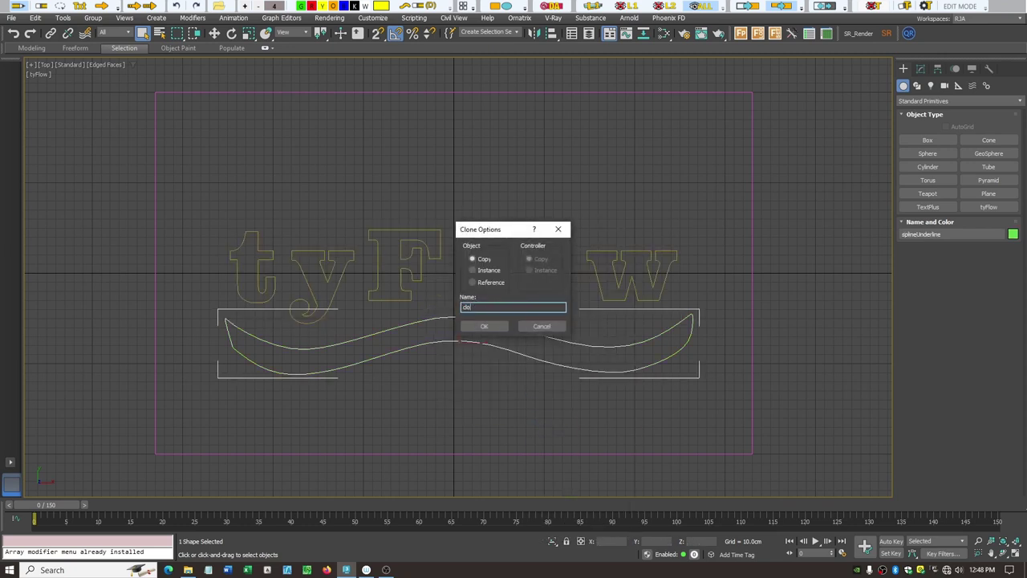
type("Underline")
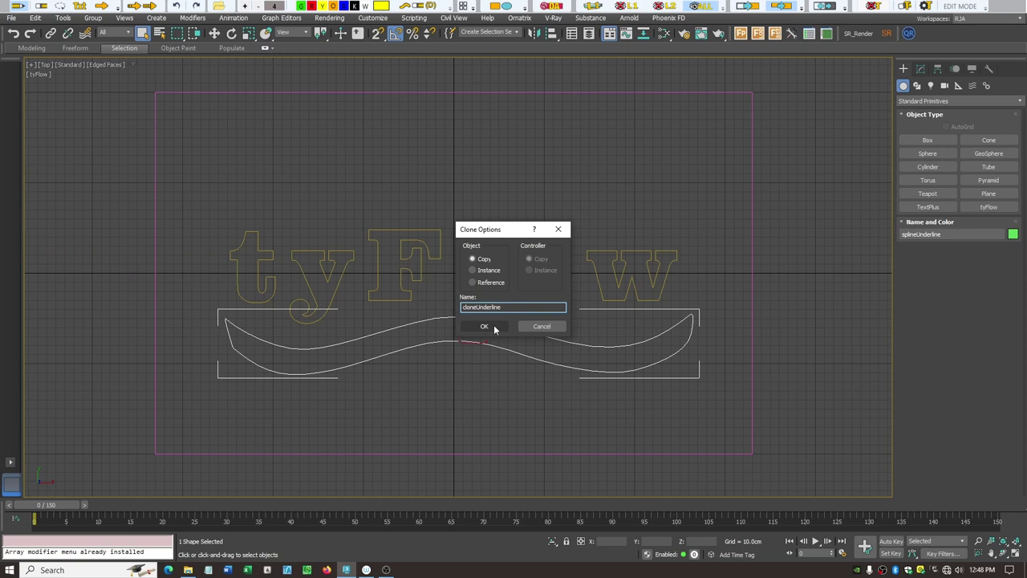
left_click(494, 328)
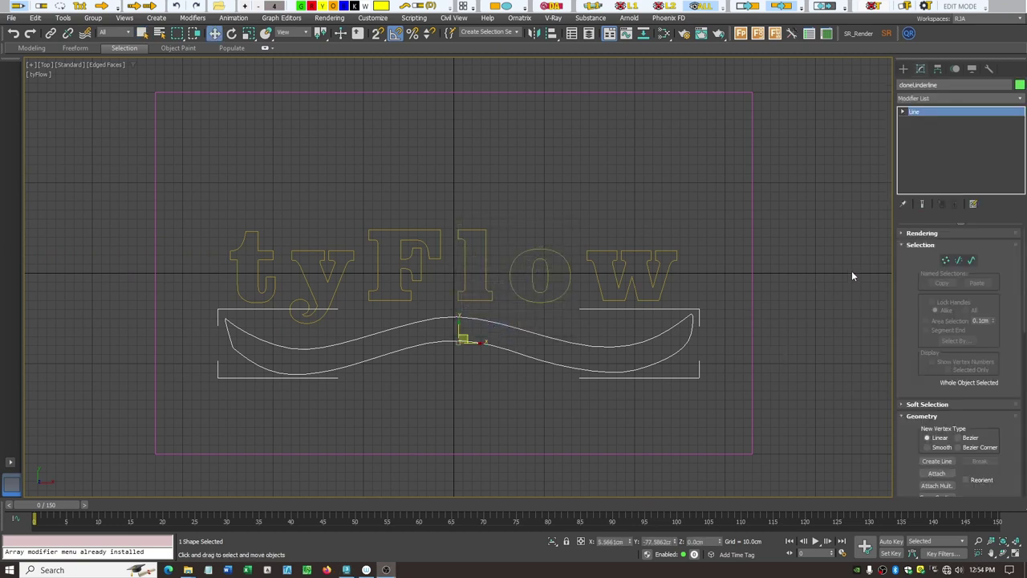
Step: Make a Subtract ShpBoolean on clone rectangle, subtracting the tyFlow text and wavy underline
left_click(752, 201)
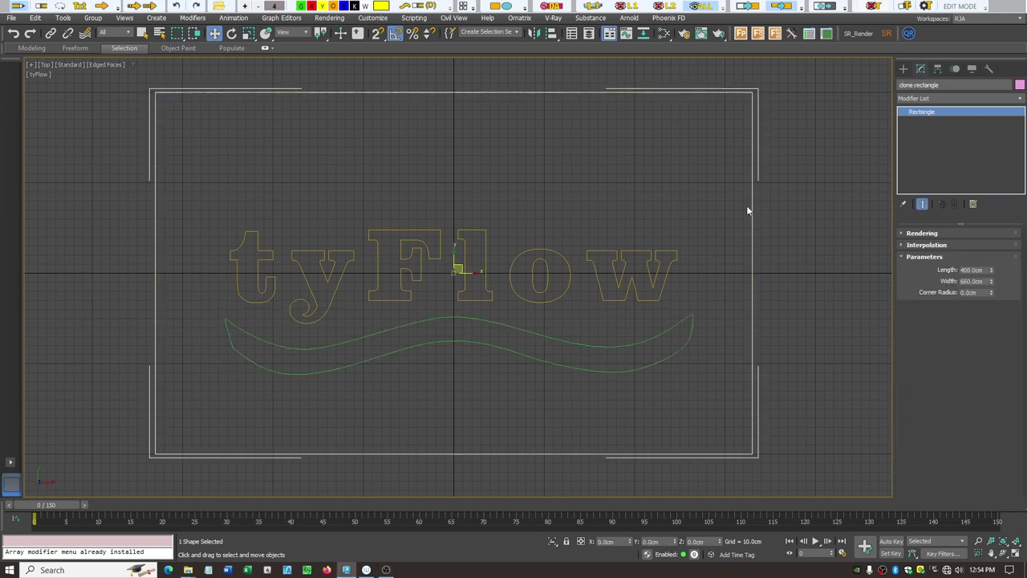
left_click(902, 69)
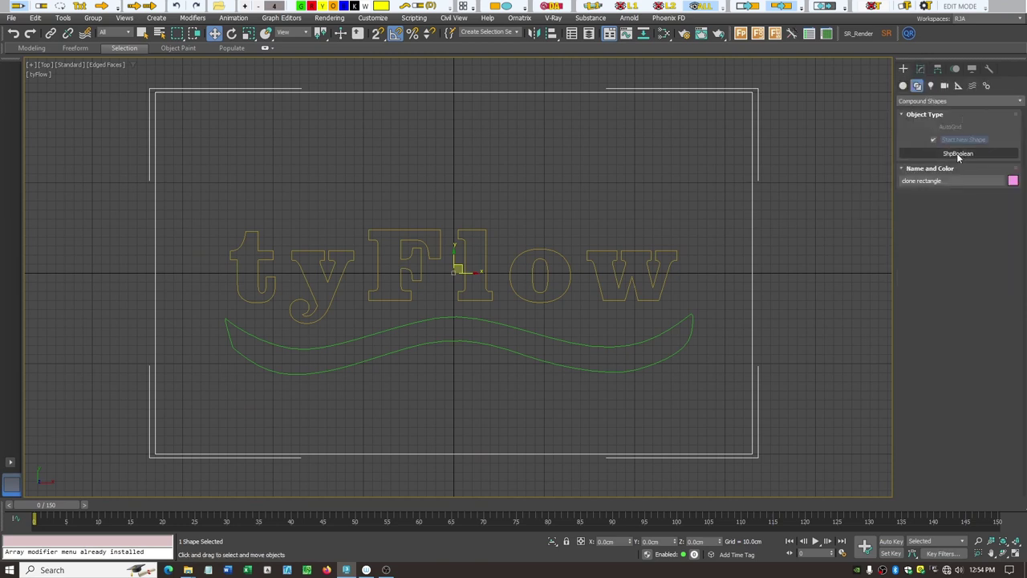
left_click(952, 153)
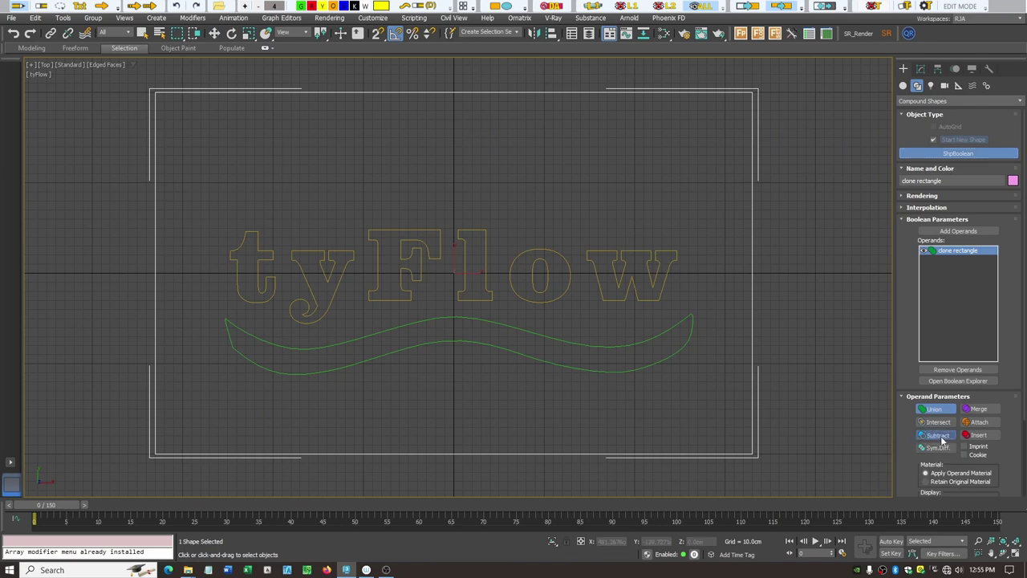
left_click(940, 434)
left_click(956, 231)
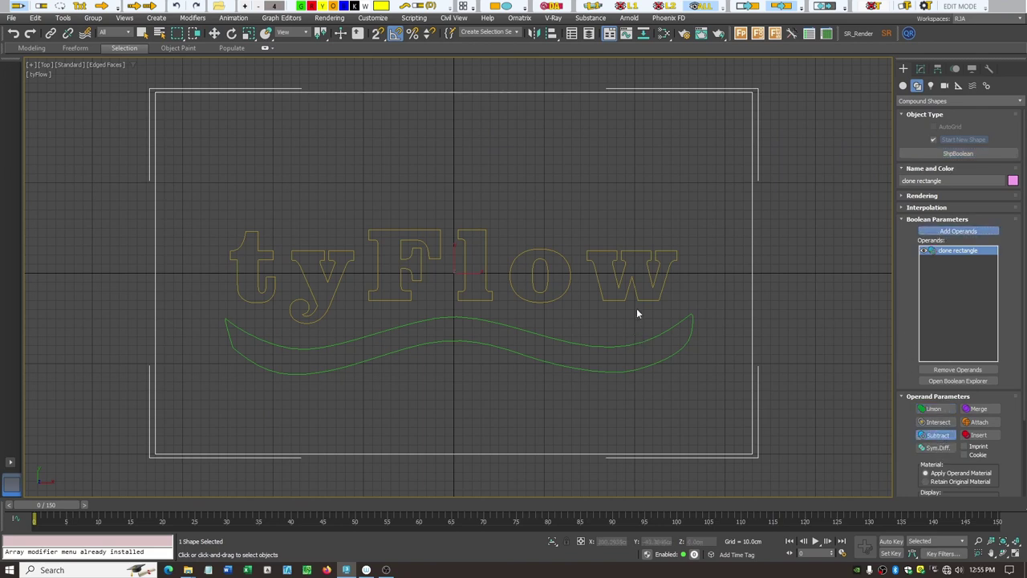
left_click(656, 300)
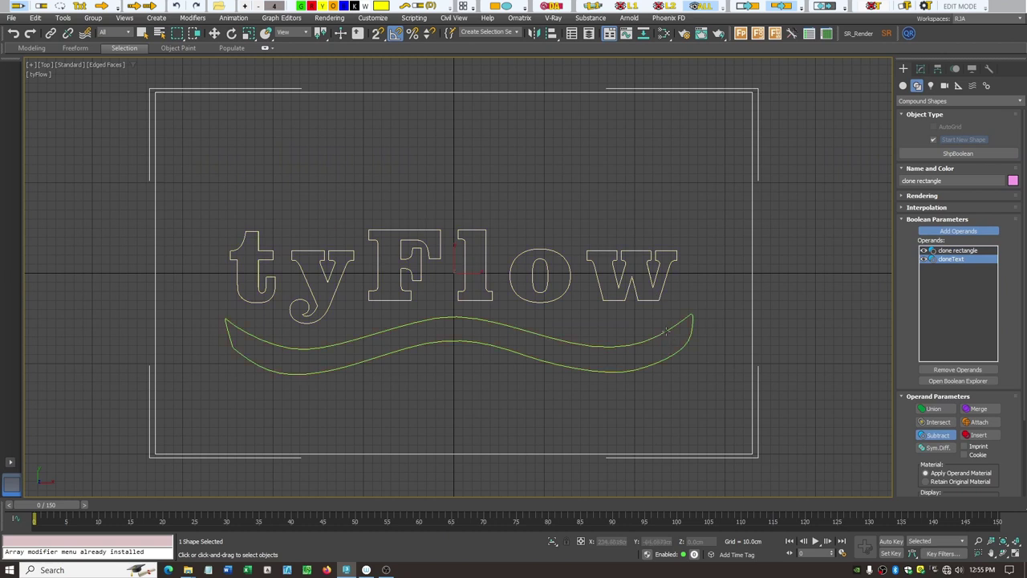
left_click(666, 331)
left_click(963, 231)
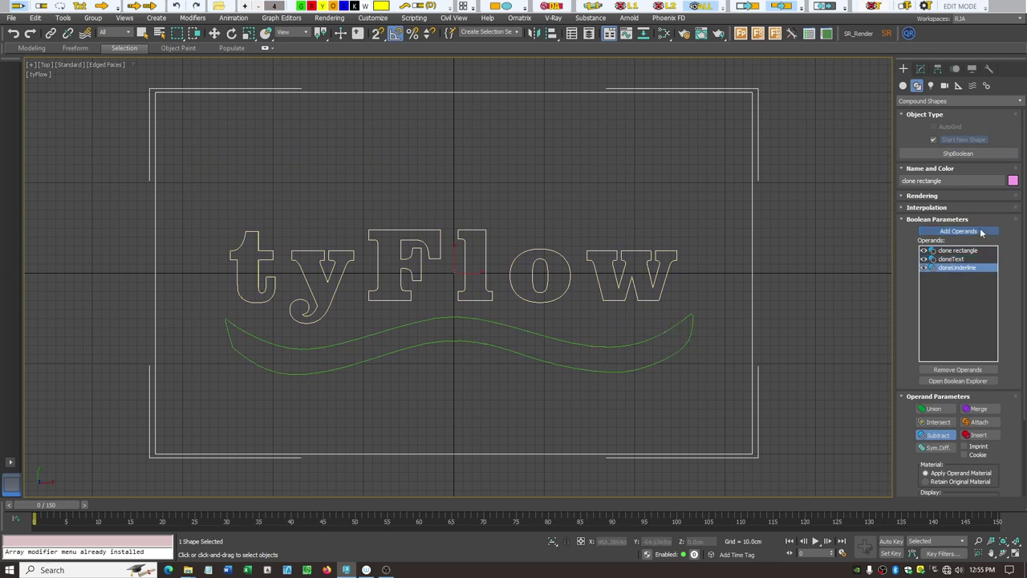
Step: Convert the boolean shape to an Editable Poly
right_click(752, 258)
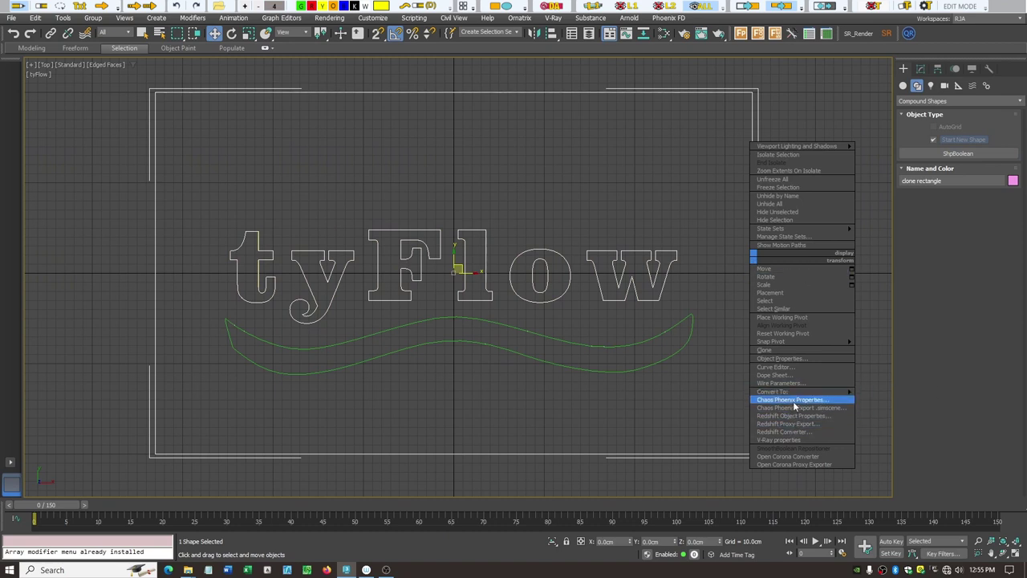
mouse_move(791, 391)
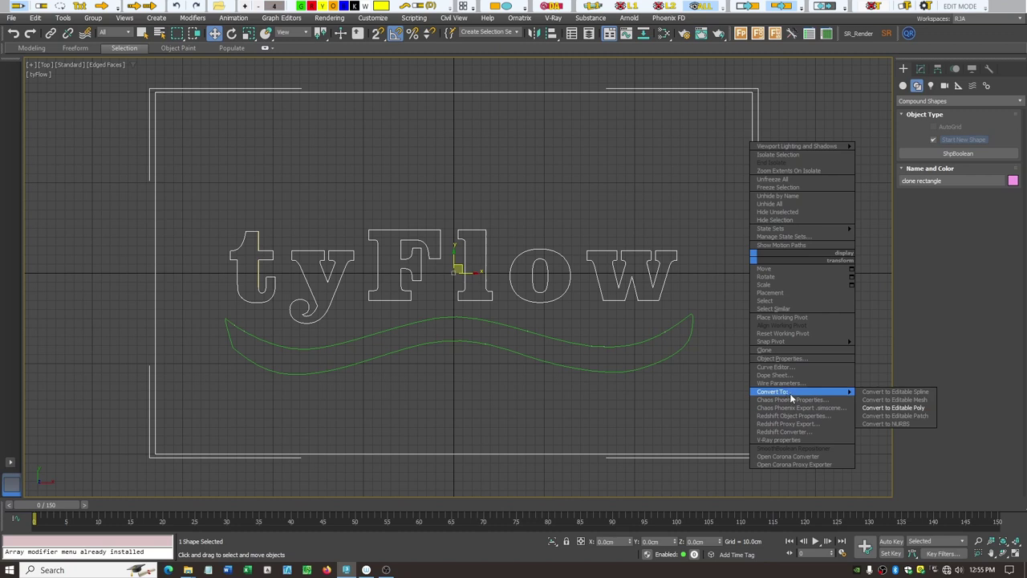
left_click(872, 409)
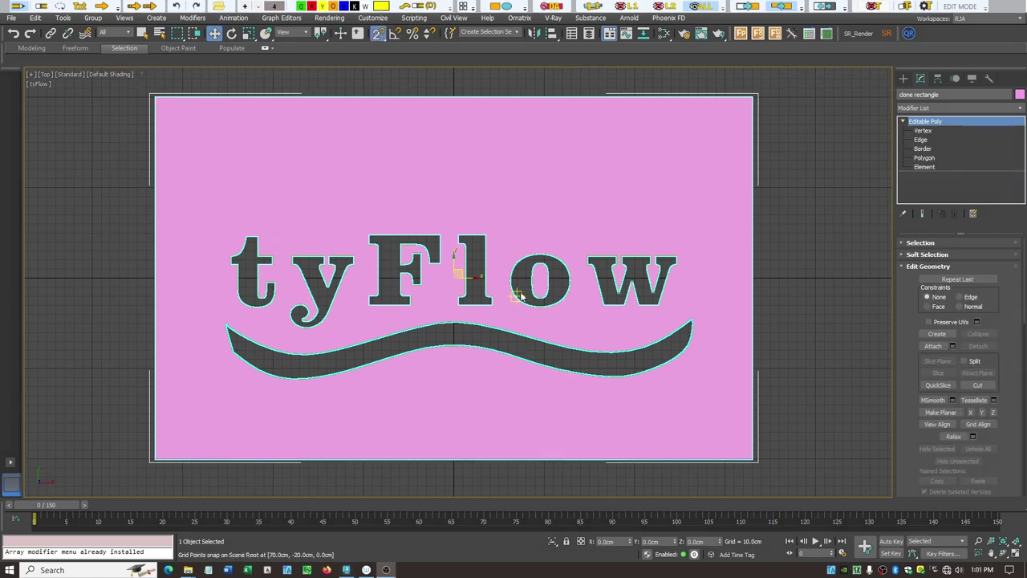
left_click(395, 34)
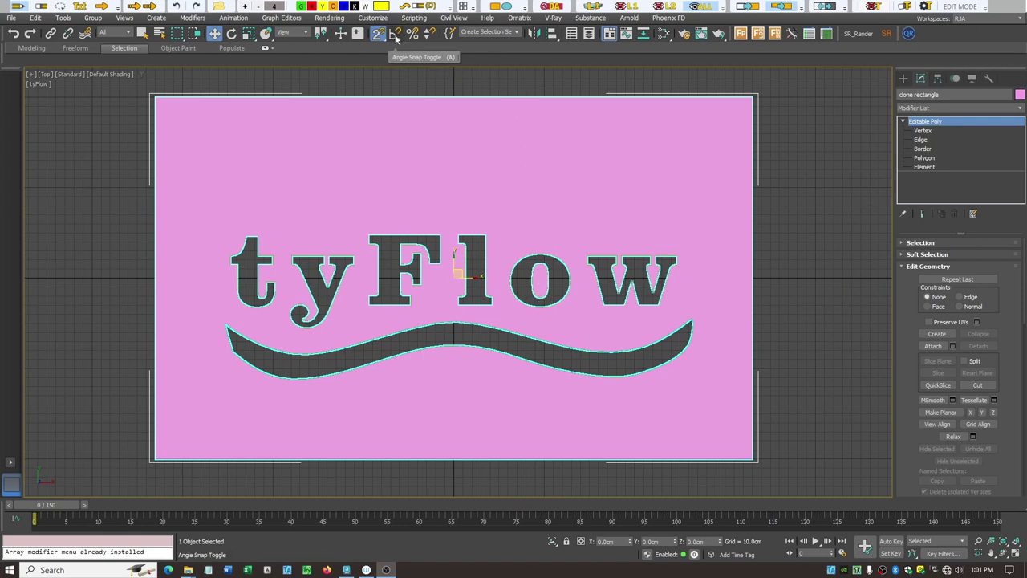
left_click(63, 17)
mouse_move(94, 379)
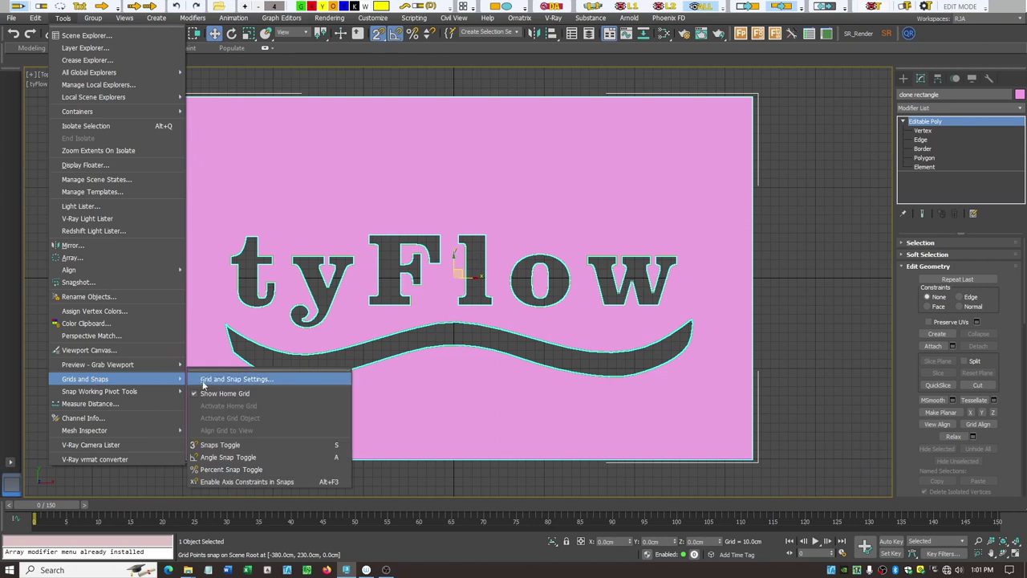
left_click(213, 379)
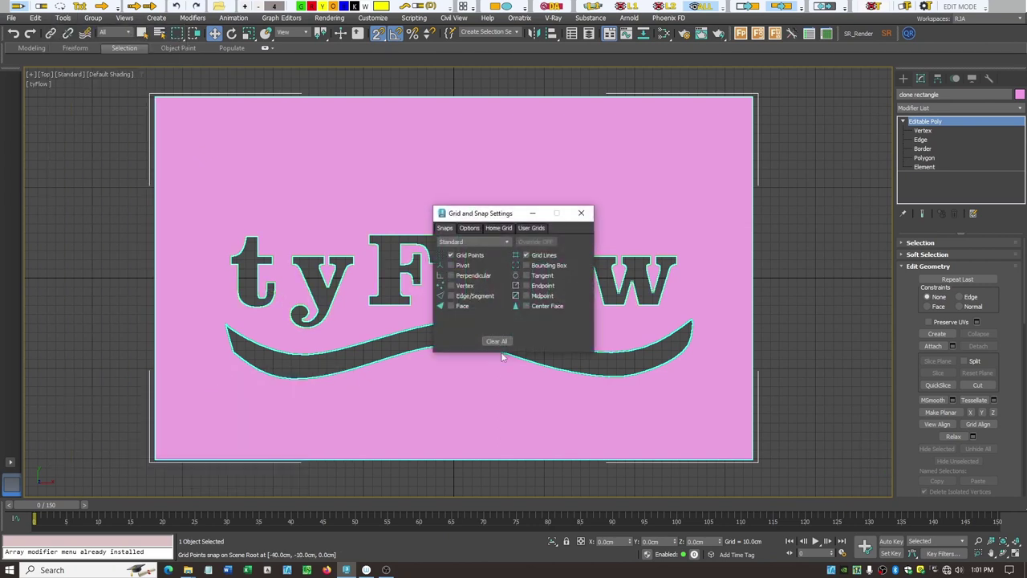
left_click(581, 212)
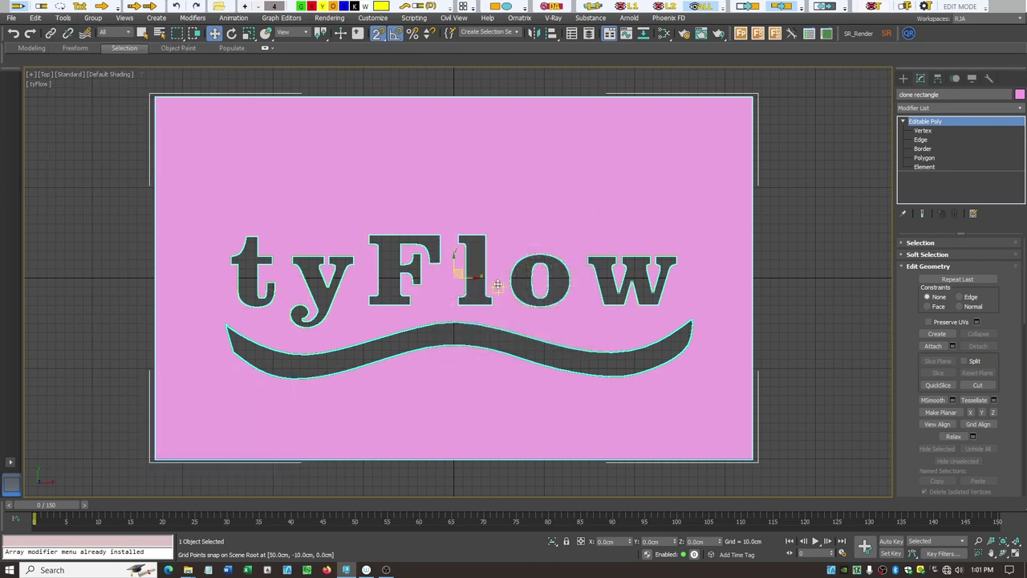
Step: Enable the Slice Plane at Vertex level and cut the mesh at its start and 20 cm
left_click(923, 131)
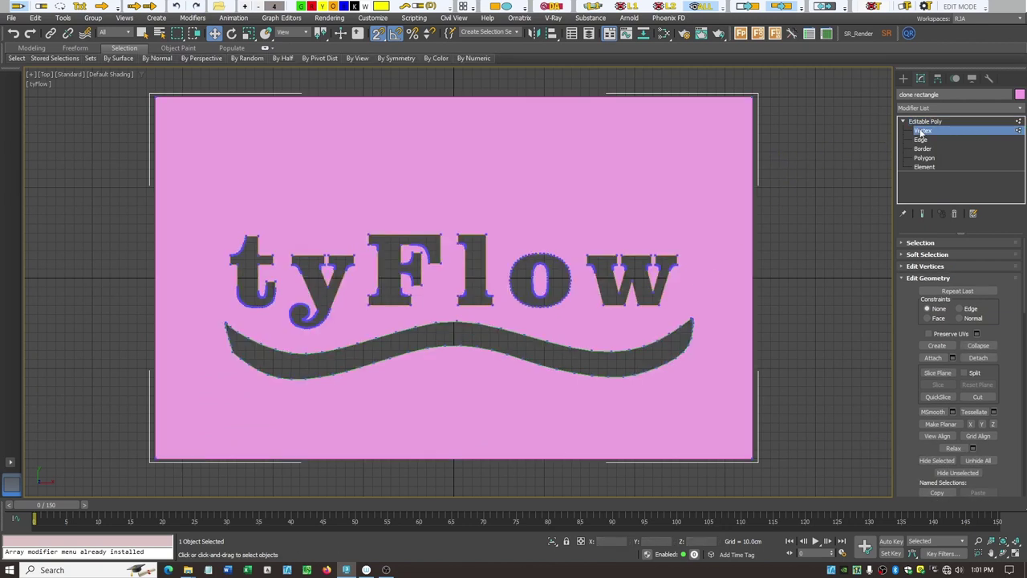
left_click(939, 372)
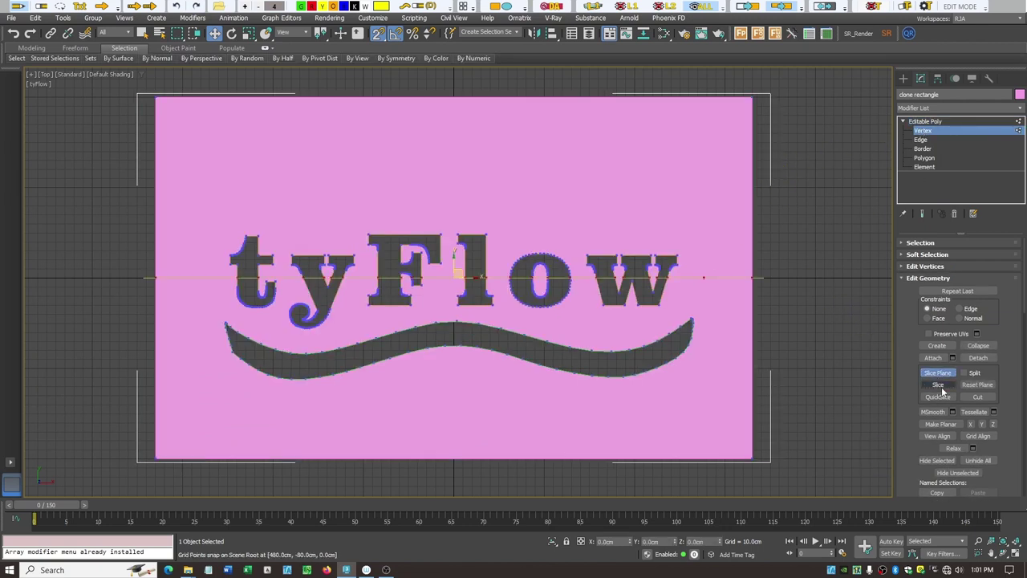
left_click(939, 385)
left_click_drag(454, 257, 454, 259)
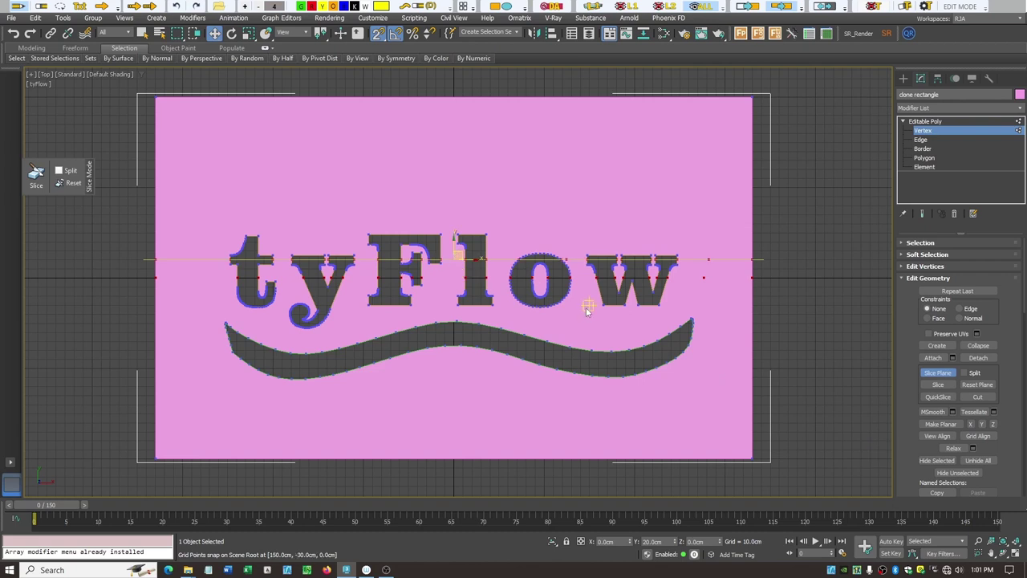
left_click(938, 384)
Step: Continue slicing at 20 cm steps up to 140, 160 and 180 cm, then exit Vertex level
left_click_drag(454, 238, 454, 230)
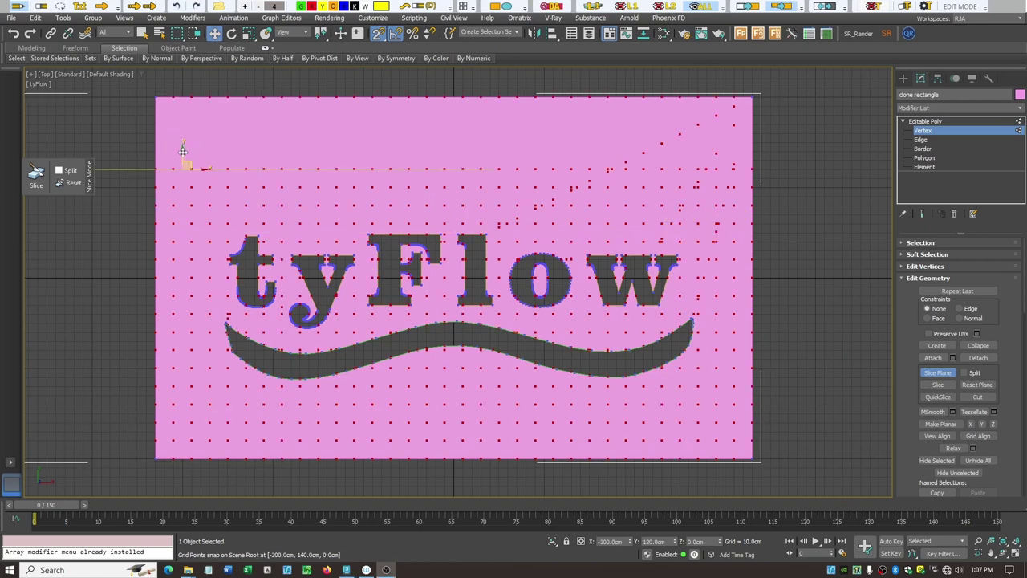
left_click_drag(184, 162, 183, 151)
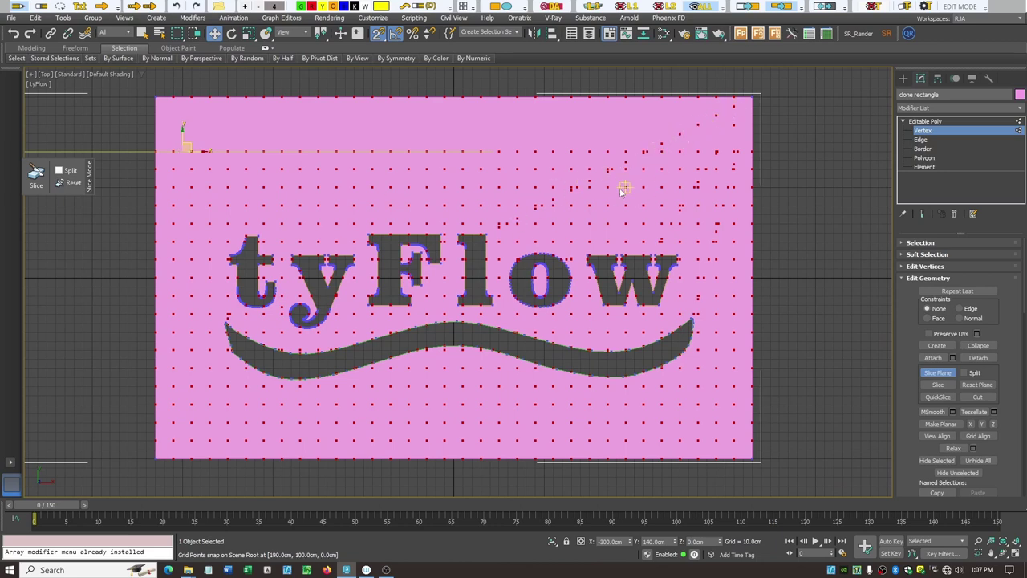
left_click(940, 385)
left_click_drag(182, 132, 182, 114)
left_click(944, 386)
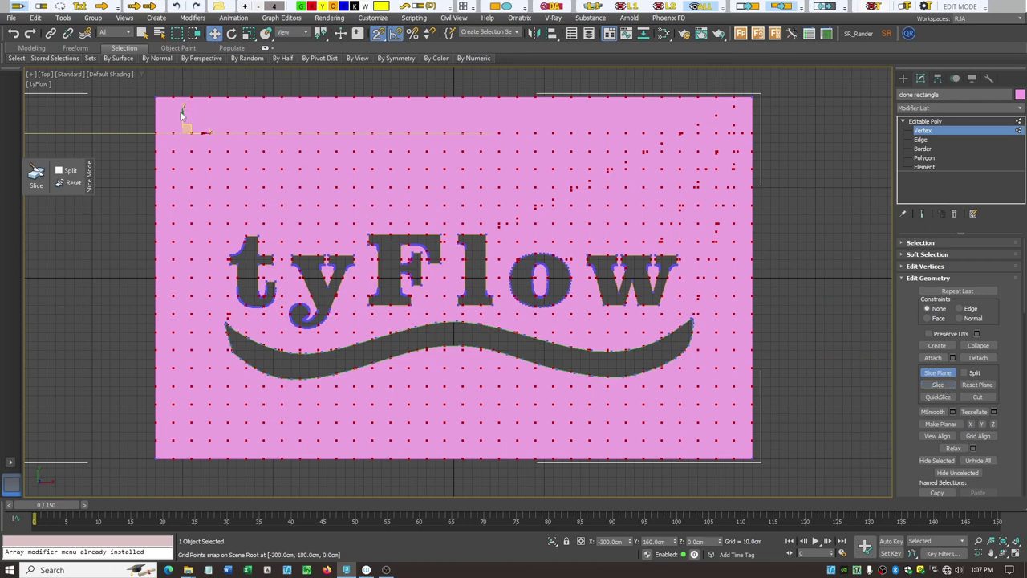
left_click_drag(183, 114, 184, 96)
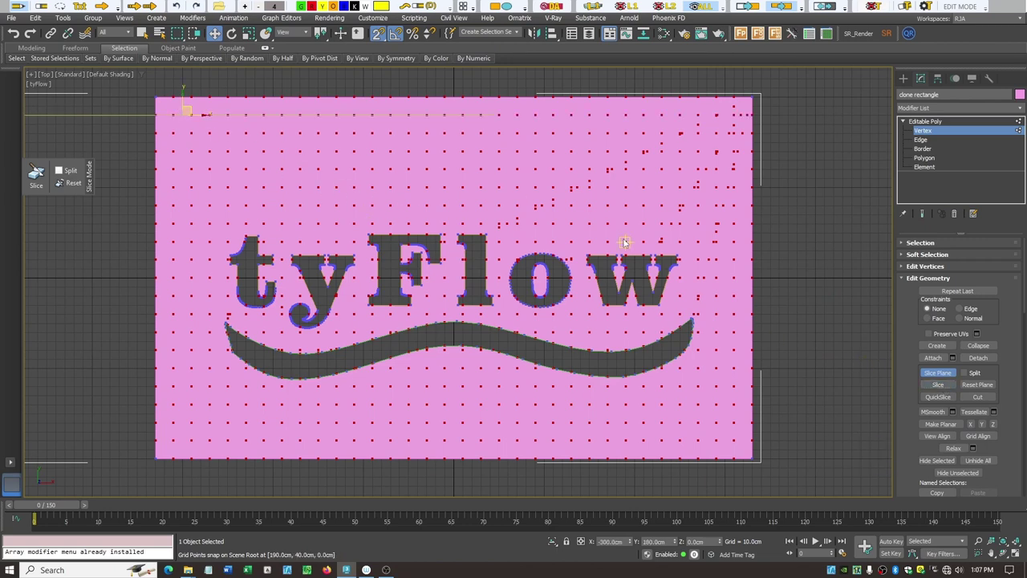
left_click(944, 388)
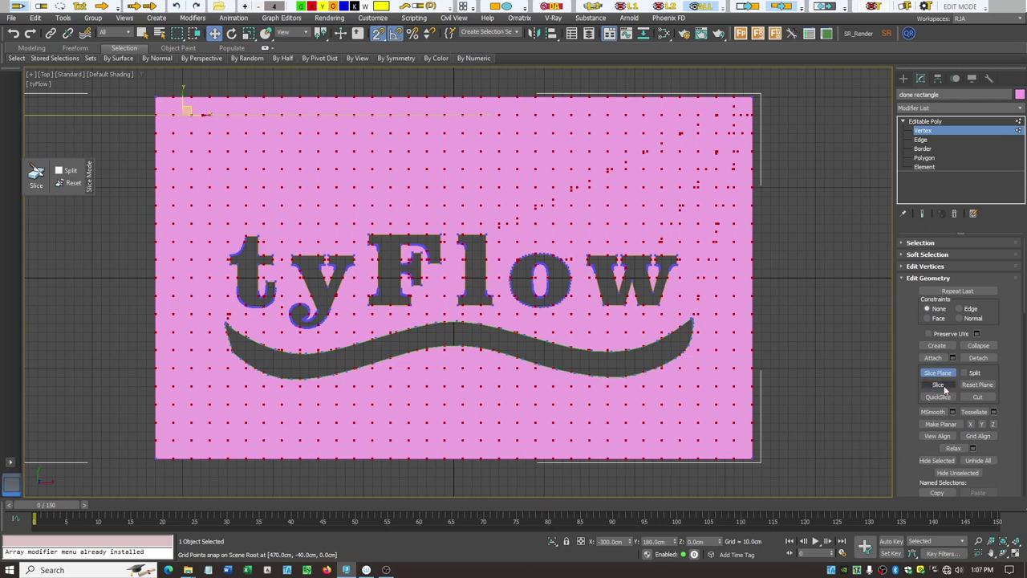
left_click(925, 122)
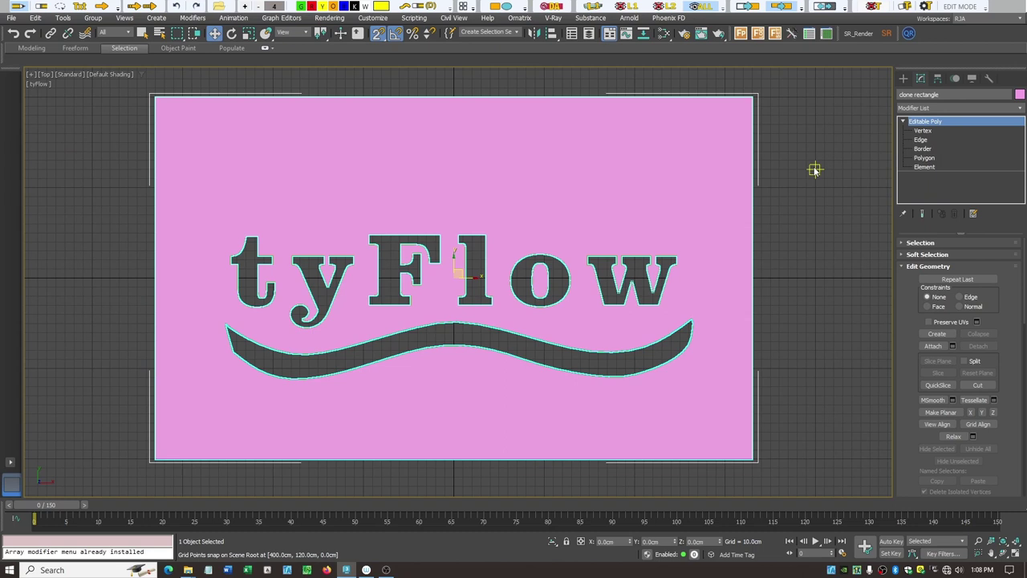
Step: Show Edged Faces, enter Vertex level, zoom into the upper-right corner and disable Angle Snap
key("F4")
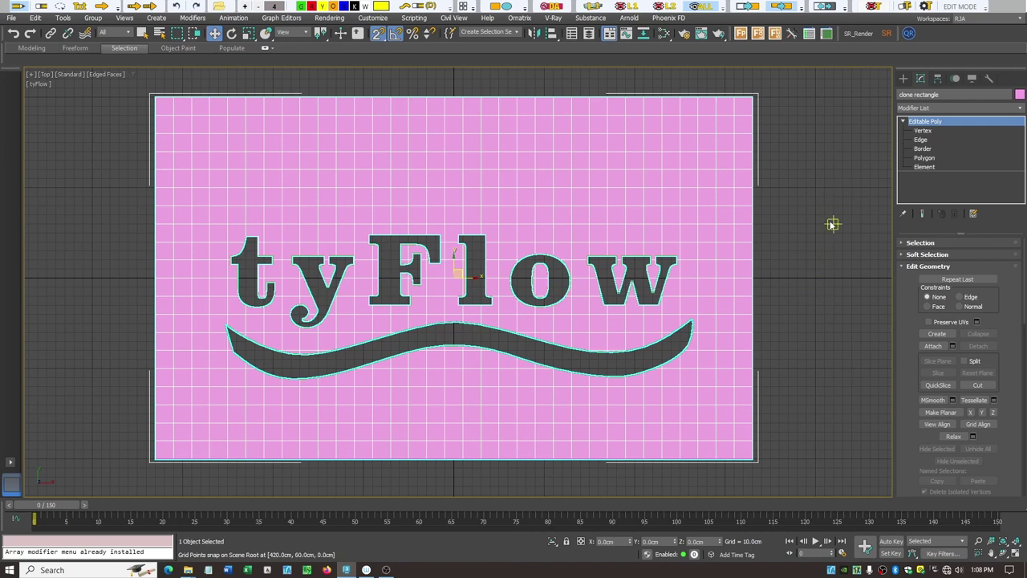
left_click(922, 131)
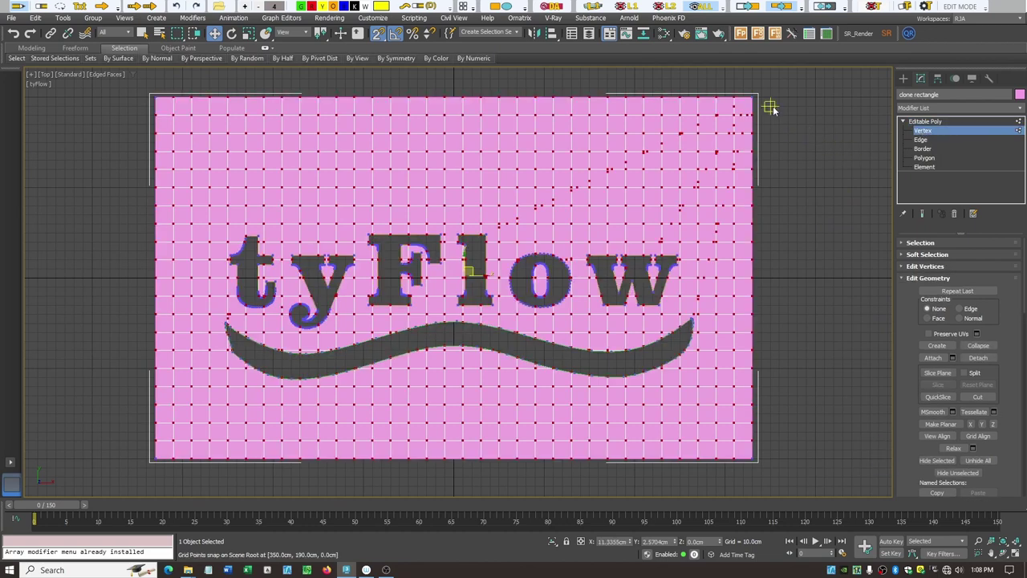
scroll(783, 102, "up", 5)
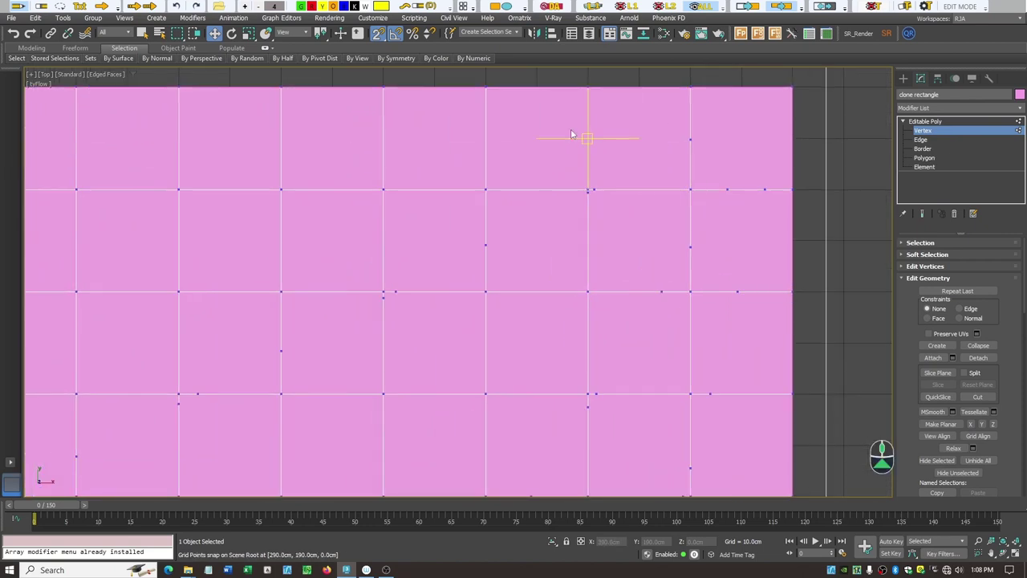
left_click(394, 33)
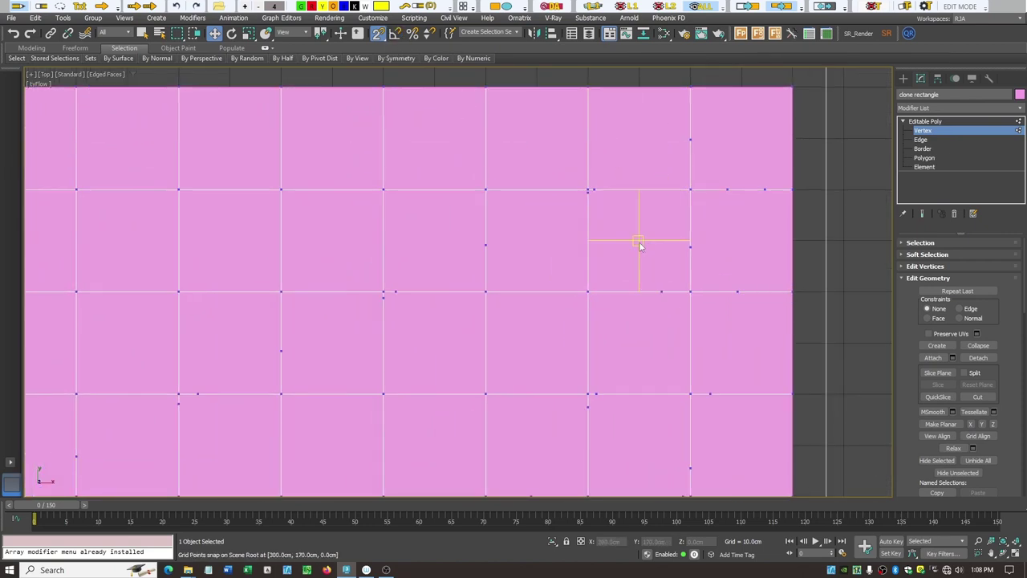
Step: Delete tiles near the top-right by removing corner vertices, including leftover slanted triangles
left_click(691, 141)
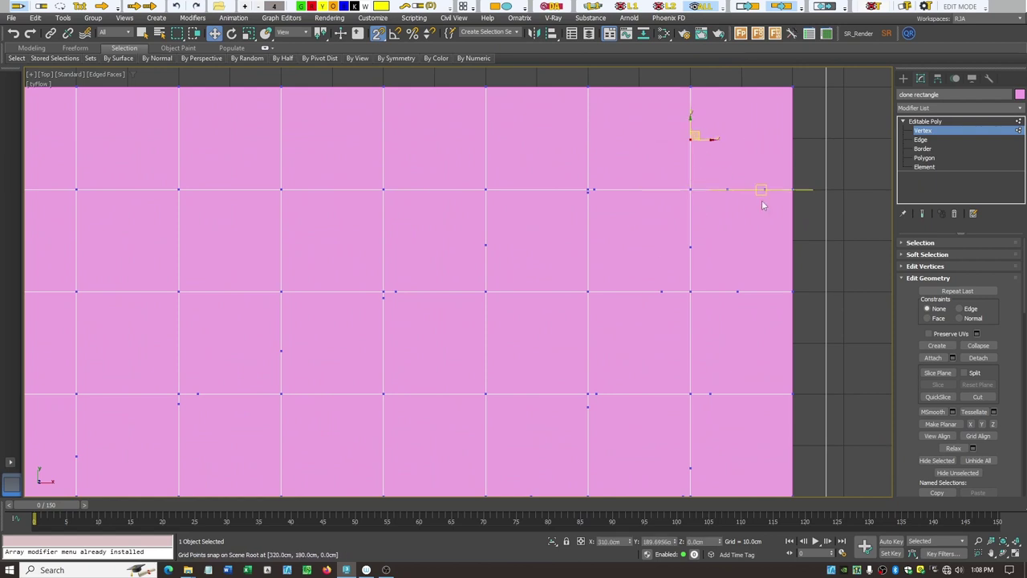
key("Delete")
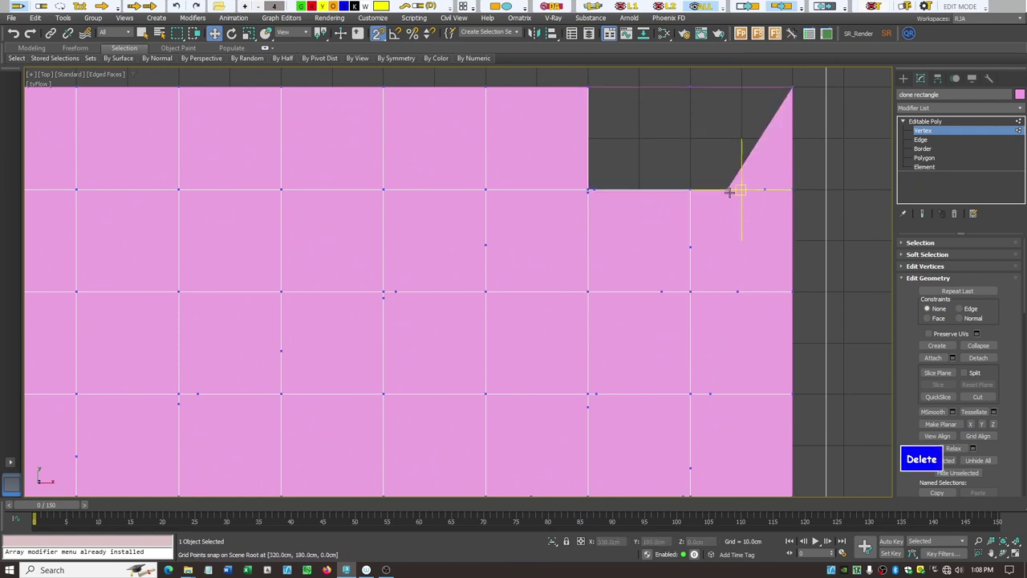
left_click(730, 190)
key("Delete")
left_click(763, 190)
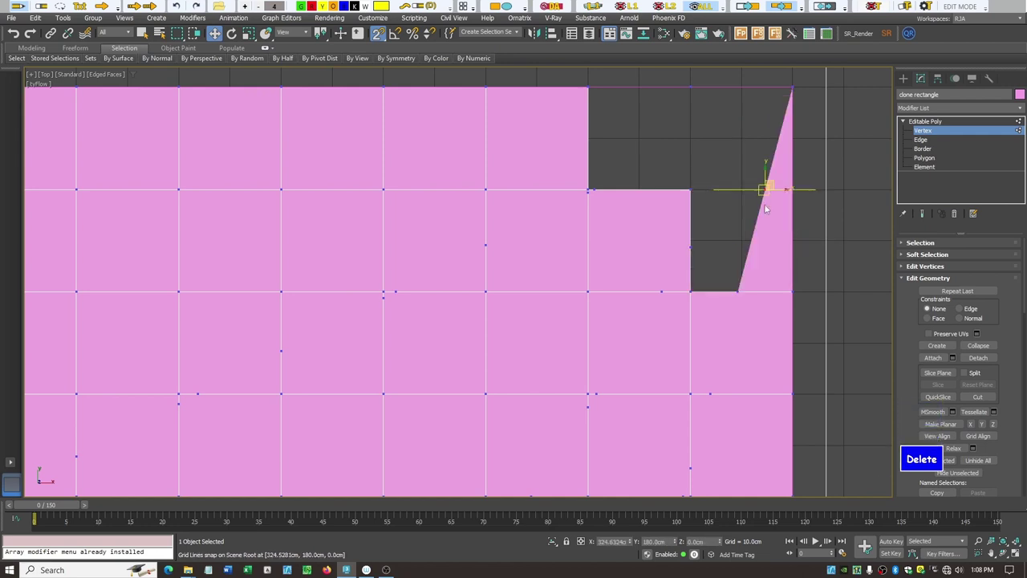
key("Delete")
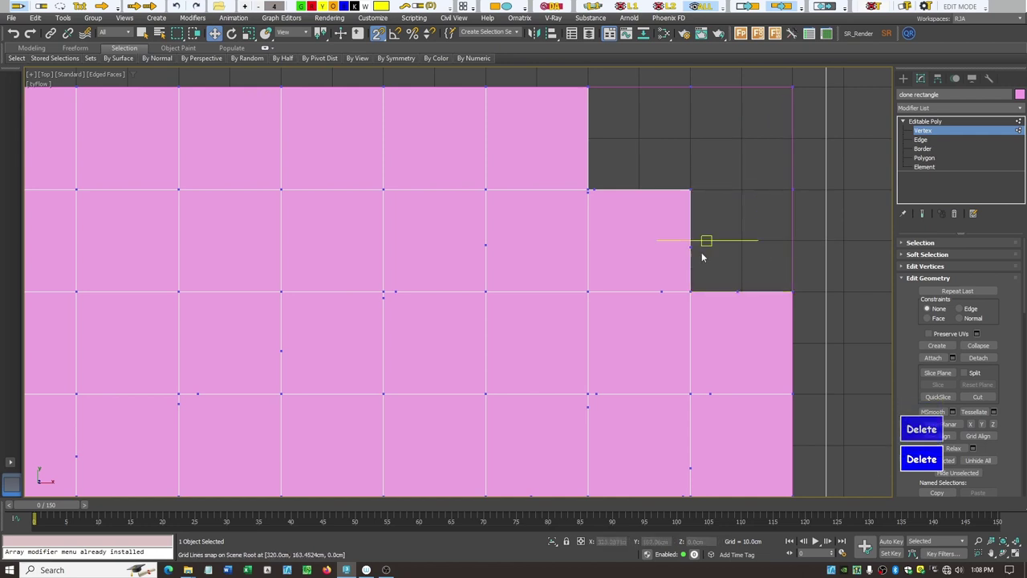
left_click(588, 190)
key("Delete")
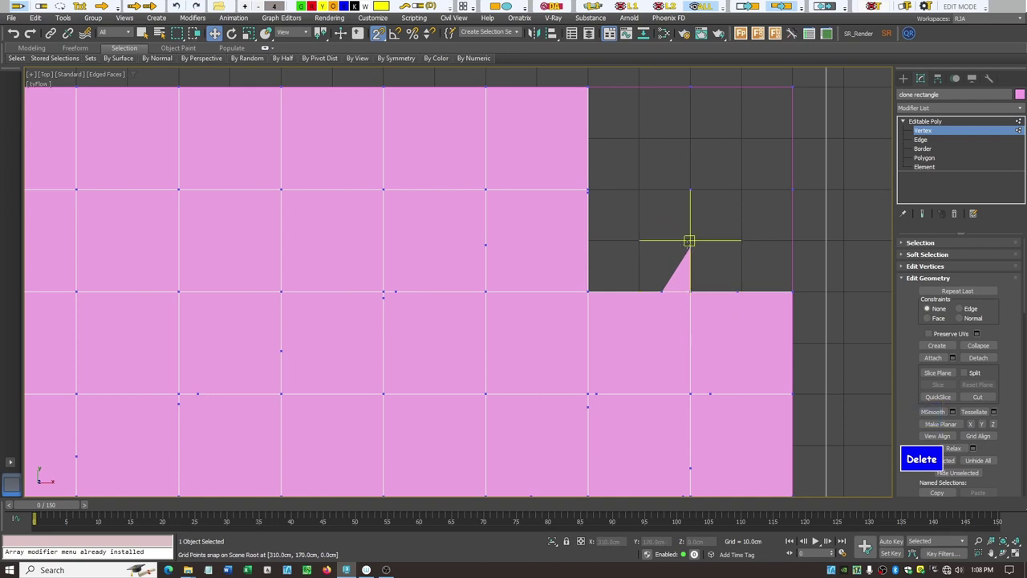
key("Delete")
Step: Delete further tiles lower down and in the middle, then switch to Polygon level
left_click(662, 291)
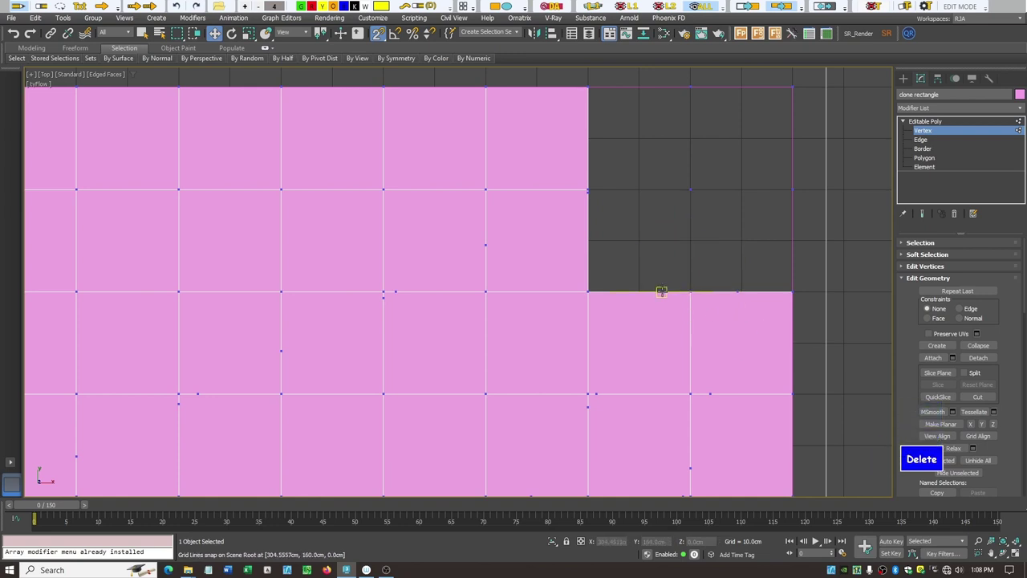
key("Delete")
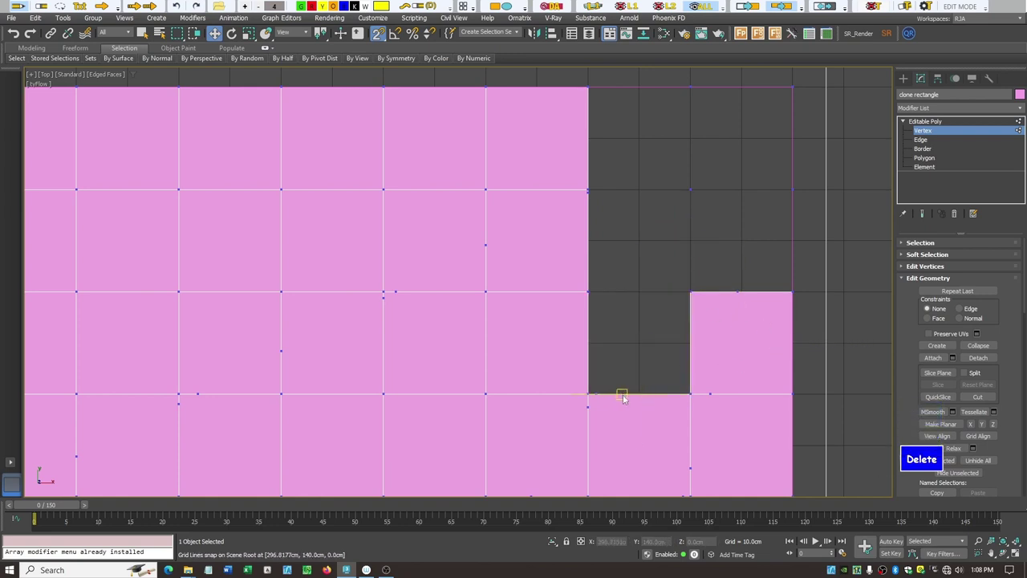
left_click(592, 394)
key("Delete")
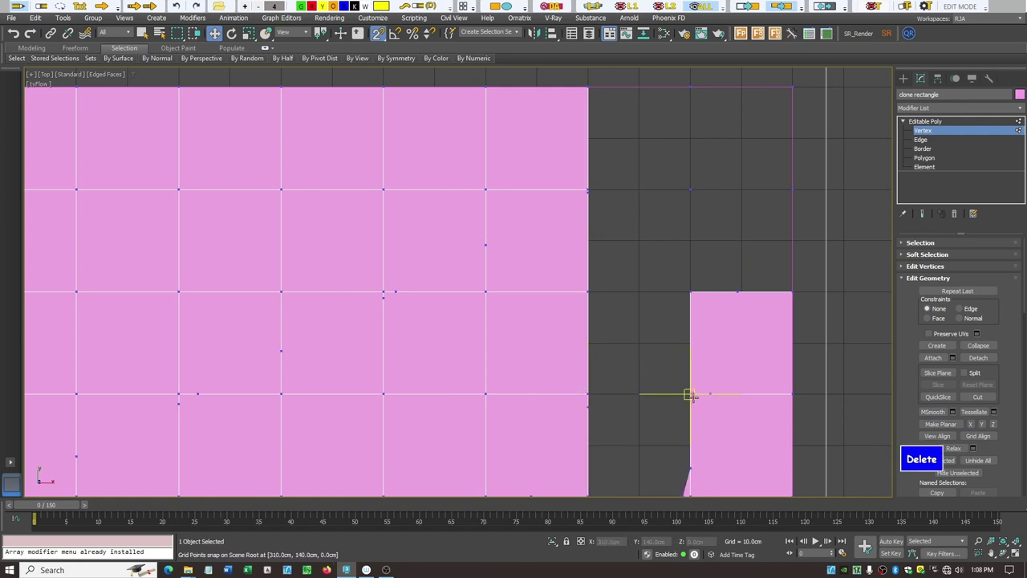
left_click(590, 394)
key("Delete")
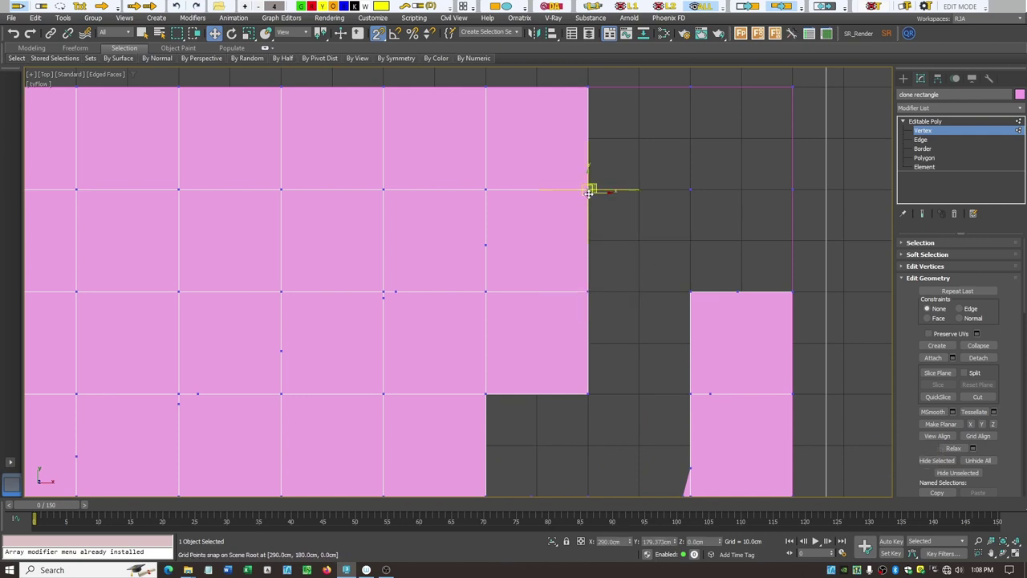
key("Delete")
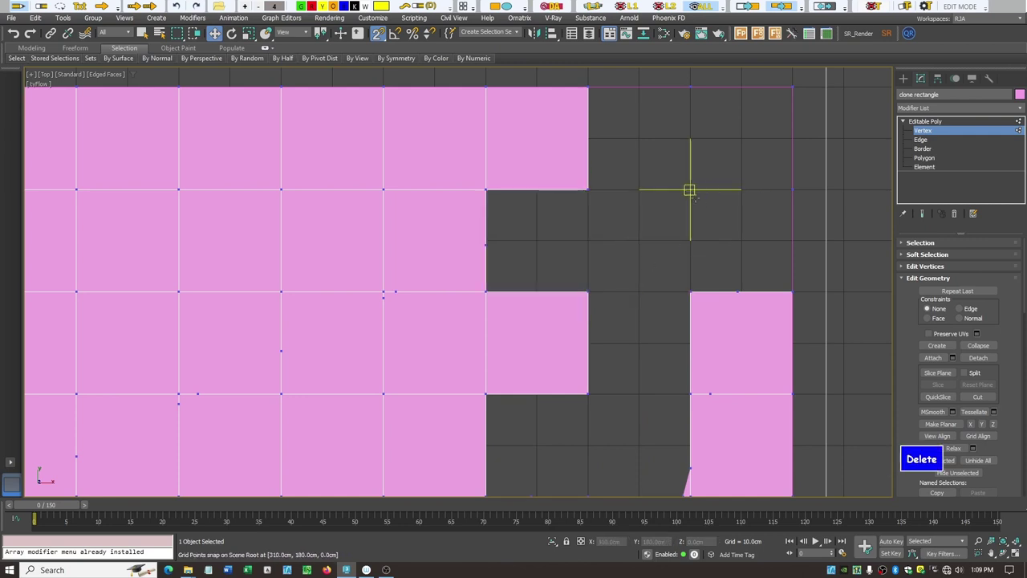
left_click(484, 241)
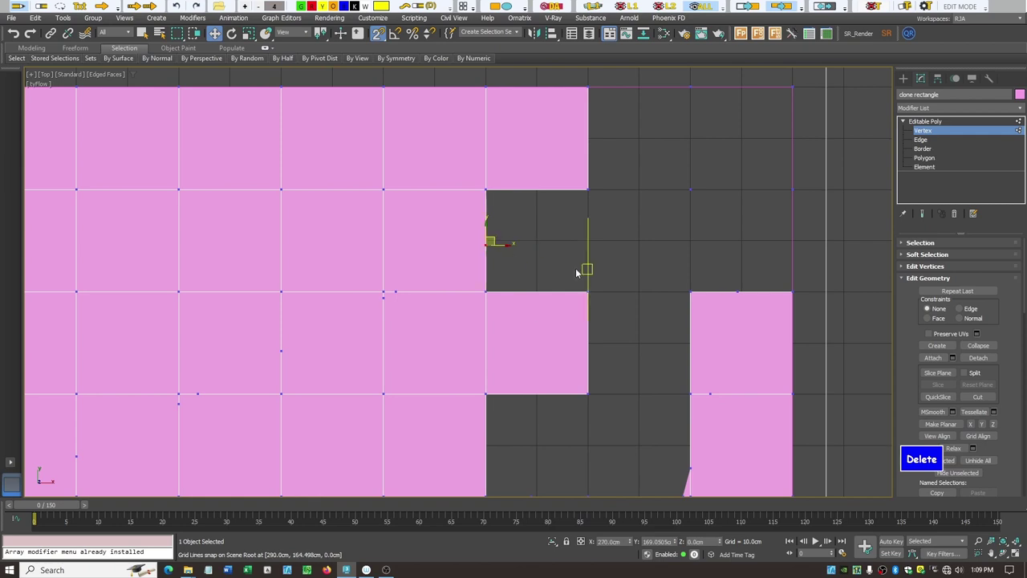
key("Delete")
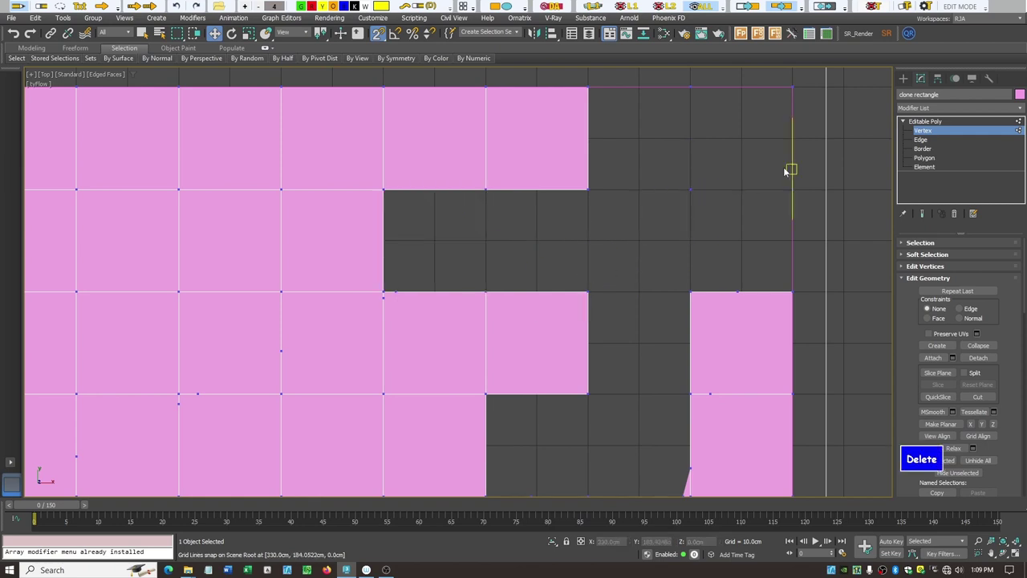
left_click(923, 158)
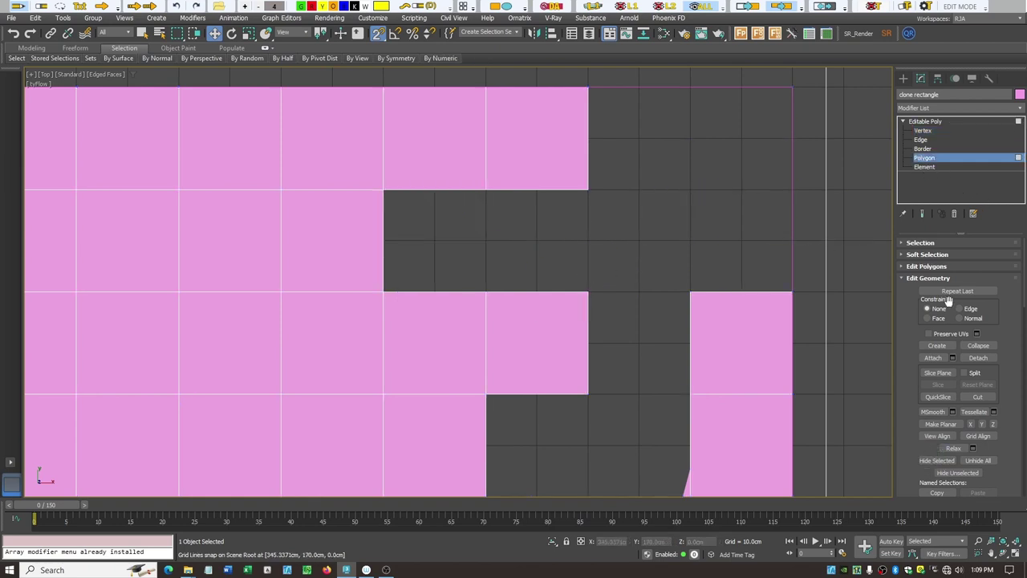
Step: Create a new square polygon filling the top-right empty grid cell
left_click(936, 346)
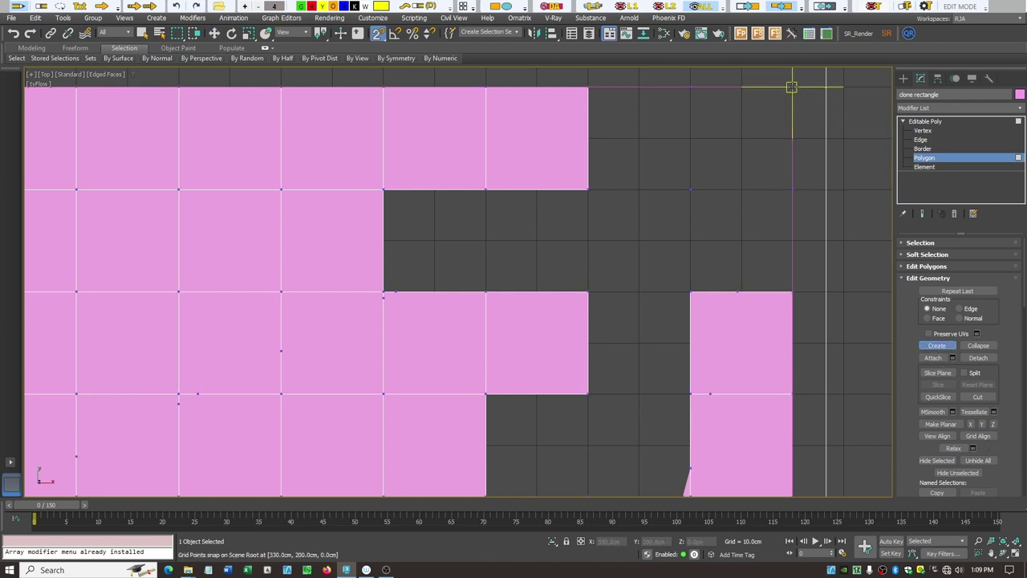
left_click(791, 86)
left_click(689, 86)
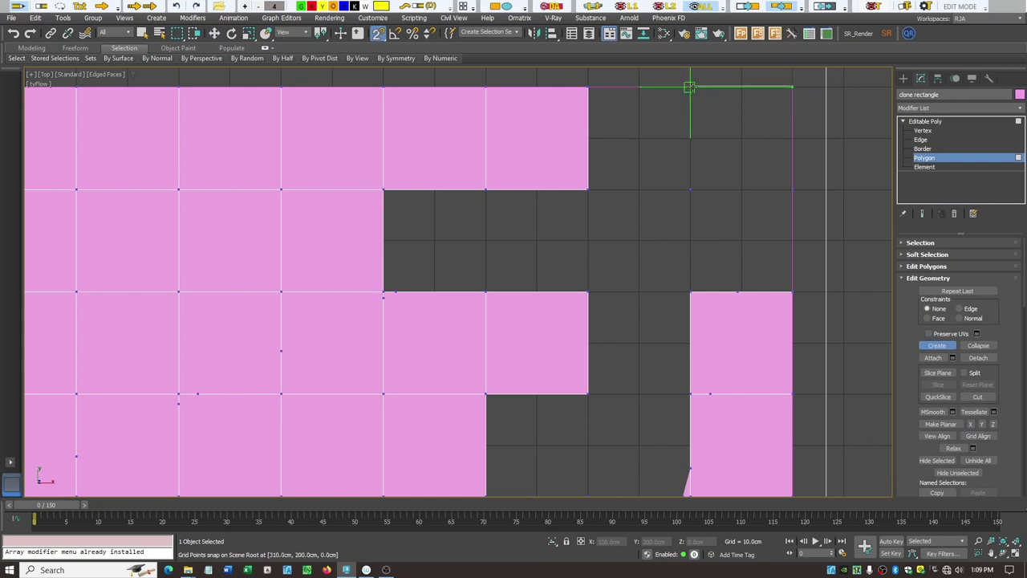
left_click(689, 190)
left_click(791, 189)
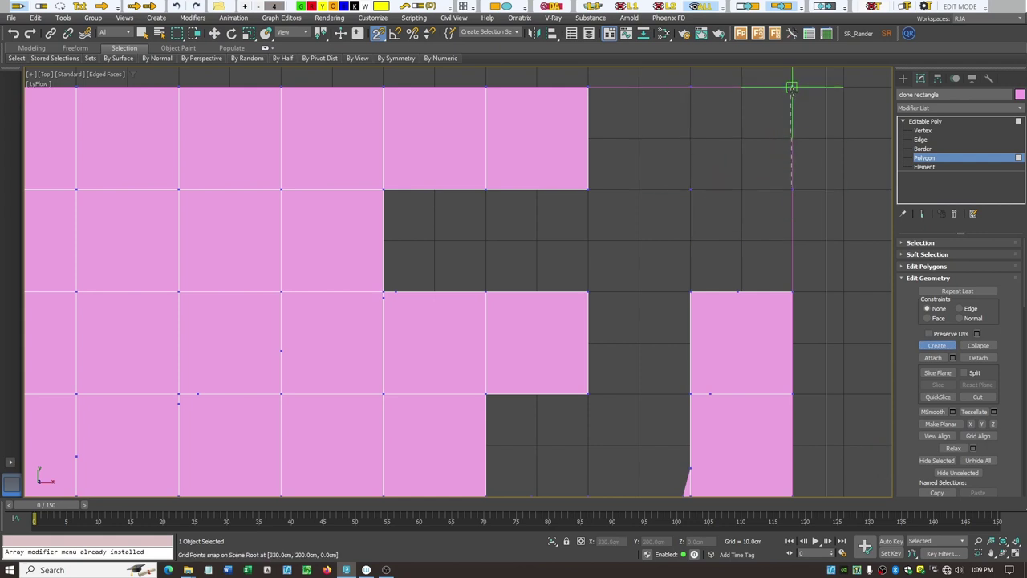
left_click(791, 86)
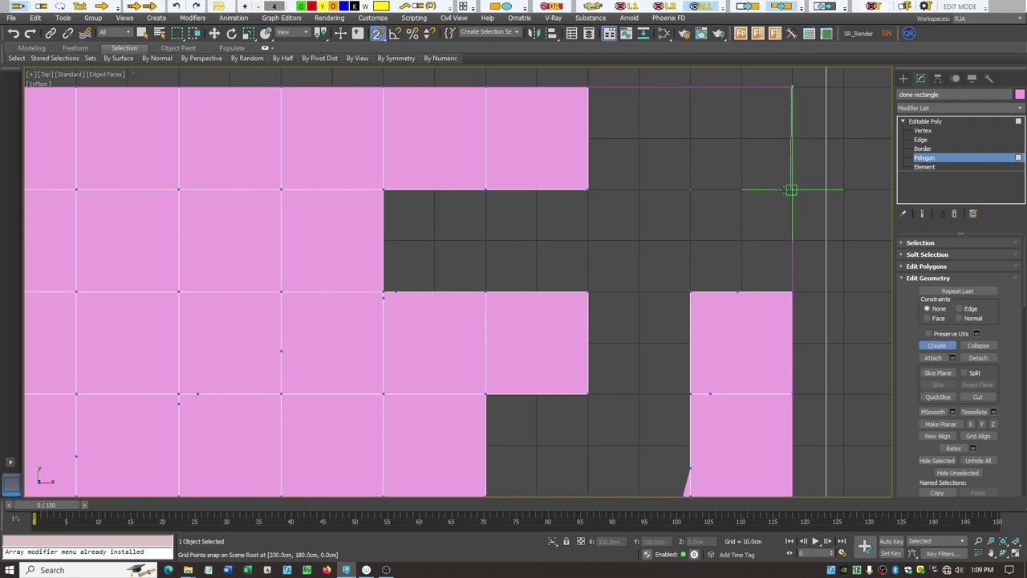
key("Escape")
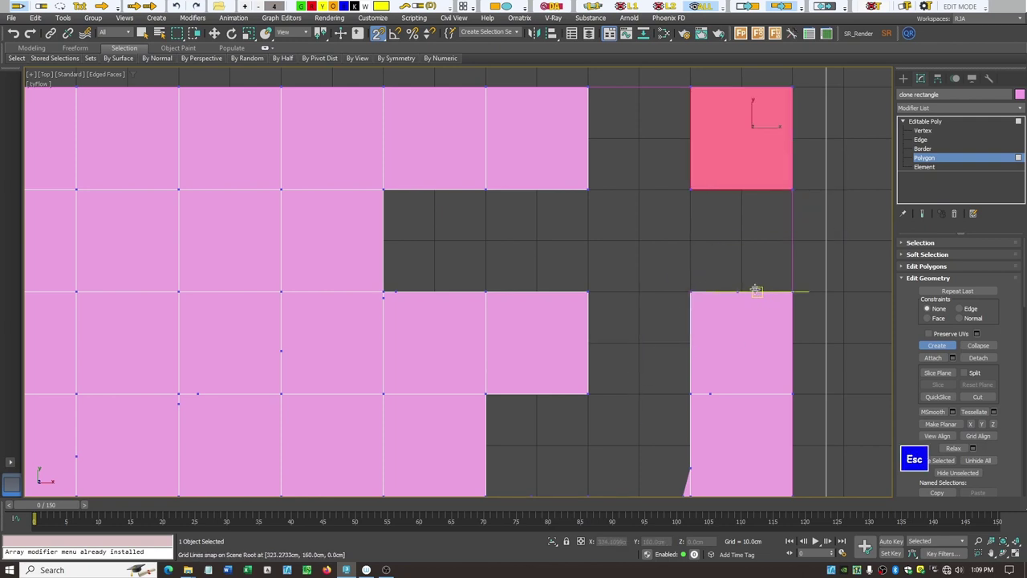
Step: Create two more square tile polygons, one beside the first and one below it
left_click(690, 86)
left_click(587, 86)
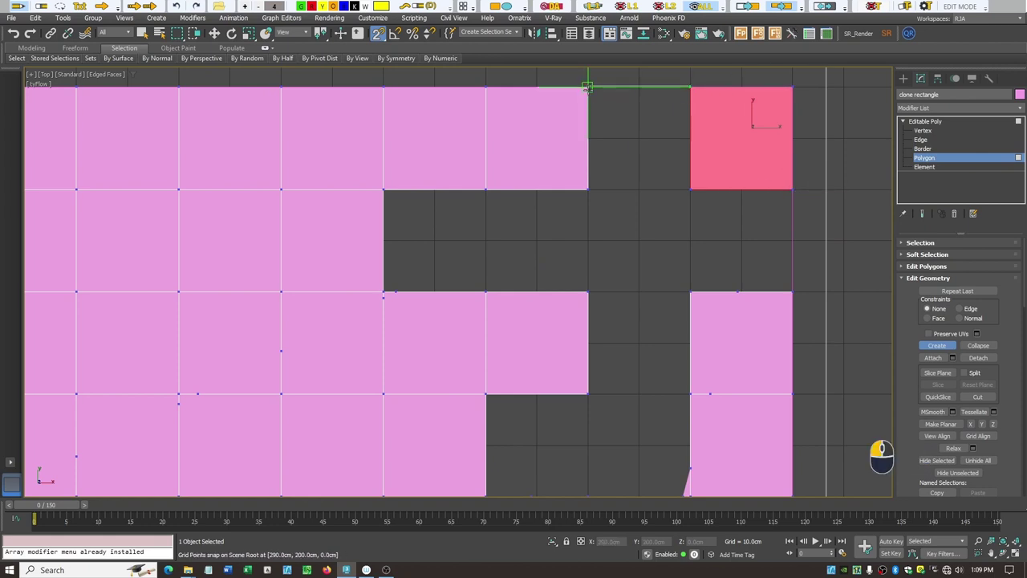
left_click(587, 189)
left_click(689, 190)
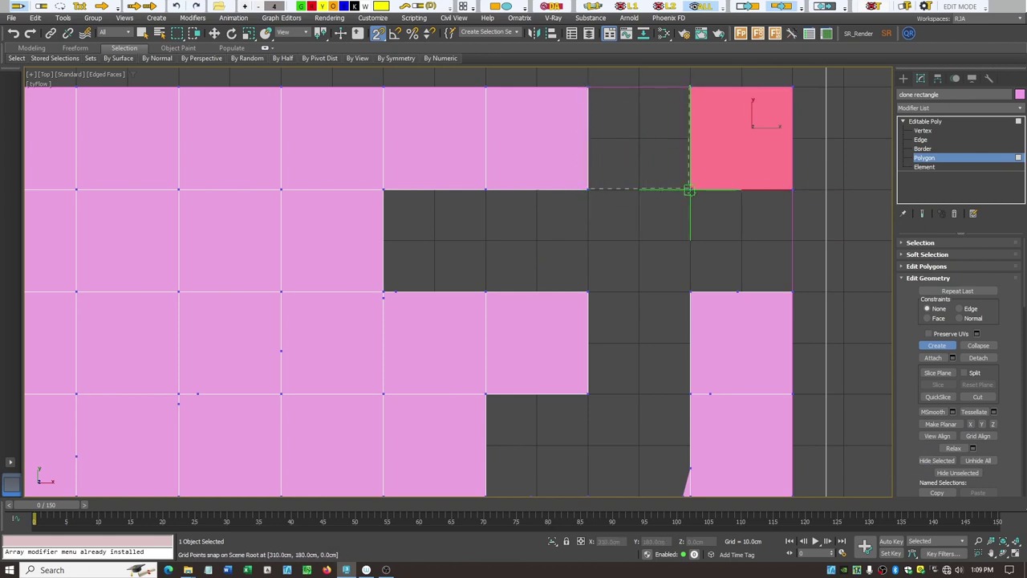
left_click(690, 104)
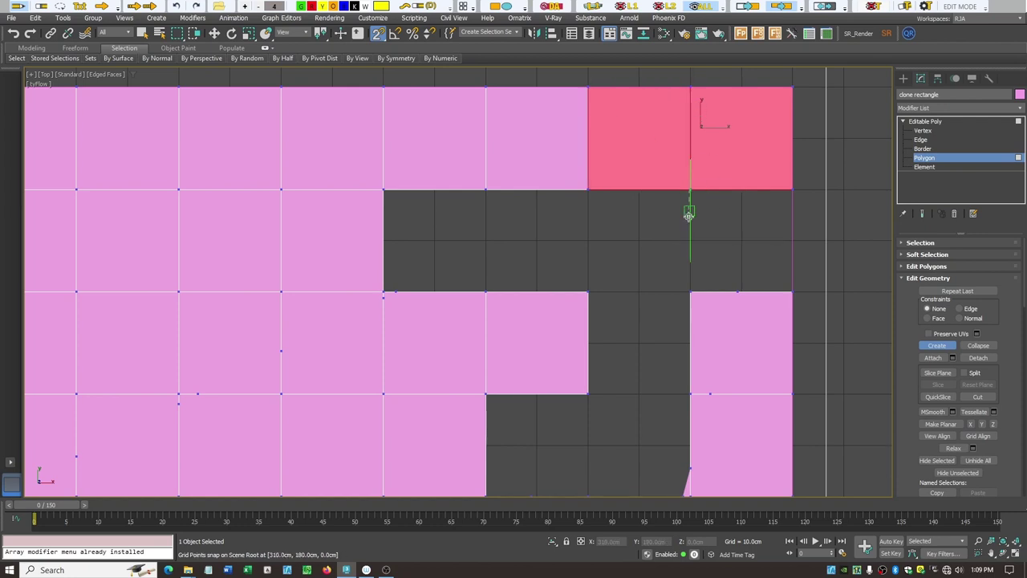
left_click(587, 189)
left_click(587, 291)
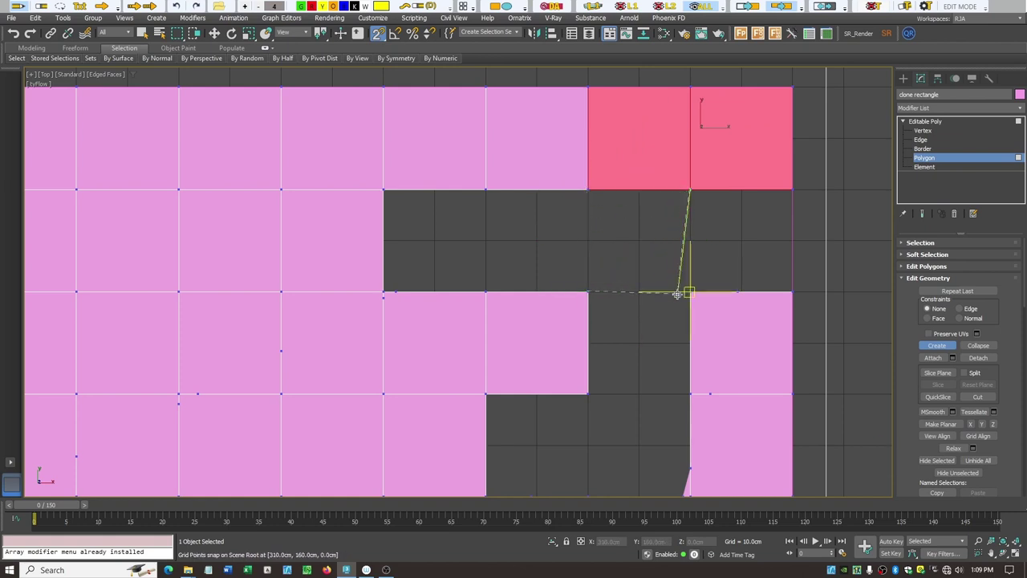
left_click(690, 291)
left_click(690, 190)
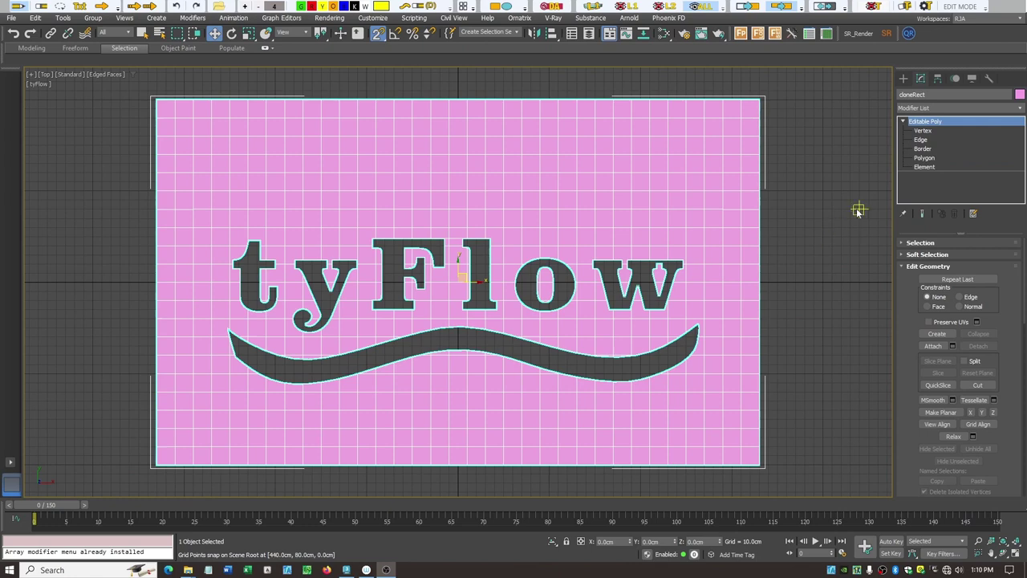
left_click(922, 131)
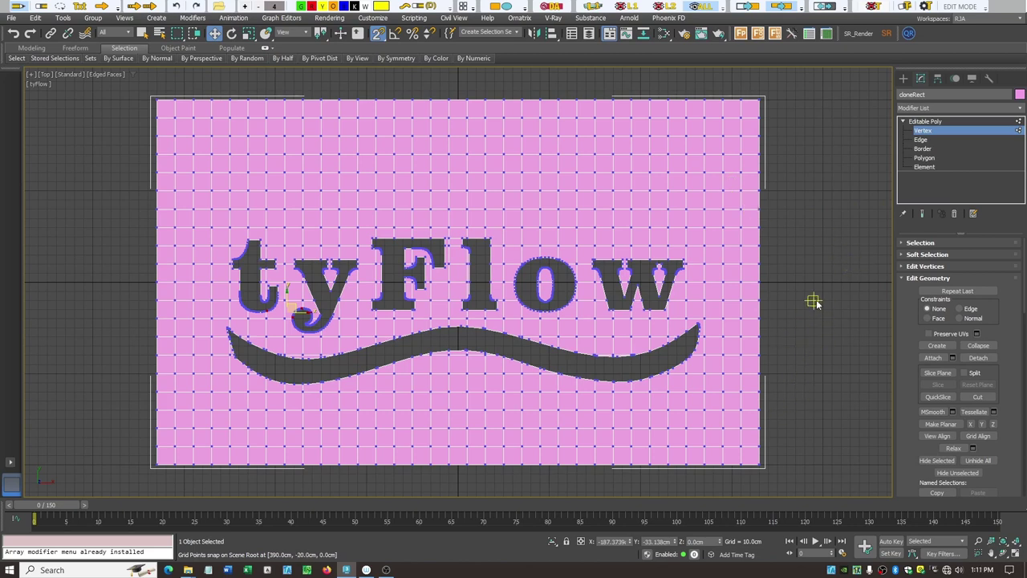
left_click(710, 290)
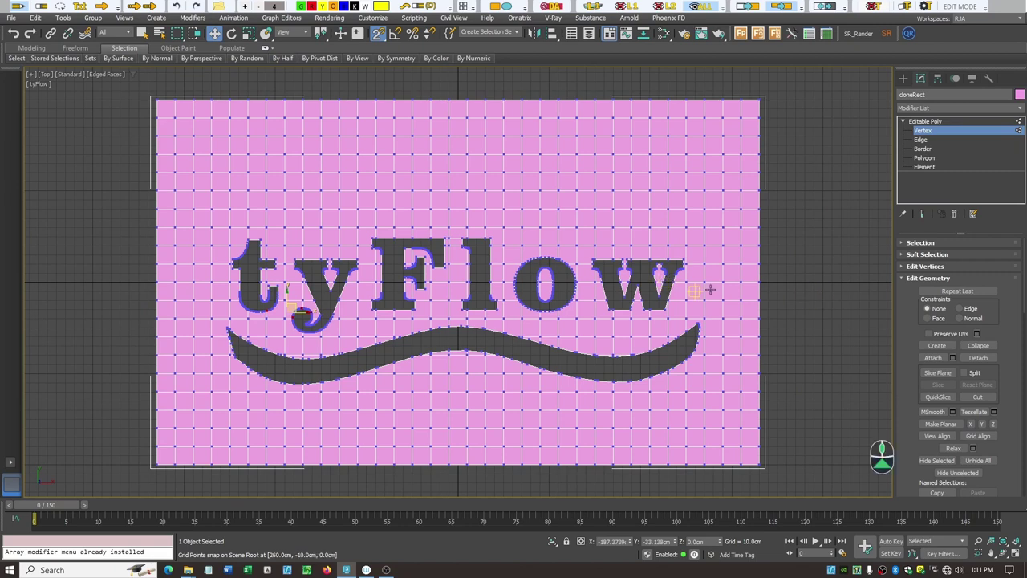
scroll(673, 281, "up", 8)
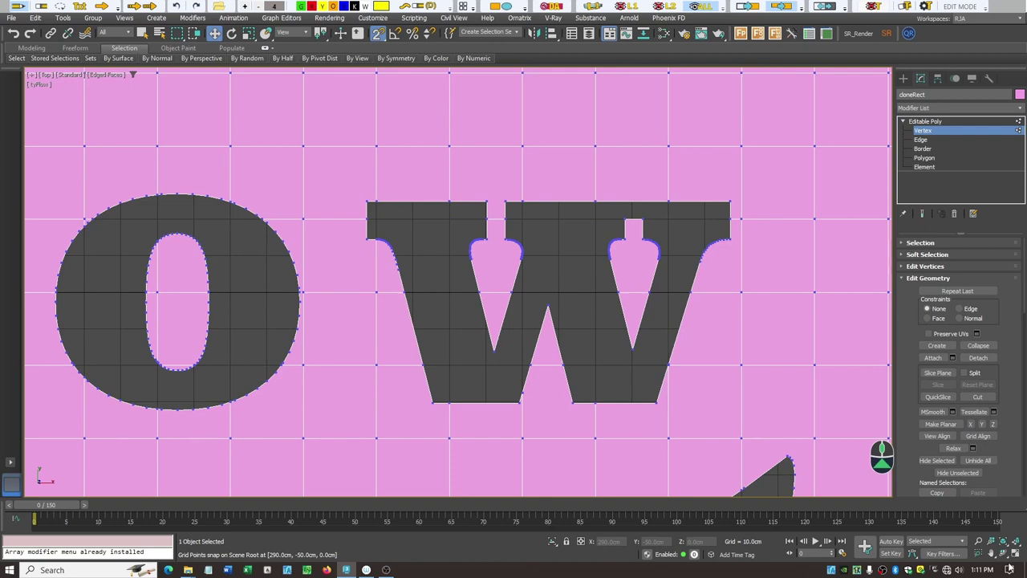
left_click(991, 554)
mouse_move(659, 191)
left_mouse_down()
mouse_move(612, 318)
mouse_move(578, 364)
left_mouse_up()
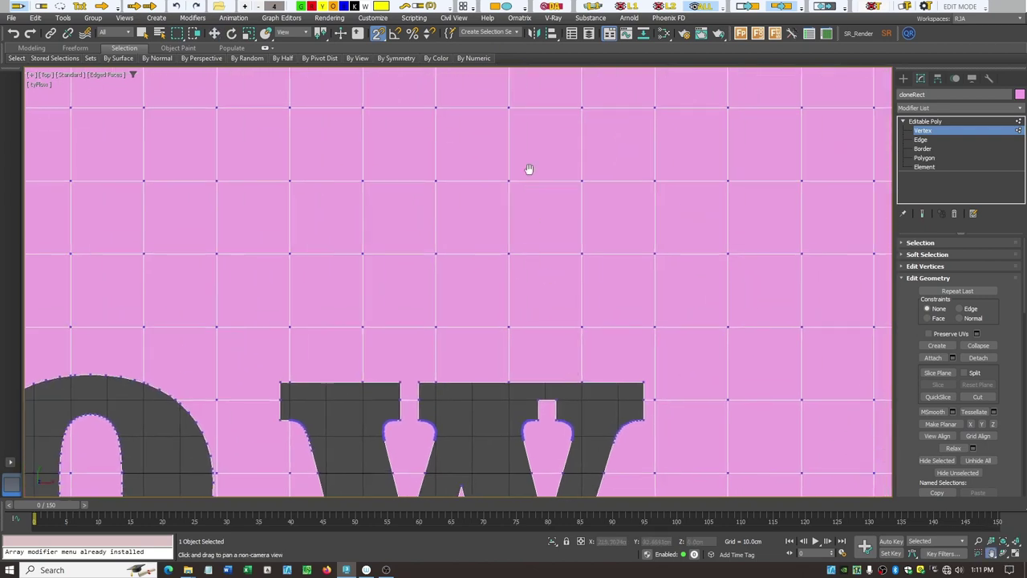
left_click_drag(527, 167, 739, 166)
mouse_move(414, 313)
left_mouse_down()
mouse_move(546, 310)
mouse_move(641, 287)
left_mouse_up()
left_click_drag(447, 211, 592, 217)
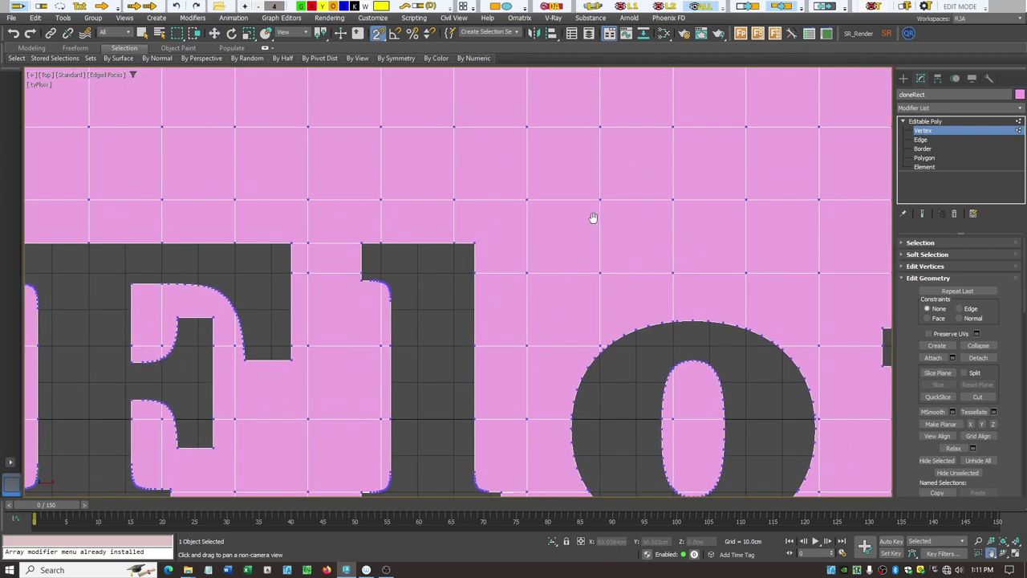
mouse_move(405, 262)
left_mouse_down()
mouse_move(614, 226)
mouse_move(603, 142)
left_mouse_up()
mouse_move(451, 291)
left_mouse_down()
mouse_move(561, 287)
mouse_move(500, 260)
mouse_move(472, 279)
left_mouse_up()
scroll(499, 260, "down", 5)
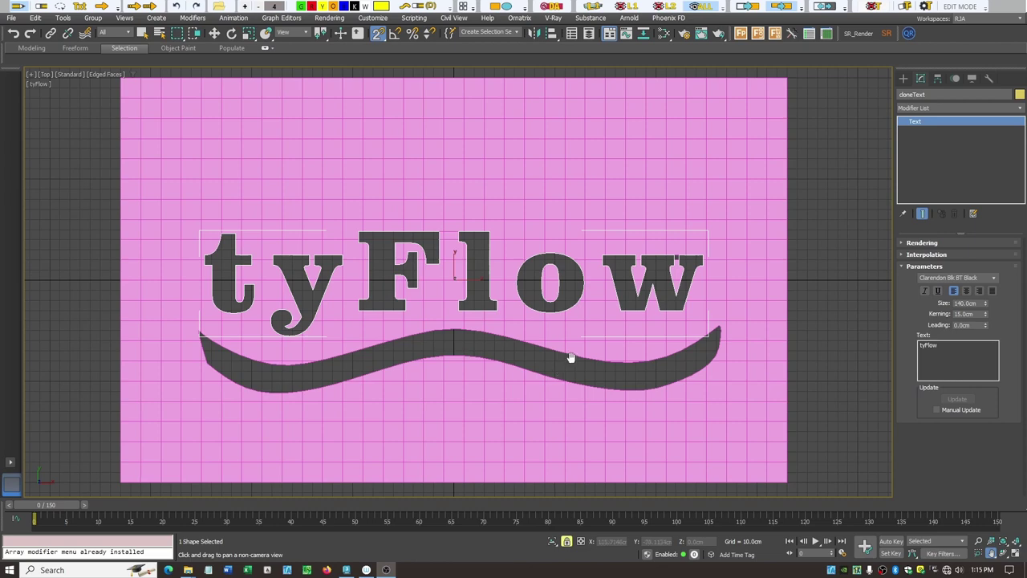
Step: Convert the tyFlow text to an Editable Poly and enter its Vertex level
key("w")
right_click(570, 287)
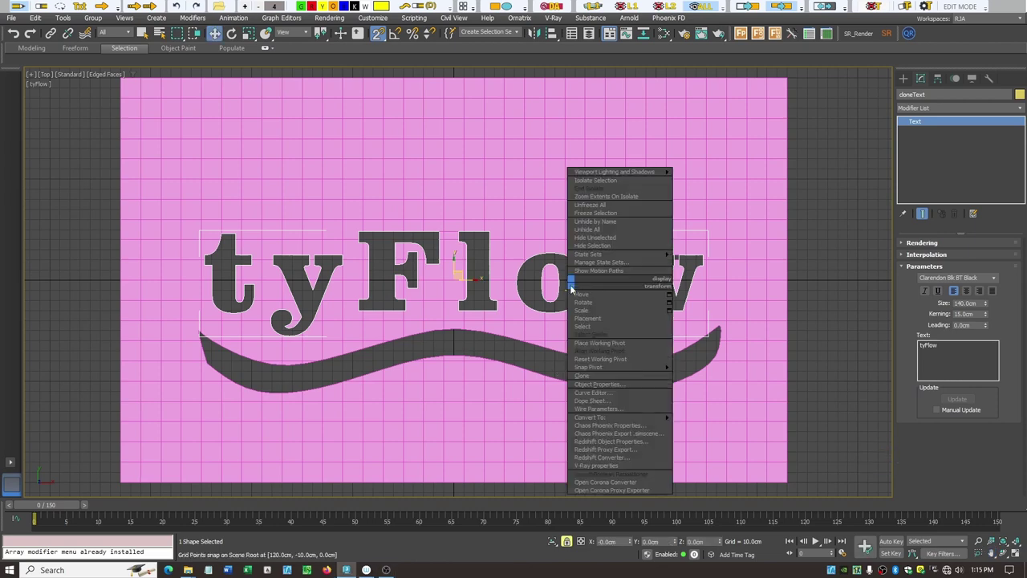
mouse_move(612, 419)
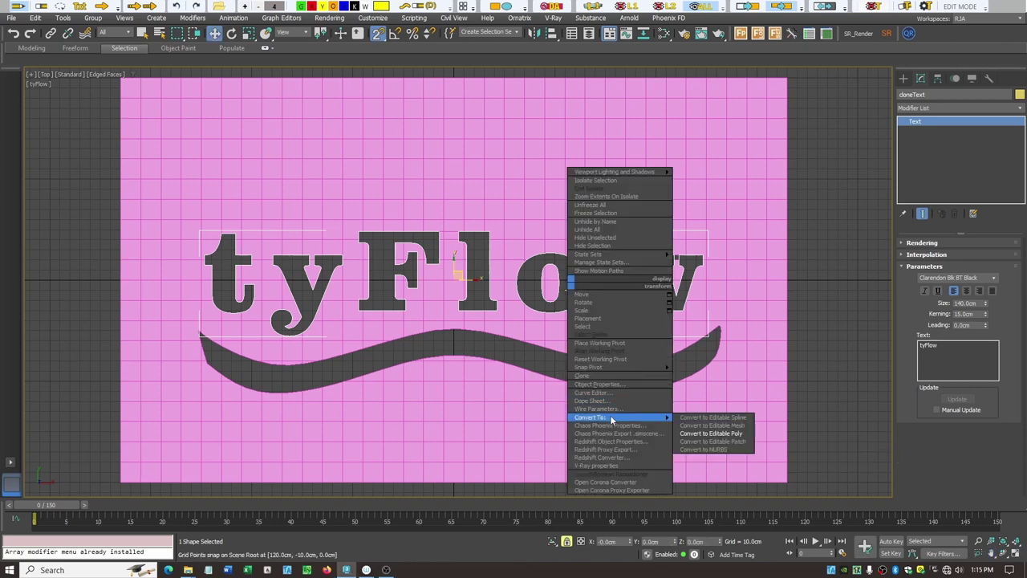
left_click(706, 433)
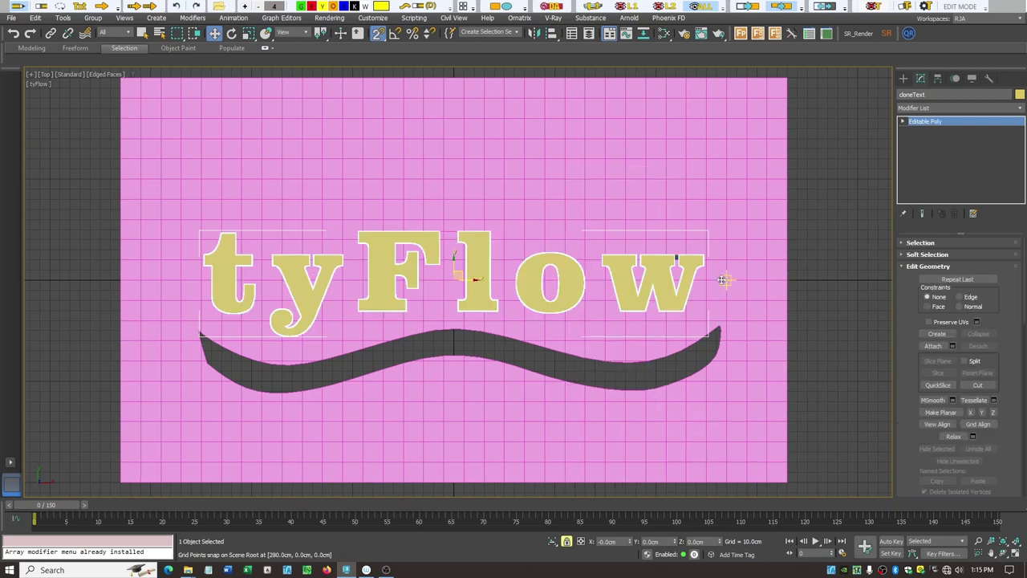
left_click(901, 122)
left_click(923, 130)
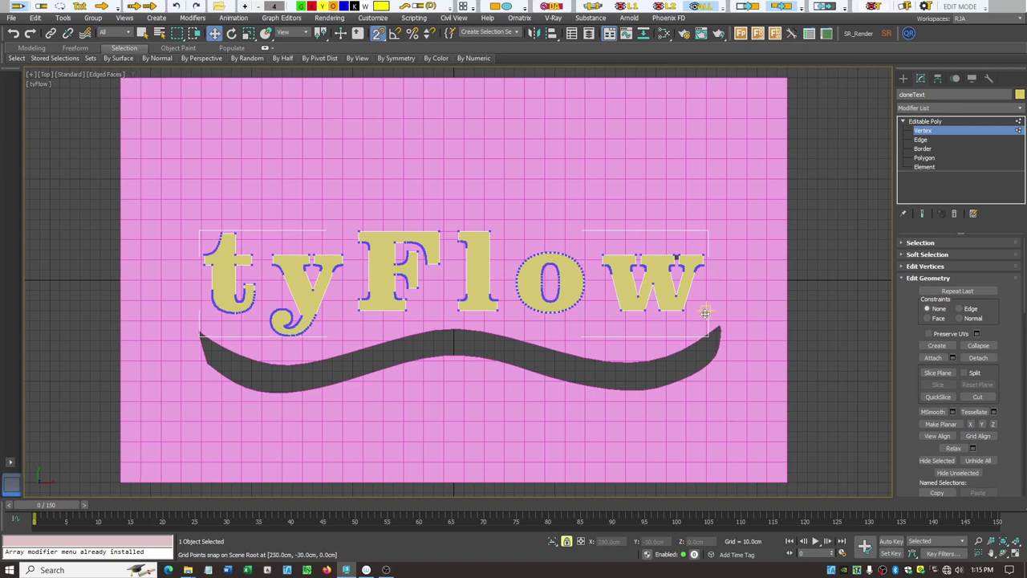
Step: Place a slice plane through the tyFlow letters, rotated 90° around Z, then leave Vertex level
left_click(938, 373)
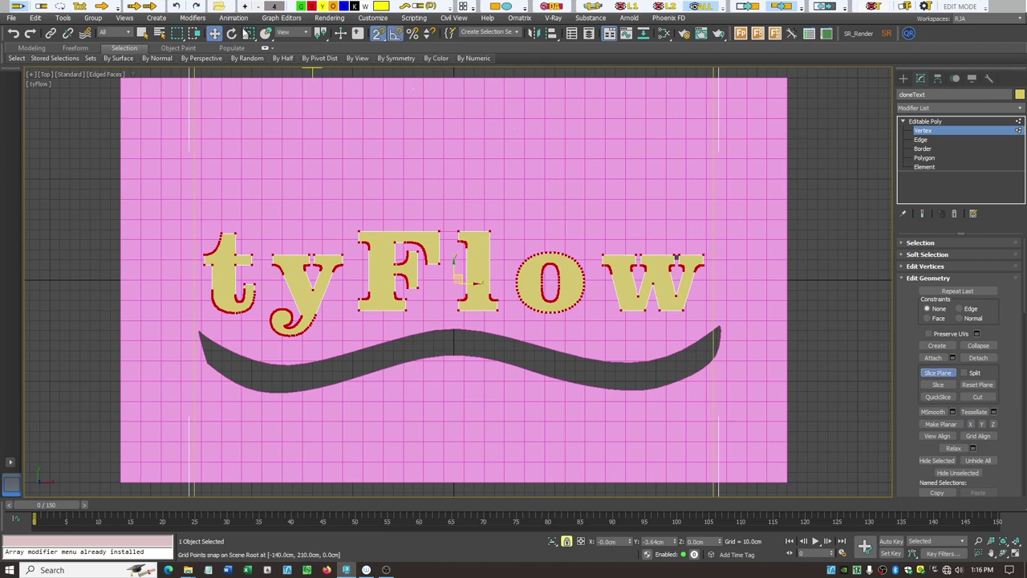
left_click(231, 33)
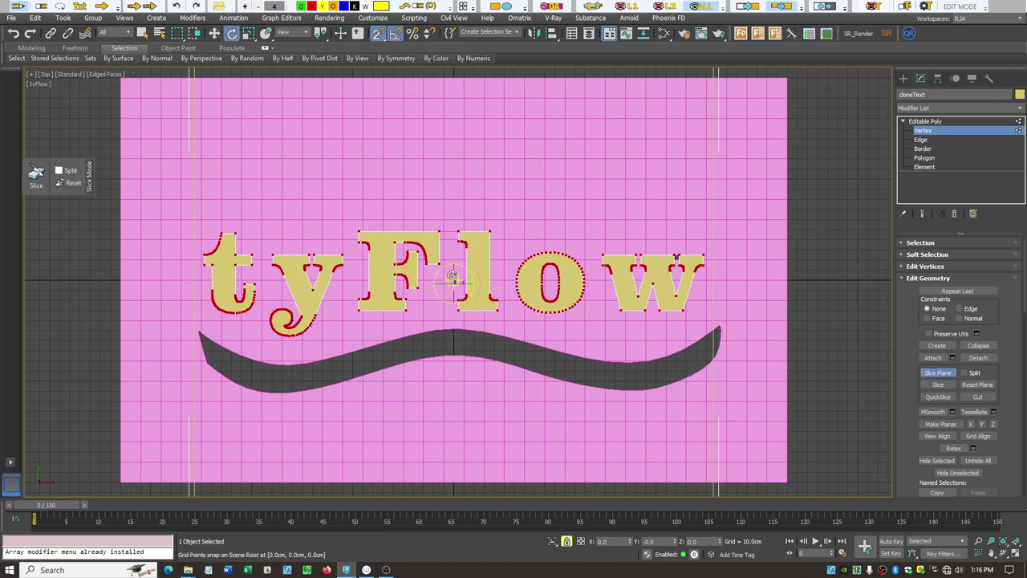
left_click_drag(457, 281, 467, 322)
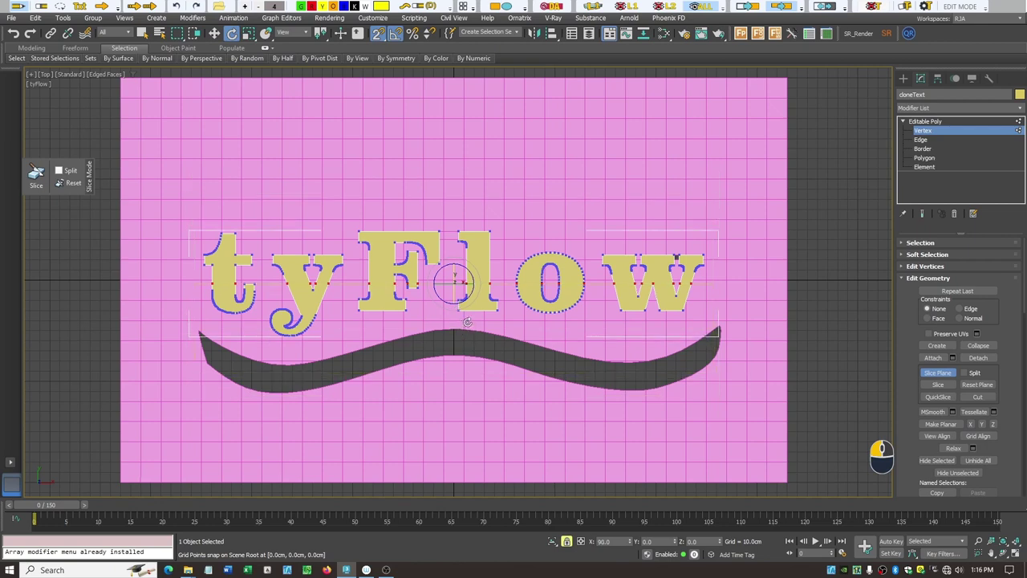
left_click_drag(467, 322, 467, 322)
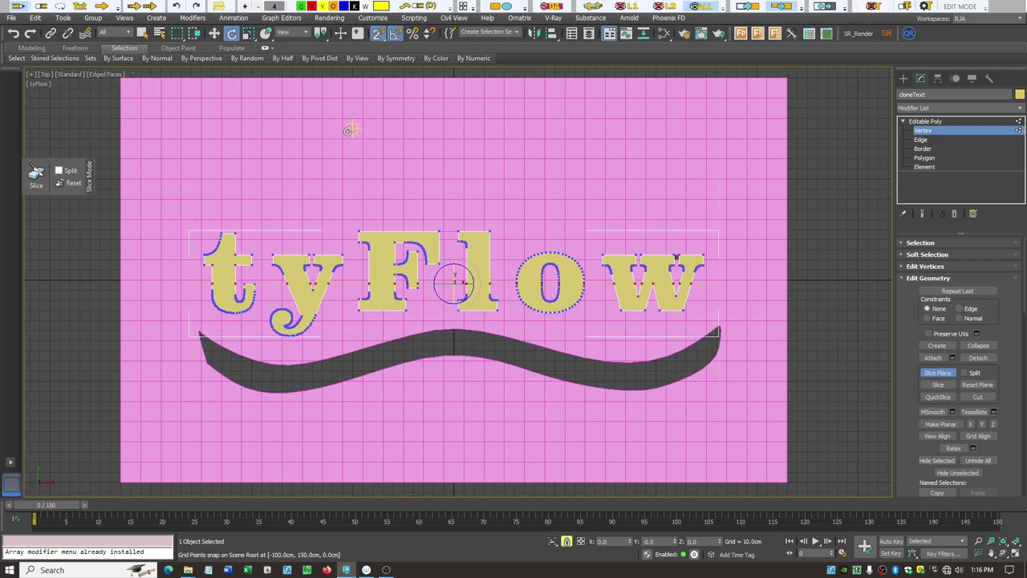
left_click(215, 33)
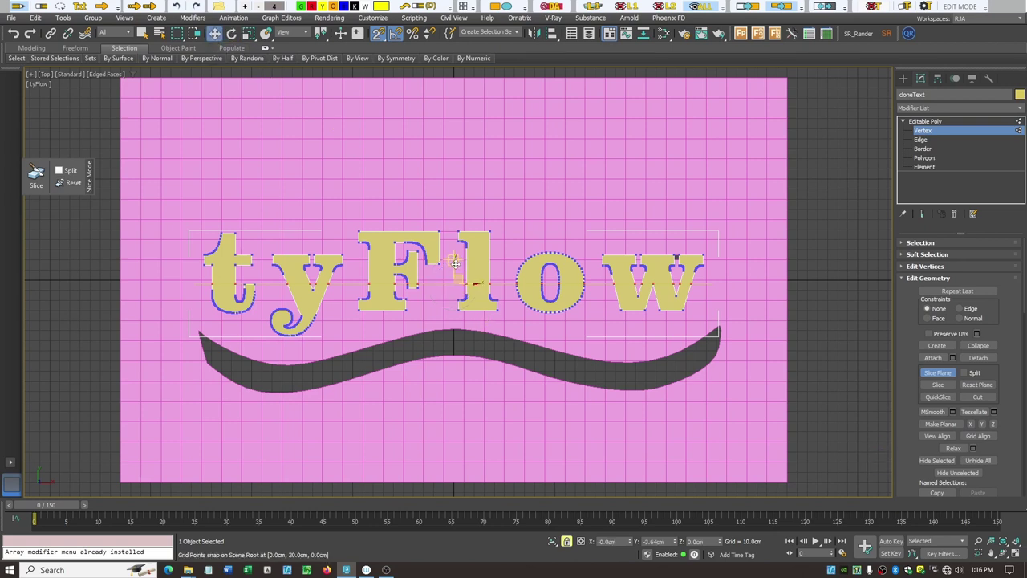
left_click_drag(456, 281, 469, 308)
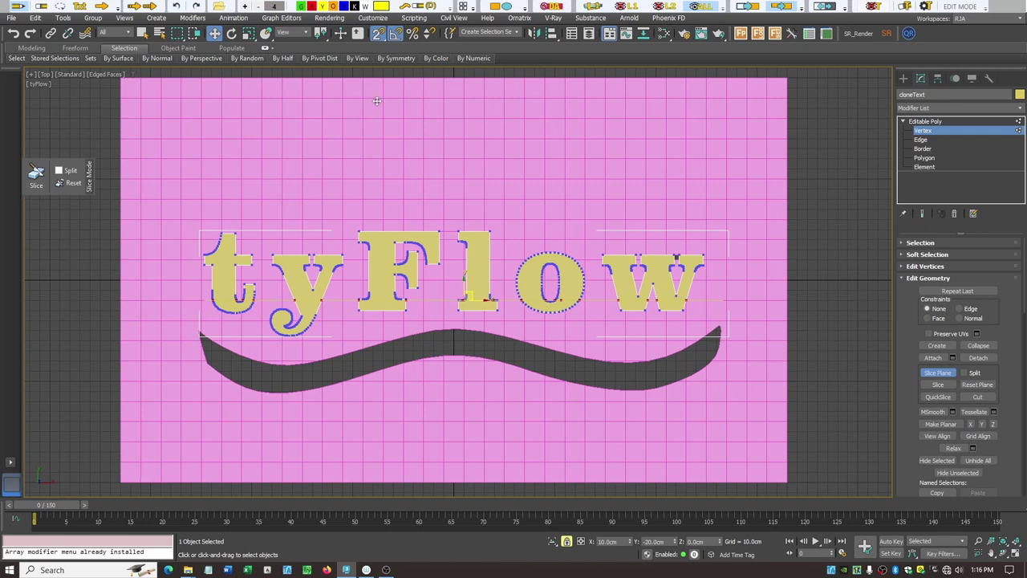
left_click(232, 33)
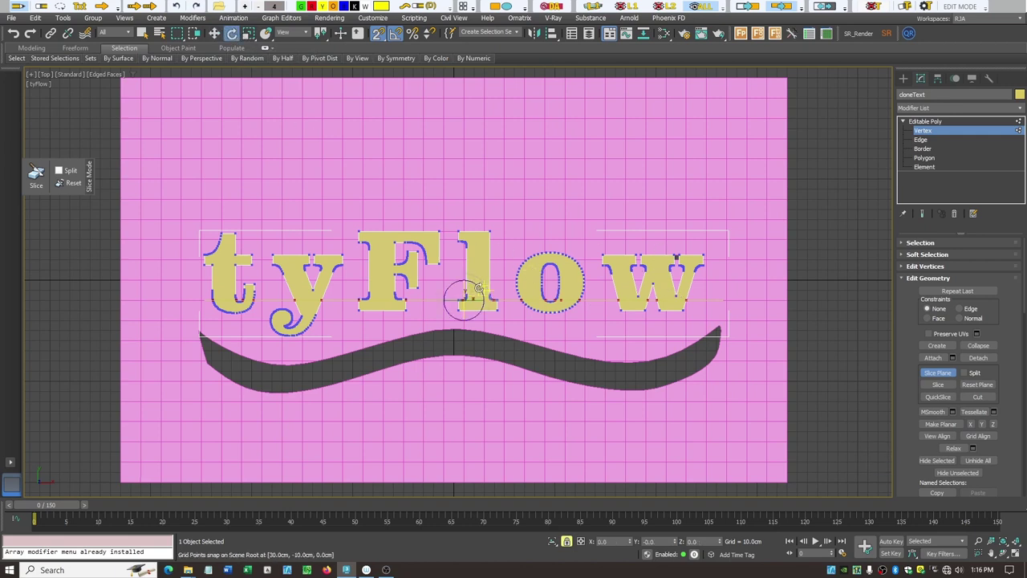
left_click_drag(477, 287, 494, 343)
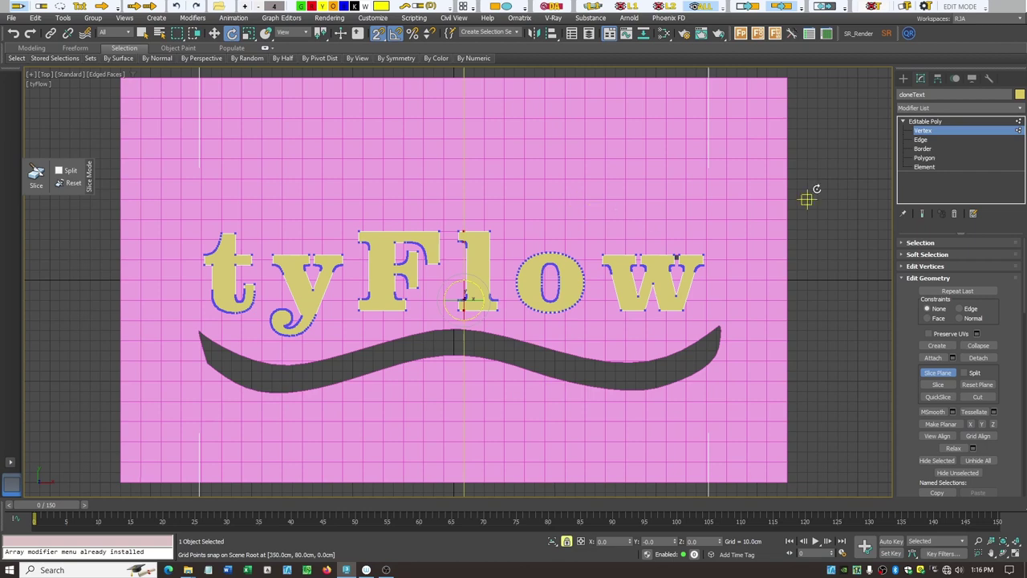
left_click(925, 122)
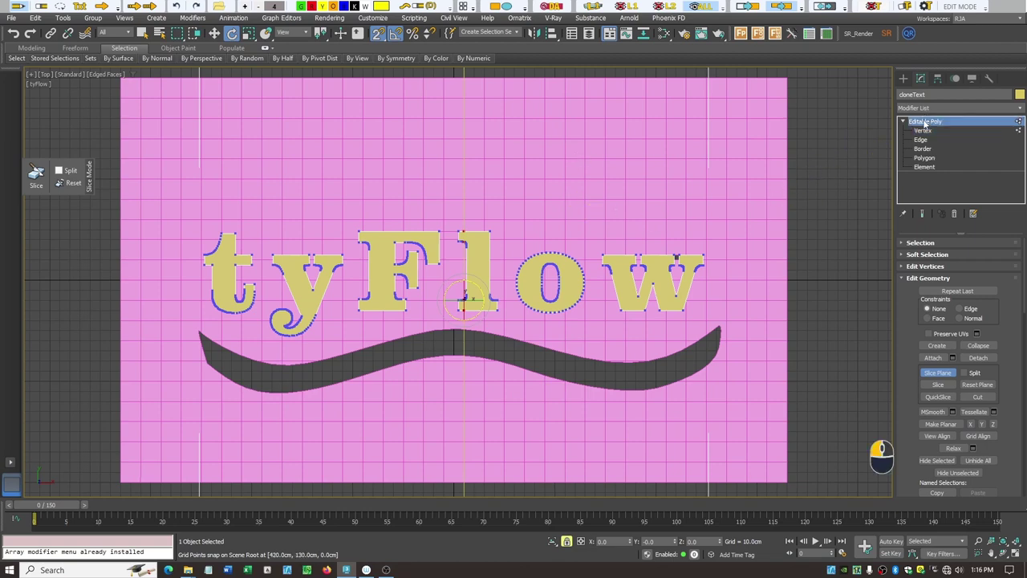
left_click(904, 122)
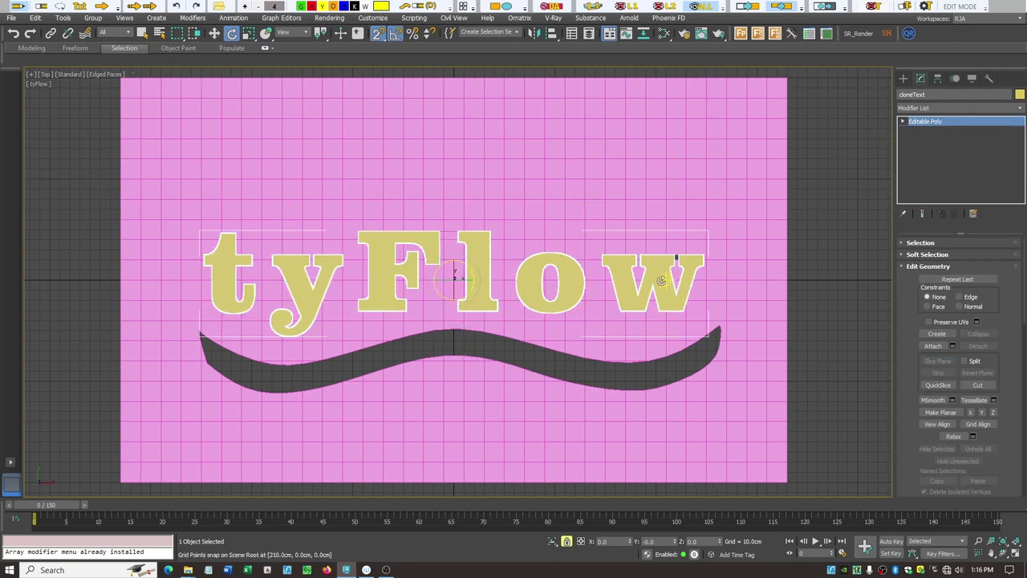
Step: Deselect the text and select cloneTextSliced from the Select From Scene list
left_click(566, 542)
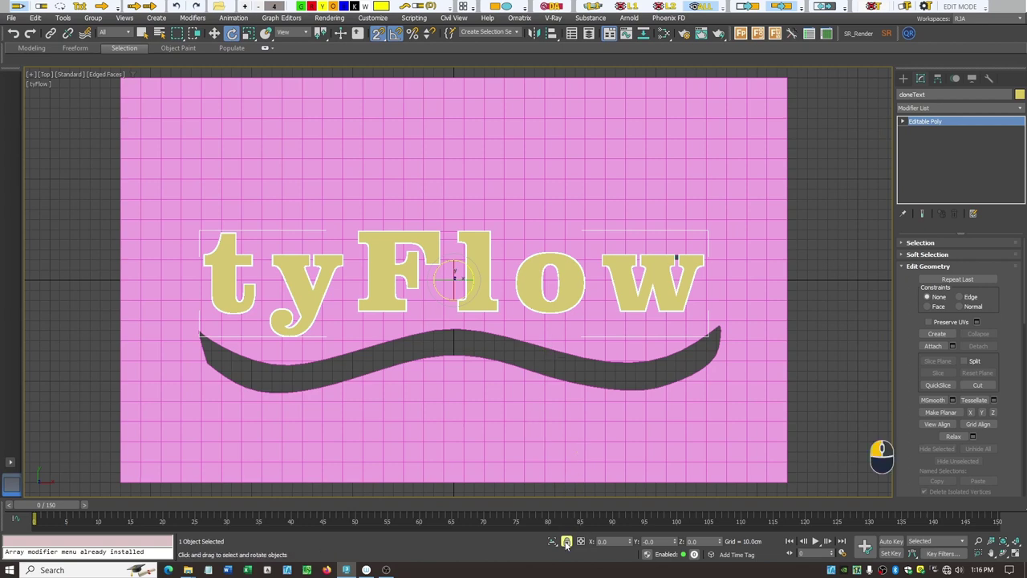
right_click(570, 285)
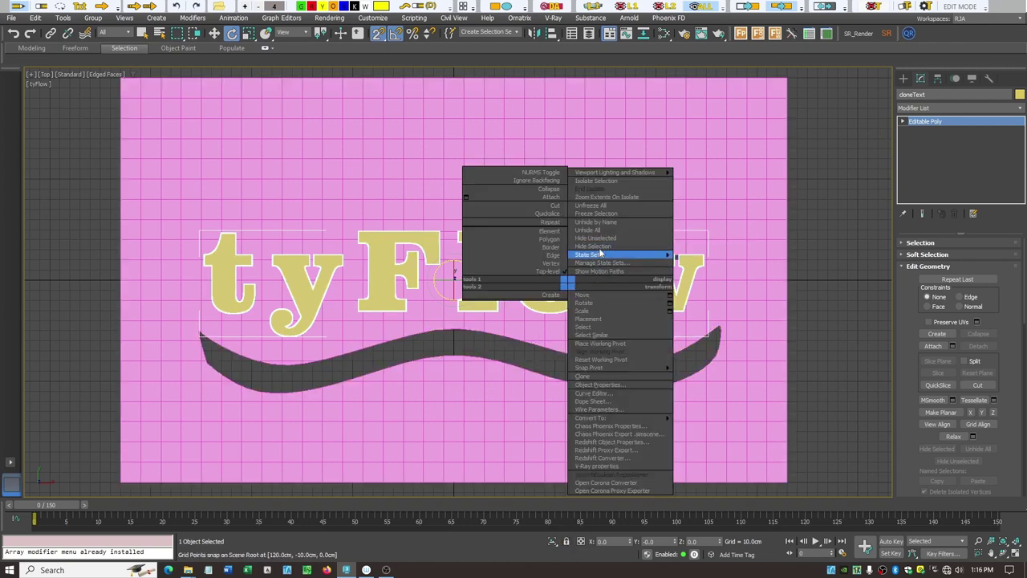
left_click(594, 247)
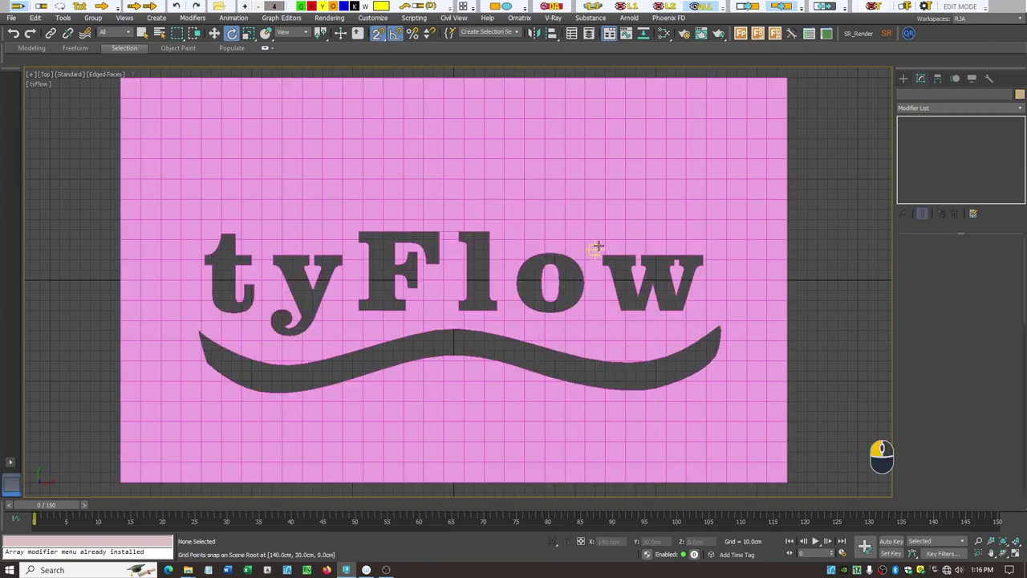
left_click(161, 35)
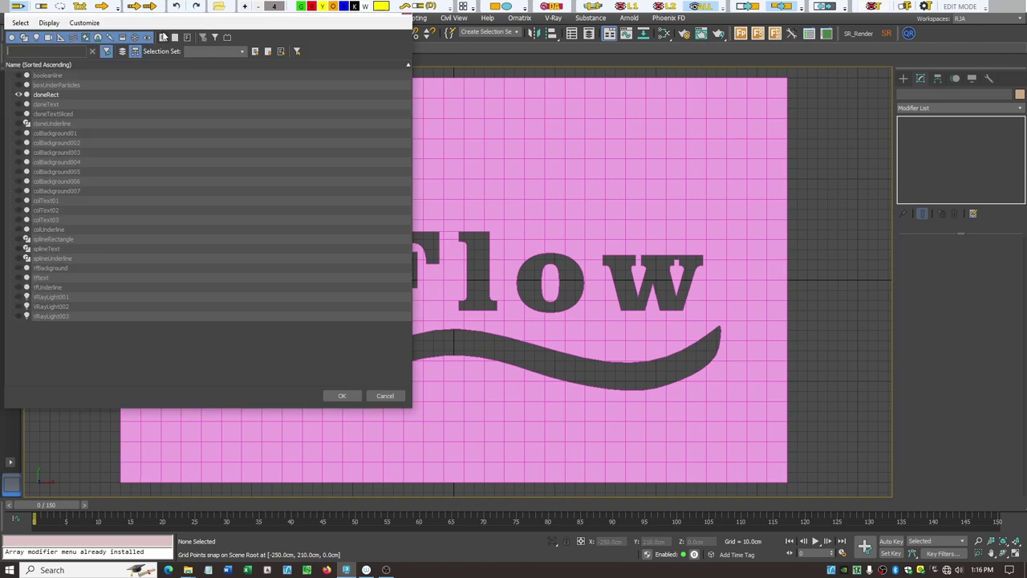
left_click(22, 114)
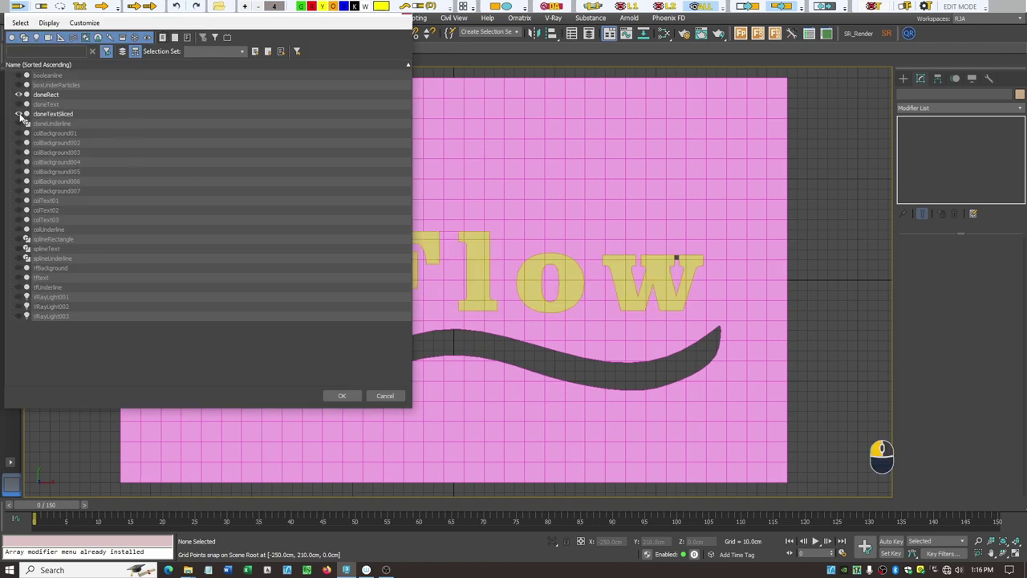
left_click(342, 396)
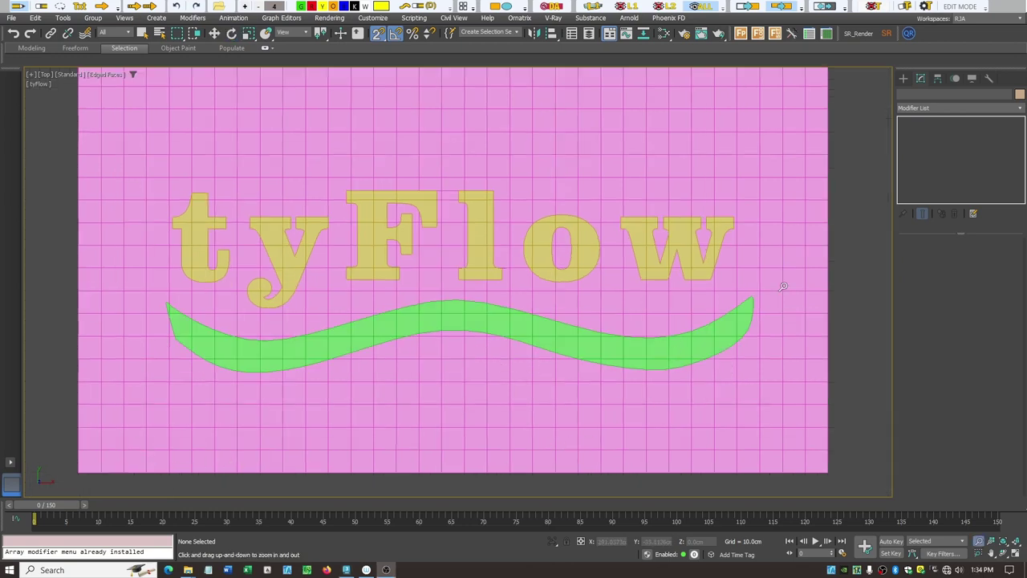
Step: Select the sliced underline, the text and the pink background rectangle in turn, then clear the selection
left_click(214, 33)
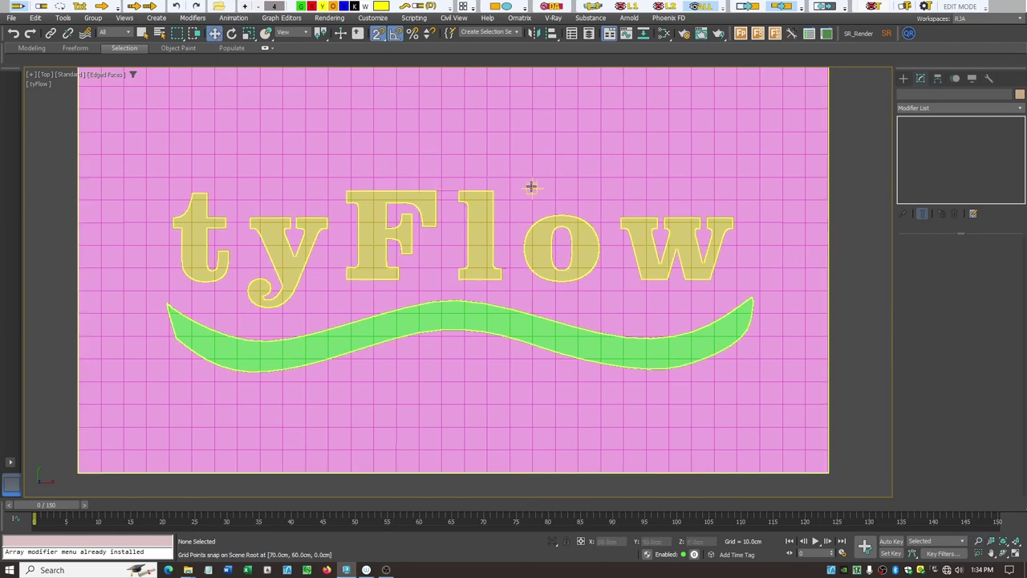
left_click(695, 350)
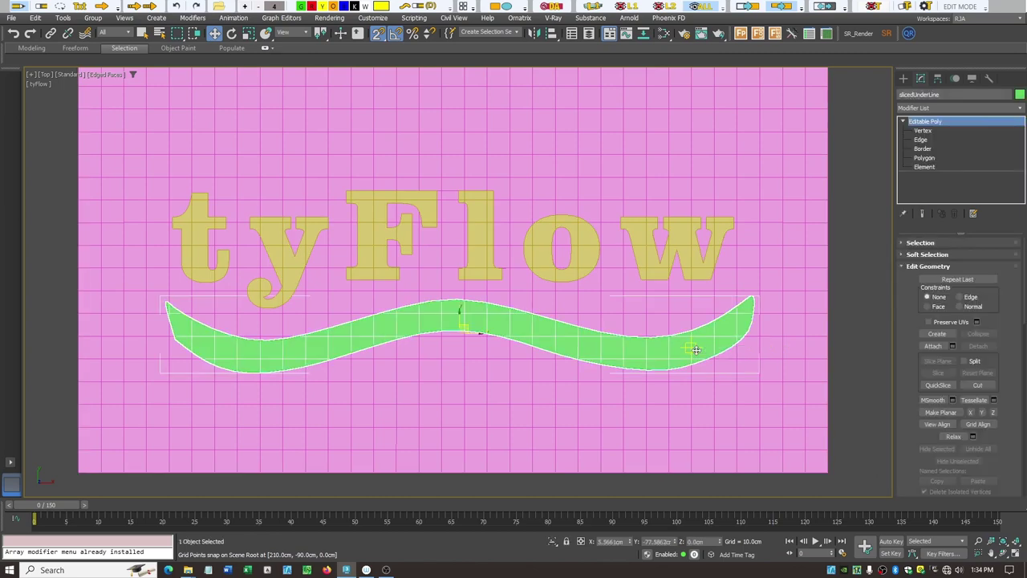
left_click(646, 264)
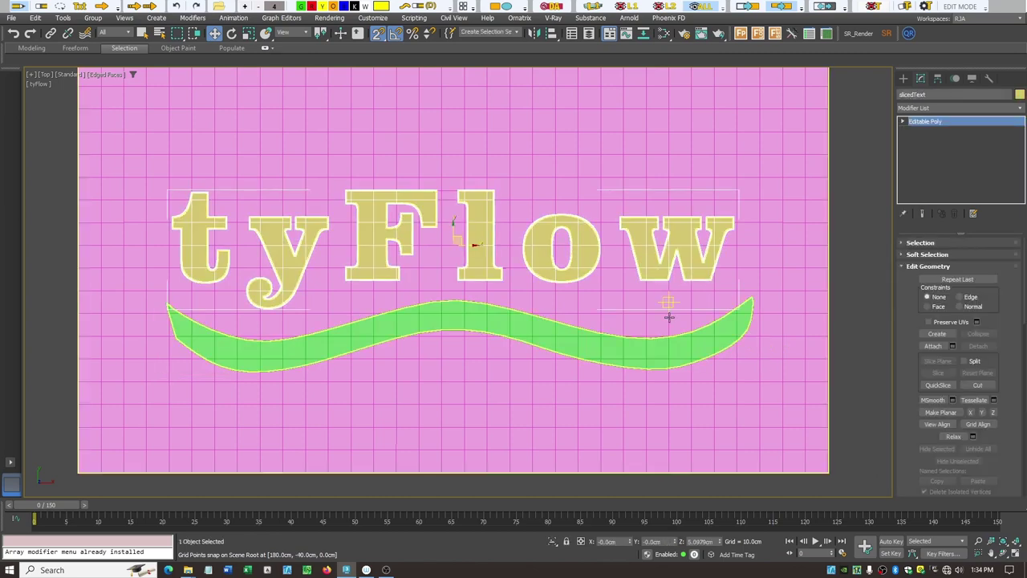
left_click(773, 257)
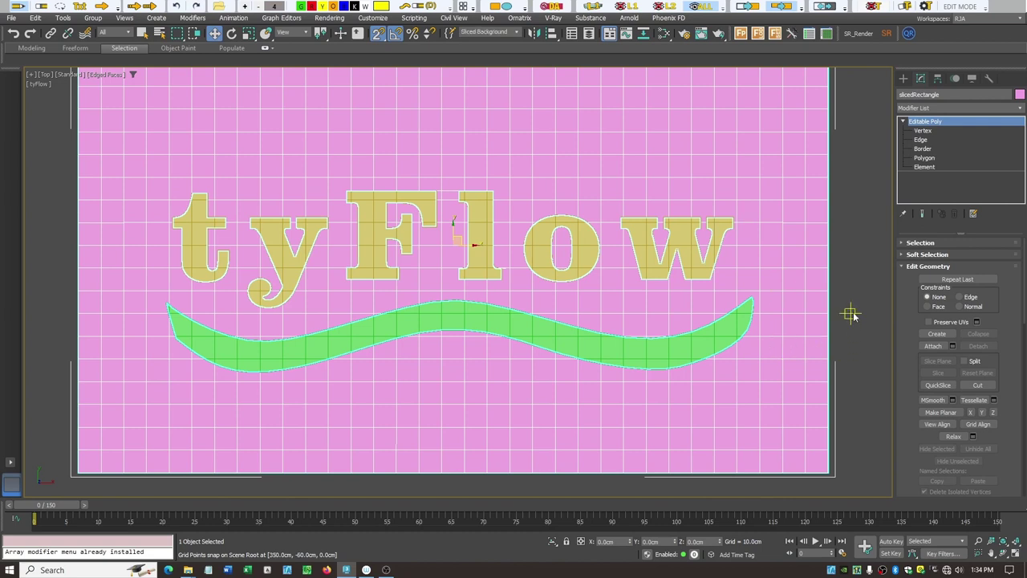
left_click(851, 314)
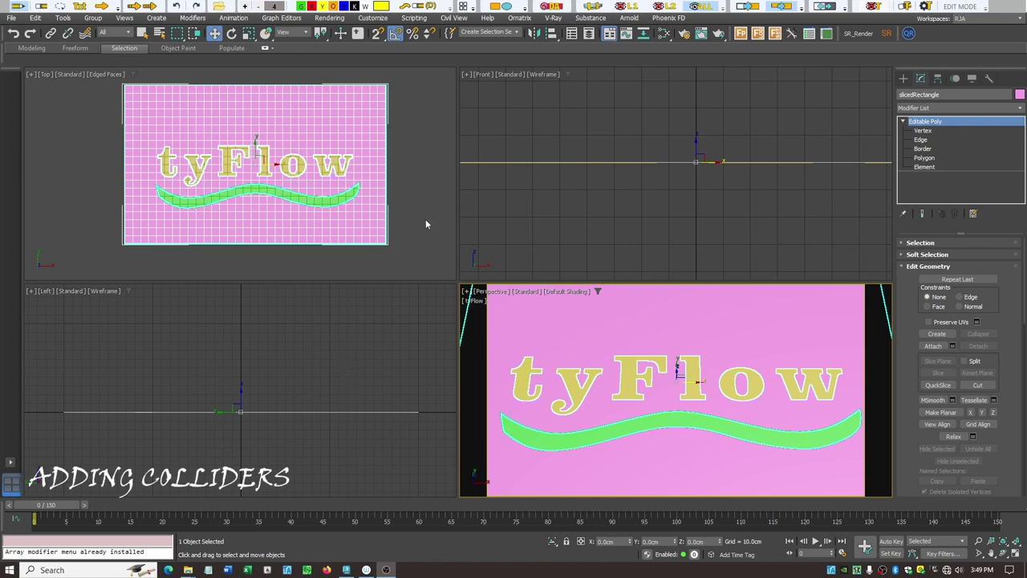
Step: Choose the Colliders Background selection set and unhide its seven collider boxes
left_click(518, 32)
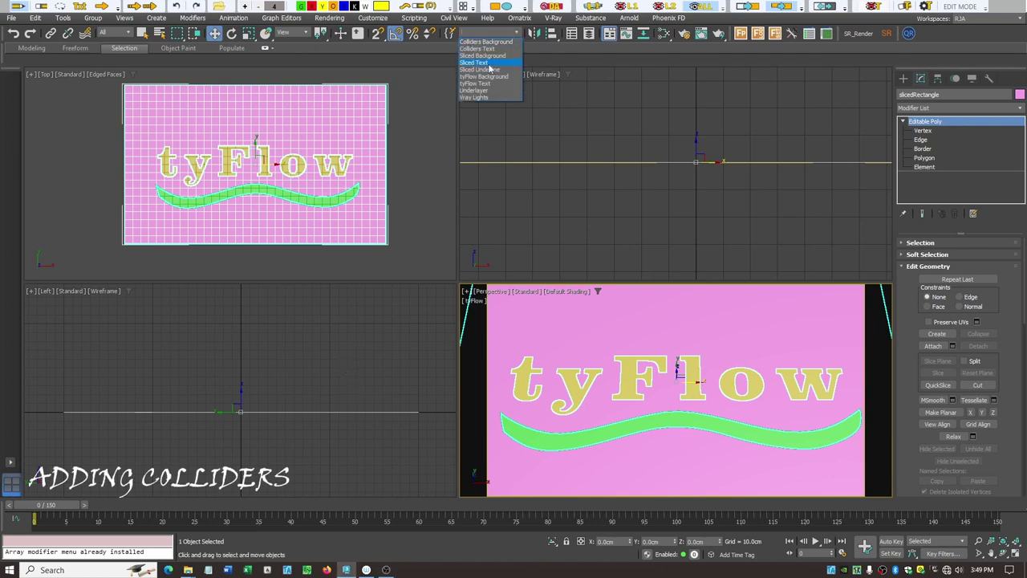
left_click(496, 42)
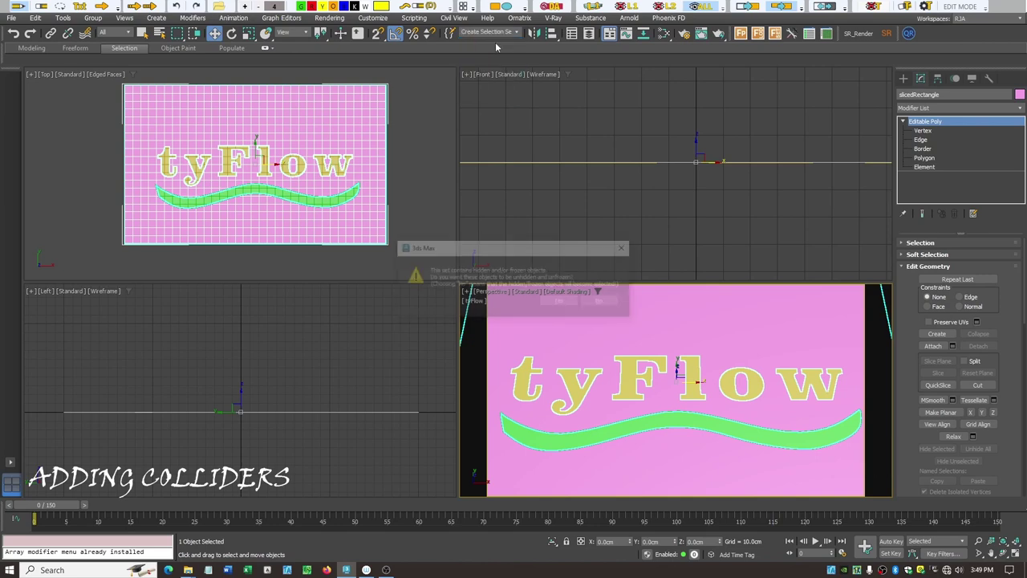
left_click(566, 302)
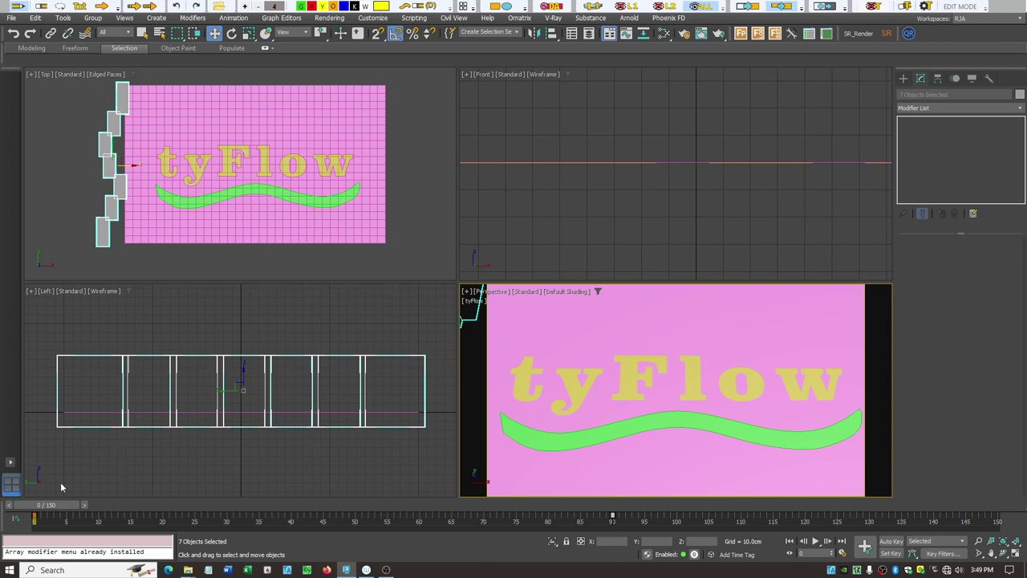
Step: Scrub the timeline to watch the colliders, then select and unhide the second collider set
mouse_move(63, 506)
left_mouse_down()
mouse_move(598, 524)
mouse_move(60, 506)
left_mouse_up()
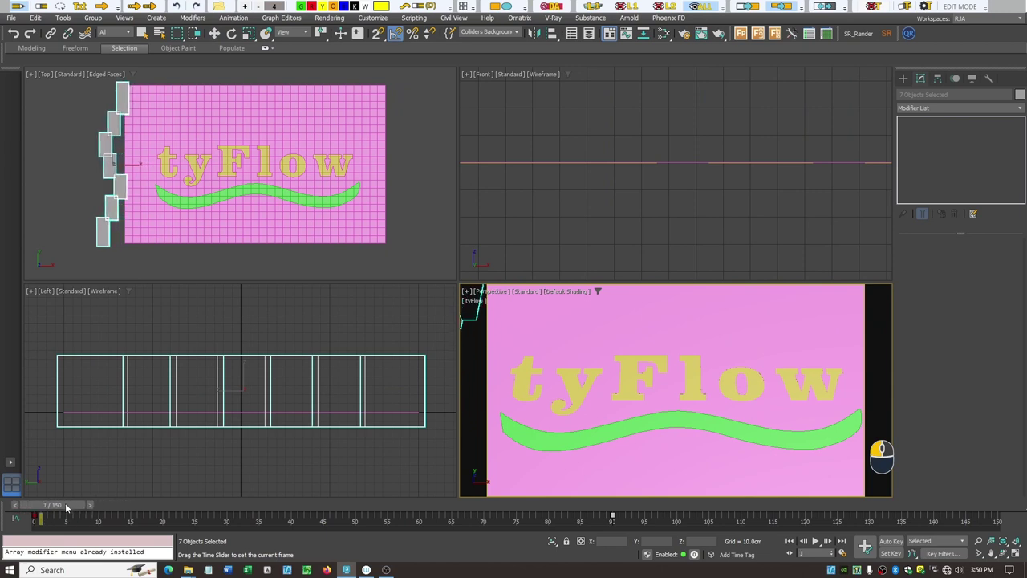
key("w")
left_click(518, 33)
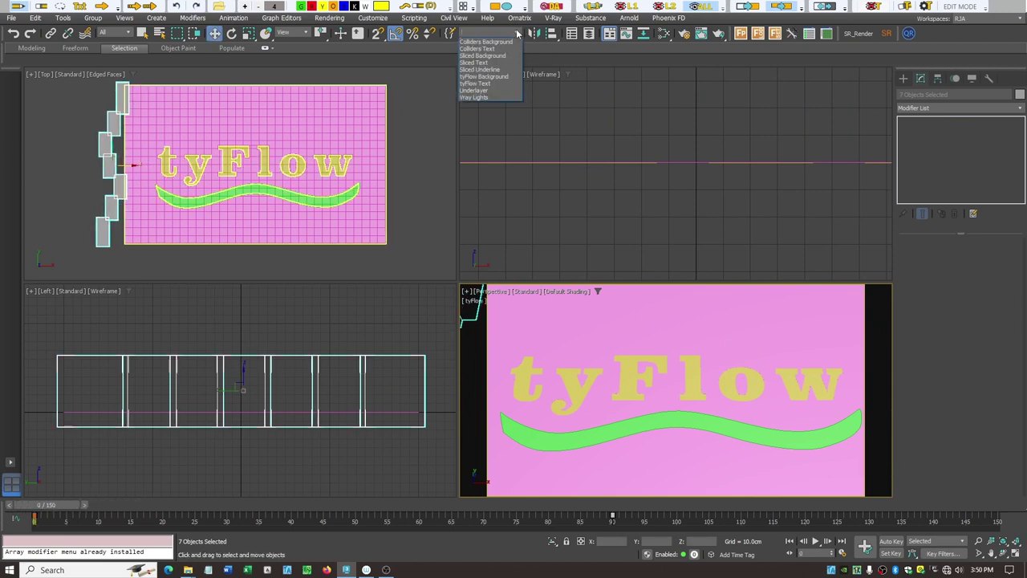
left_click(491, 48)
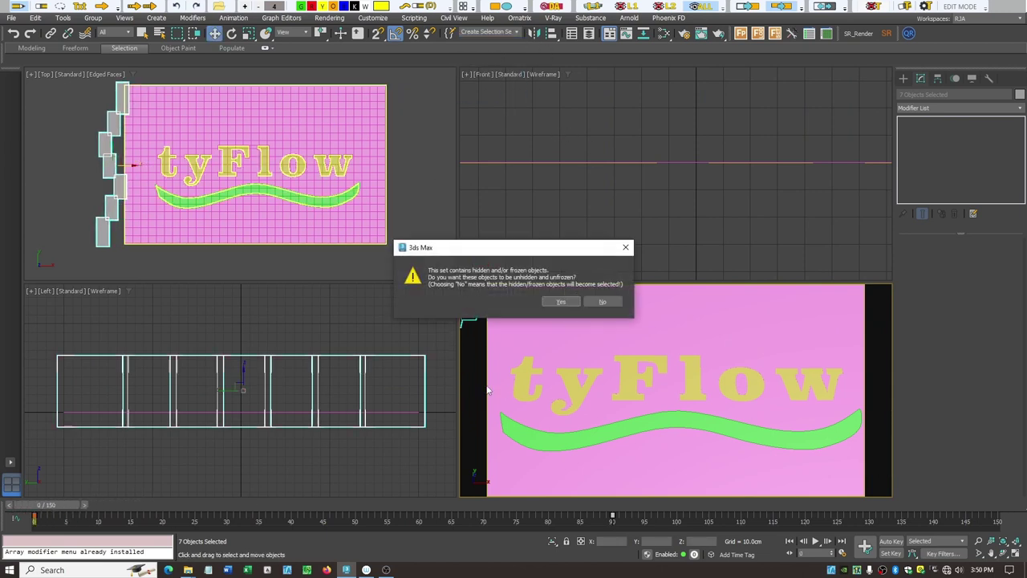
left_click(560, 302)
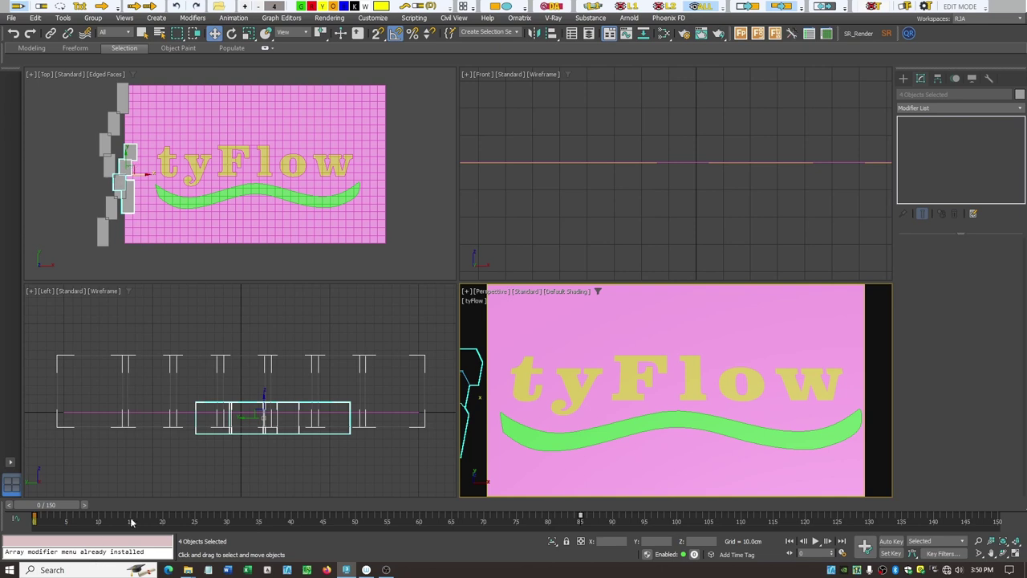
Step: Scrub to frame 18 to see the collider boxes pass over the text
left_click(66, 508)
left_click_drag(66, 509, 50, 572)
key("w")
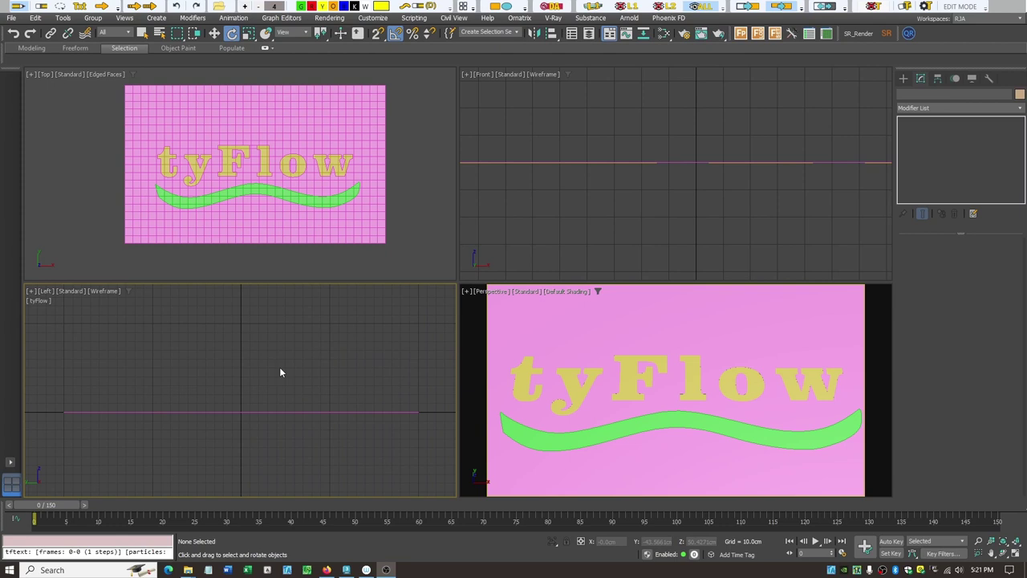
Step: Raise slicedText and slicedUnderLine slightly along Y in the Left viewport, above the background
left_click(263, 160)
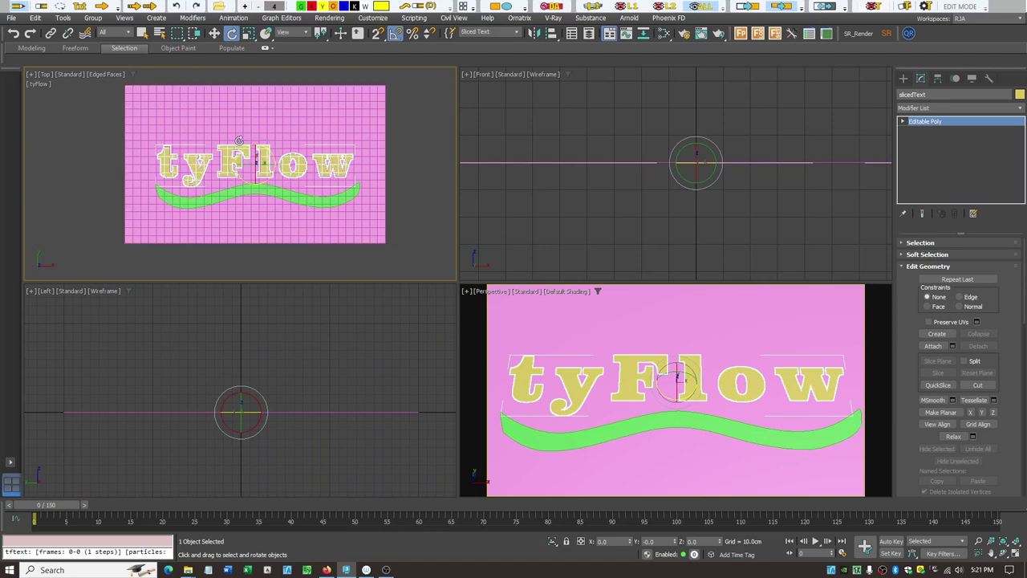
key("w")
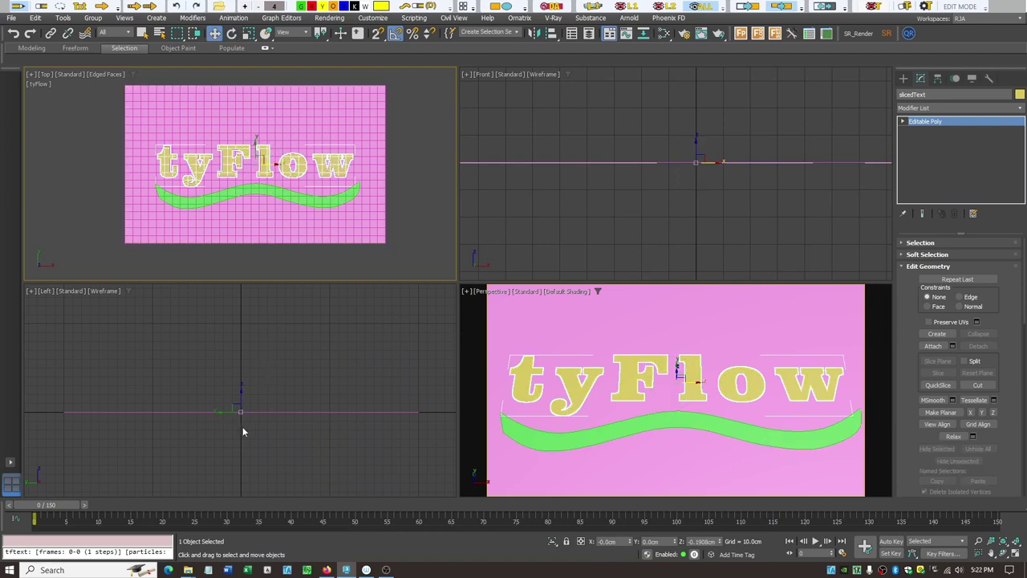
scroll(243, 426, "up", 4)
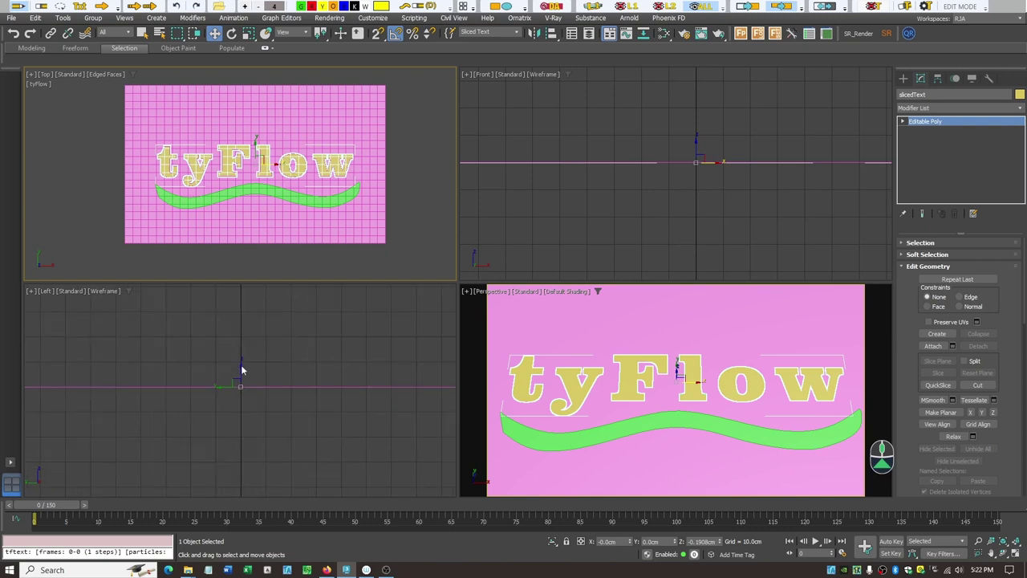
left_click_drag(242, 371, 244, 356)
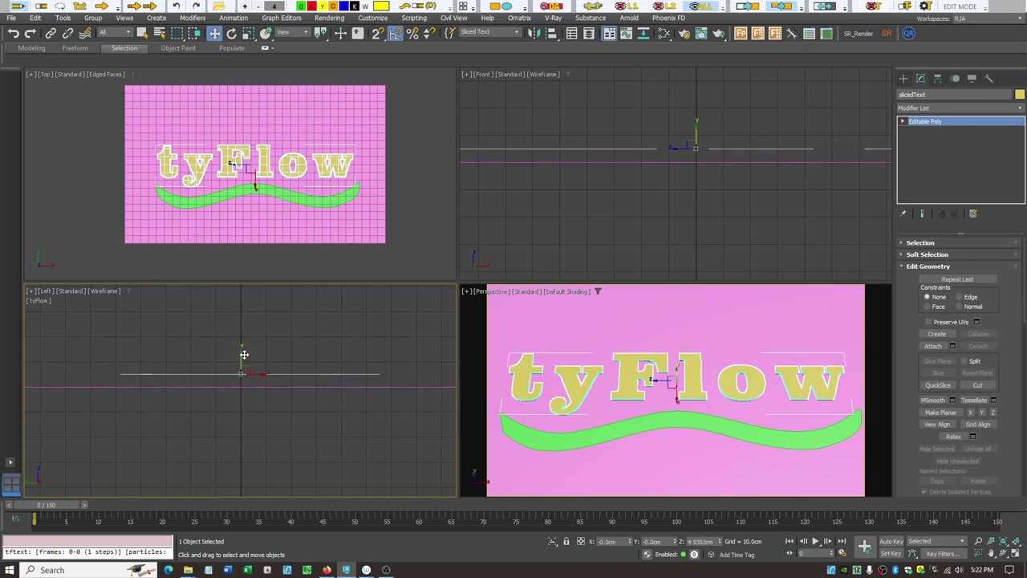
left_click(306, 204)
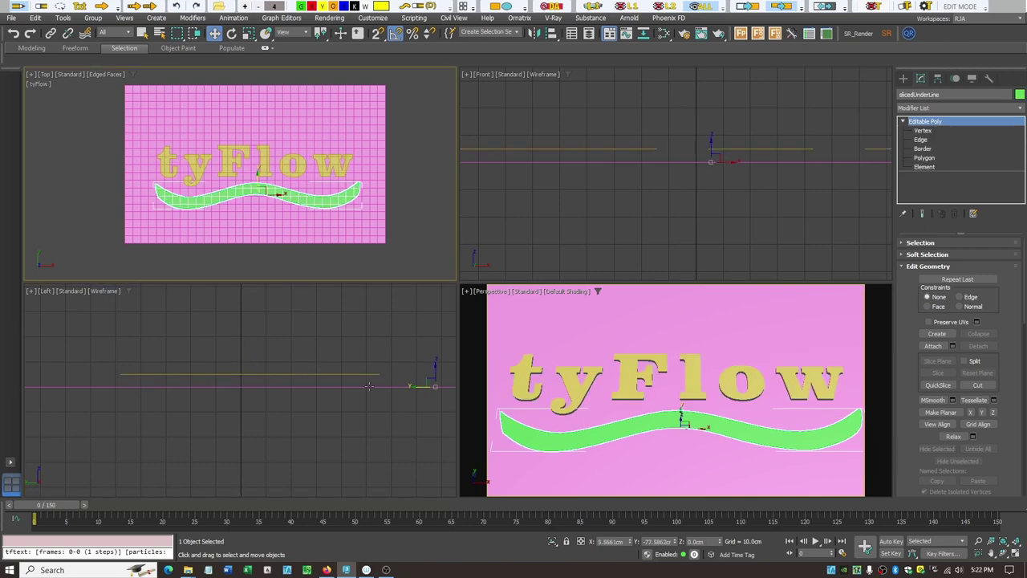
left_click(435, 366)
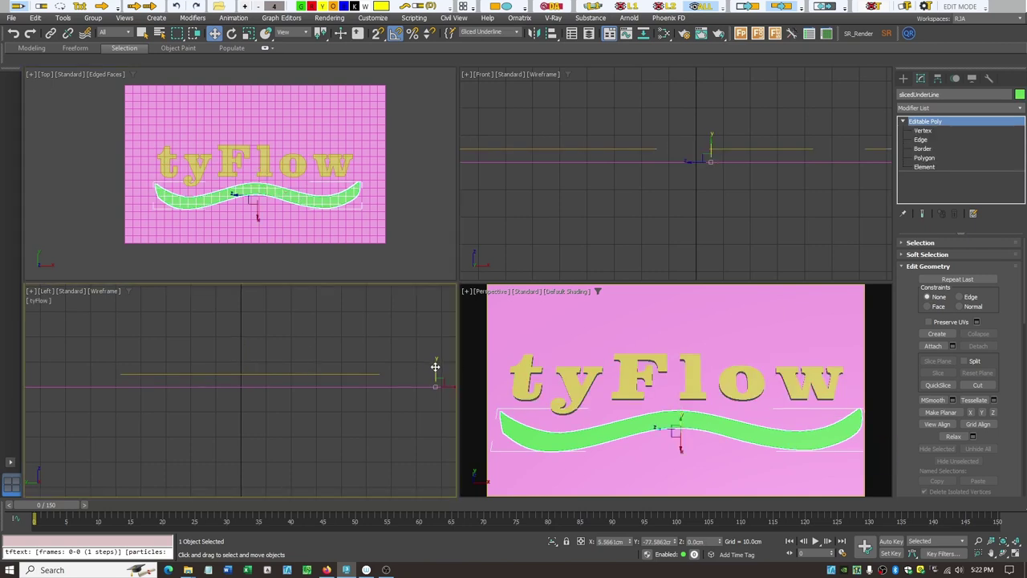
left_click_drag(434, 365, 435, 353)
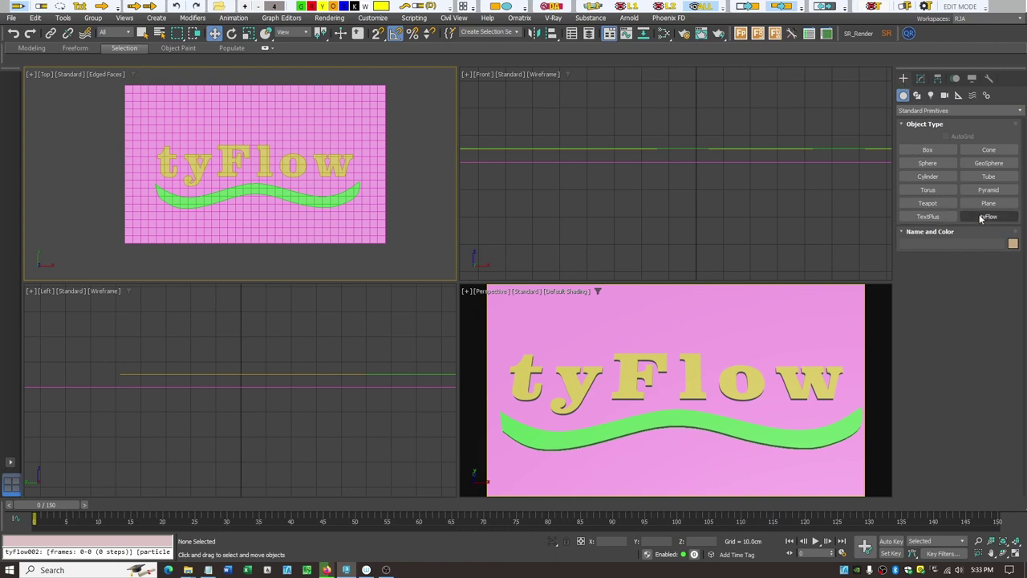
Step: Create a tyFlow object near the background's lower-right corner and rename the first tyFlow tfBackground
left_click(989, 216)
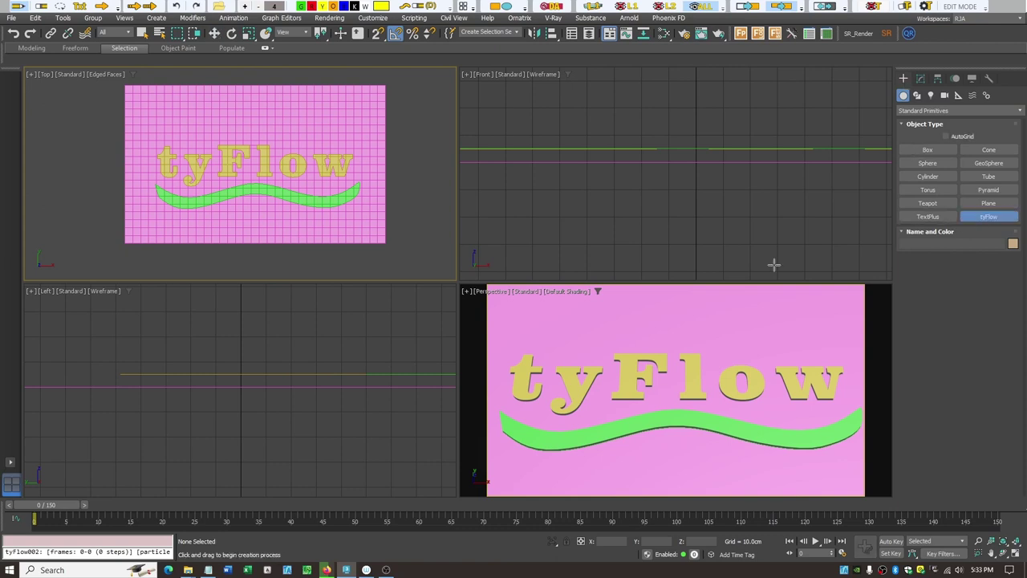
left_click_drag(399, 247, 429, 242)
left_click(214, 33)
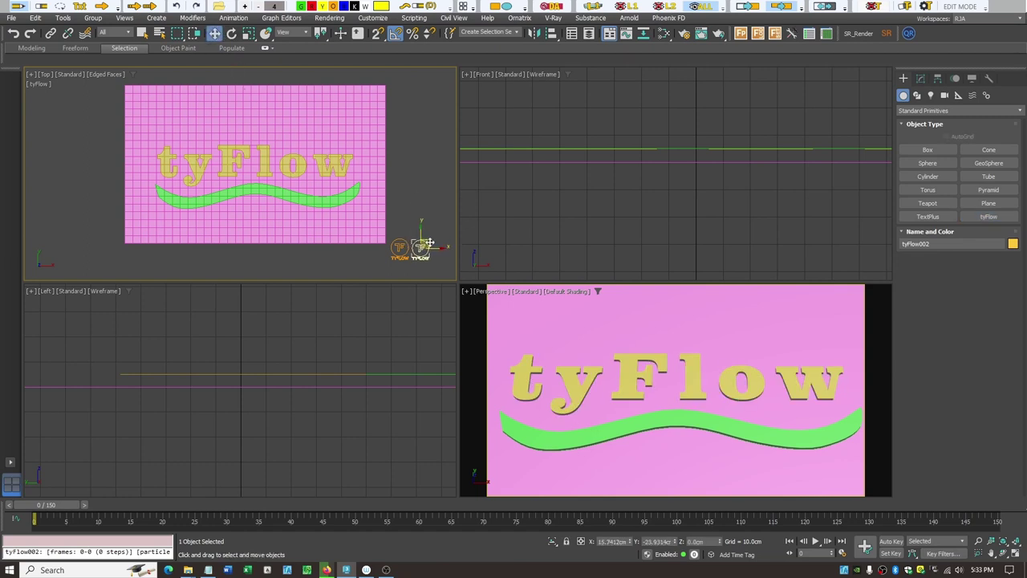
left_click(399, 247)
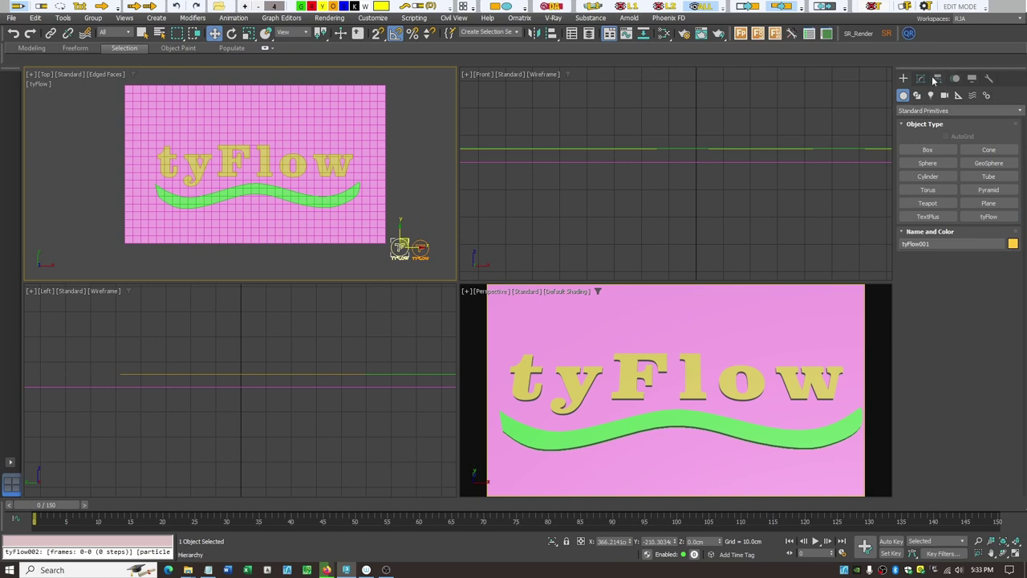
left_click(937, 79)
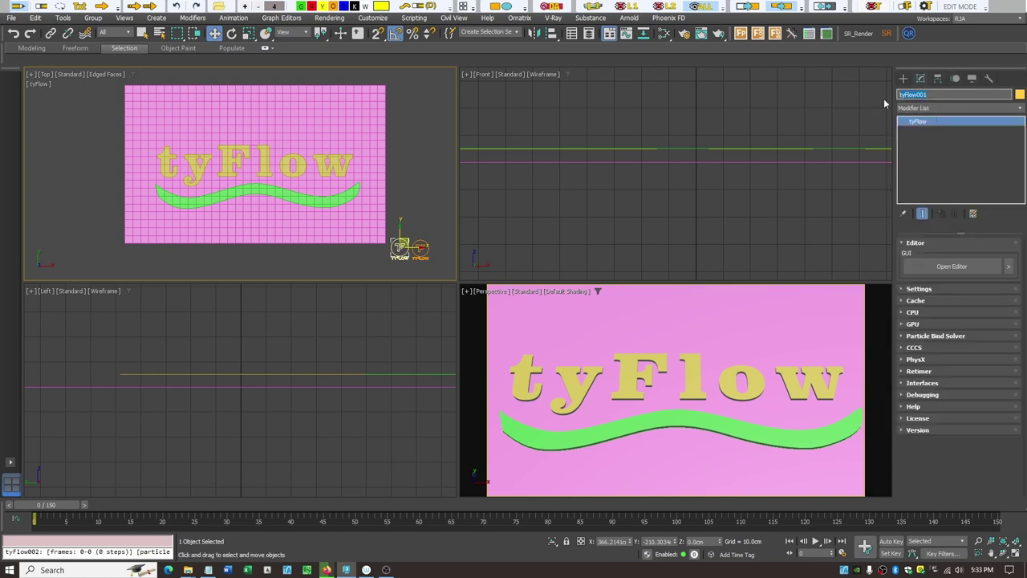
type("tfBackground")
Step: Rename the second tyFlow object tfText, then reselect tfBackground
left_click(420, 247)
left_click(935, 94)
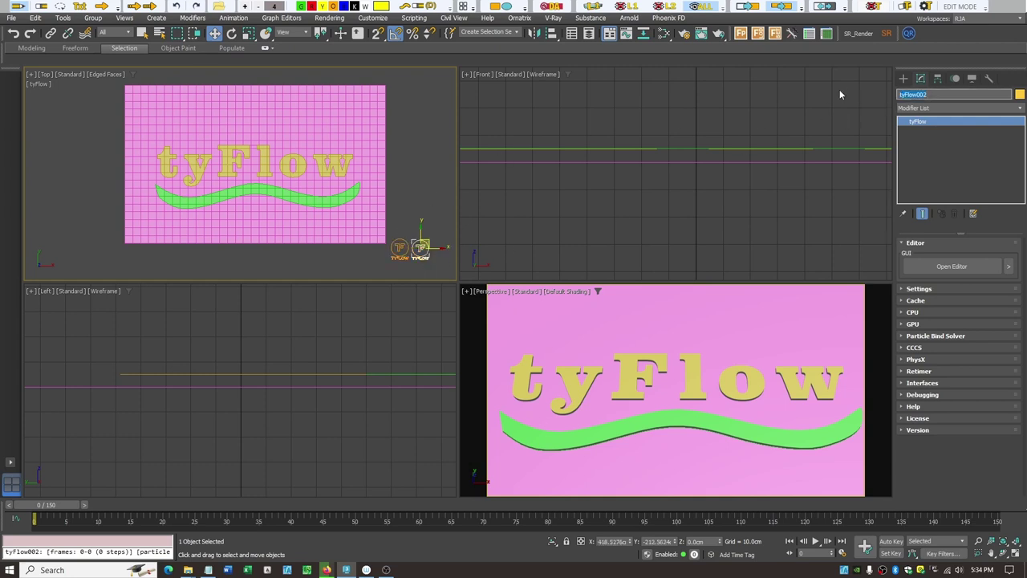
type("tfText")
key("Return")
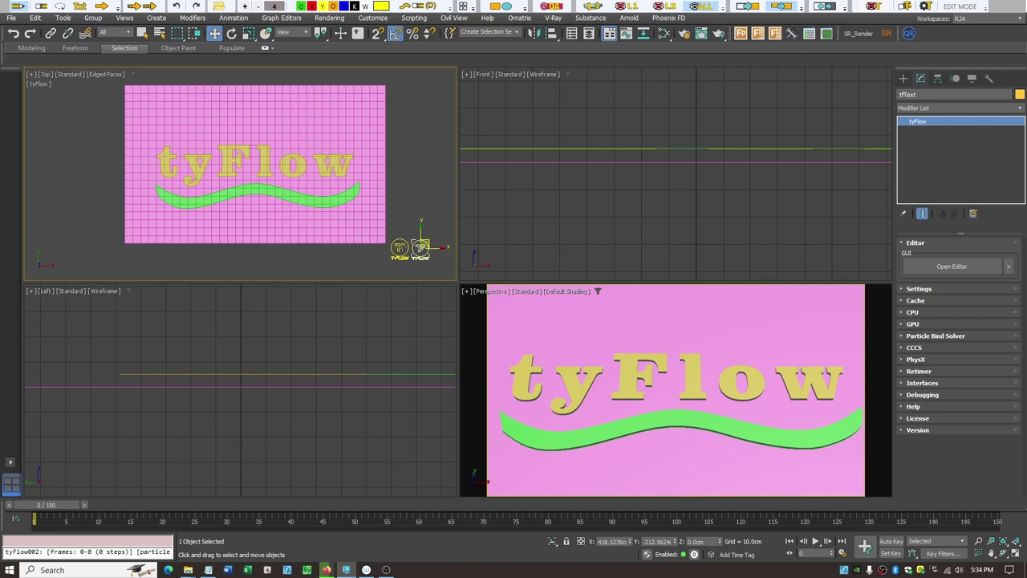
left_click(400, 248)
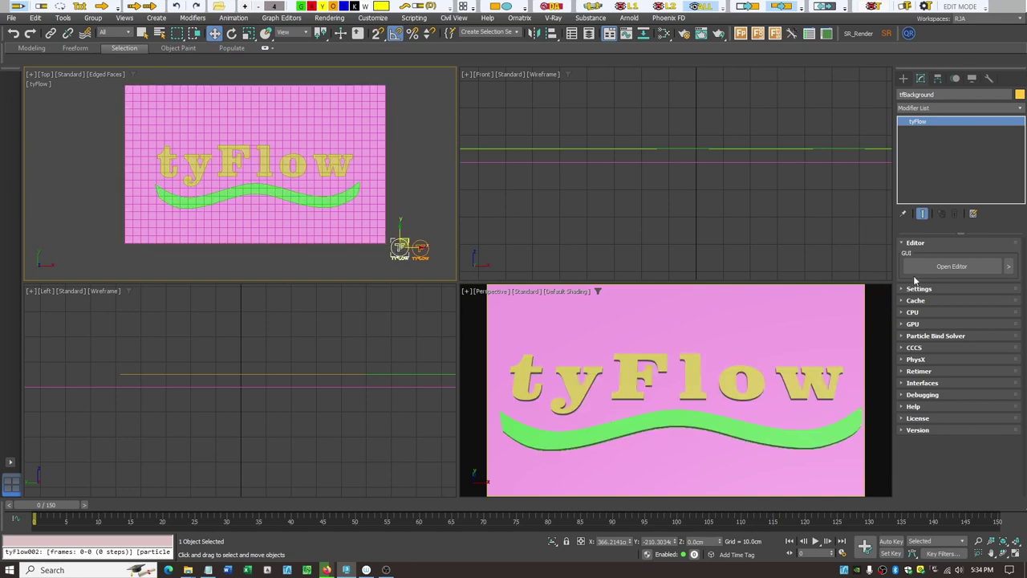
Step: Open tfBackground's tyFlow Editor and shrink it toward the top-left of the screen
left_click(952, 266)
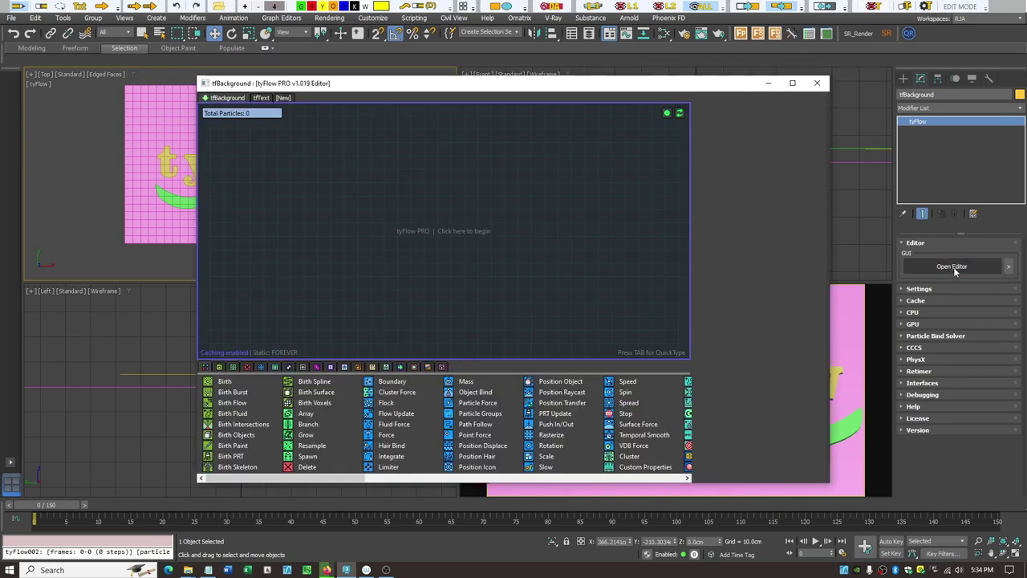
left_click_drag(436, 84, 238, 68)
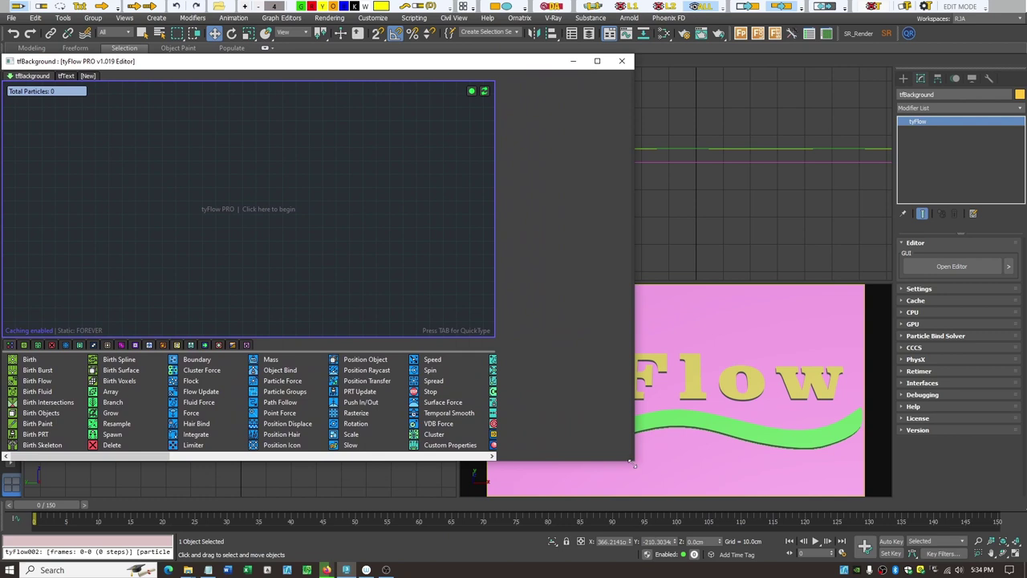
left_click_drag(633, 457, 484, 497)
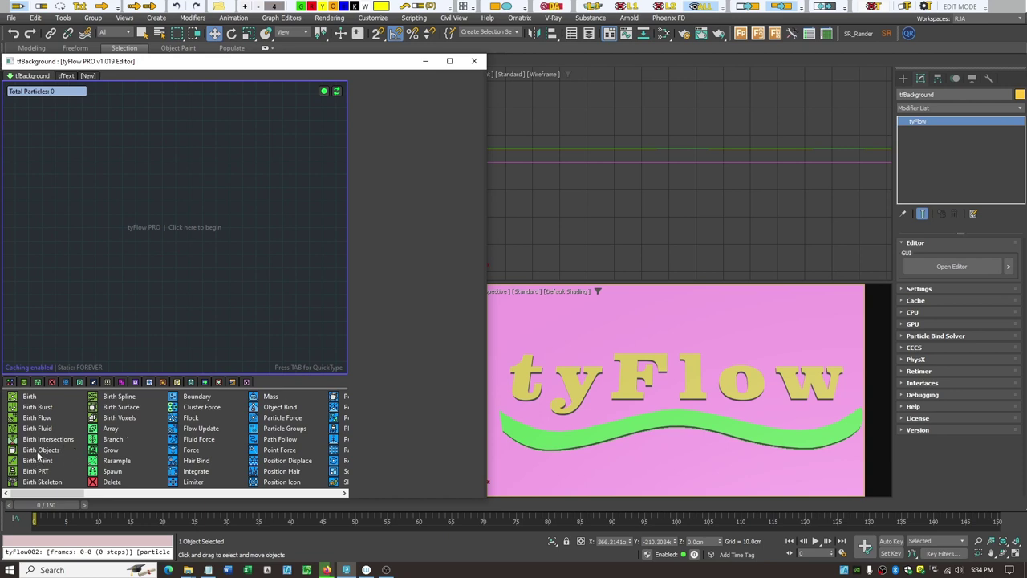
Step: Create a Birth Objects event sourcing particles from the pink slicedRectangle plane
left_click_drag(38, 451, 70, 443)
left_click_drag(77, 162, 65, 160)
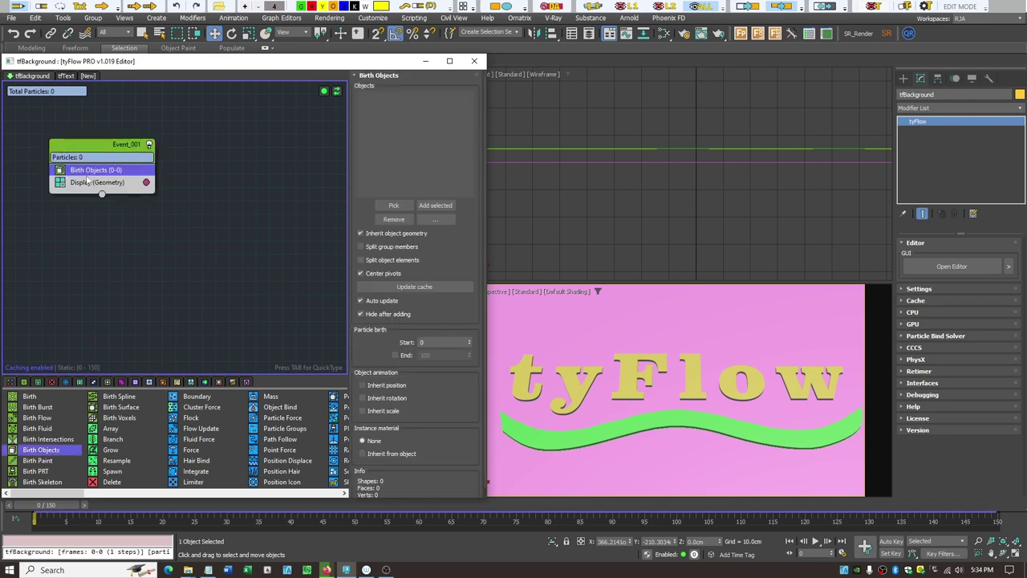
left_click(393, 206)
left_click(700, 322)
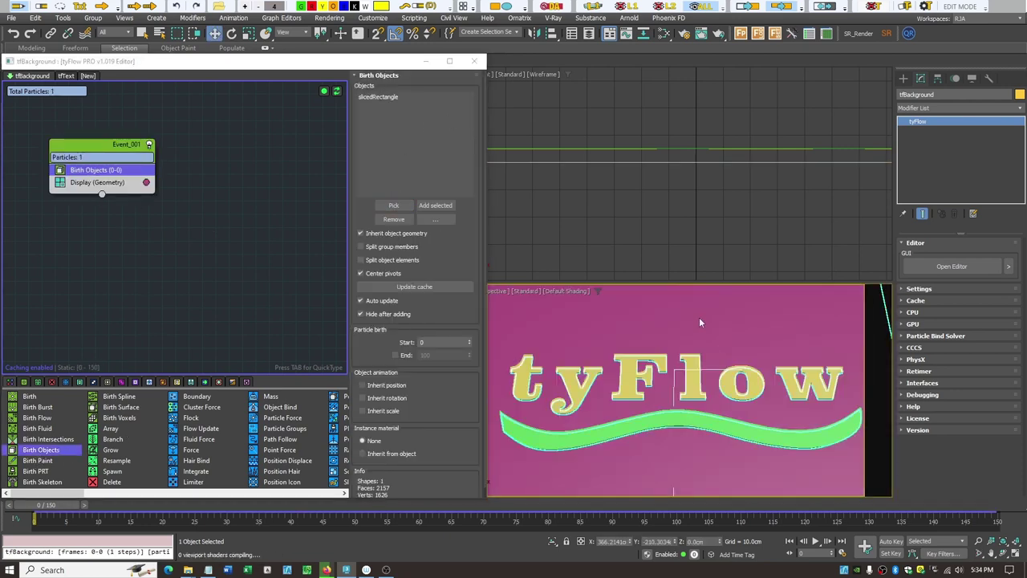
left_click_drag(105, 149, 86, 128)
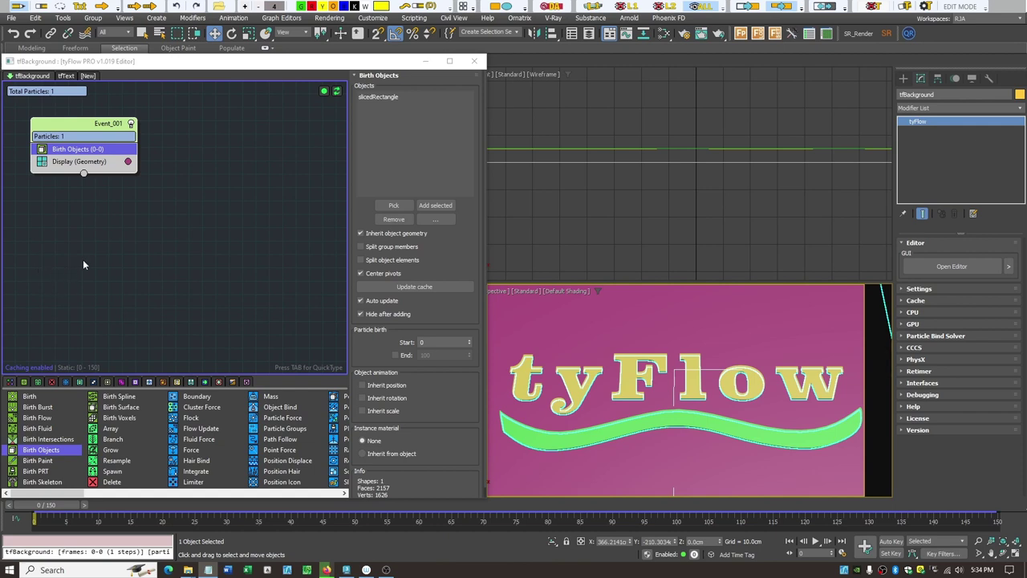
Step: Add a Face Fracture operator after Birth Objects, splitting the plane into 673 pieces
left_click(92, 155)
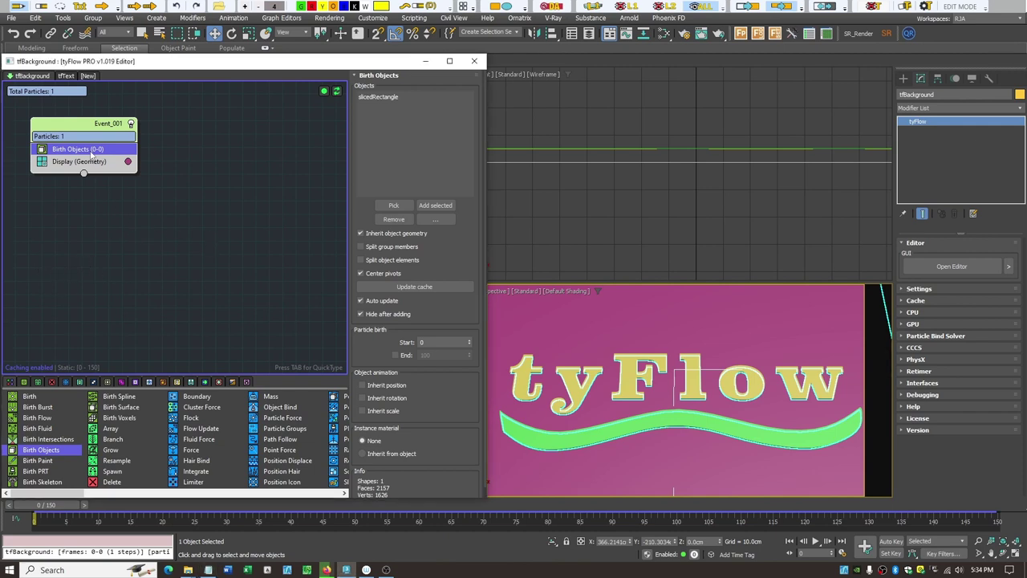
double_click(92, 152)
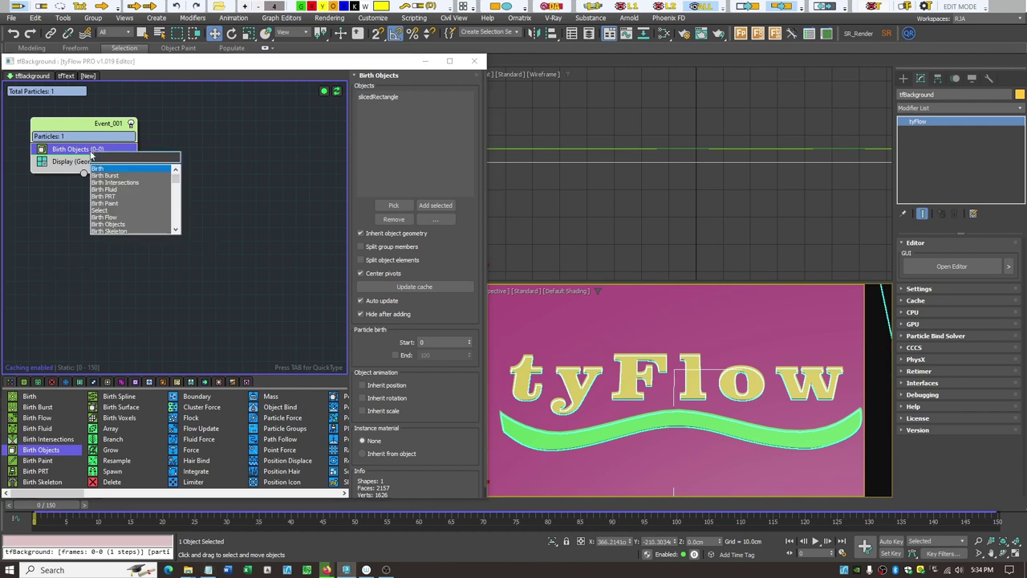
type("fa")
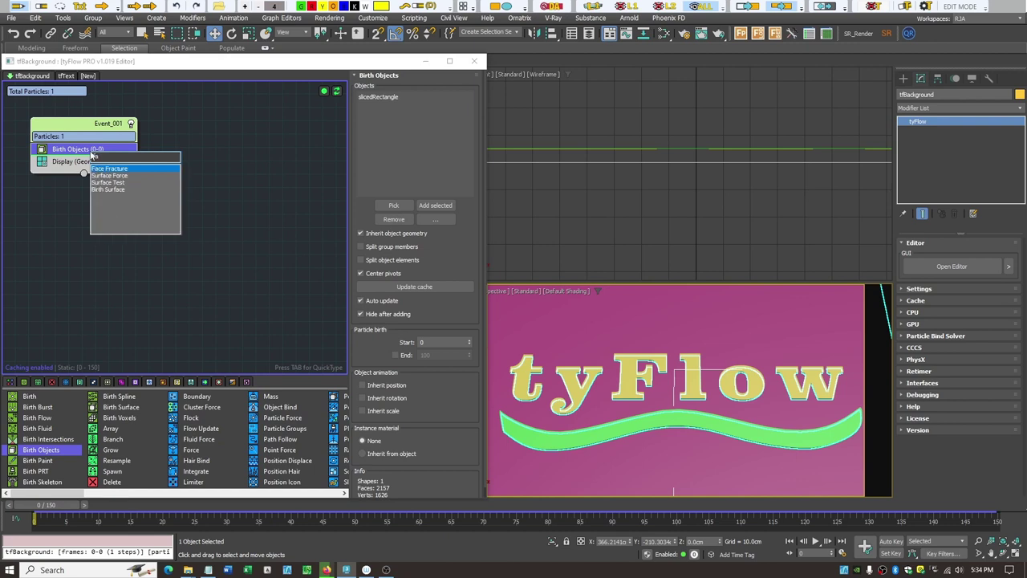
left_click(96, 168)
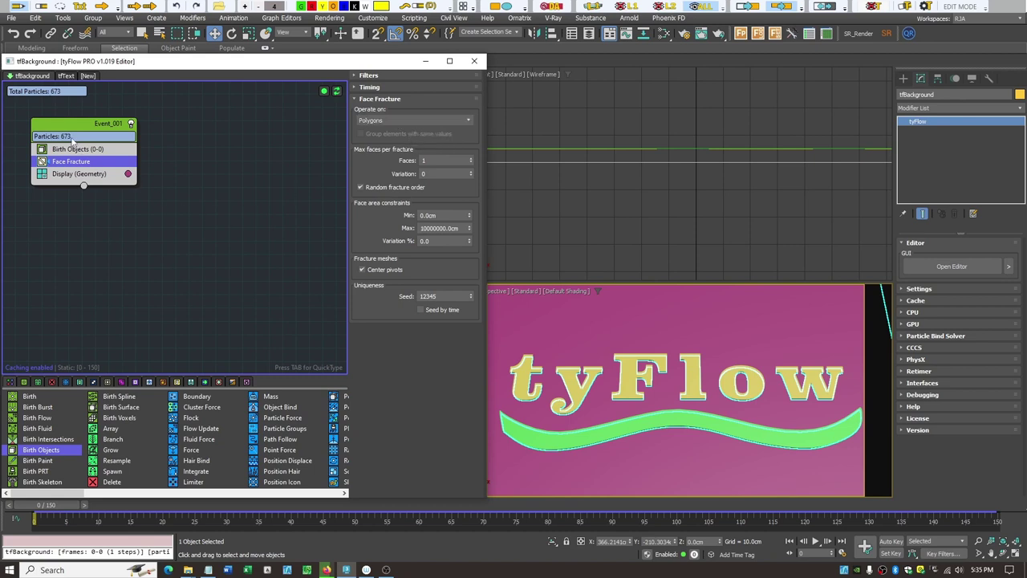
left_click(41, 161)
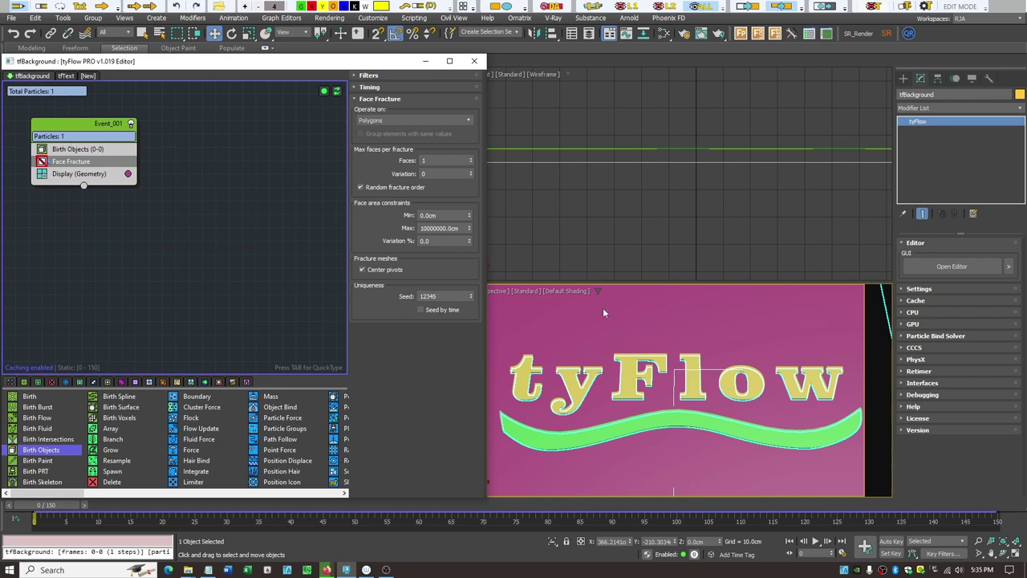
left_click(42, 161)
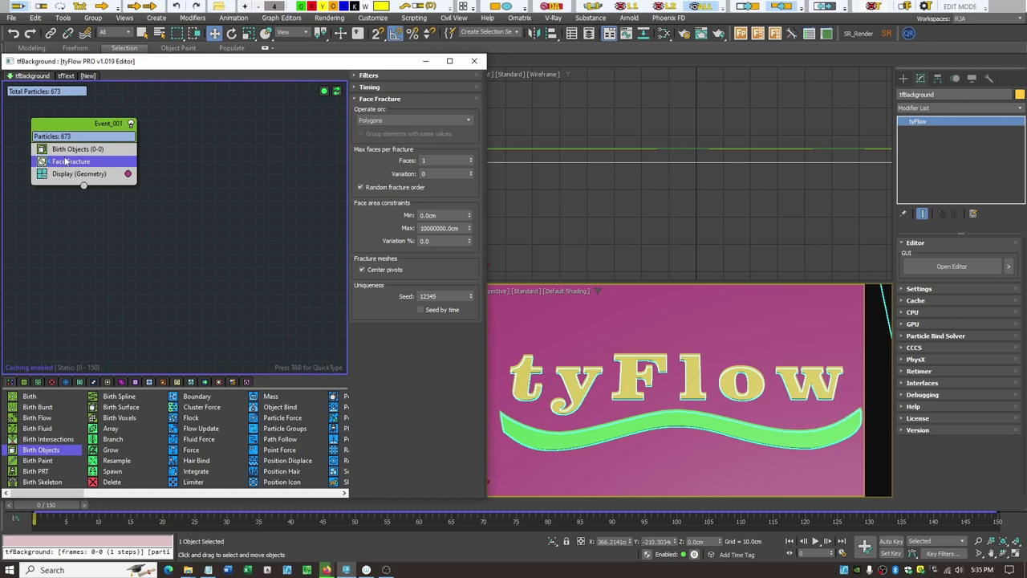
key("Tab")
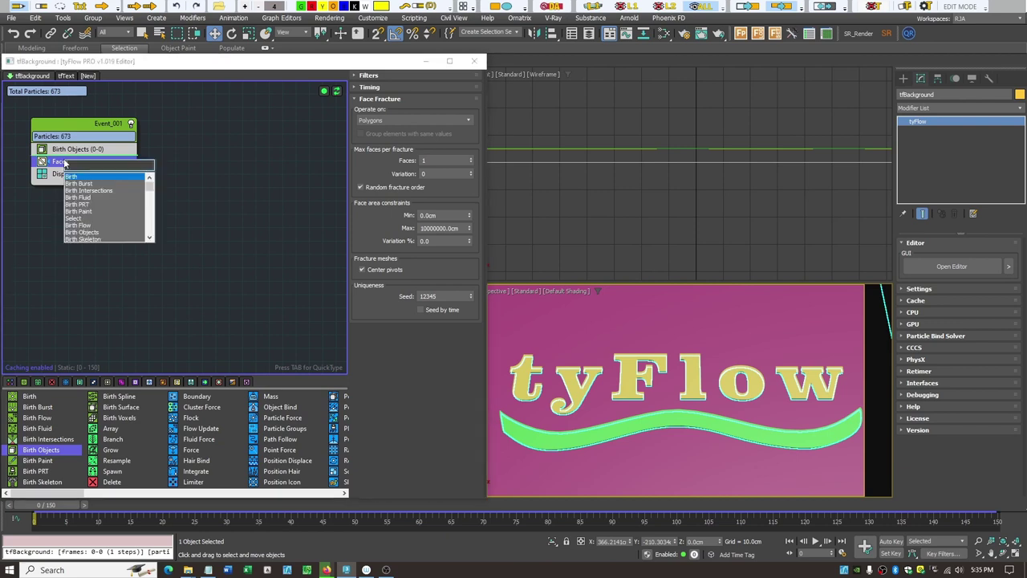
type("shel")
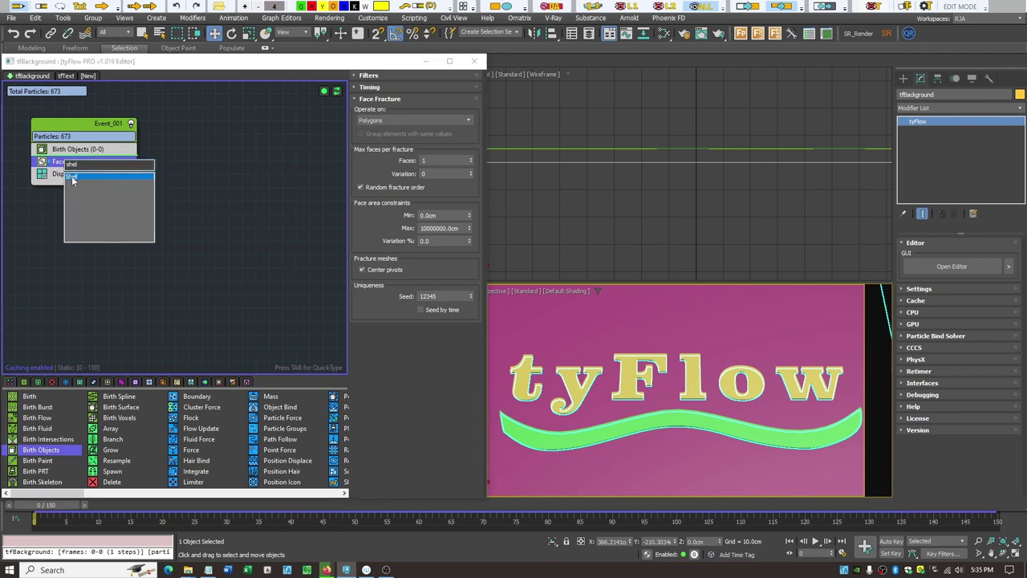
Step: Insert Shell below Face Fracture with Outer amount 0cm and Inner amount 15cm
left_click(73, 177)
left_click_drag(72, 164, 87, 193)
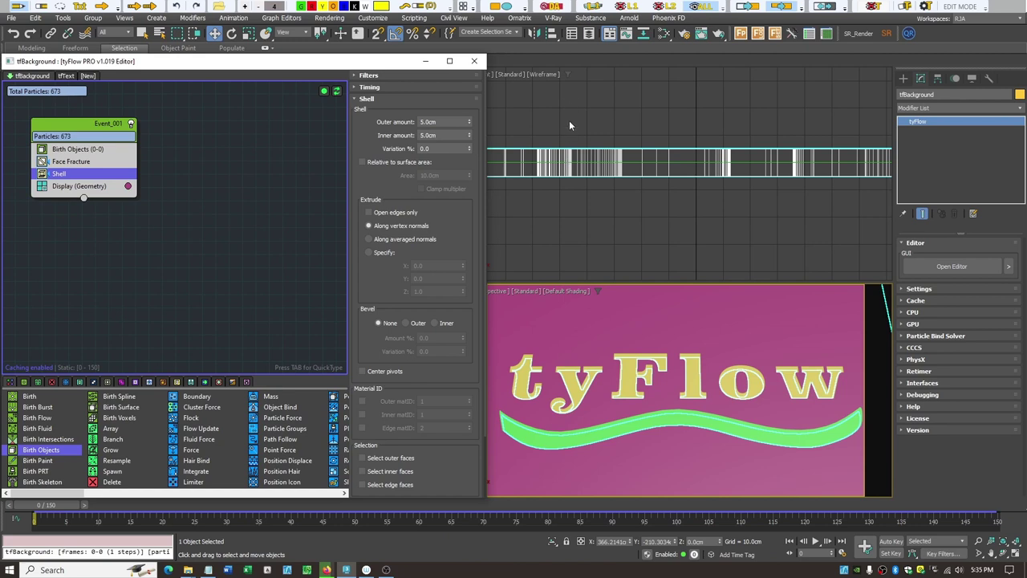
left_click_drag(469, 122, 471, 84)
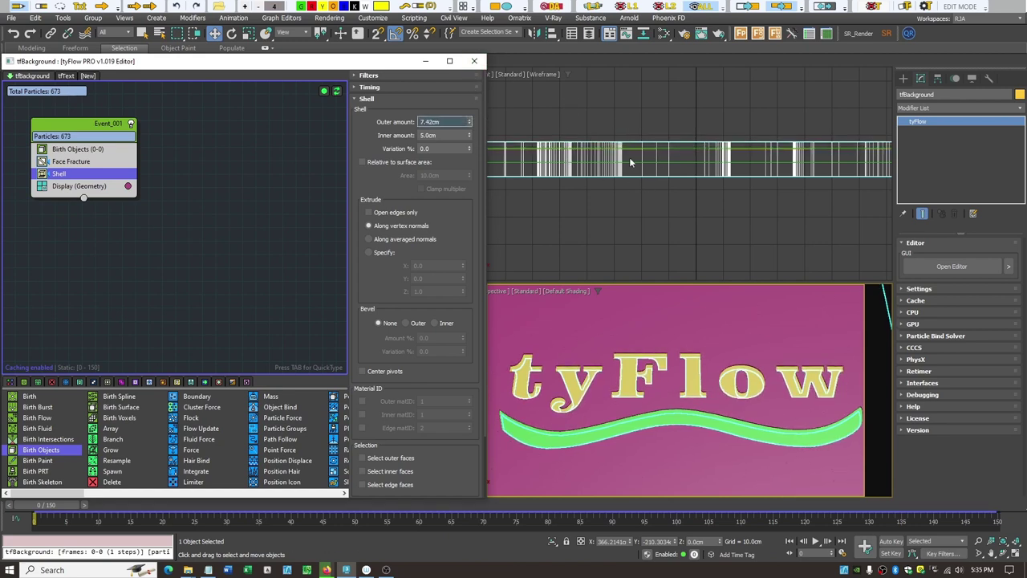
left_click_drag(469, 124, 470, 150)
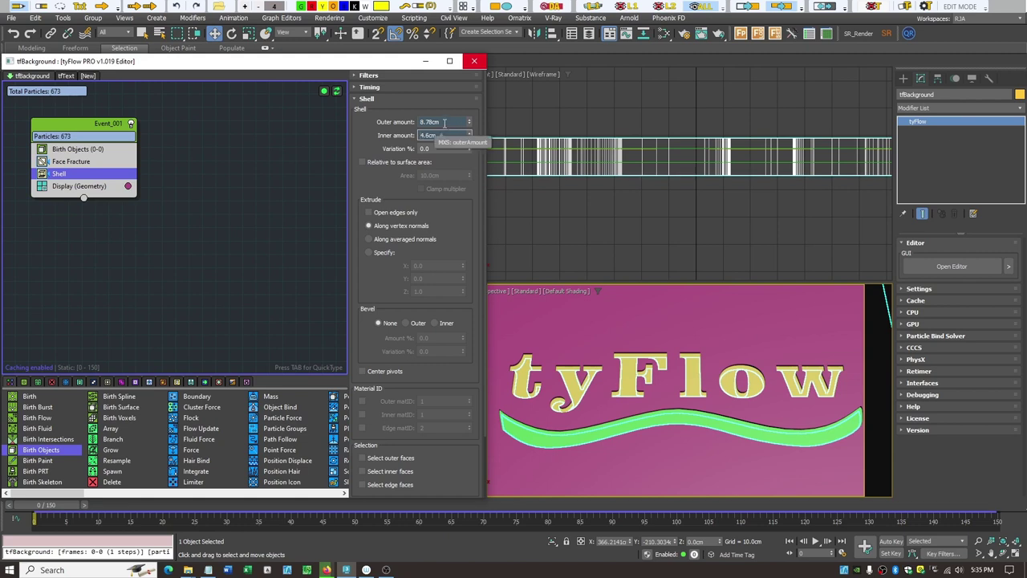
double_click(444, 122)
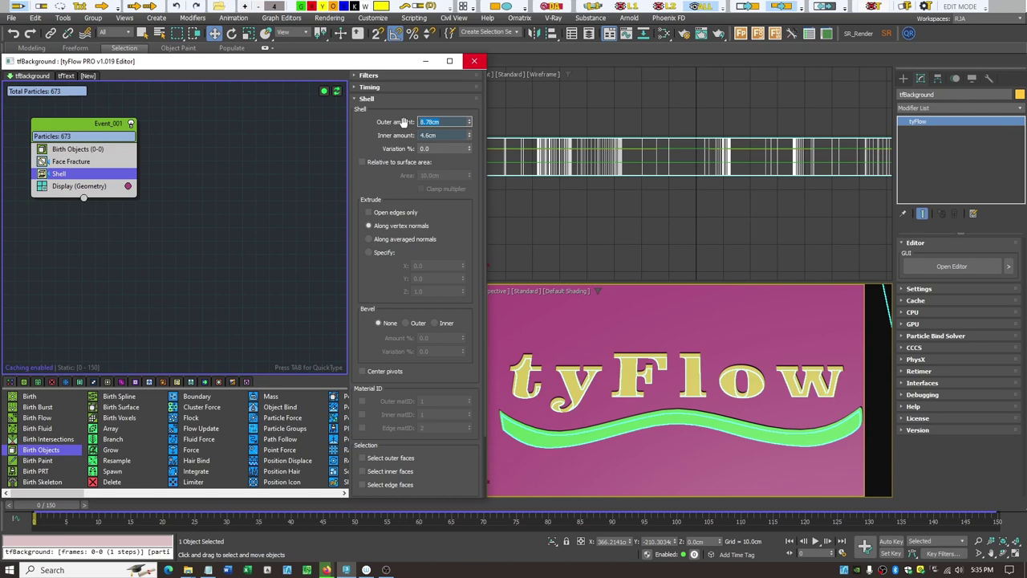
type("0")
key("Tab")
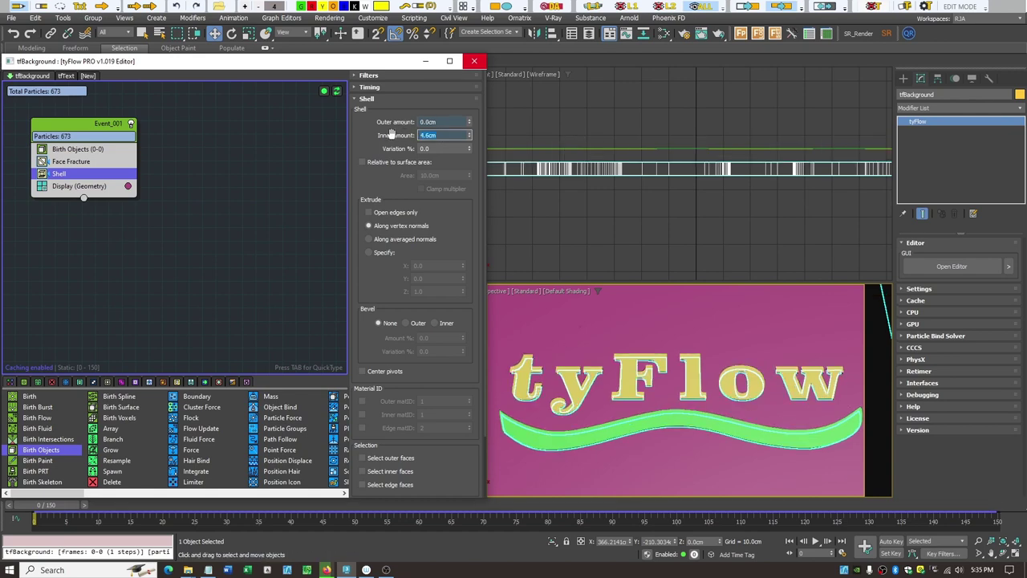
type("15")
key("Return")
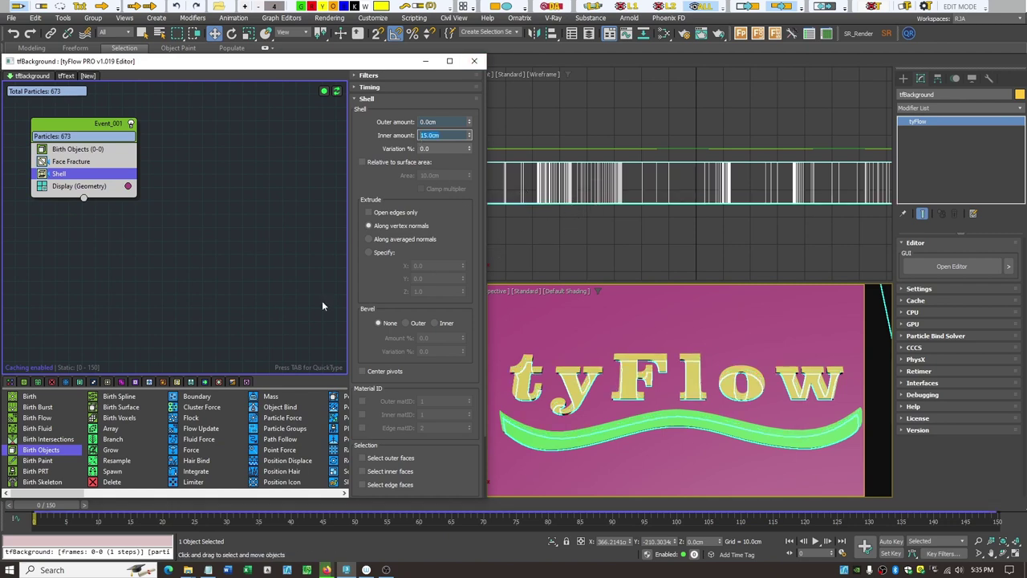
left_click(61, 179)
Step: Add a Scale operator after Shell, unlinking axes and setting X% and Y% to 95
key("Tab")
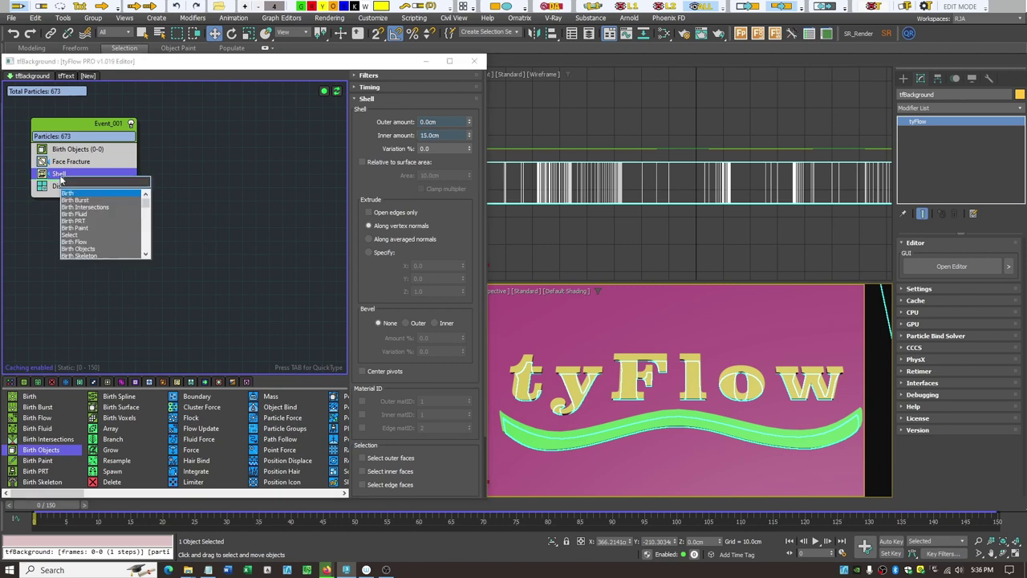
type("scal")
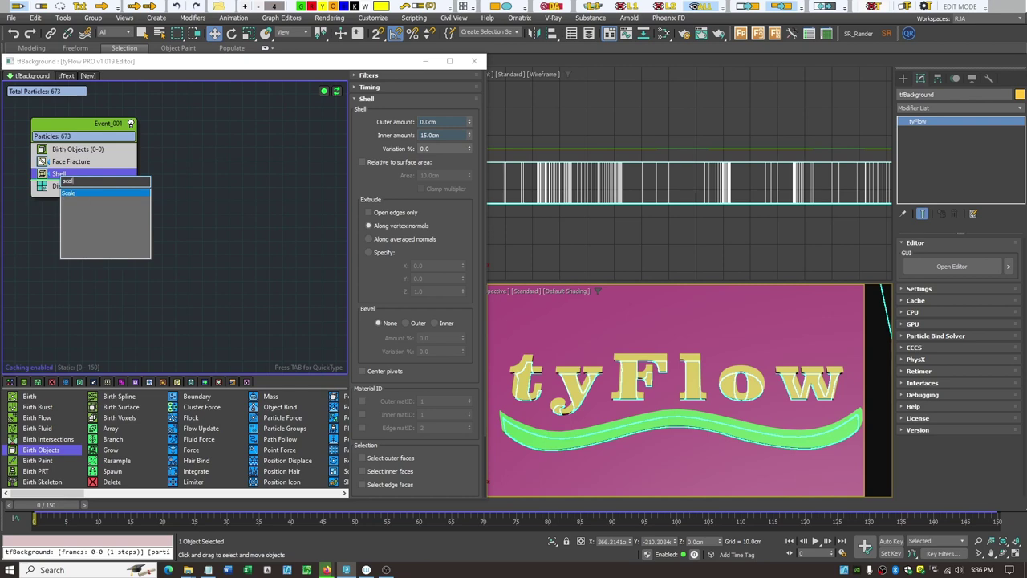
key("Return")
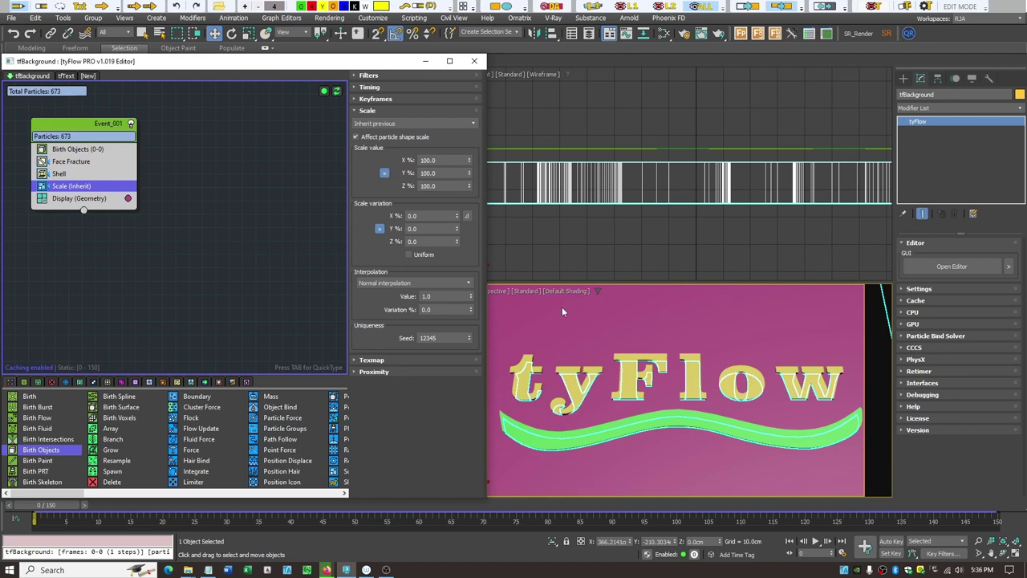
left_click(419, 174)
left_click(384, 175)
double_click(443, 160)
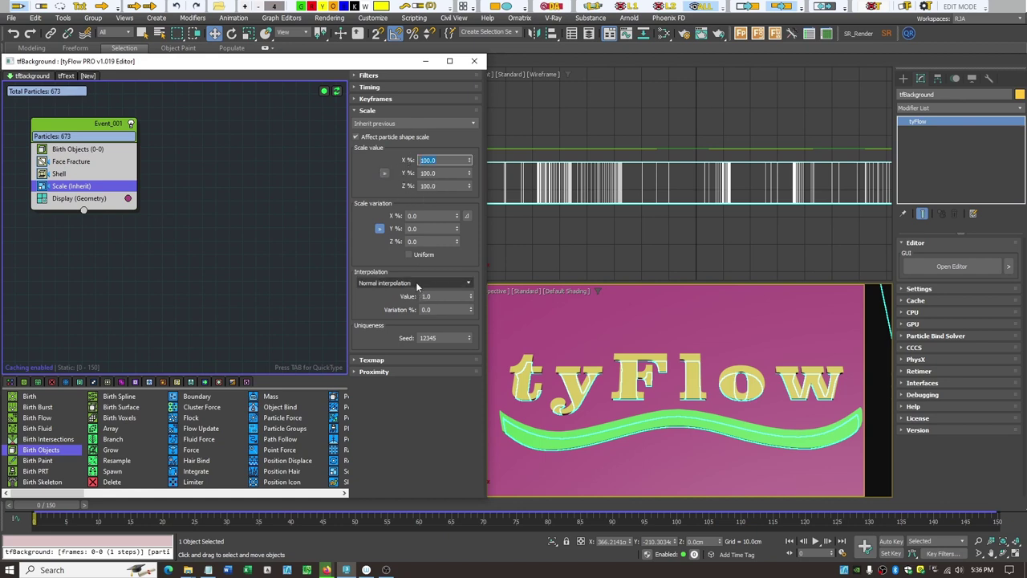
type("95")
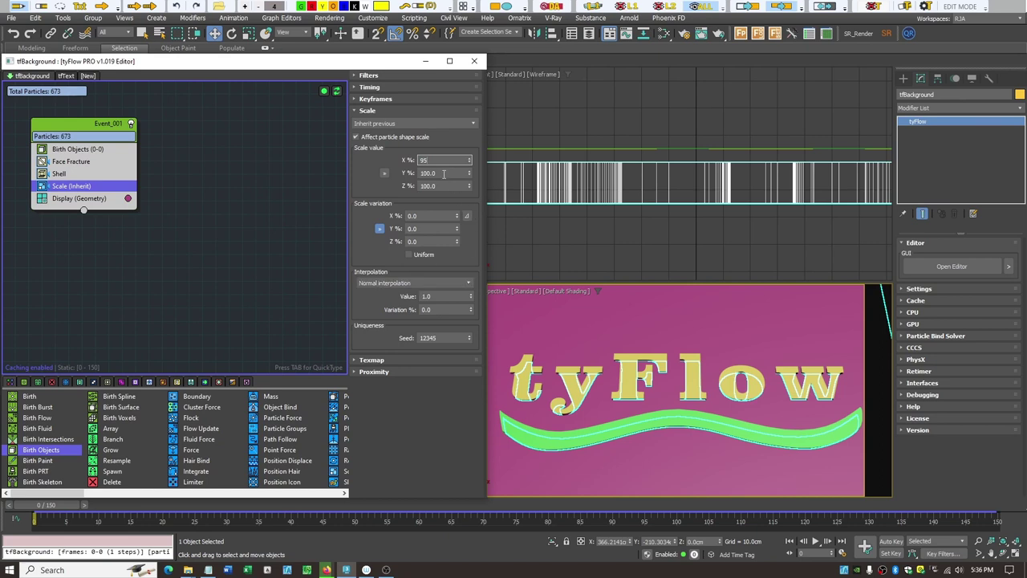
key("Tab")
type("9")
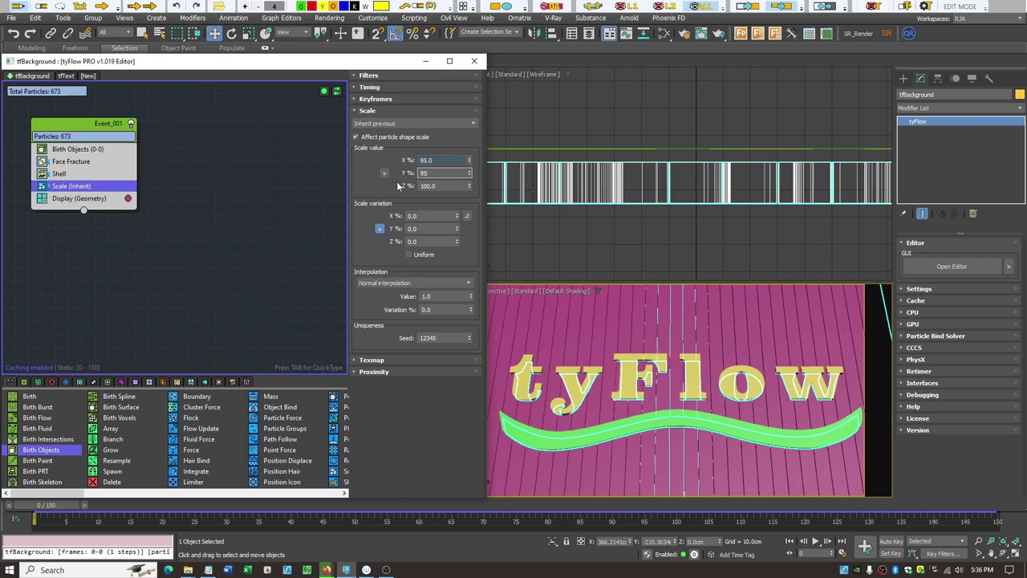
type("5")
key("Return")
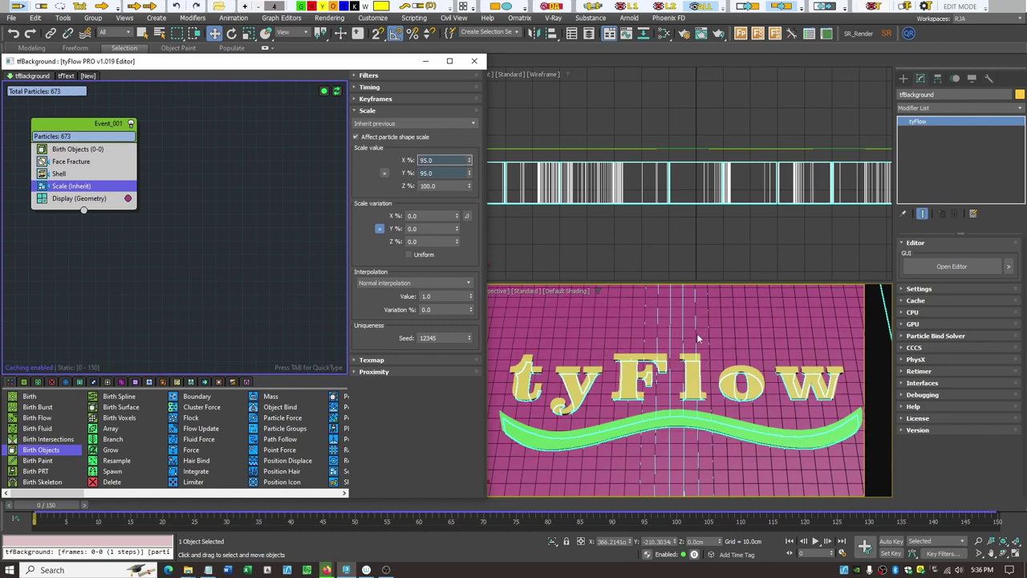
left_click(42, 187)
left_click(42, 186)
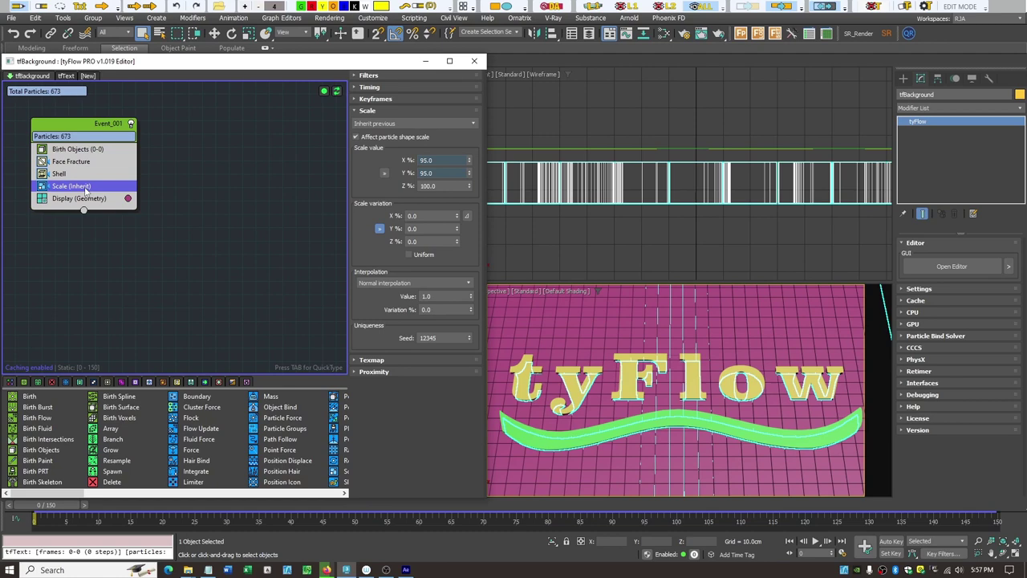
Step: Add a Custom Properties operator storing TM transform data in the tmBackgroundStart channel
key("Tab")
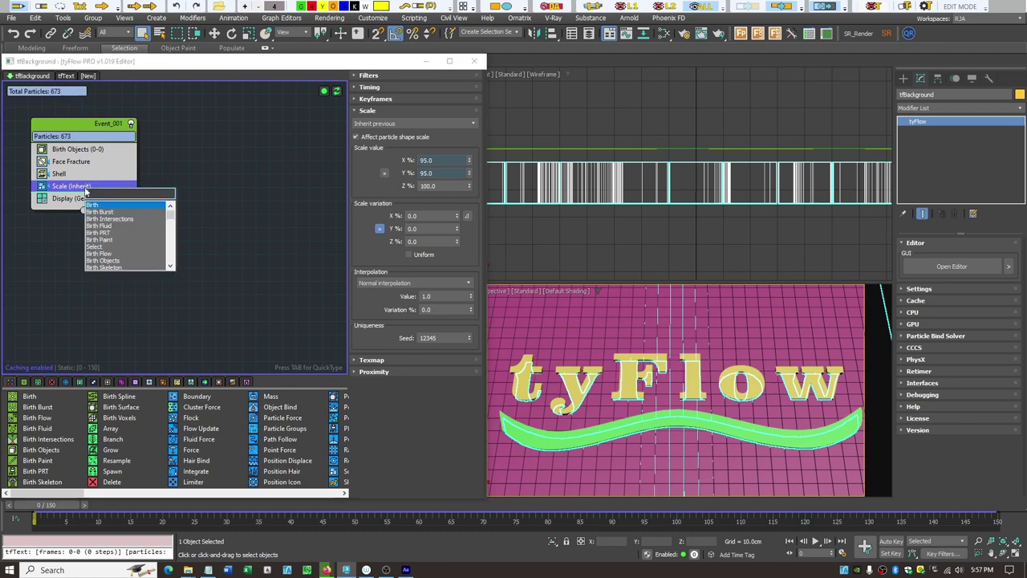
type("cus")
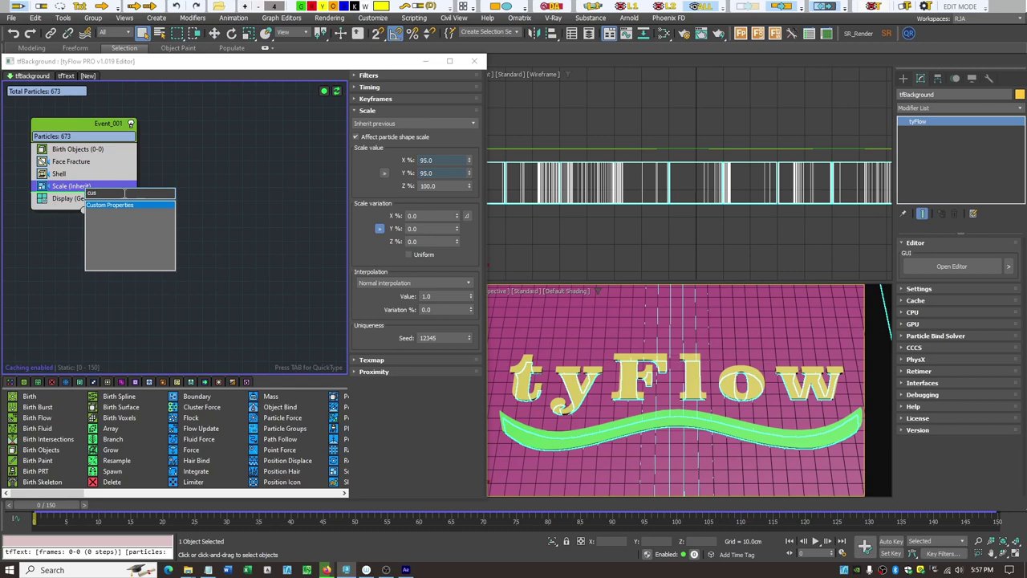
left_click(115, 204)
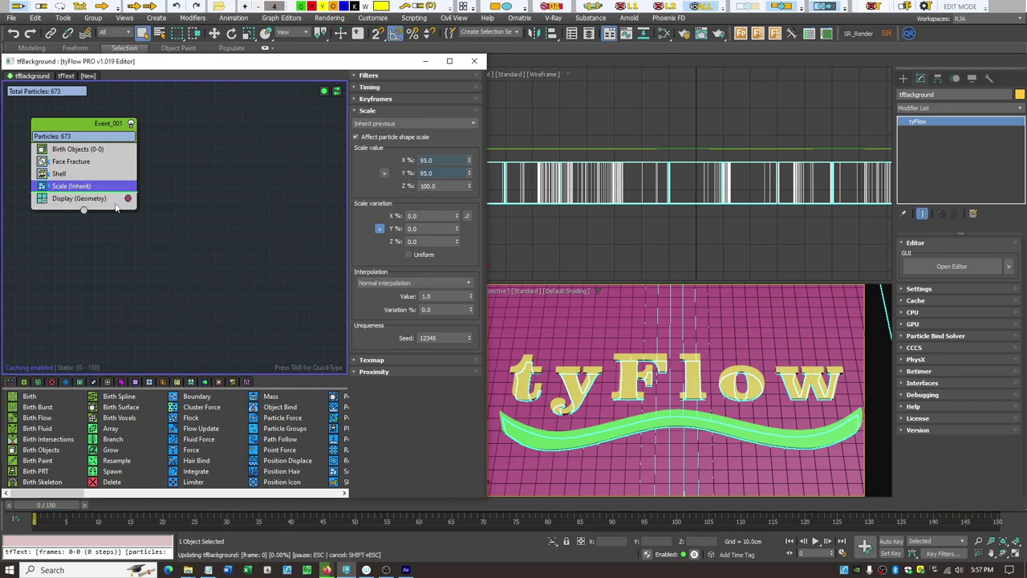
left_click(355, 88)
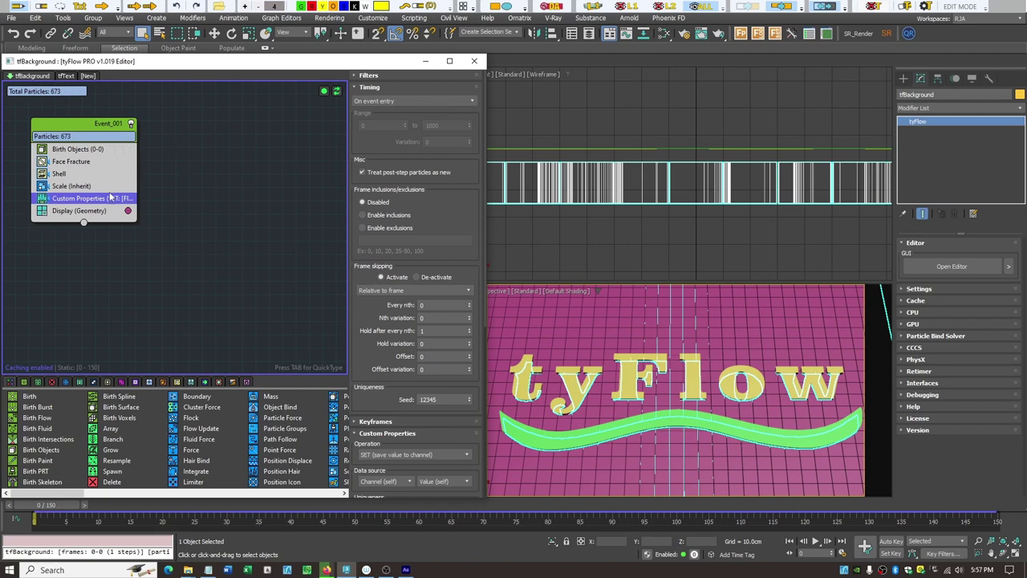
left_click(355, 87)
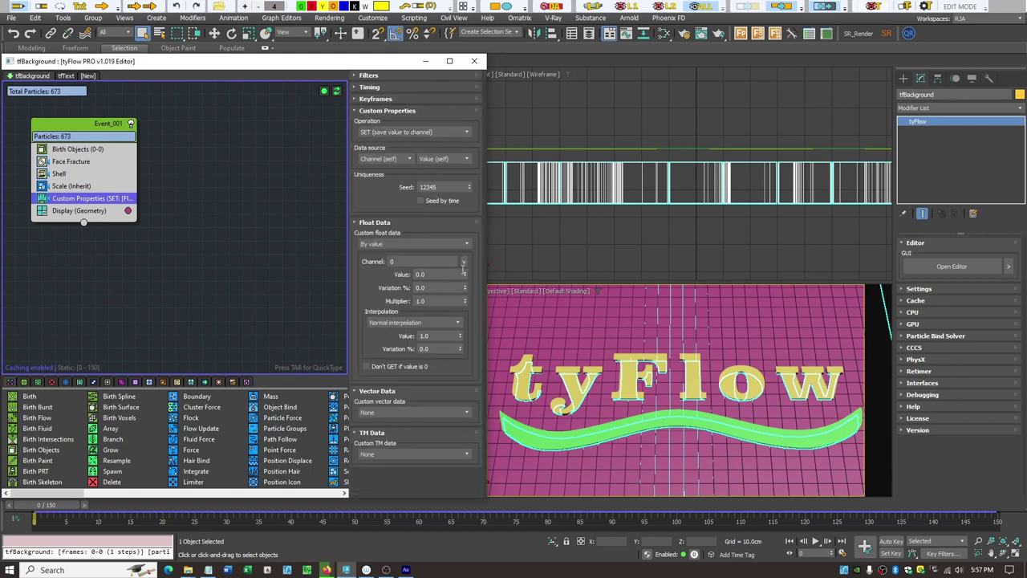
left_click(354, 224)
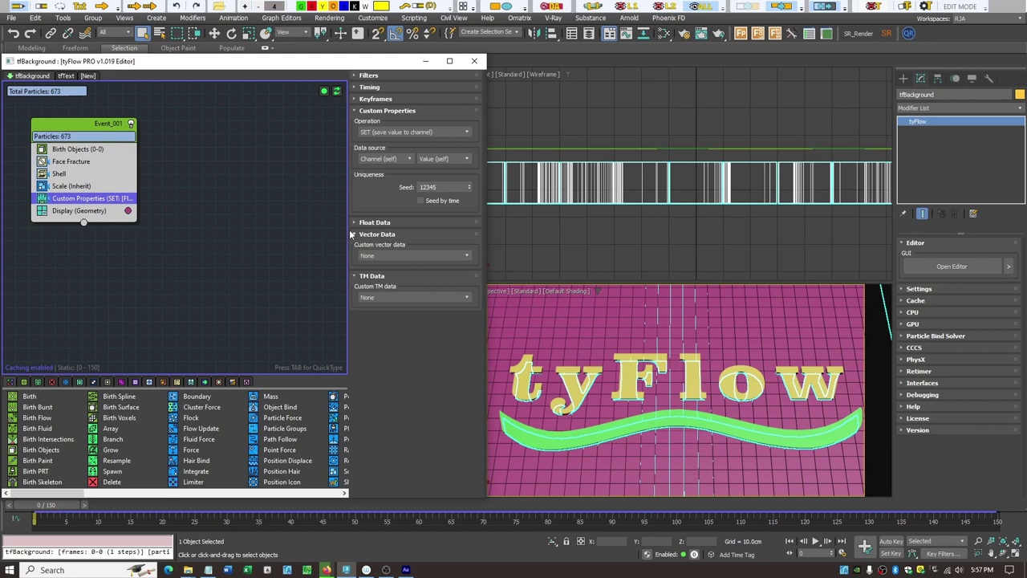
left_click(376, 233)
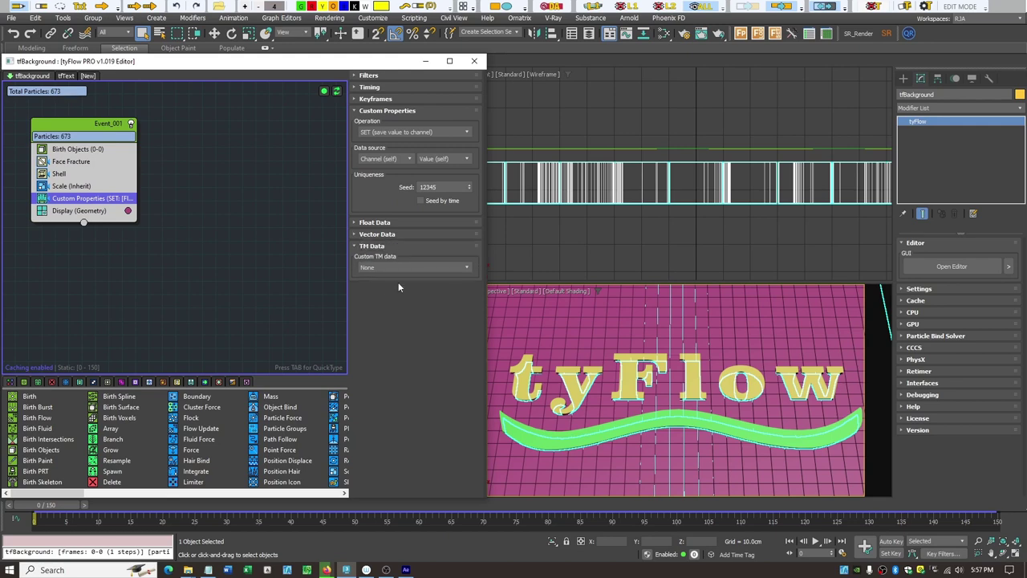
left_click(464, 269)
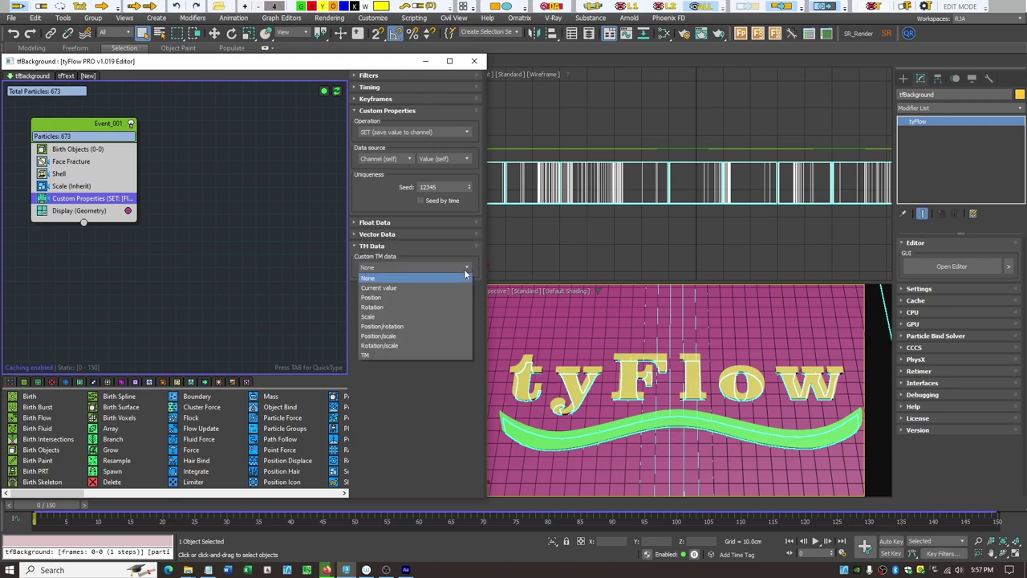
left_click(378, 355)
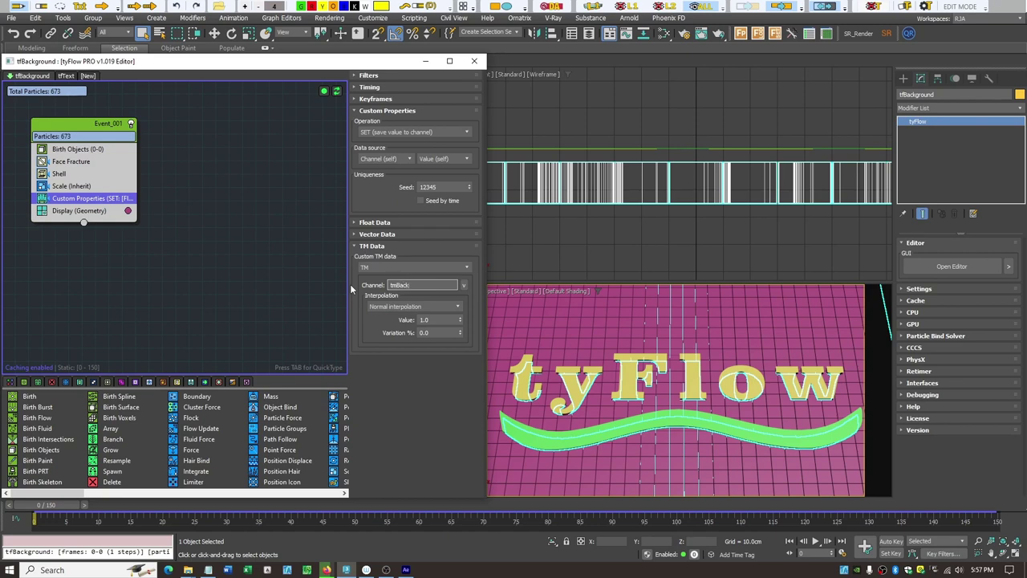
type("groundStart")
Step: Commit the tmBackgroundStart channel name, then sketch a flat tile grid with the annotation pen
left_click(817, 8)
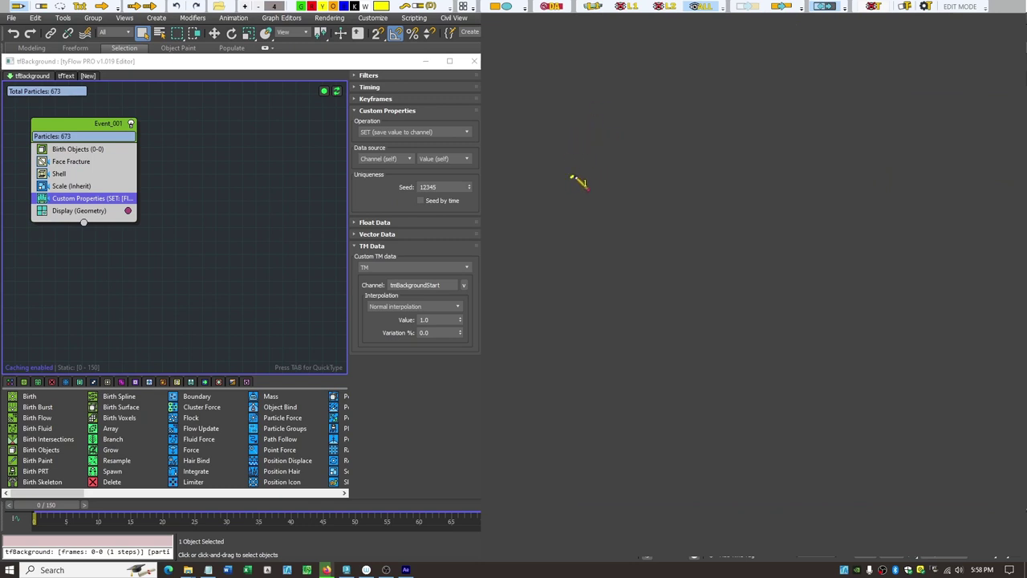
mouse_move(571, 177)
left_mouse_down()
mouse_move(682, 117)
mouse_move(772, 187)
mouse_move(729, 229)
mouse_move(591, 211)
mouse_move(568, 189)
mouse_move(683, 129)
left_mouse_up()
mouse_move(609, 213)
left_mouse_down()
mouse_move(724, 137)
mouse_move(729, 156)
left_mouse_up()
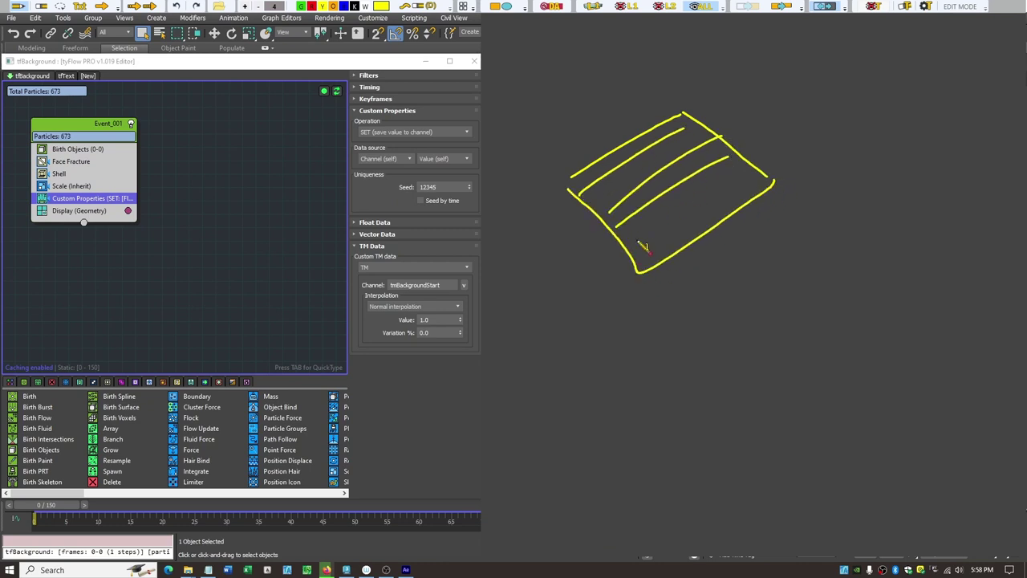
left_click_drag(633, 250, 754, 169)
left_click_drag(594, 173, 635, 239)
left_click_drag(615, 157, 668, 255)
left_click_drag(642, 138, 696, 240)
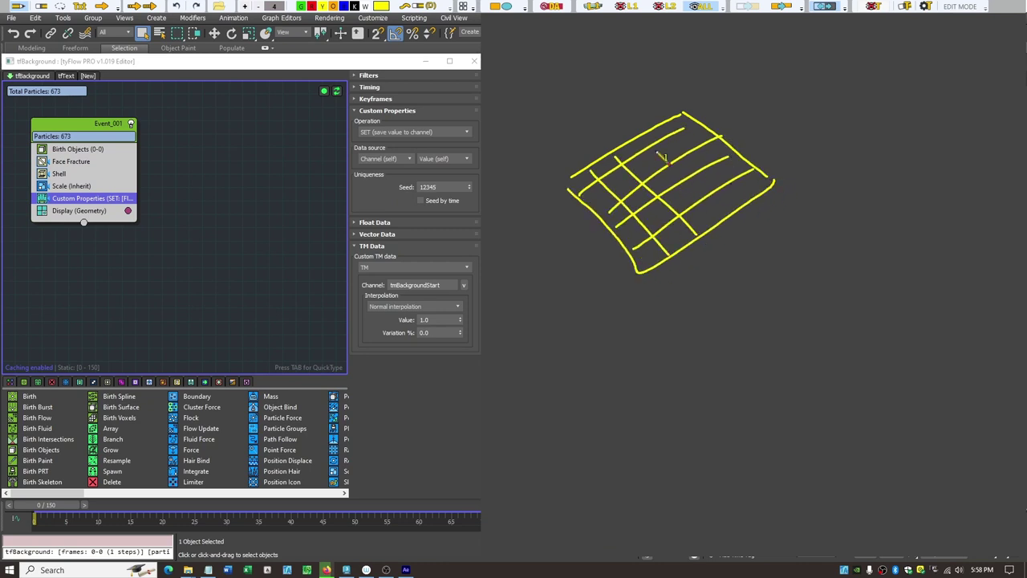
mouse_move(680, 141)
left_mouse_down()
mouse_move(685, 182)
mouse_move(720, 210)
left_mouse_up()
mouse_move(669, 114)
left_mouse_down()
mouse_move(758, 205)
mouse_move(773, 193)
mouse_move(761, 180)
mouse_move(772, 138)
left_mouse_up()
Step: Draw a lifted tile labelled 'Z OR HEIGHT' and 'CUSTOM P', and begin a second surface below
mouse_move(761, 98)
left_mouse_down()
mouse_move(756, 111)
mouse_move(790, 106)
mouse_move(750, 103)
left_mouse_up()
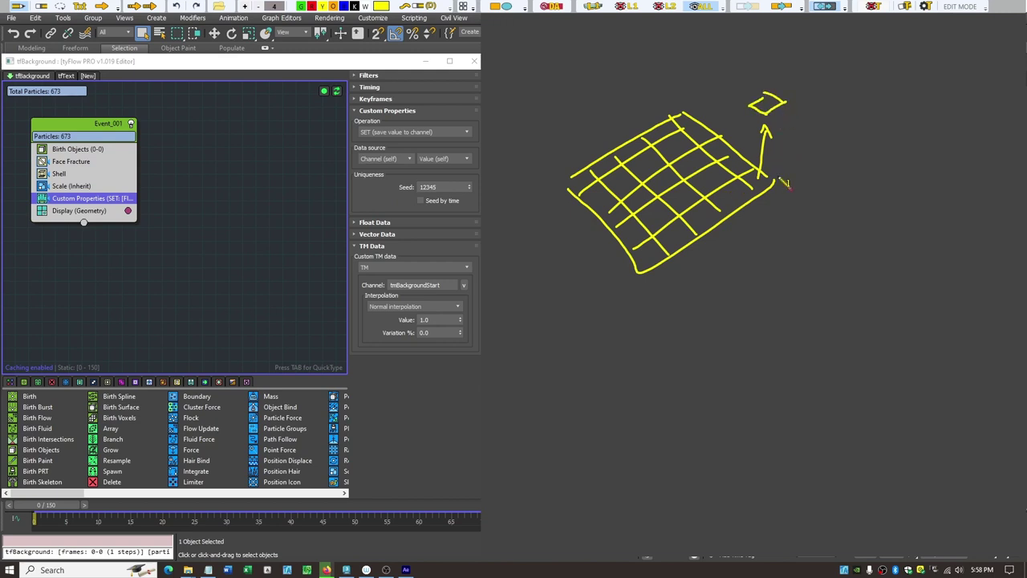
left_click(809, 108)
mouse_move(801, 94)
left_mouse_down()
mouse_move(836, 95)
mouse_move(865, 114)
mouse_move(948, 100)
mouse_move(938, 99)
mouse_move(954, 108)
mouse_move(954, 79)
left_mouse_up()
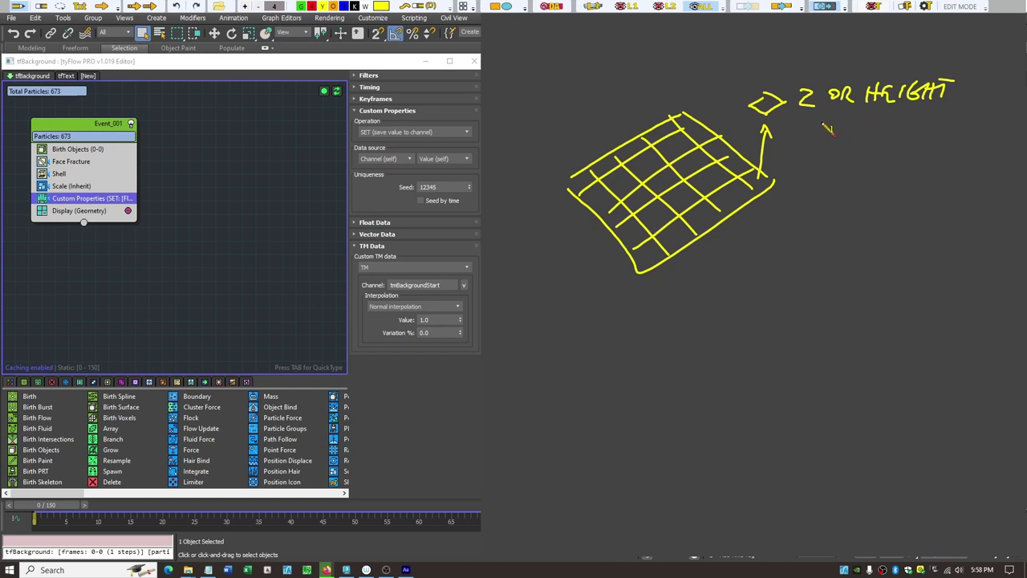
mouse_move(817, 122)
left_mouse_down()
mouse_move(816, 132)
mouse_move(838, 122)
left_mouse_up()
mouse_move(851, 120)
left_mouse_down()
mouse_move(861, 133)
mouse_move(927, 130)
left_mouse_up()
left_click_drag(926, 114, 929, 123)
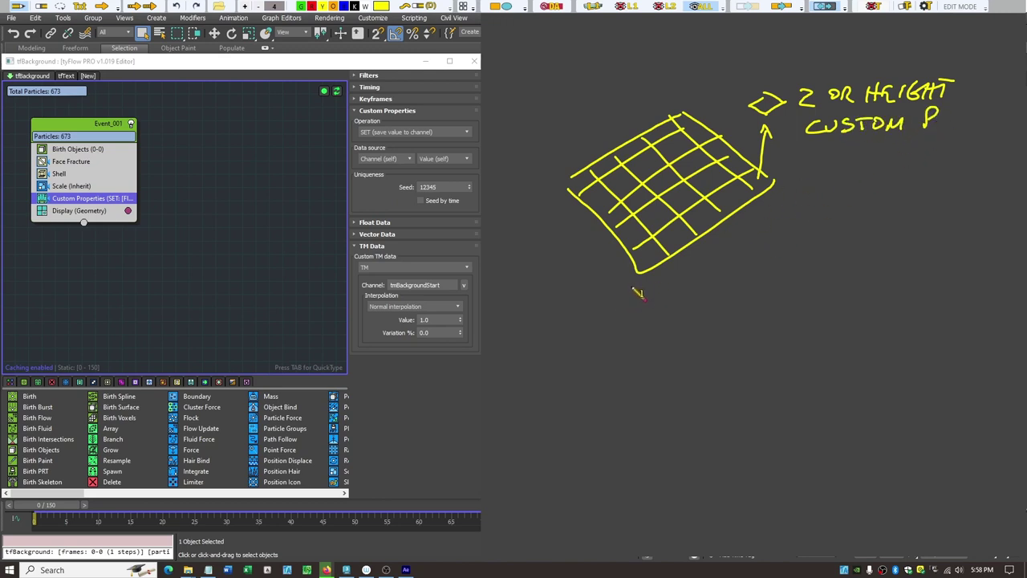
mouse_move(609, 353)
left_mouse_down()
mouse_move(702, 311)
mouse_move(739, 355)
mouse_move(654, 412)
mouse_move(610, 354)
mouse_move(700, 324)
left_mouse_up()
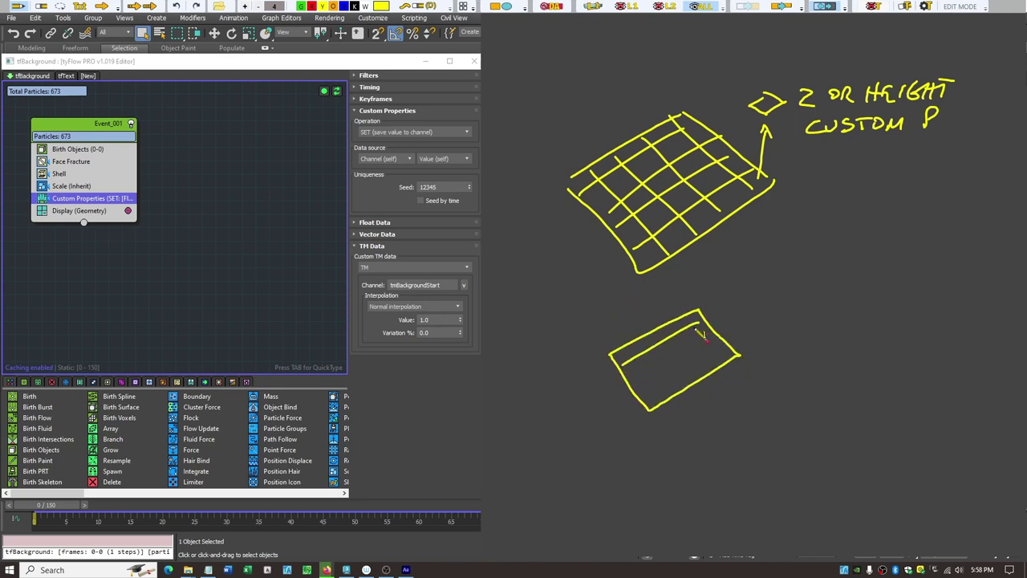
Step: Finish the lower surface outline and cross-hatch it into a smaller tile grid
left_click_drag(633, 384, 712, 338)
left_click_drag(644, 406, 728, 354)
left_click_drag(626, 345, 666, 397)
left_click_drag(649, 339, 693, 395)
left_click_drag(674, 327, 719, 378)
left_click_drag(696, 322, 724, 369)
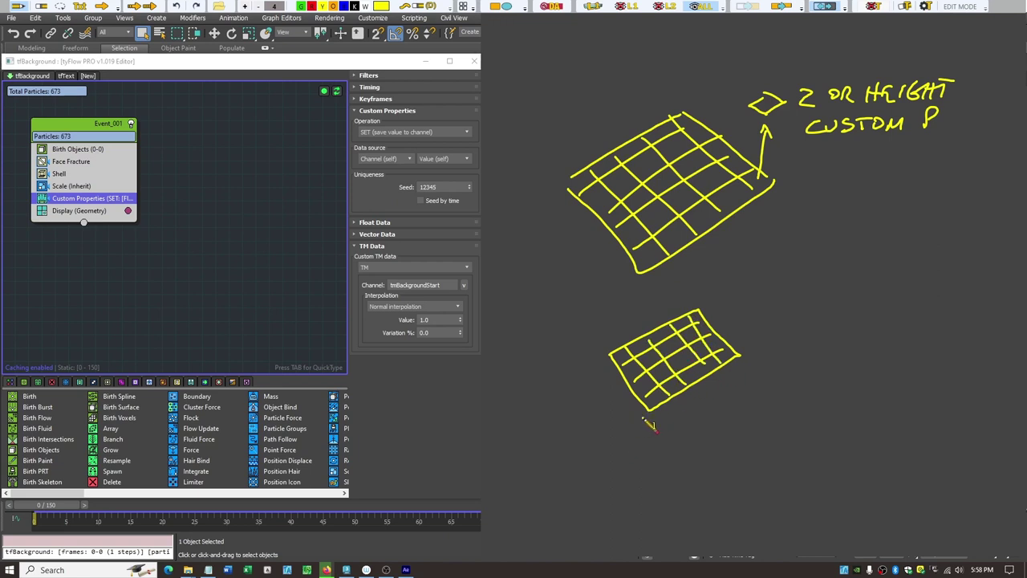
Step: Draw an arrow to the lower grid and label it 'START POS' and 'RETRIVE POSITION'
mouse_move(622, 437)
left_mouse_down()
mouse_move(641, 417)
mouse_move(611, 463)
mouse_move(635, 448)
left_mouse_up()
mouse_move(629, 450)
left_mouse_down()
mouse_move(629, 464)
mouse_move(644, 450)
mouse_move(651, 456)
left_mouse_up()
left_click_drag(657, 449, 664, 461)
mouse_move(668, 447)
left_mouse_down()
mouse_move(683, 446)
mouse_move(675, 462)
mouse_move(688, 458)
left_mouse_up()
left_click_drag(687, 437, 692, 449)
left_click_drag(700, 448, 706, 455)
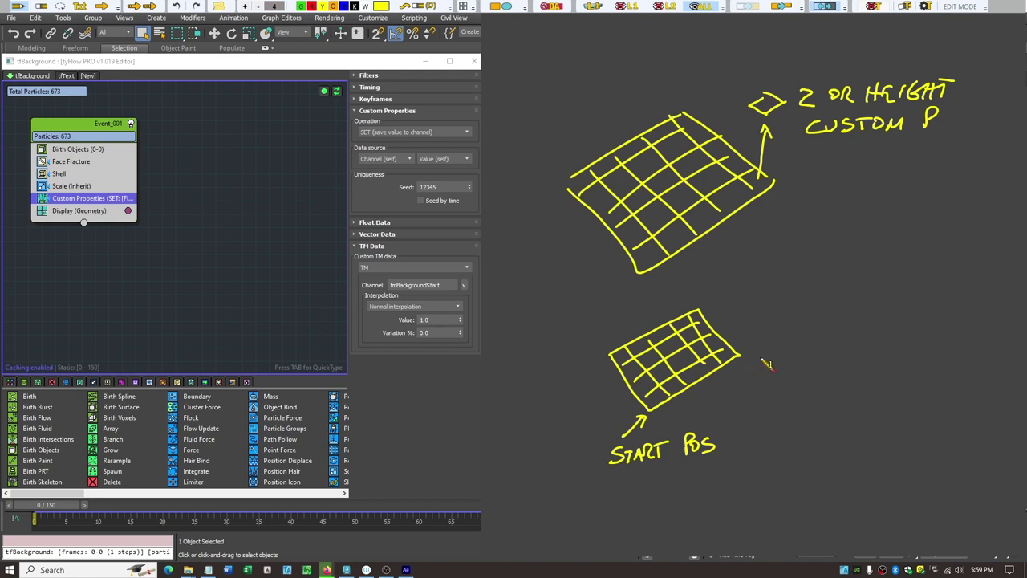
mouse_move(758, 343)
left_mouse_down()
mouse_move(757, 364)
mouse_move(788, 366)
mouse_move(793, 350)
mouse_move(816, 350)
mouse_move(830, 365)
mouse_move(834, 342)
mouse_move(847, 353)
mouse_move(826, 337)
left_mouse_up()
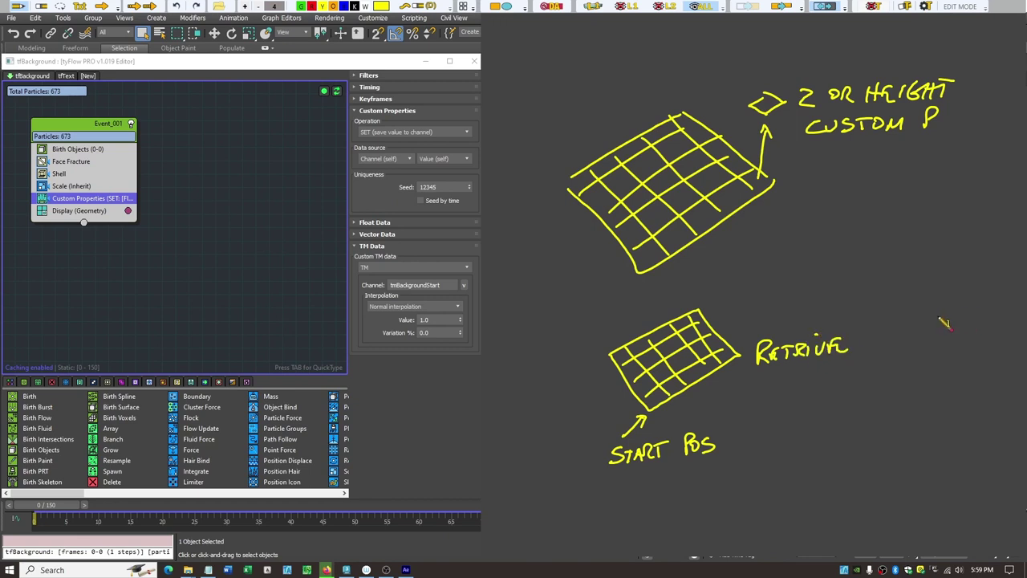
mouse_move(870, 325)
left_mouse_down()
mouse_move(885, 349)
mouse_move(911, 336)
mouse_move(910, 351)
mouse_move(919, 337)
mouse_move(947, 335)
mouse_move(975, 337)
left_mouse_up()
left_click(886, 349)
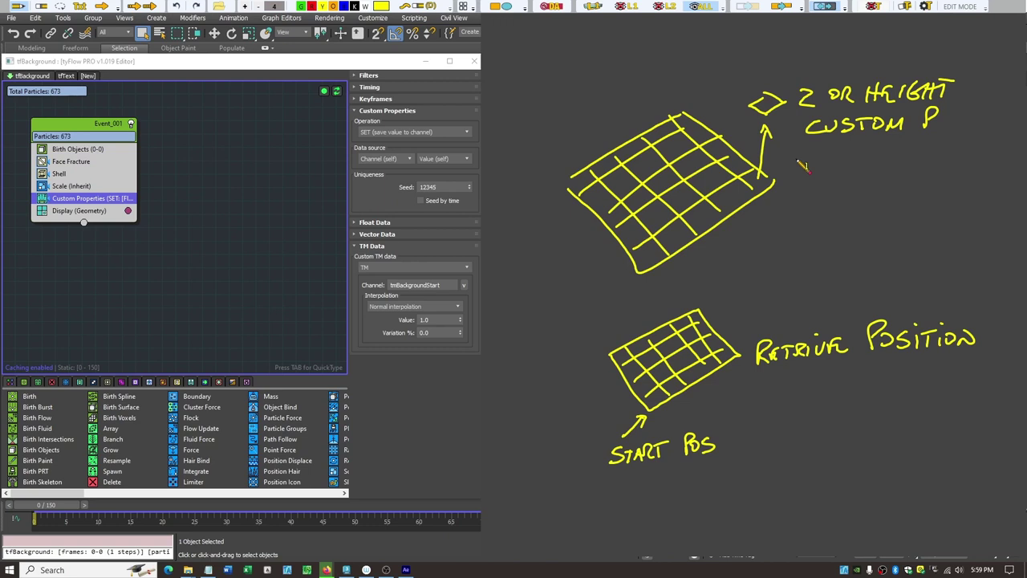
Step: Write 'EVERY EVENT MAPPING' under the CUSTOM P note, then clear all annotations
mouse_move(825, 151)
left_mouse_down()
mouse_move(829, 175)
mouse_move(837, 160)
mouse_move(843, 173)
mouse_move(887, 170)
left_mouse_up()
left_click_drag(917, 138, 915, 162)
mouse_move(916, 138)
left_mouse_down()
mouse_move(940, 156)
mouse_move(952, 151)
left_mouse_up()
mouse_move(957, 157)
left_mouse_down()
mouse_move(971, 145)
mouse_move(976, 160)
mouse_move(985, 143)
mouse_move(1017, 139)
left_mouse_up()
mouse_move(815, 194)
left_mouse_down()
mouse_move(823, 185)
mouse_move(860, 197)
mouse_move(897, 189)
mouse_move(916, 167)
mouse_move(927, 184)
left_mouse_up()
left_click_drag(927, 183, 945, 186)
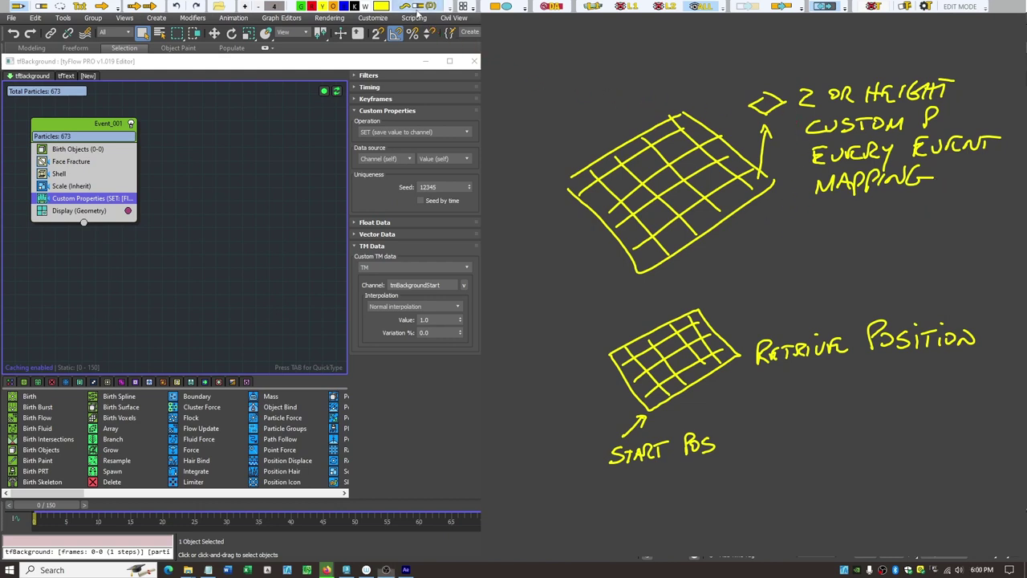
key("Escape")
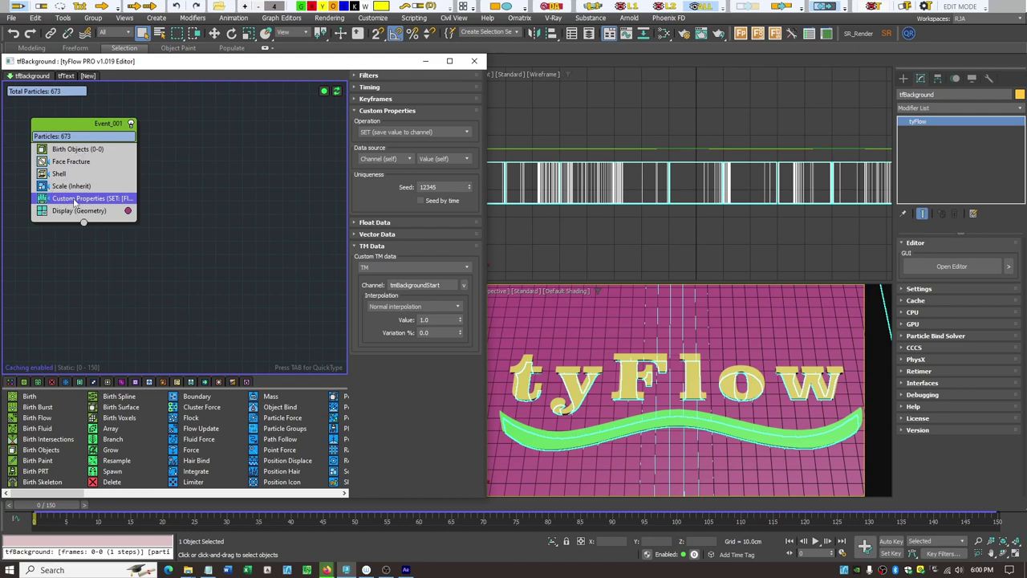
left_click_drag(74, 201, 79, 162)
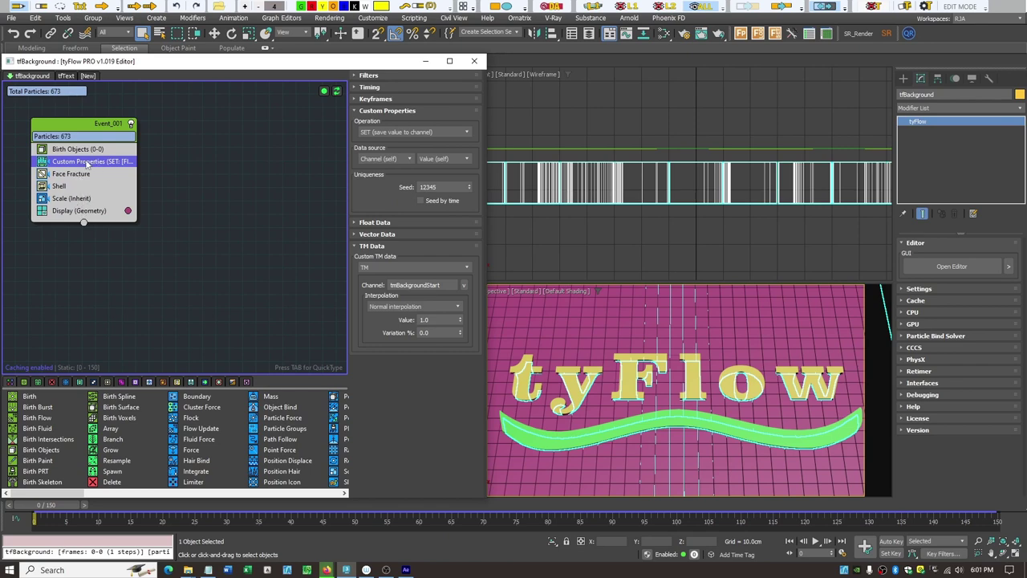
left_click_drag(87, 164, 88, 208)
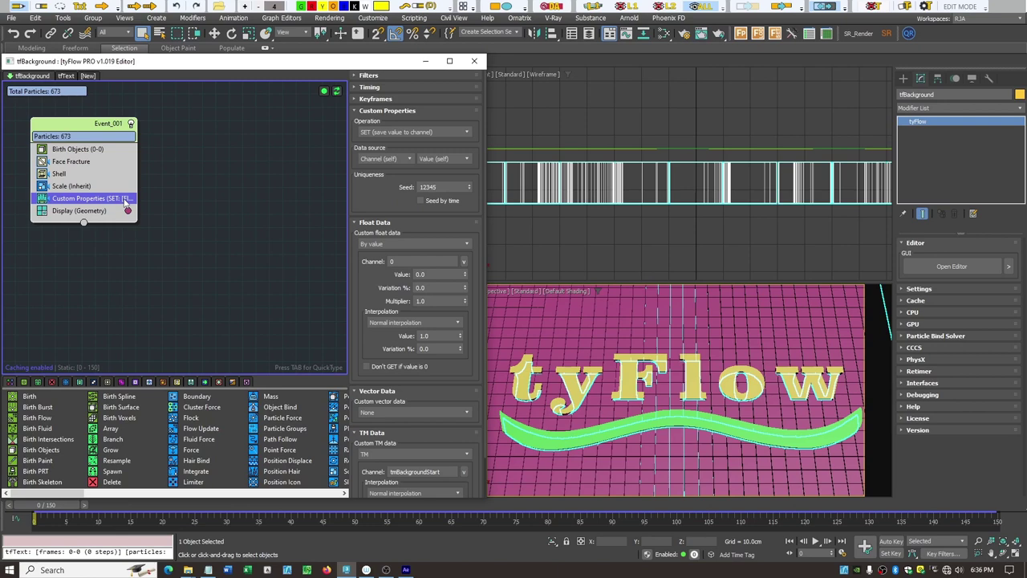
Step: Add a second Custom Properties operator to Event_001 via 'cus' with Continuous timing
key("Tab")
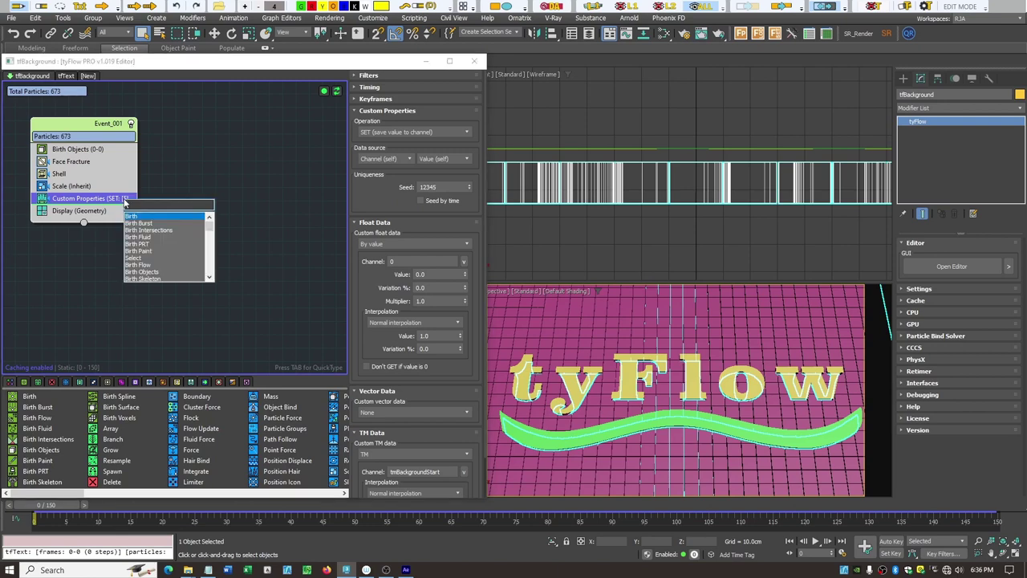
type("cus")
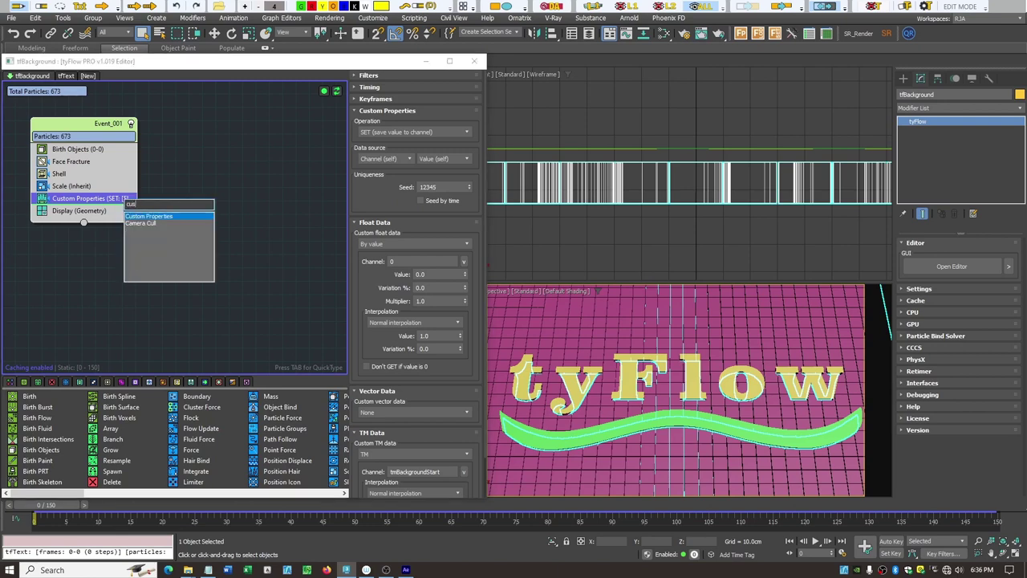
left_click(147, 214)
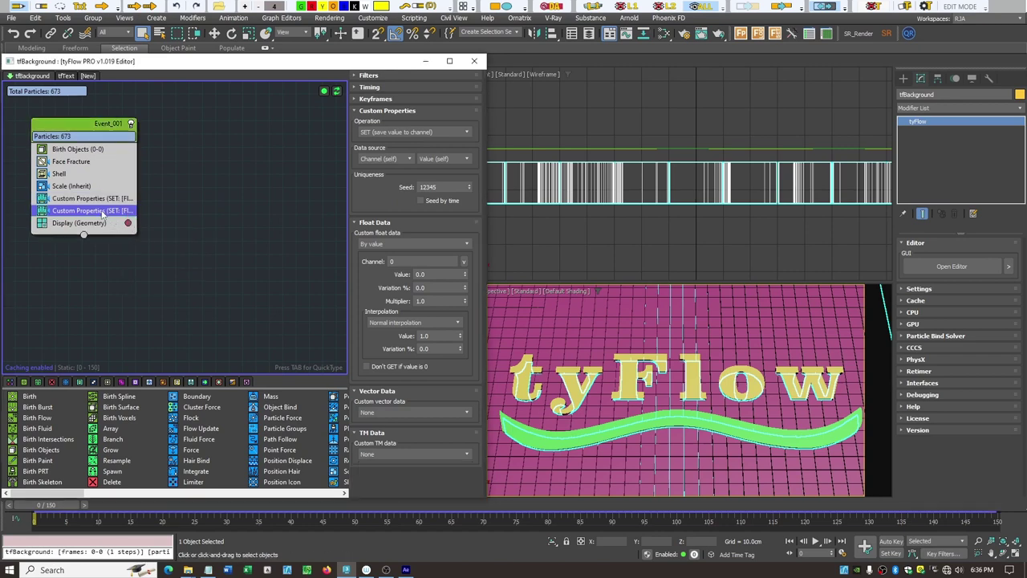
left_click(357, 86)
left_click(472, 102)
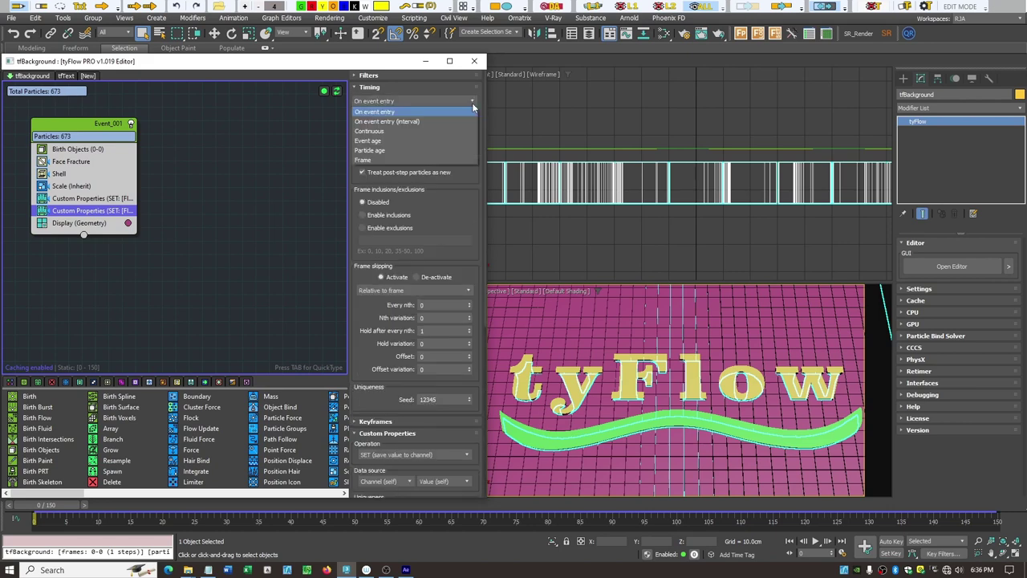
left_click(393, 132)
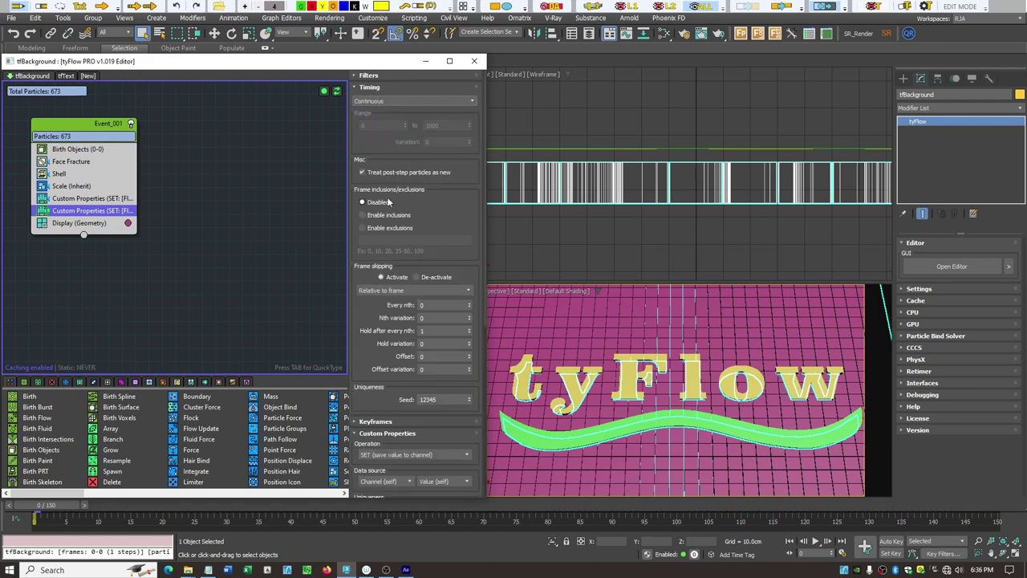
left_click(368, 88)
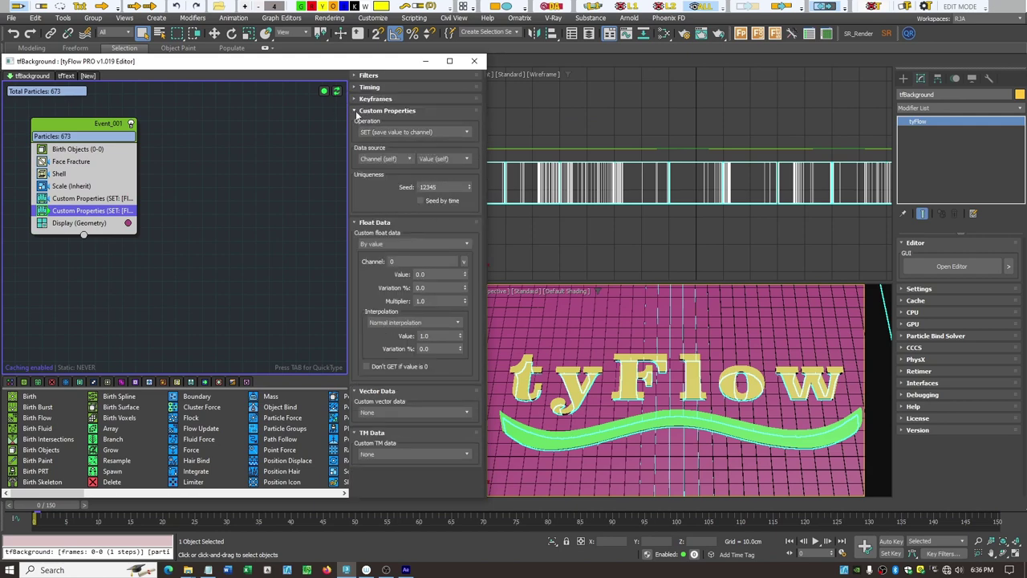
Step: Set its Float Data to Position Z stored in the bgPositionZ channel
left_click(359, 111)
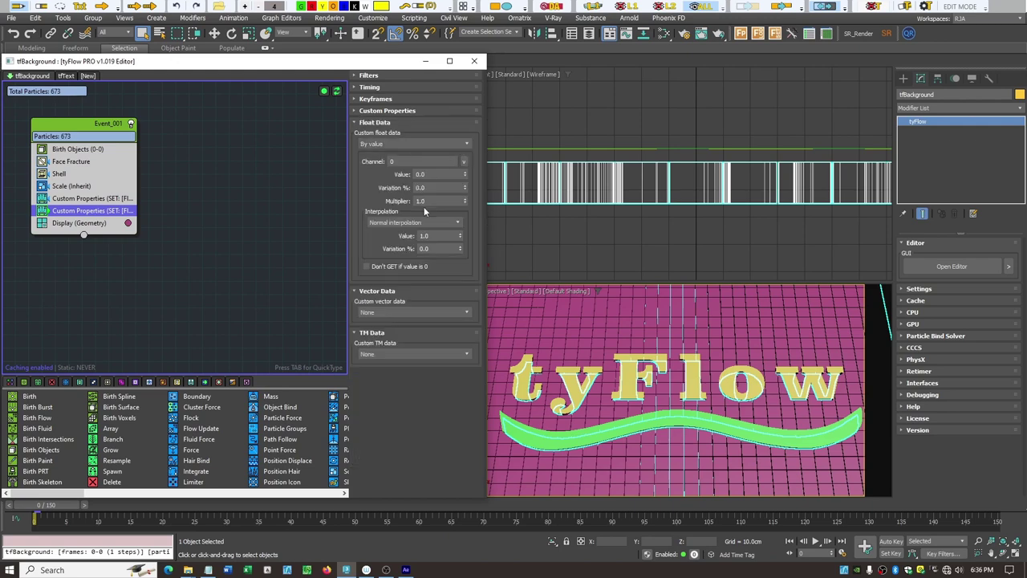
left_click(354, 291)
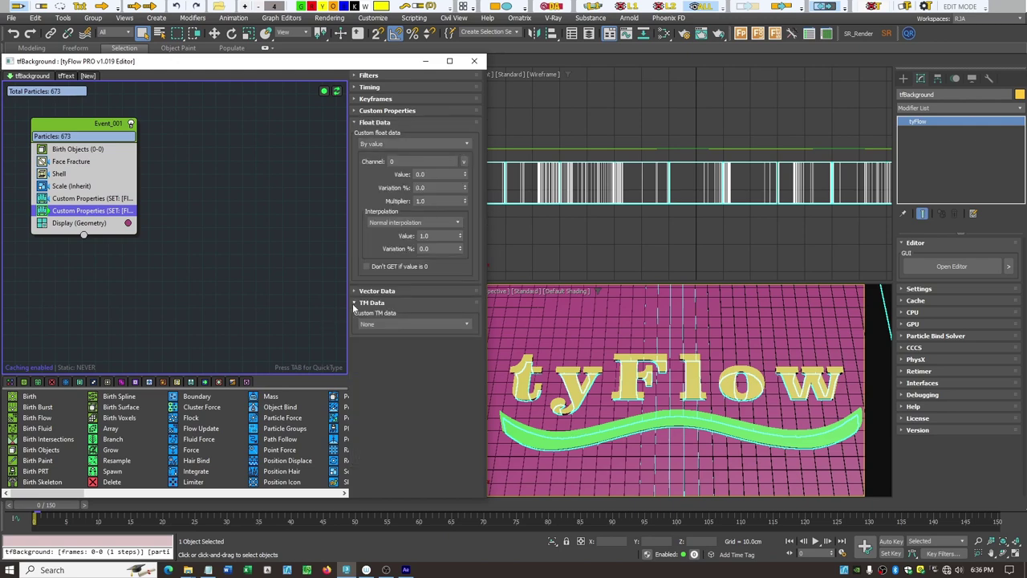
left_click(355, 303)
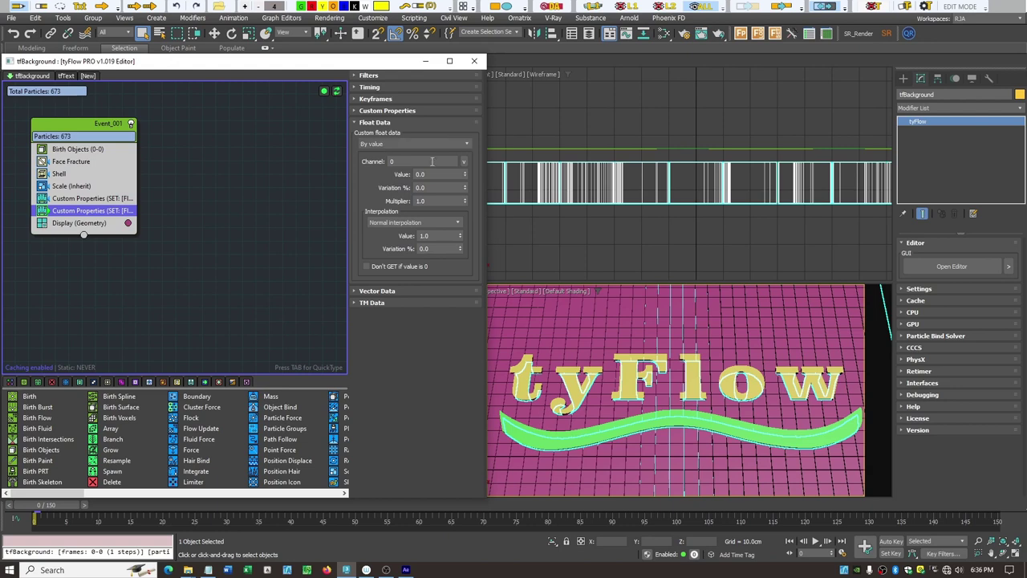
left_click(459, 144)
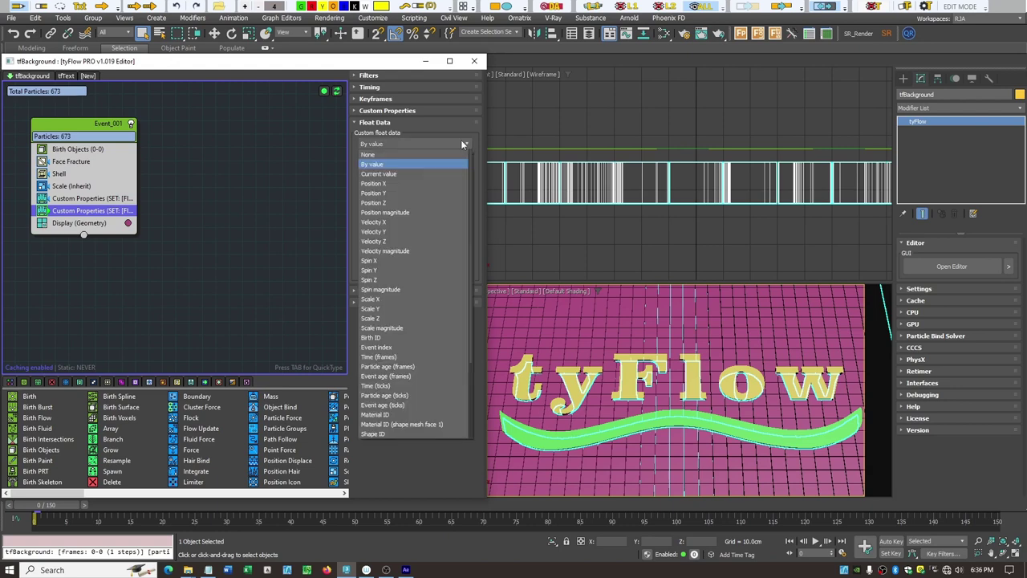
left_click(387, 203)
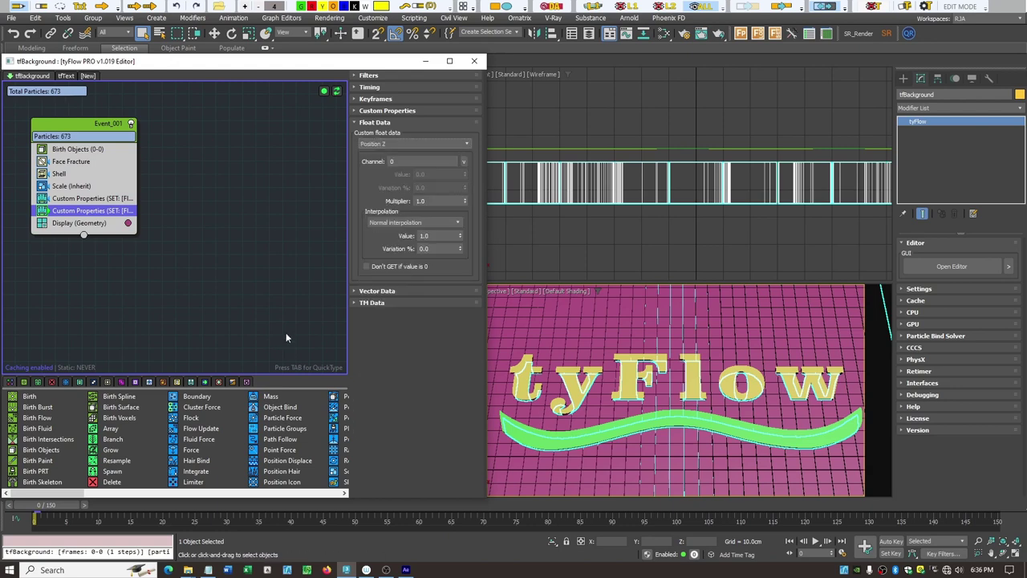
left_click(412, 164)
left_click(403, 330)
key("Tab")
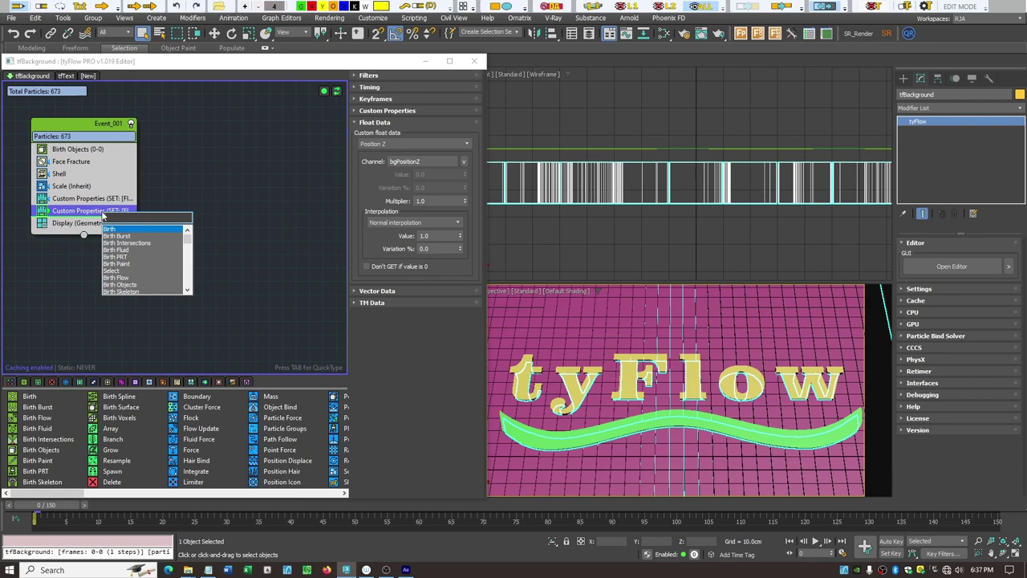
Step: Insert a Surface Test via 'su' checking Volume (inside) against the Colliders Background objects
type("su")
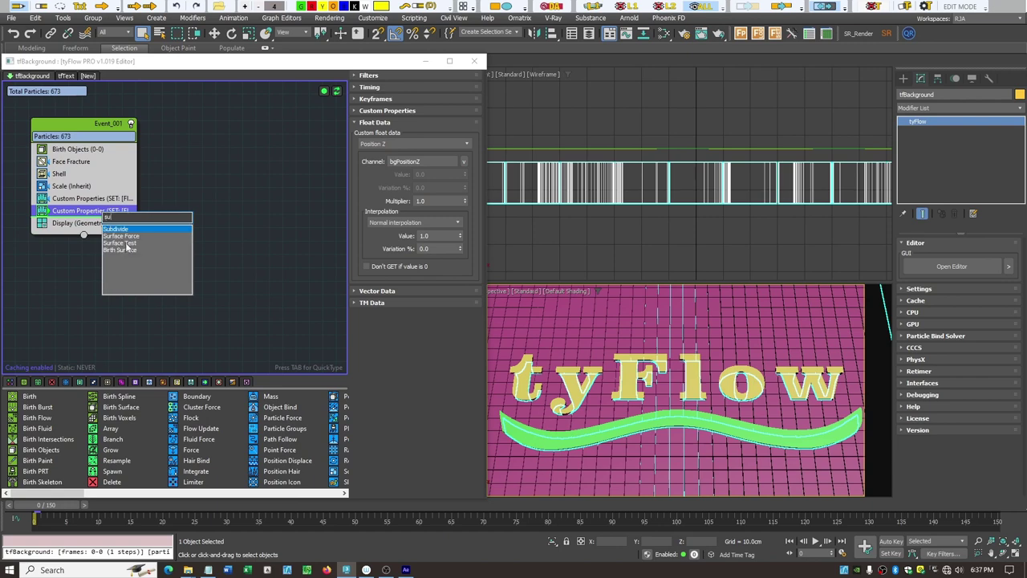
left_click(126, 244)
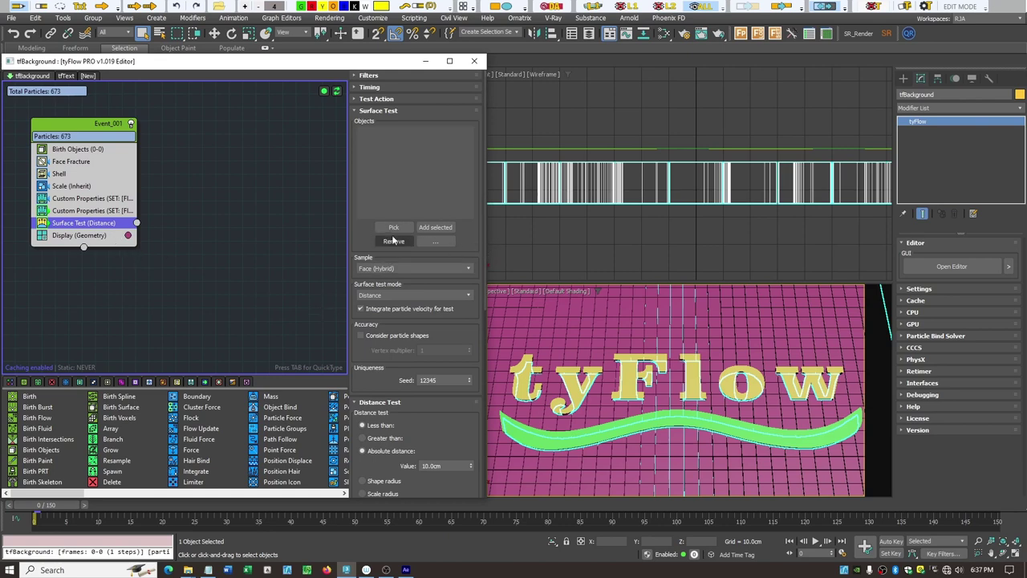
left_click(518, 32)
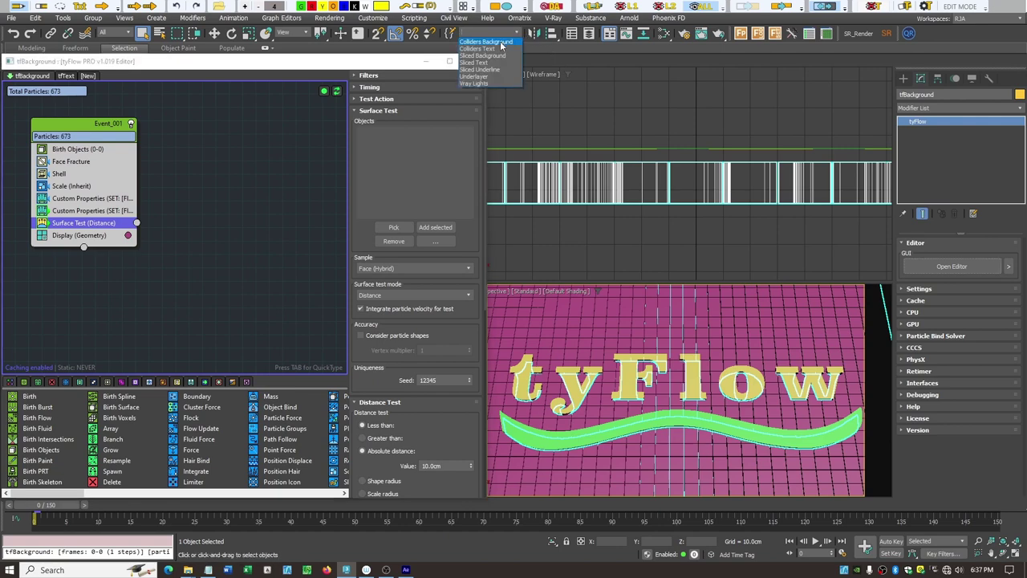
left_click(501, 43)
left_click(560, 300)
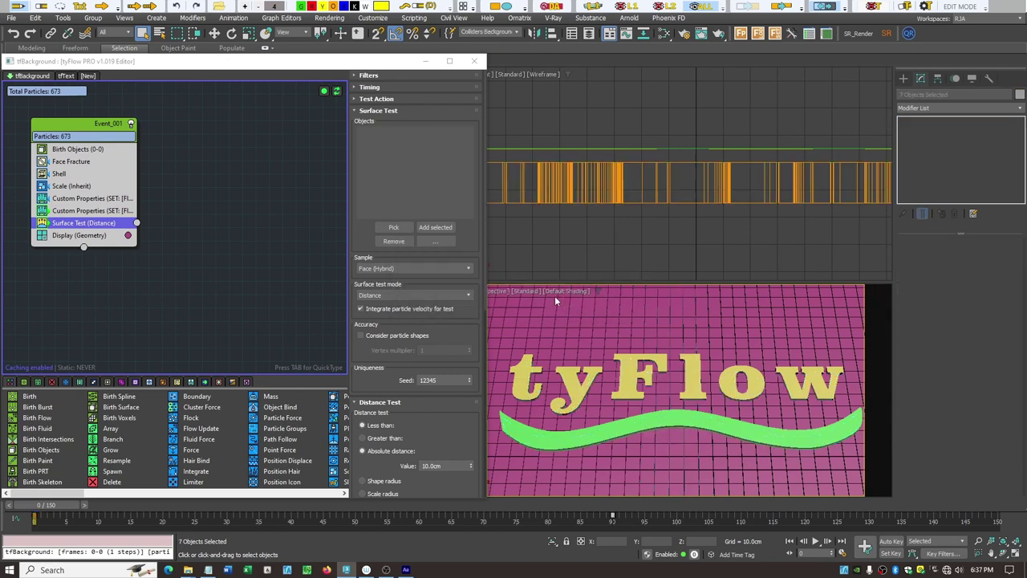
left_click(436, 228)
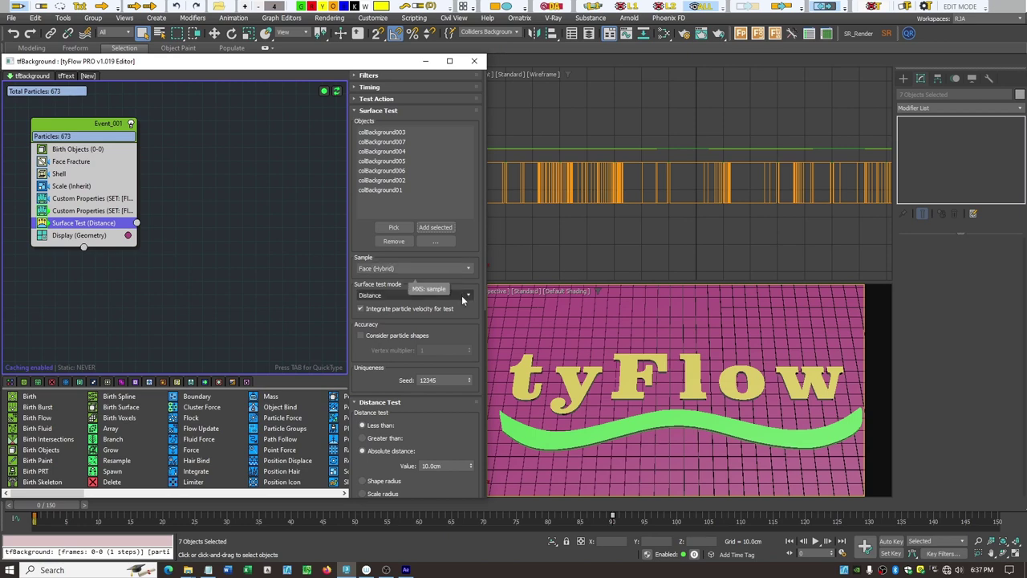
left_click(464, 294)
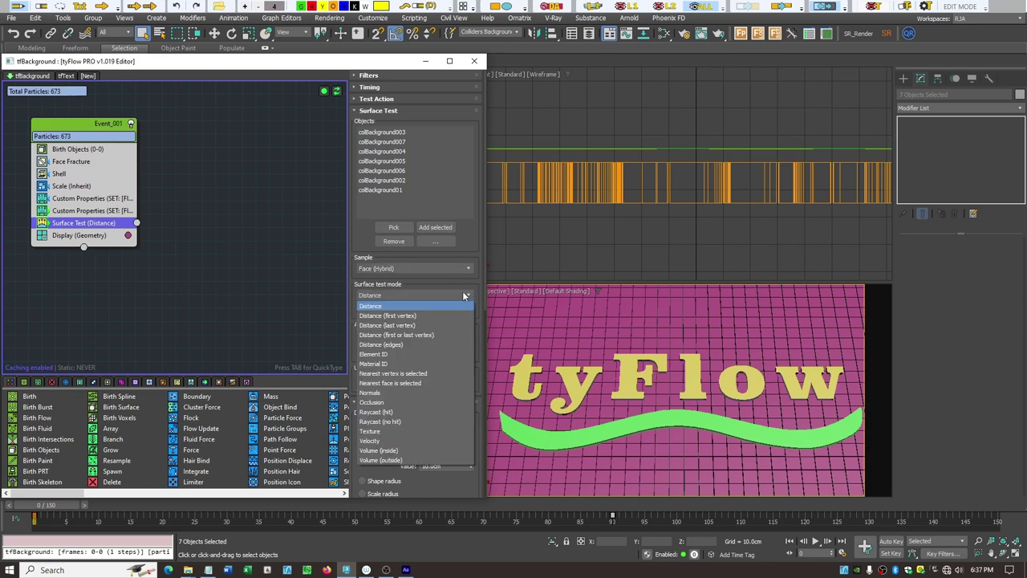
left_click(403, 450)
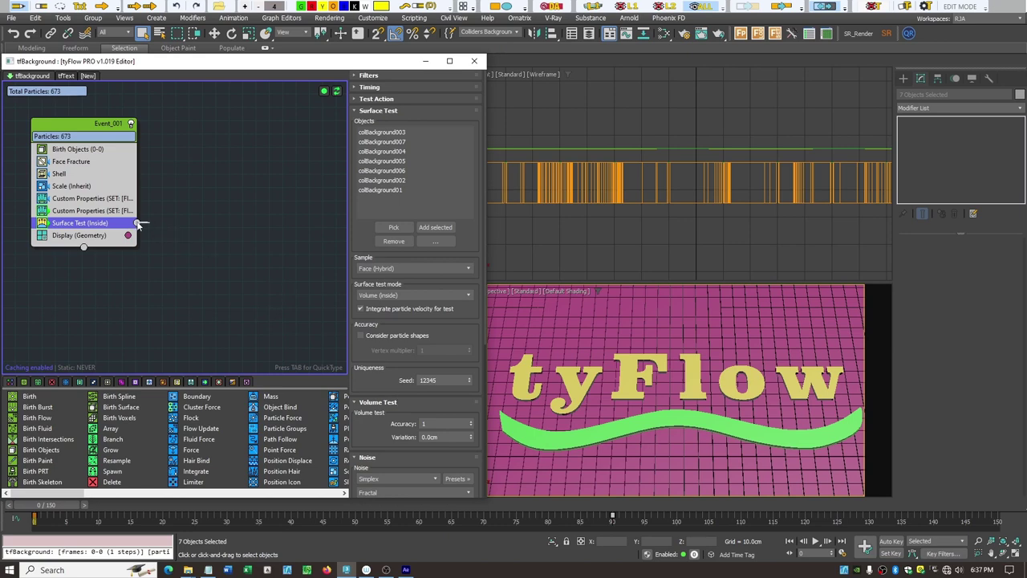
Step: Wire the Surface Test output to a new Event_002 with a bright yellow display colour
left_click_drag(138, 225, 222, 286)
left_click(256, 285)
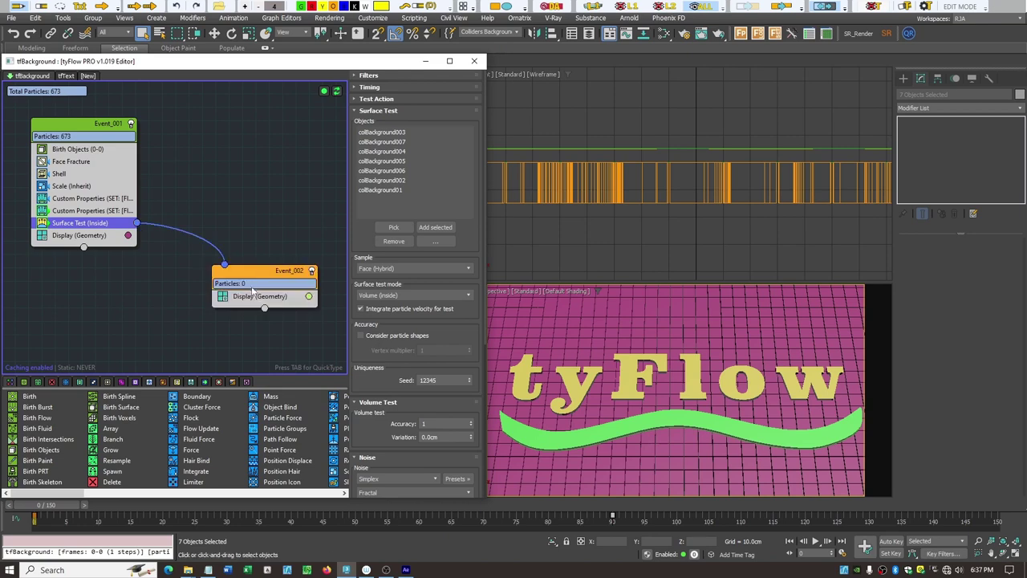
left_click(308, 297)
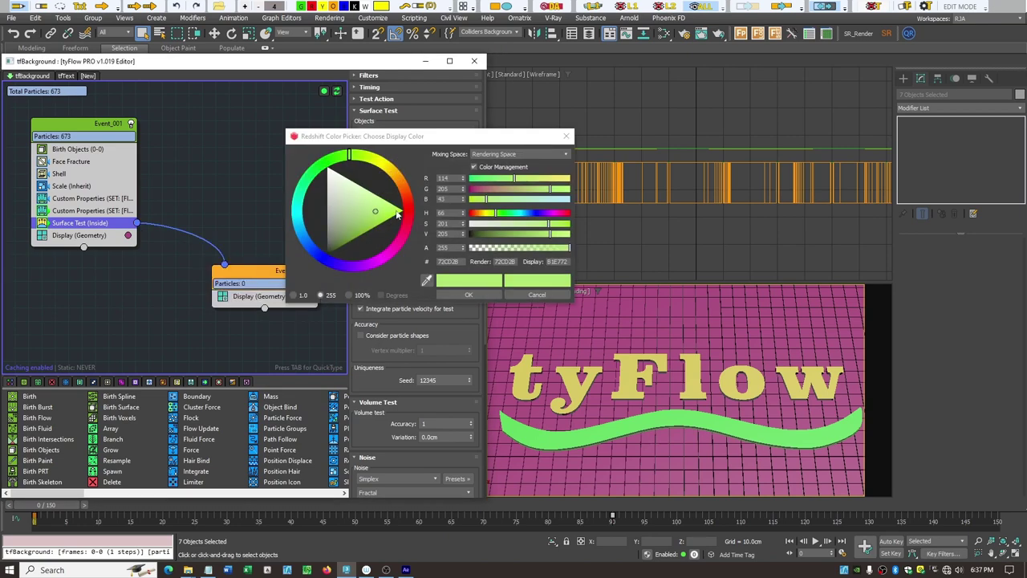
left_click(386, 165)
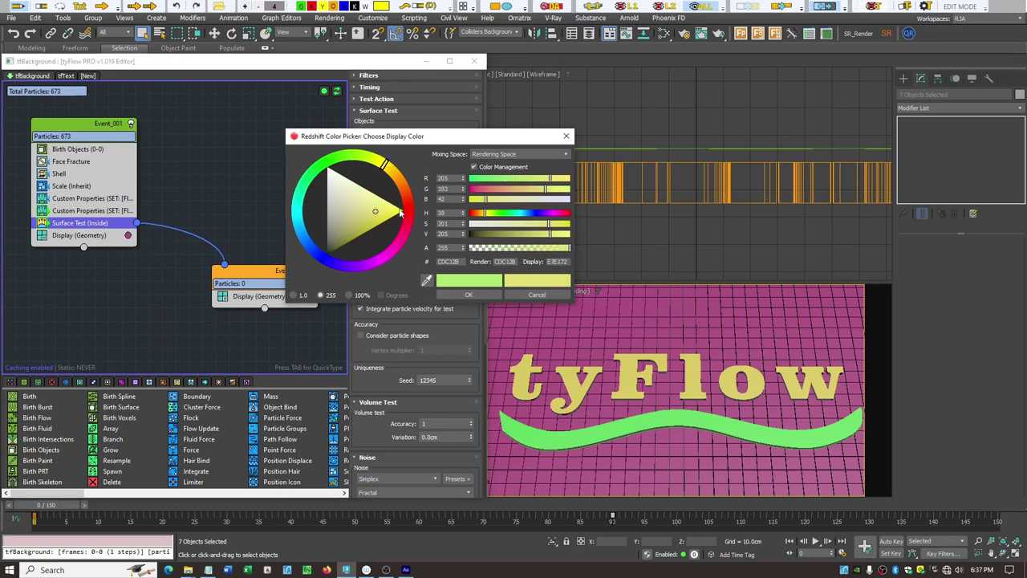
left_click(399, 212)
left_click(470, 294)
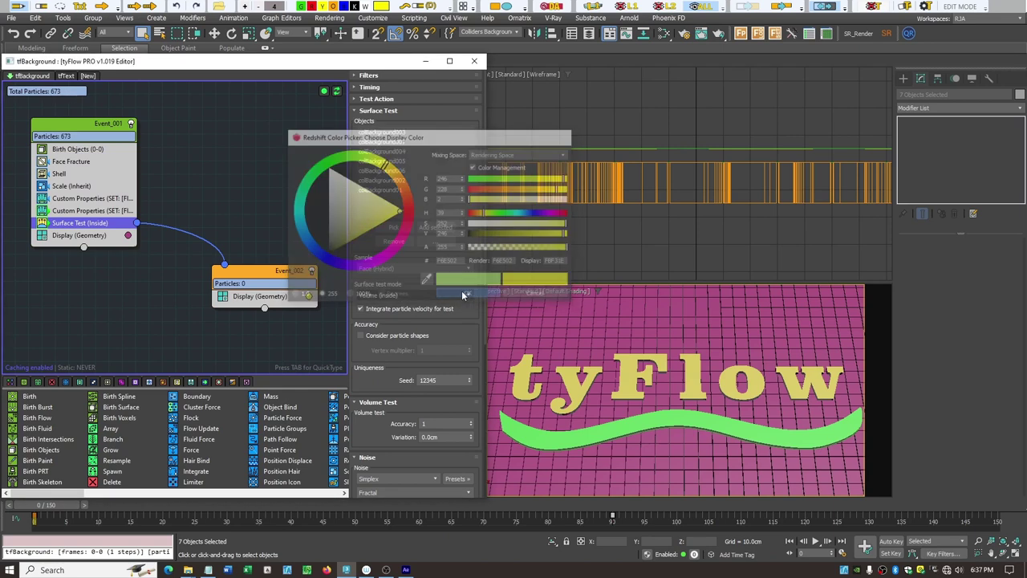
Step: Set Event_001's display colour to bright pink and nudge Event_002 down-left
left_click(128, 235)
left_click(399, 212)
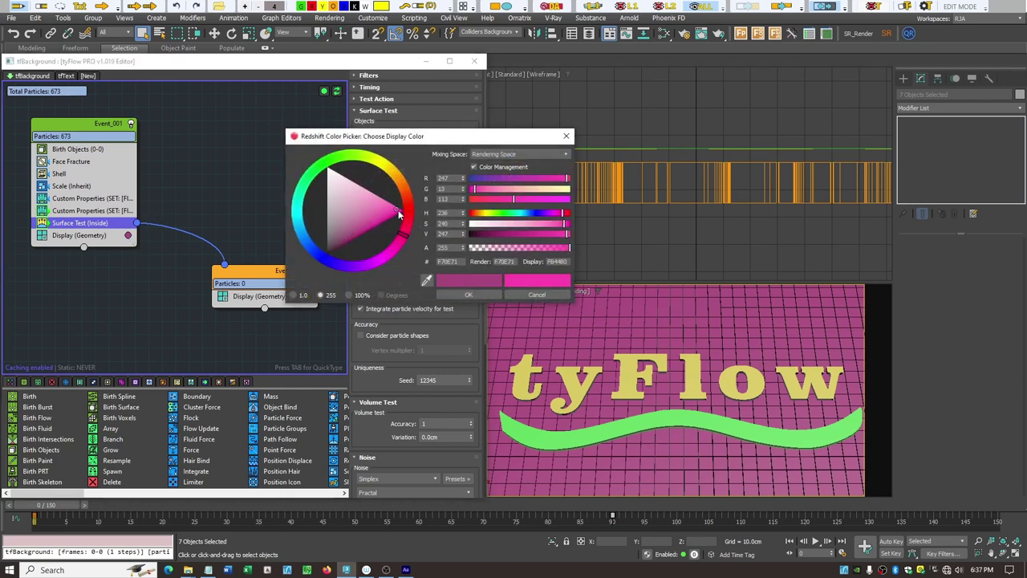
left_click(469, 295)
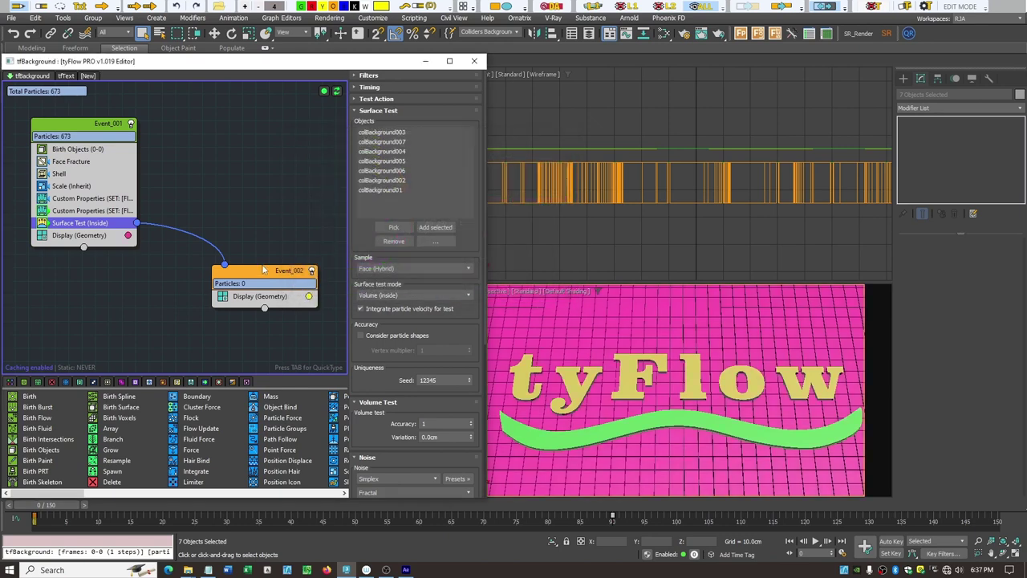
left_click_drag(268, 271, 256, 276)
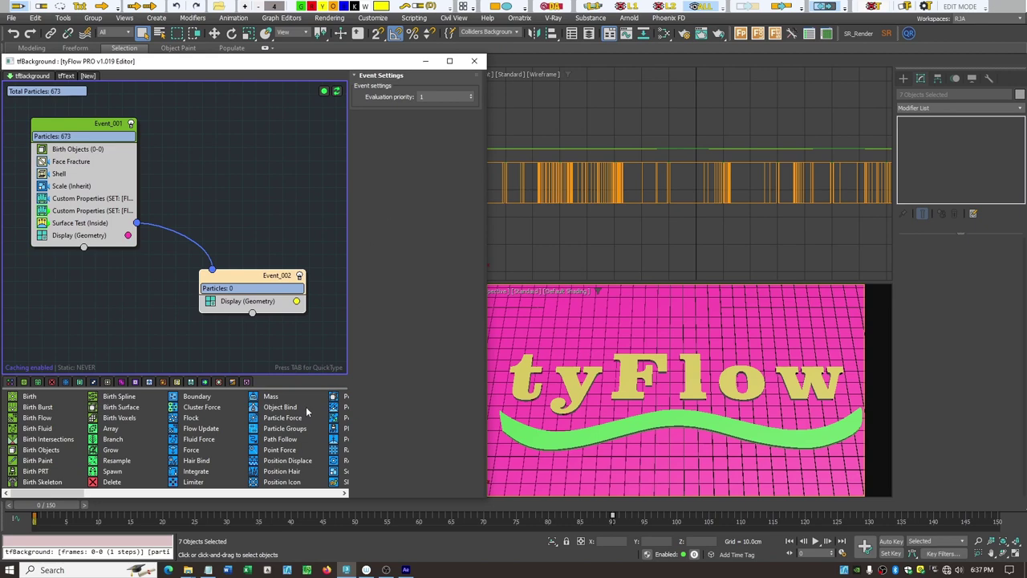
Step: Hide the collider blocks and scrub frames 12 to 74 to watch tiles turn yellow
left_click_drag(65, 509, 253, 531)
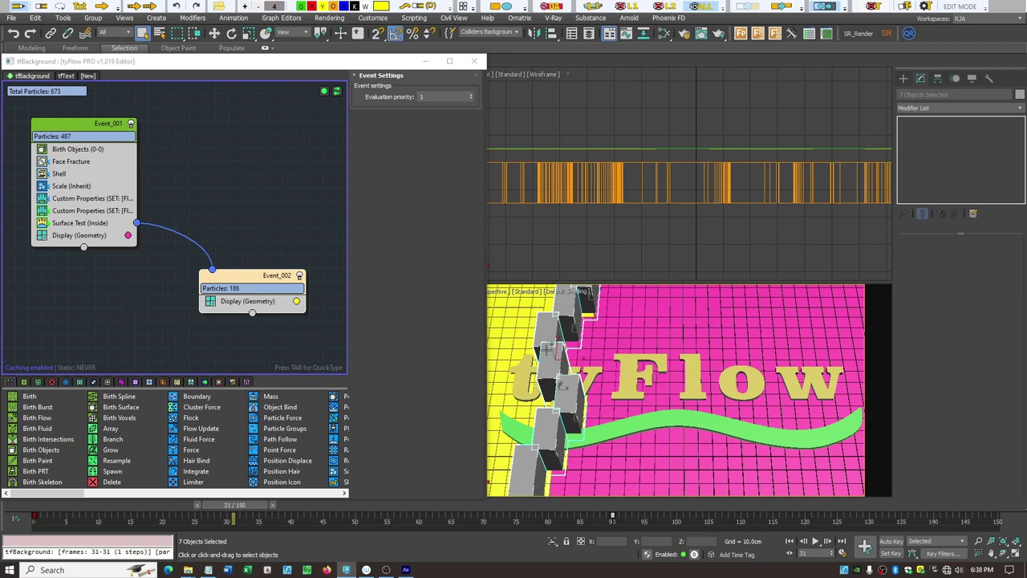
right_click(556, 330)
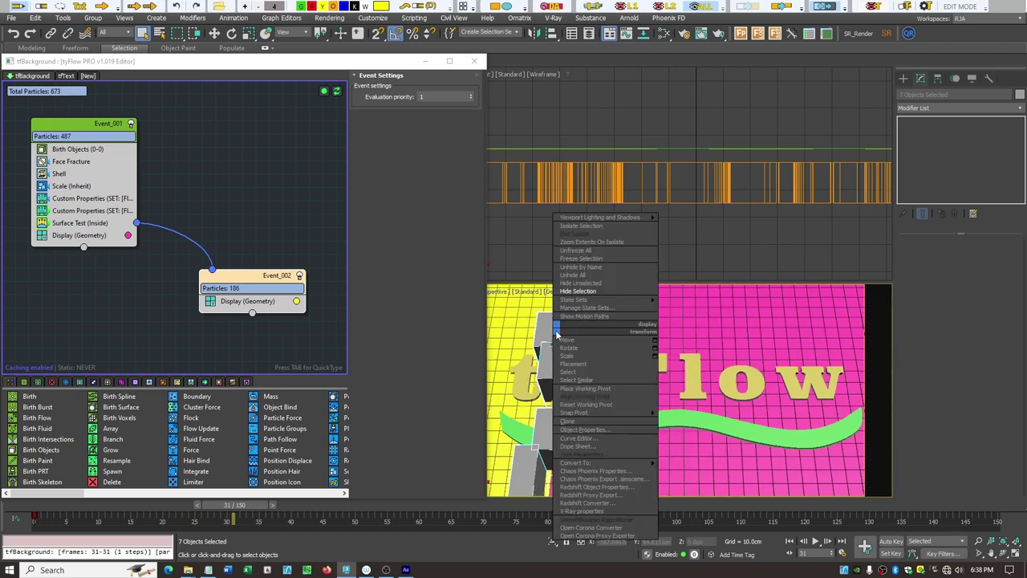
left_click(578, 290)
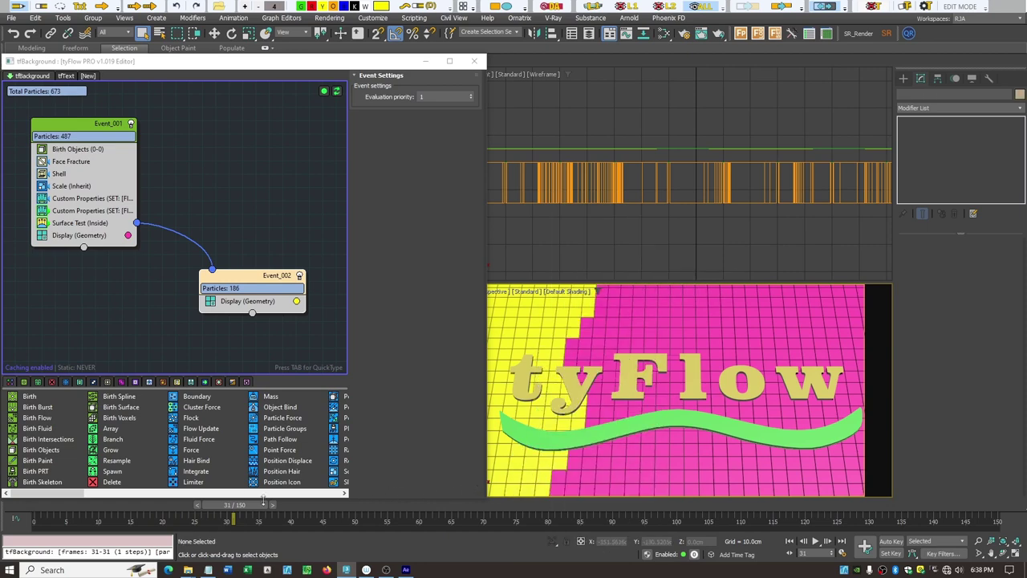
left_click_drag(252, 507, 486, 518)
left_click_drag(528, 521, 453, 507)
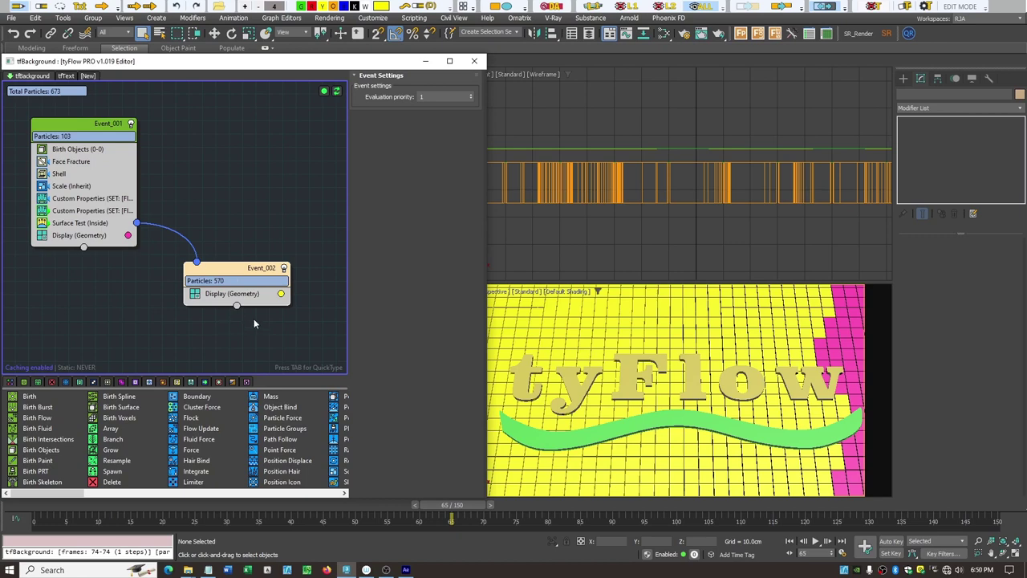
Step: Add a Speed operator to Event_002 along Particle Z at 7.0cm, then minimize the editor
left_click(234, 293)
left_click(234, 295)
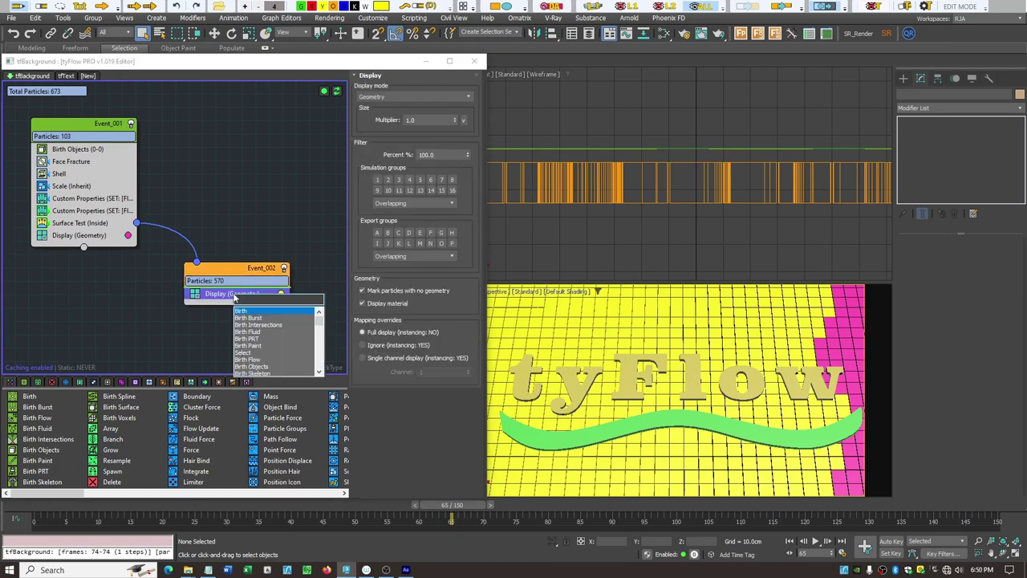
type("sp")
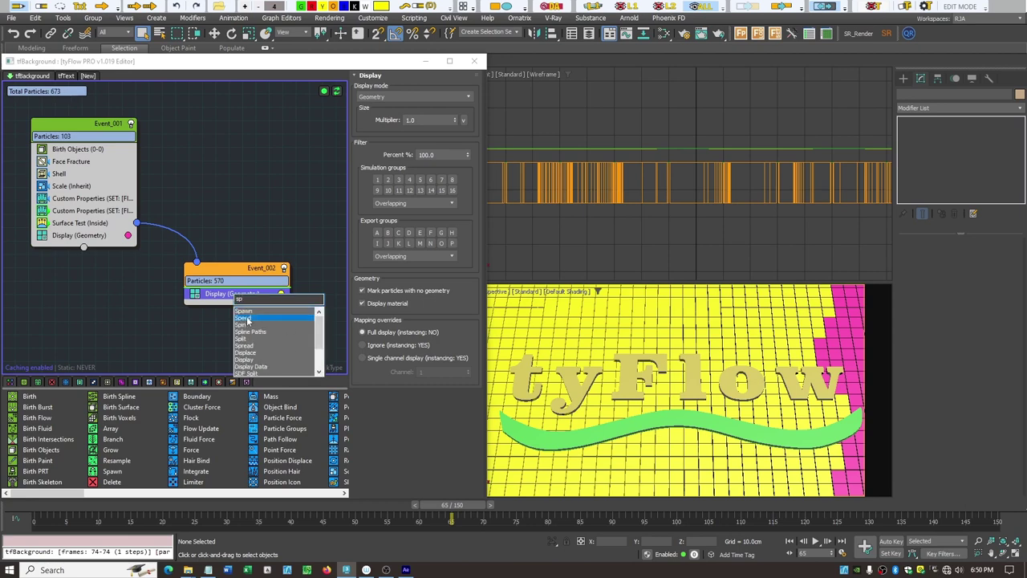
left_click(245, 318)
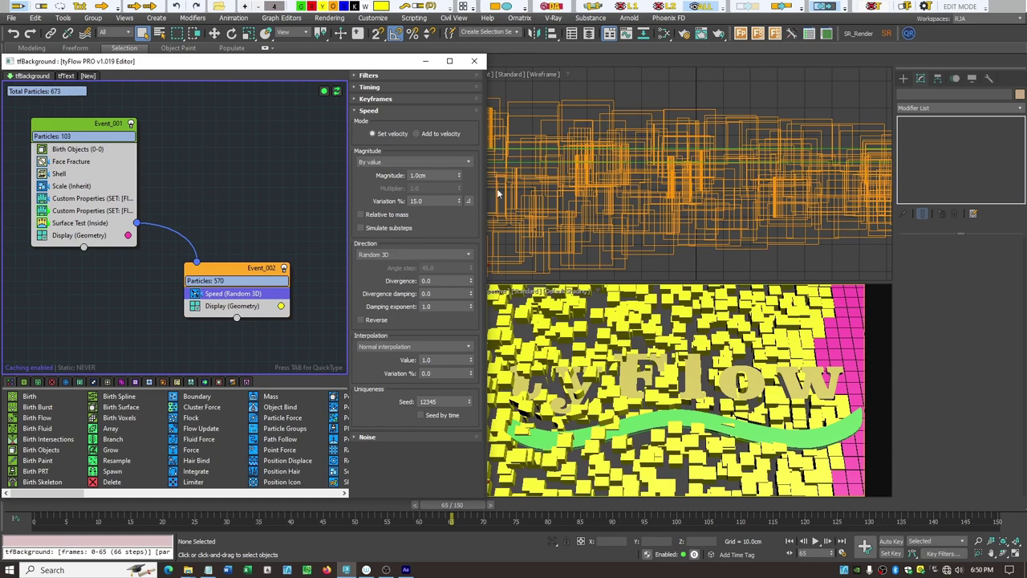
left_click(469, 164)
left_click(469, 166)
left_click(470, 254)
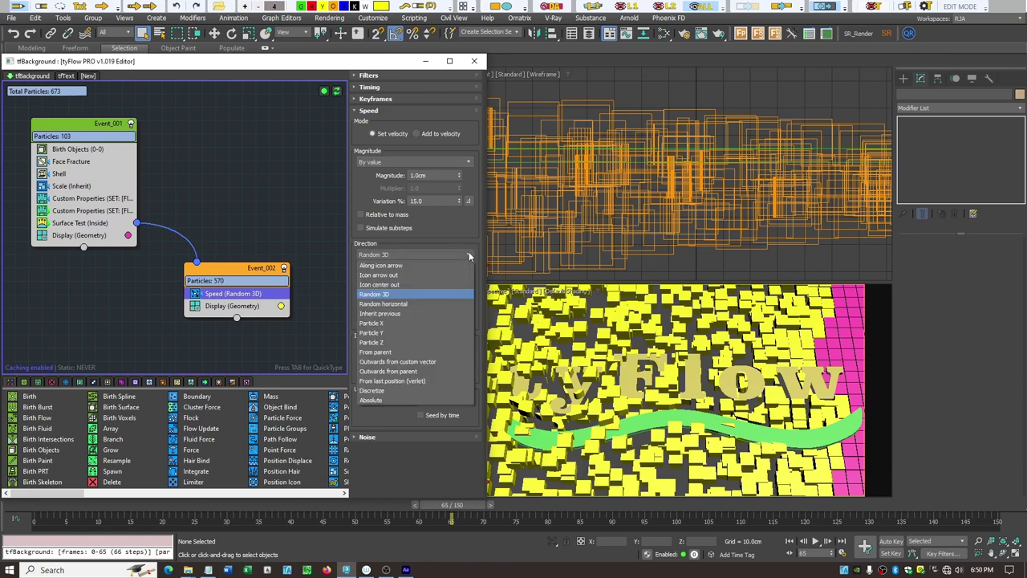
left_click(390, 342)
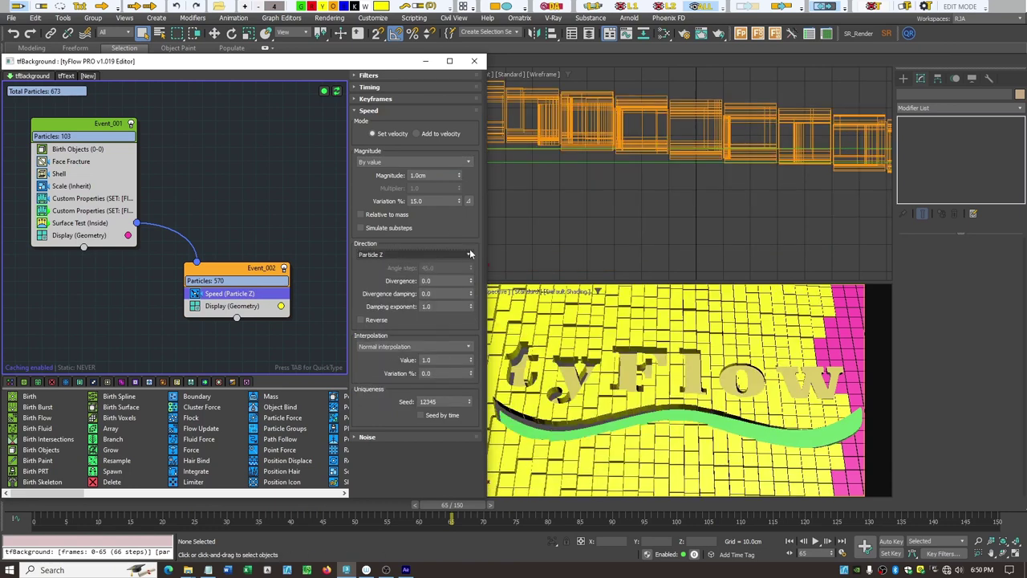
left_click(418, 175)
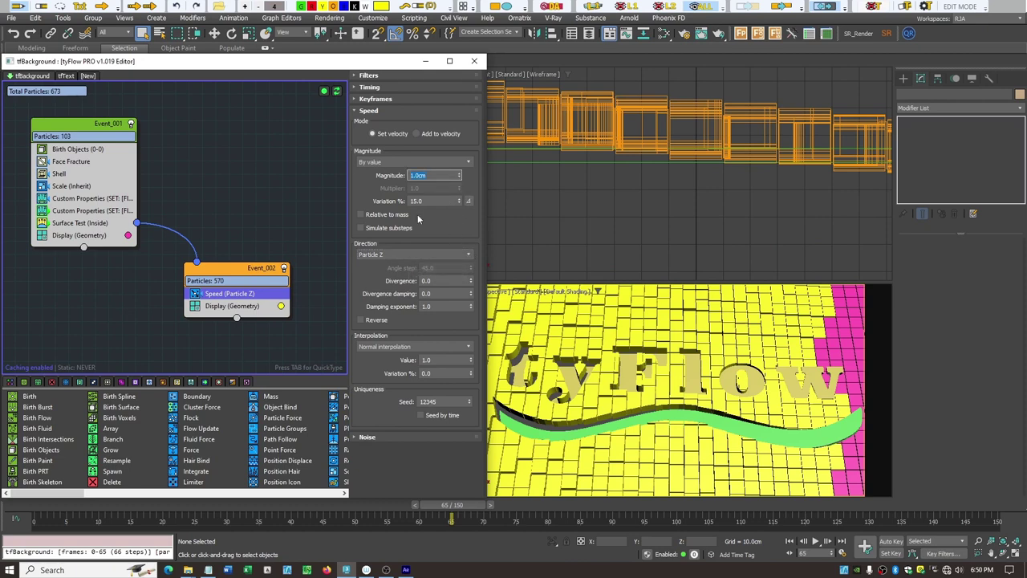
type("7")
key("Return")
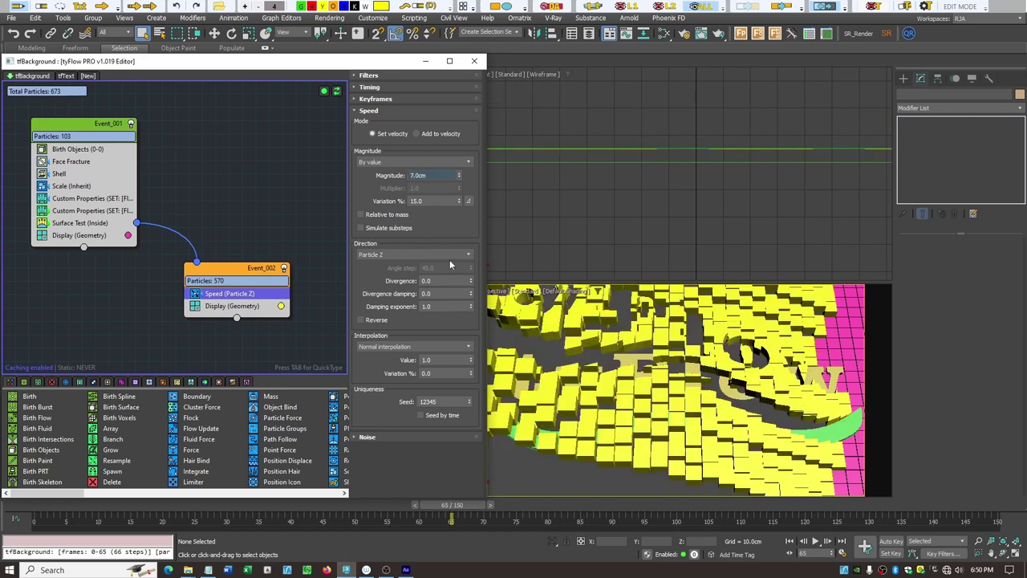
left_click(426, 63)
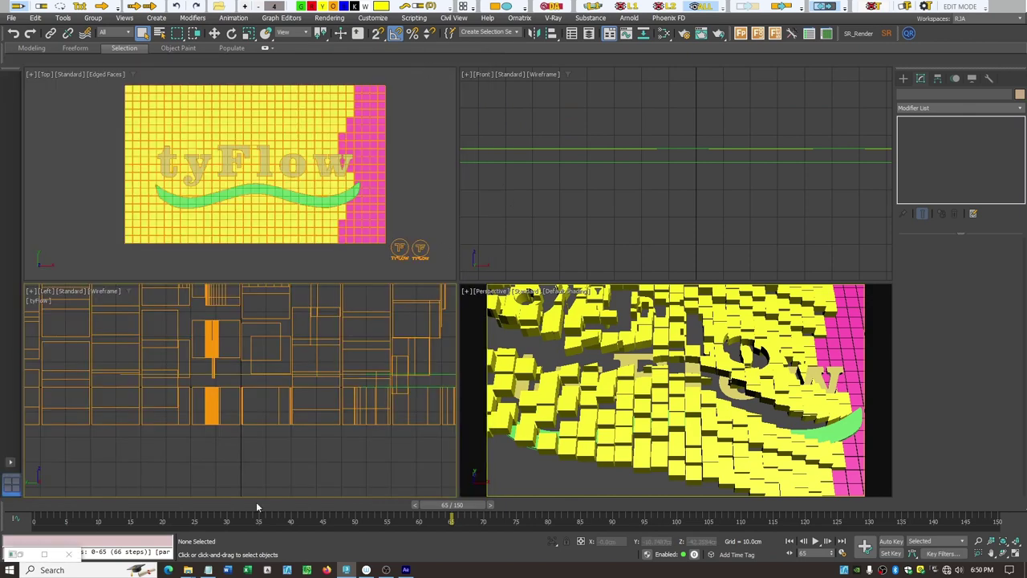
Step: Scrub the time slider back to frame 36 to review the flying tiles
left_click_drag(452, 505, 34, 520)
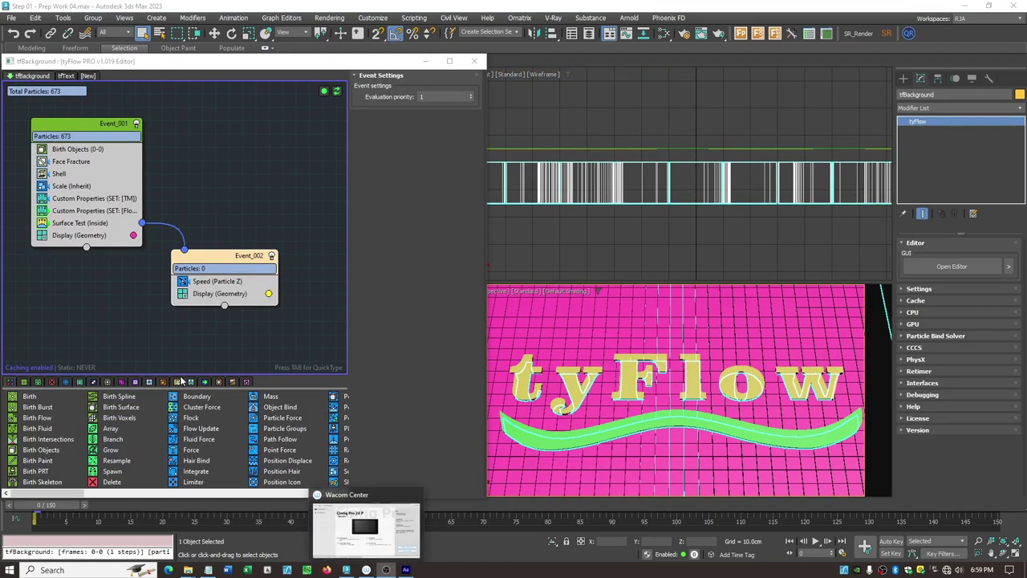
Step: Paste an instanced copy of Event_001's Position Z Custom Properties operator below Speed in Event_002
left_click(111, 211)
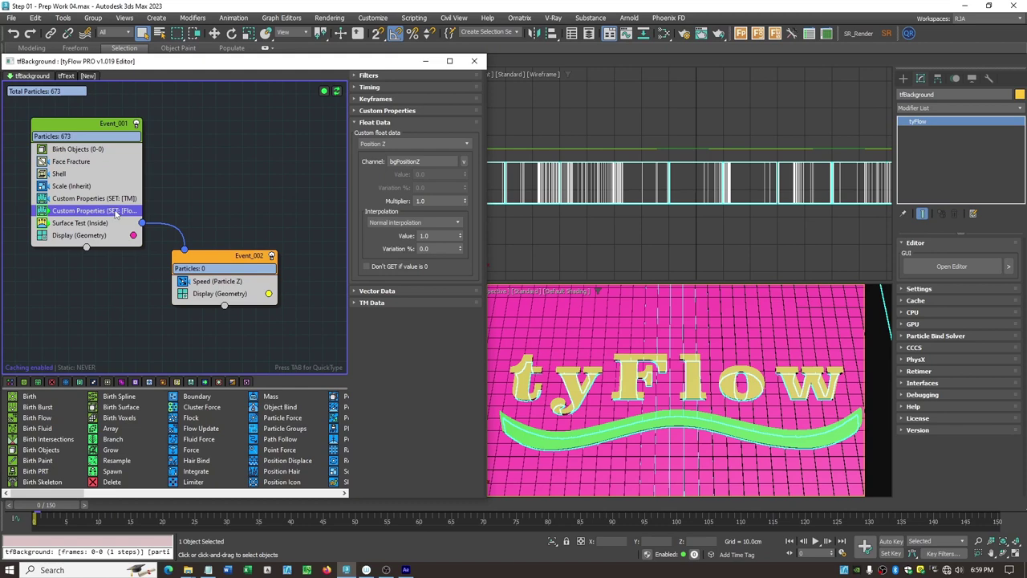
right_click(114, 213)
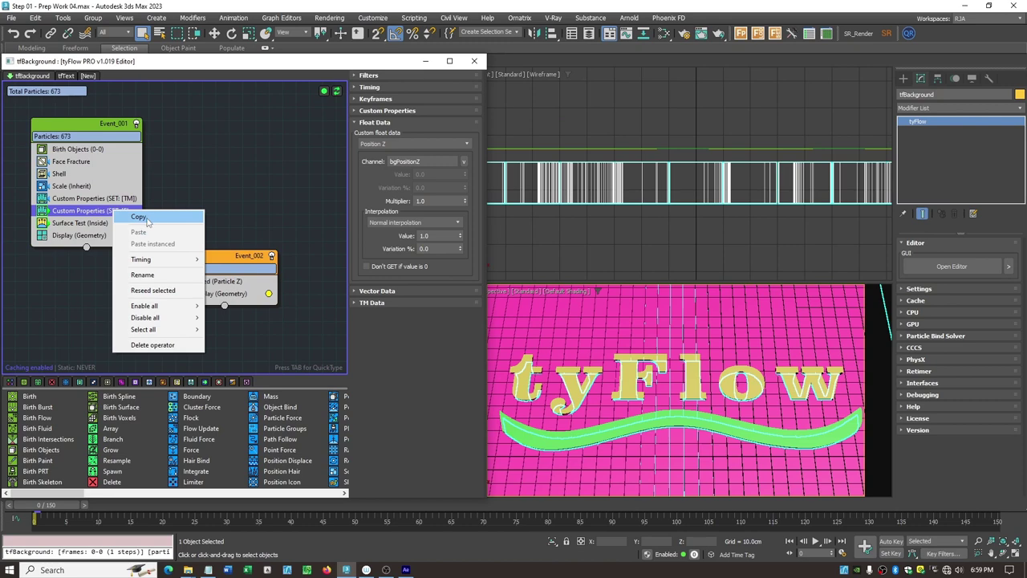
left_click(147, 220)
left_click(206, 282)
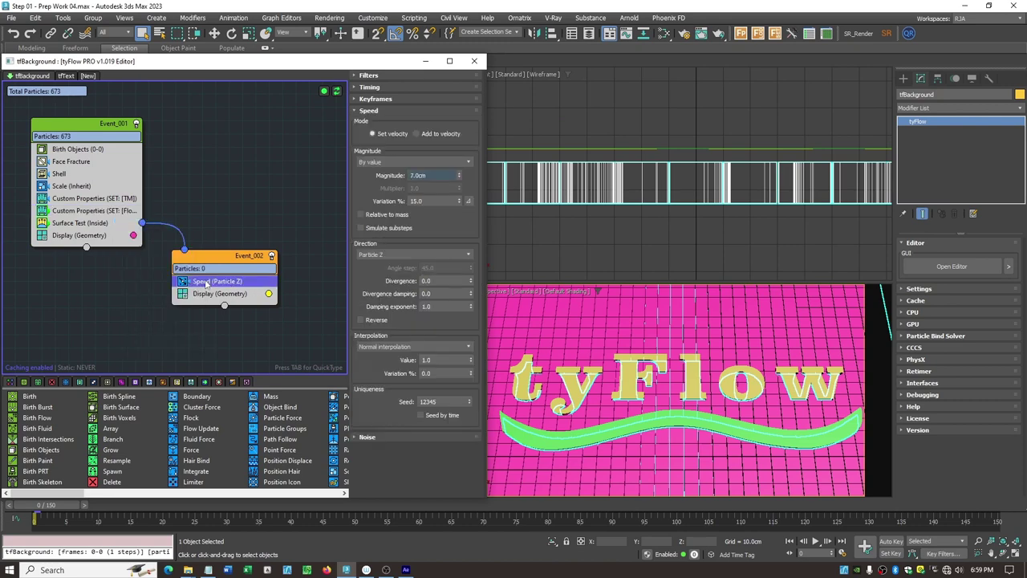
right_click(207, 282)
left_click(240, 313)
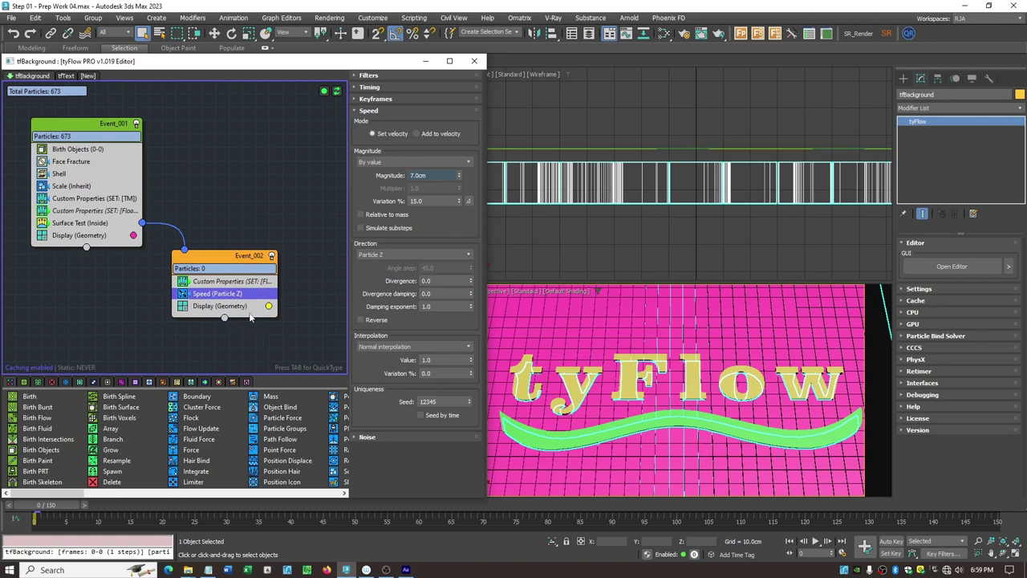
left_click_drag(239, 280, 239, 303)
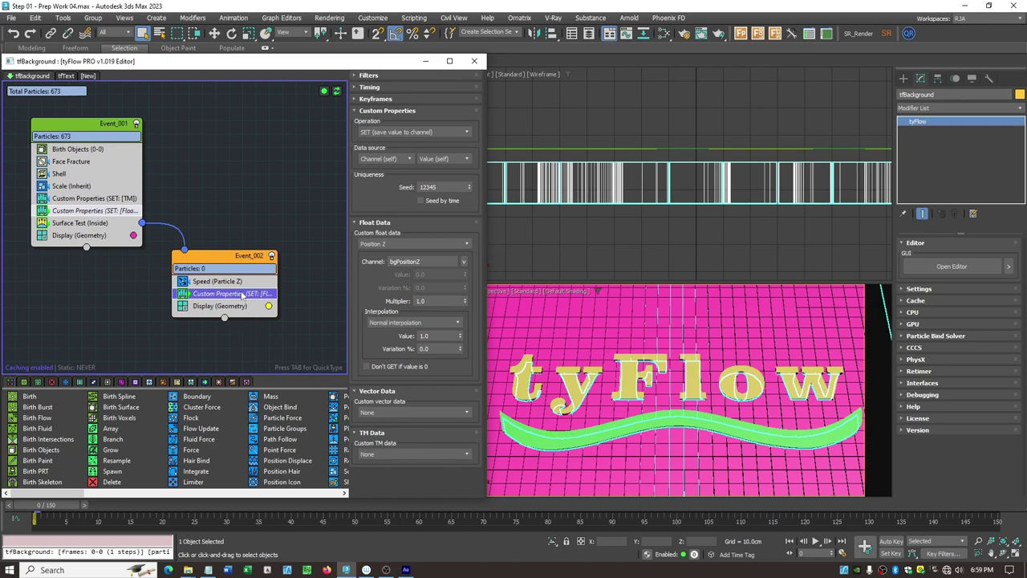
key("Tab")
Step: Add a Property Test to Event_002 and place it below Custom Properties
type("pro")
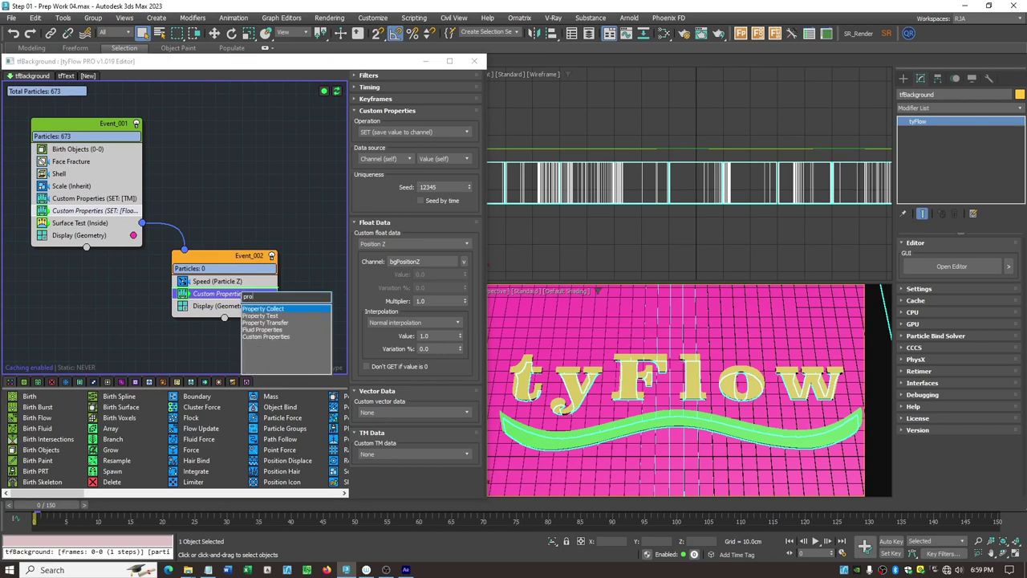
type("p")
left_click(265, 316)
left_click_drag(237, 297, 236, 317)
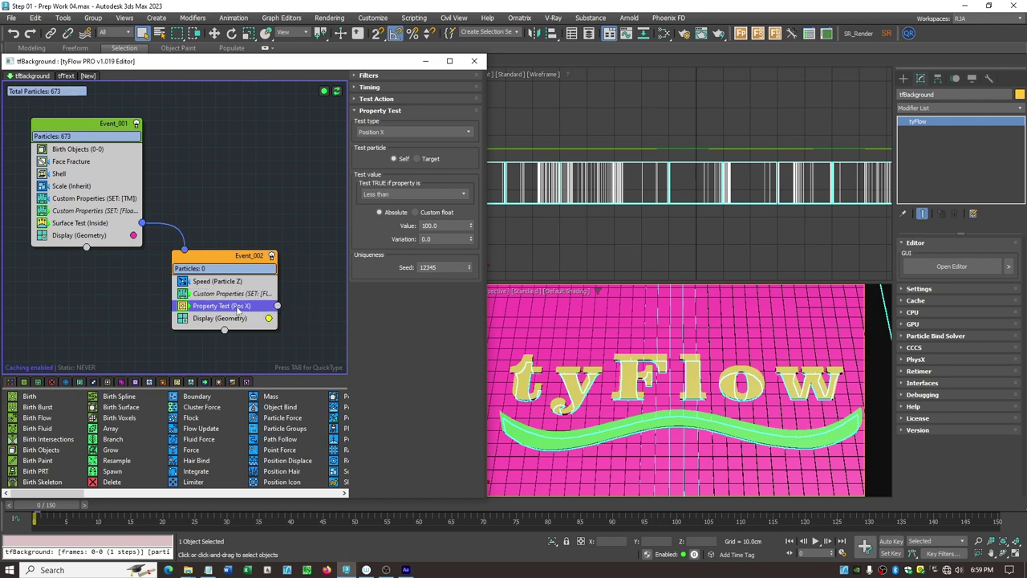
Step: Set the Property Test to pass particles whose Position Z is greater than 40.0
left_click(468, 134)
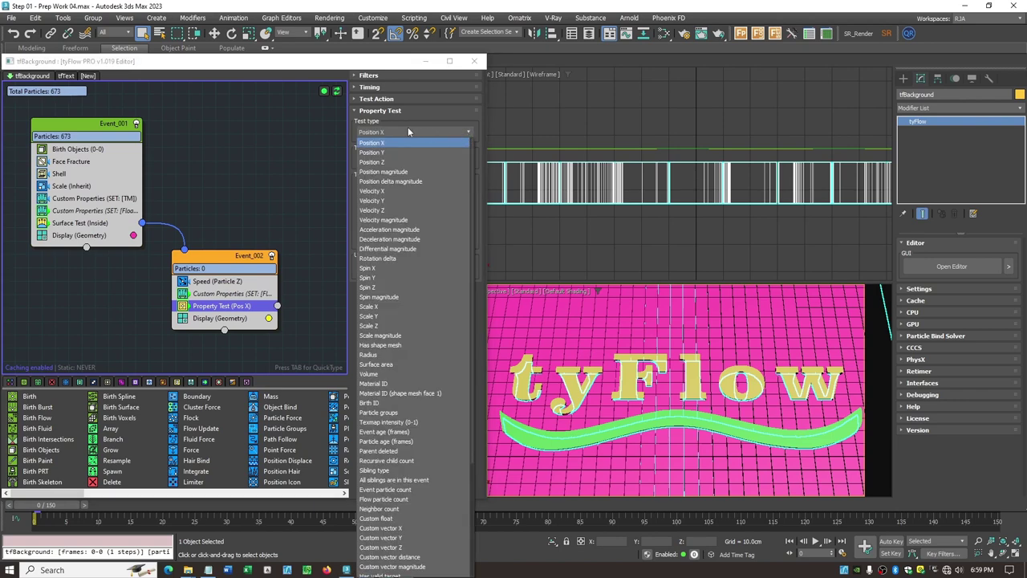
left_click(397, 162)
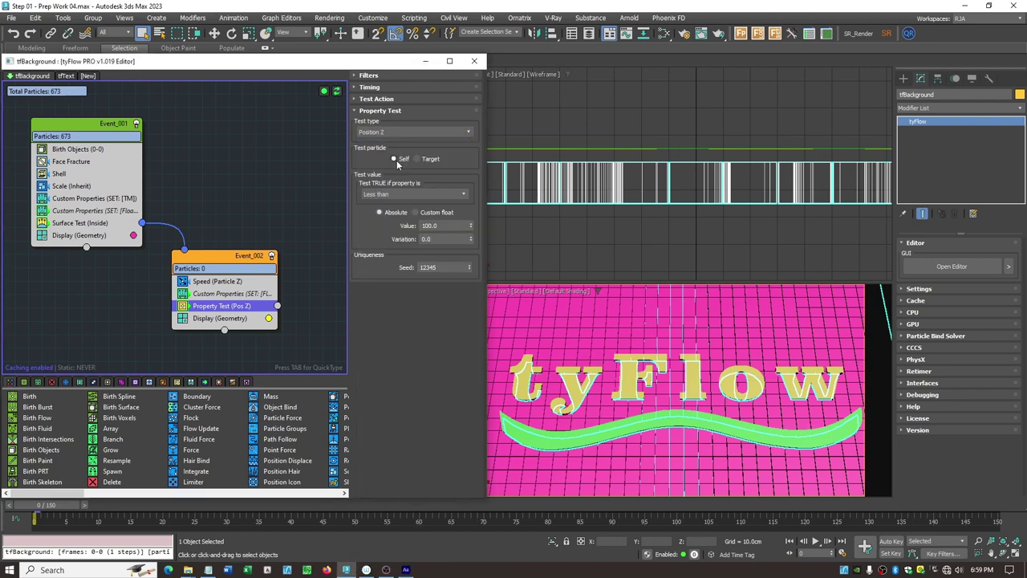
left_click(360, 88)
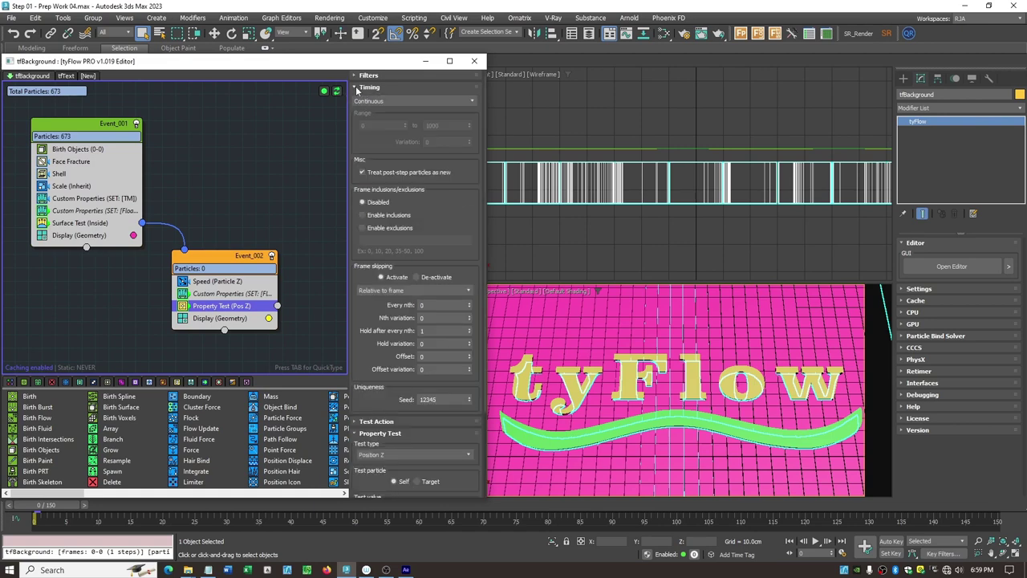
left_click(358, 89)
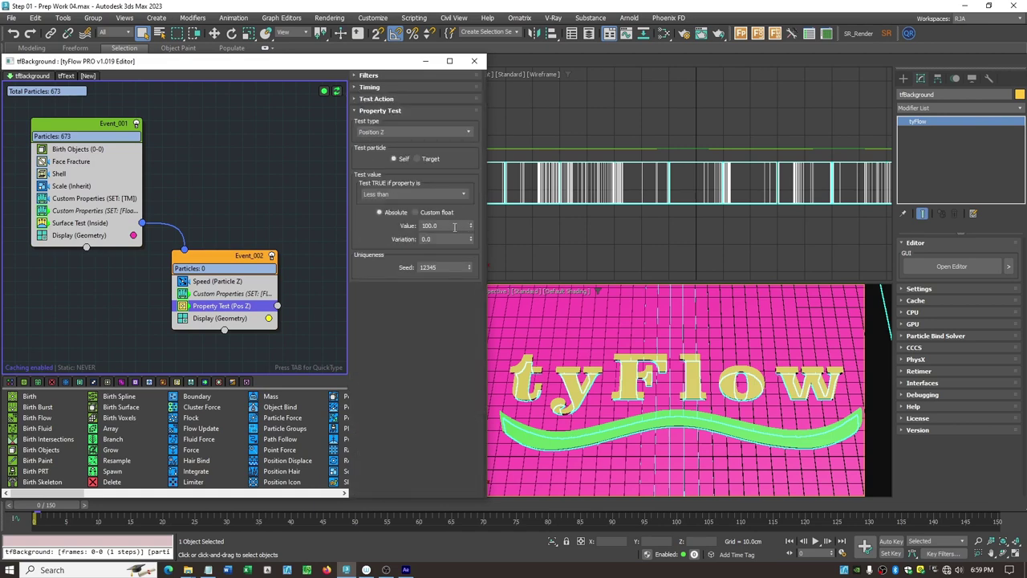
left_click(433, 194)
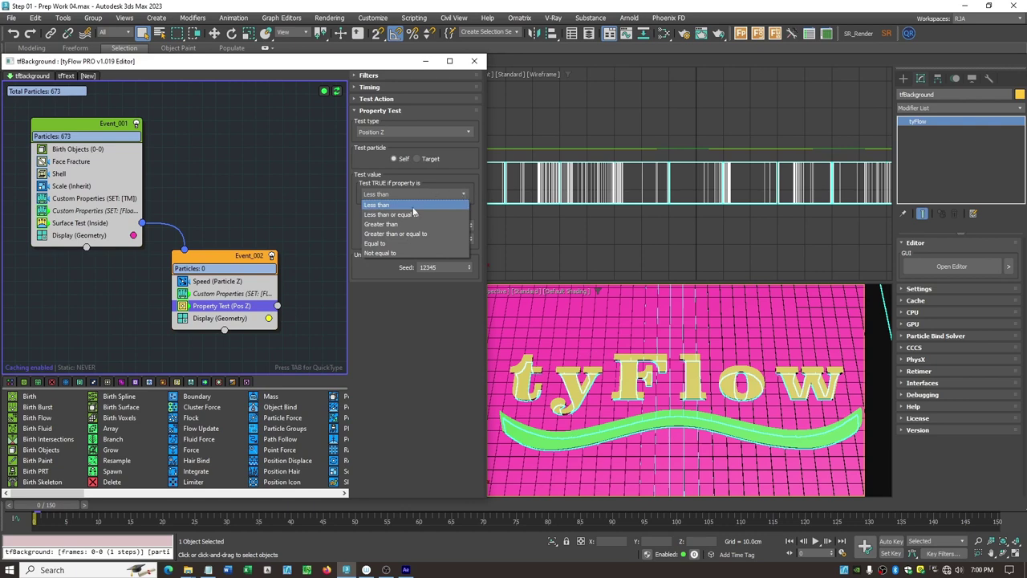
left_click(409, 225)
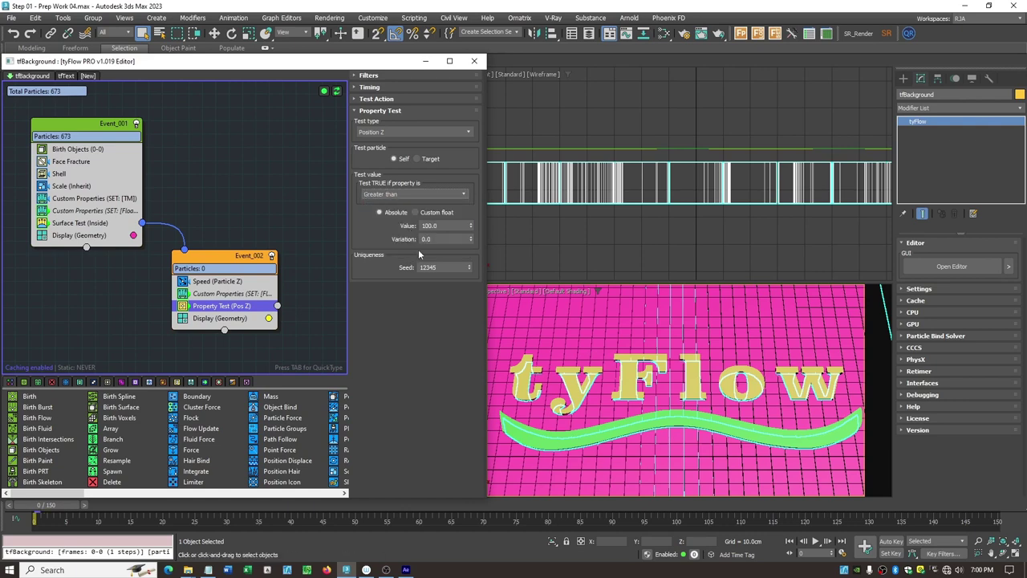
left_click(452, 225)
key("Return")
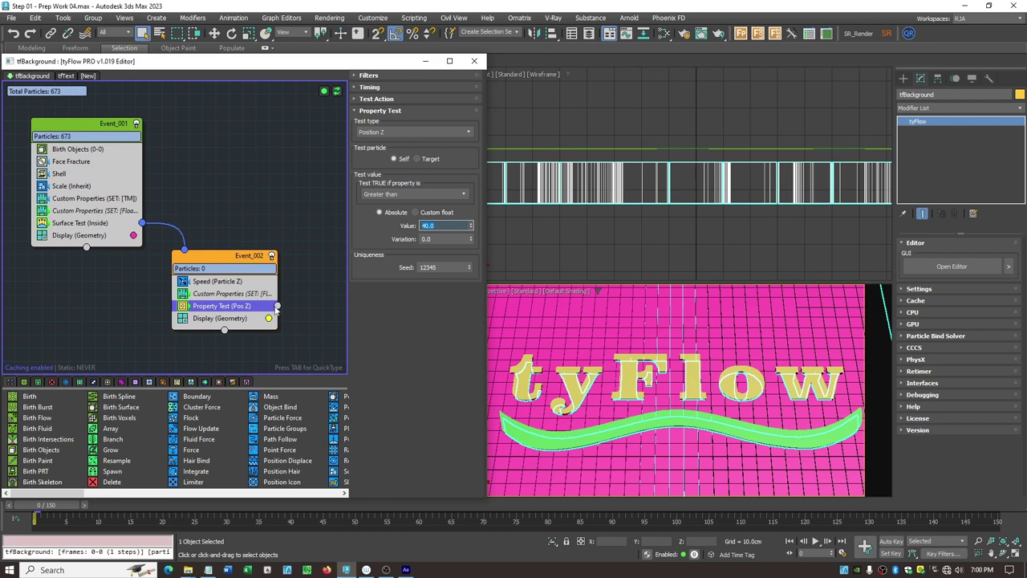
Step: Send particles passing the Property Test into a new Event_003 and arrange the layout
left_click_drag(277, 305, 321, 329)
left_click_drag(240, 259, 234, 257)
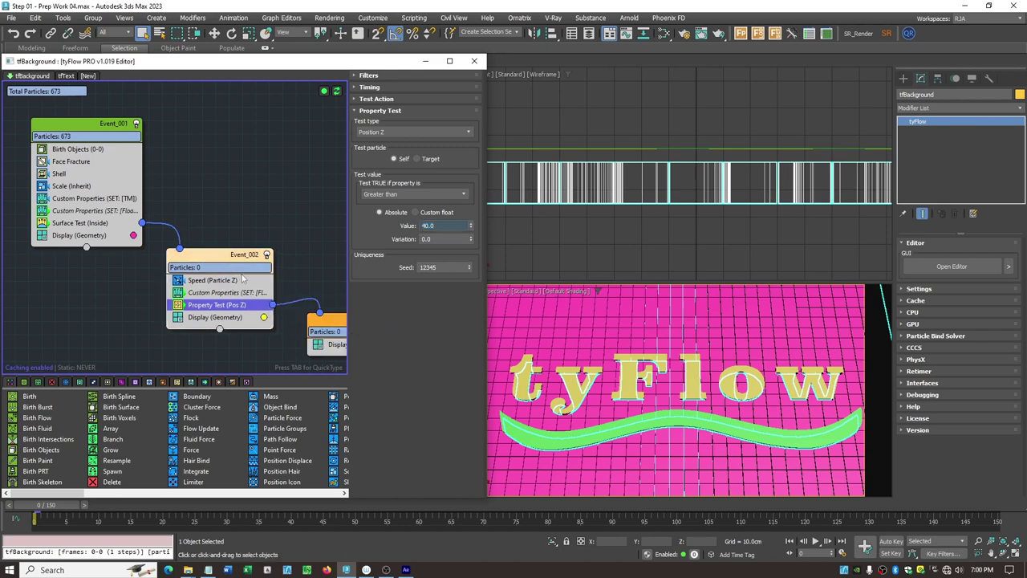
left_click(290, 253)
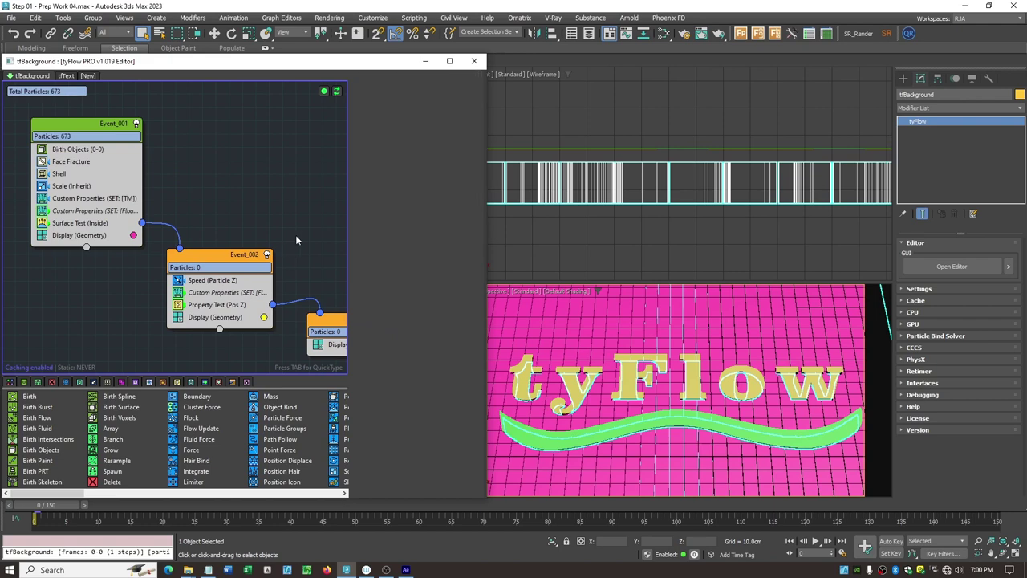
middle_click_drag(295, 234, 201, 192)
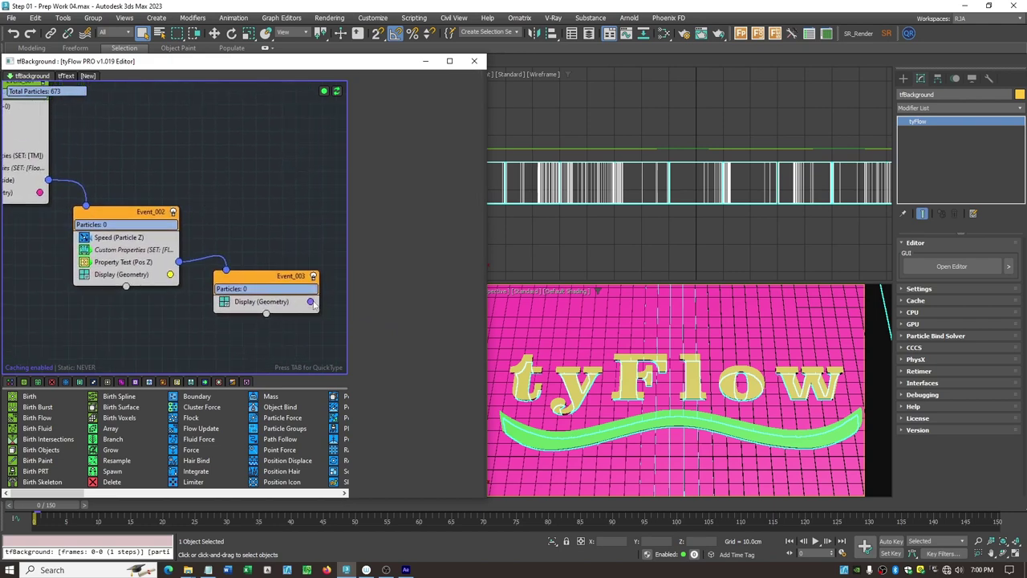
Step: Set Event_003's display colour to purple and preview the tiles flying off
left_click(311, 301)
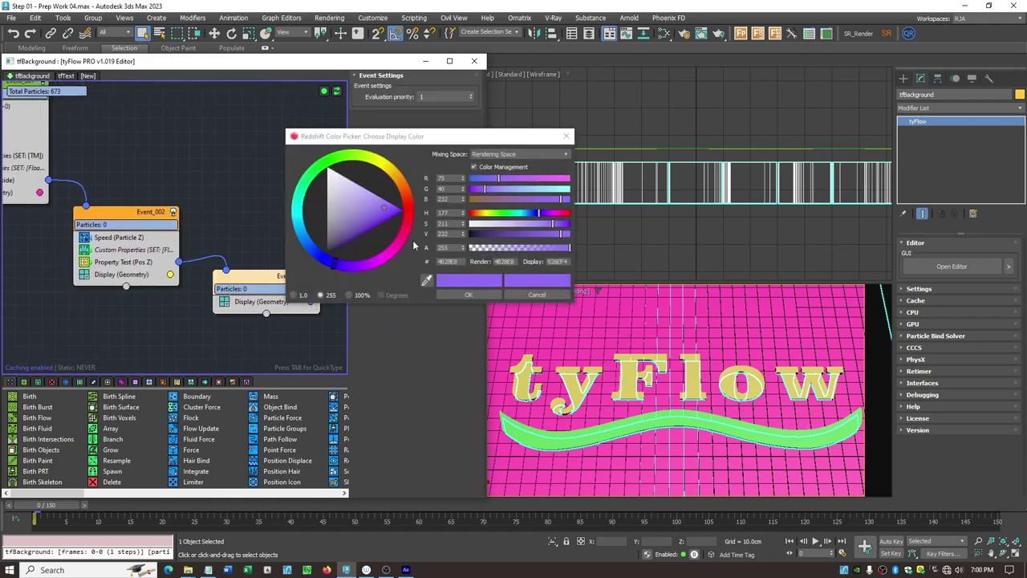
left_click(398, 213)
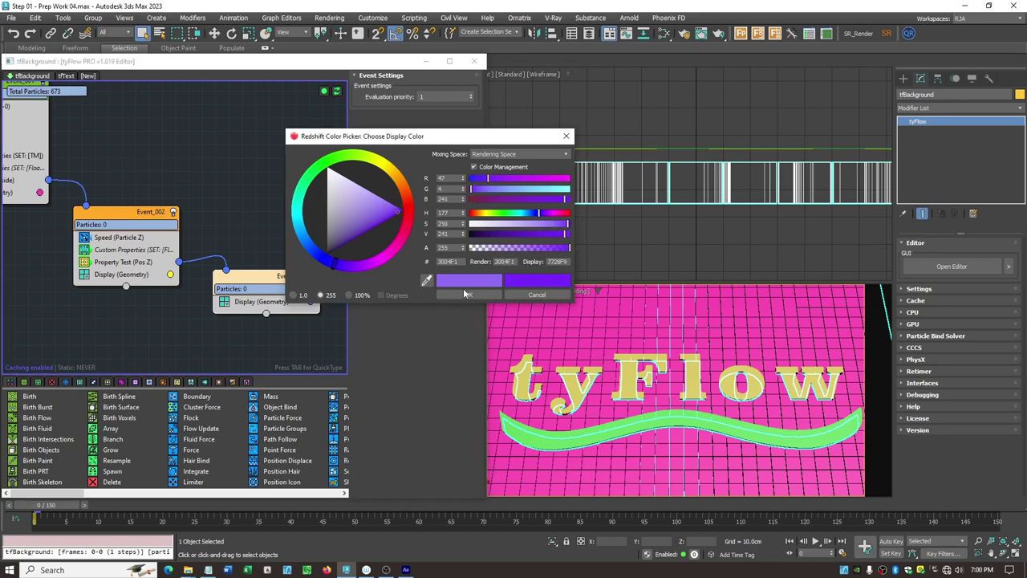
left_click(469, 295)
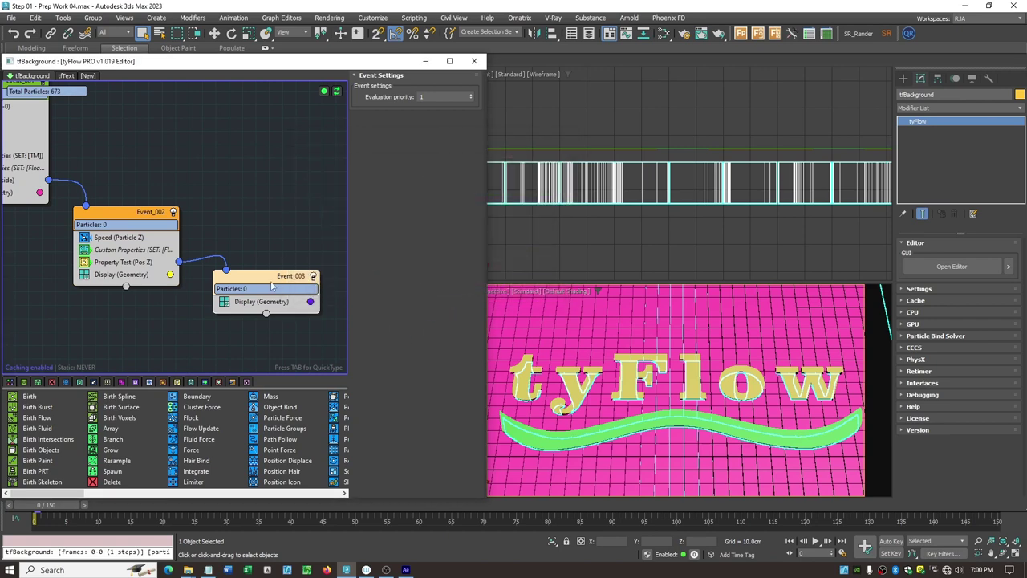
left_click_drag(49, 507, 266, 547)
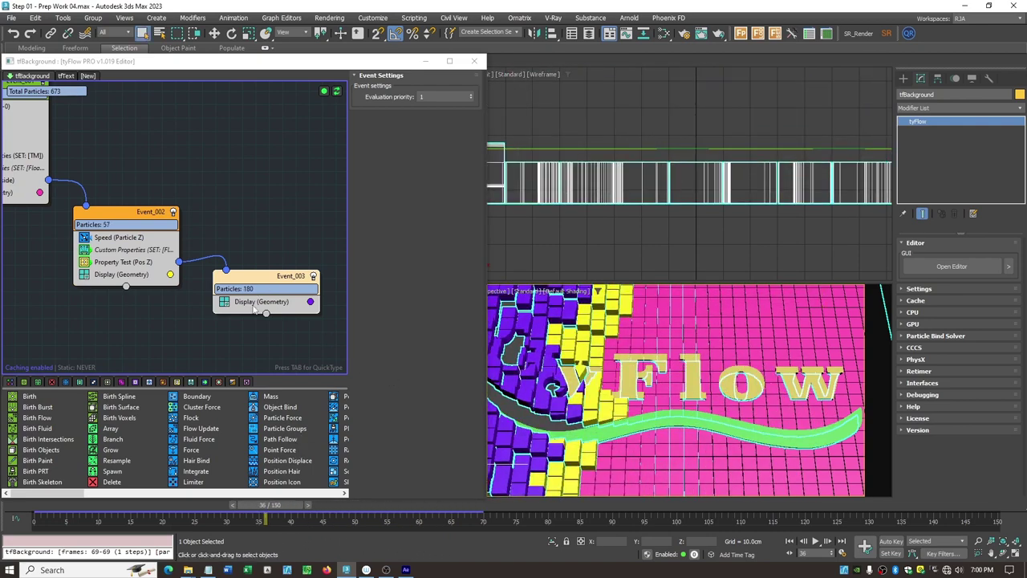
Step: Insert a Slow operator above Display in Event_003 (5% velocity) and scrub to check
left_click(254, 304)
key("Tab")
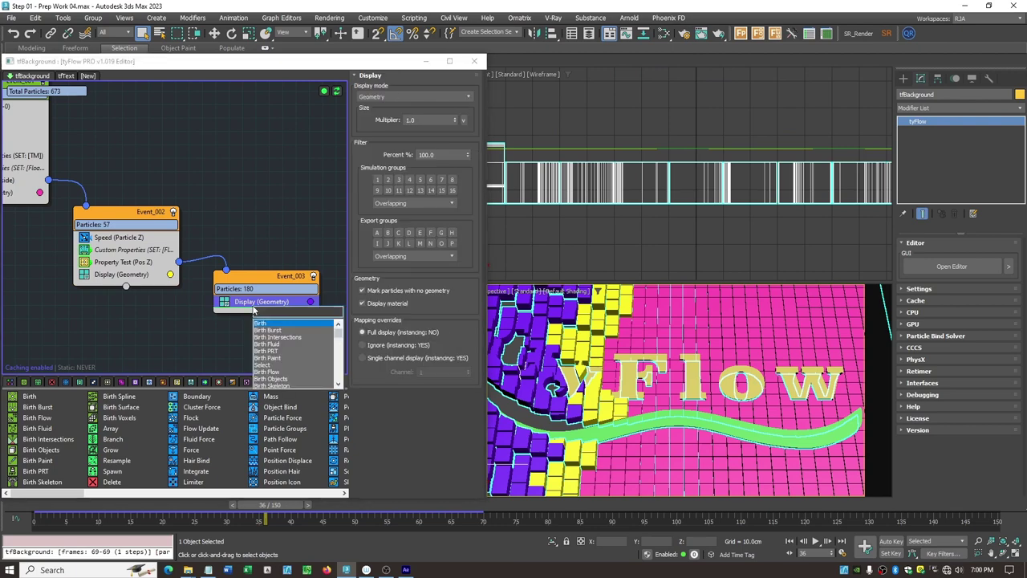
type("slo")
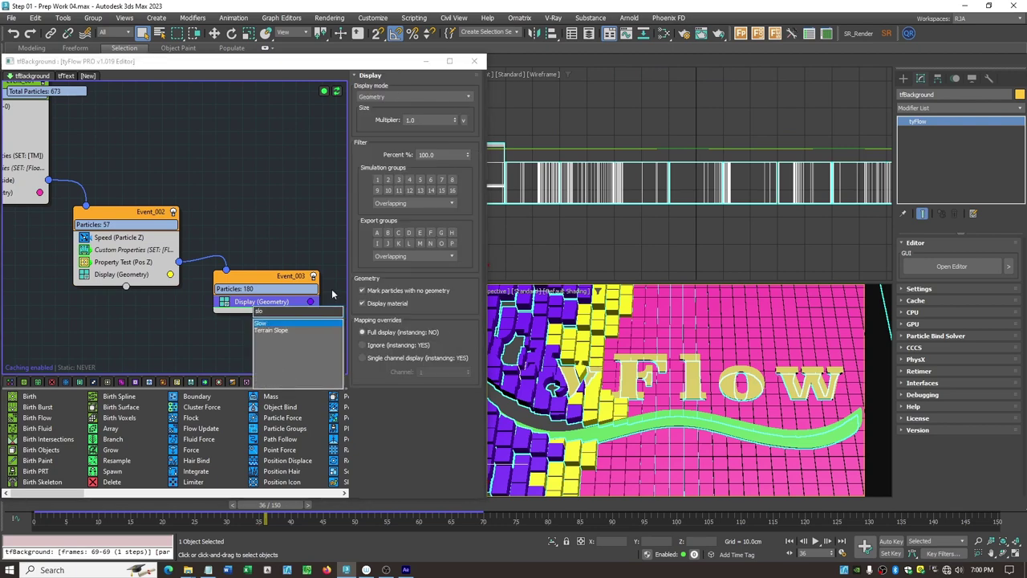
left_click(266, 325)
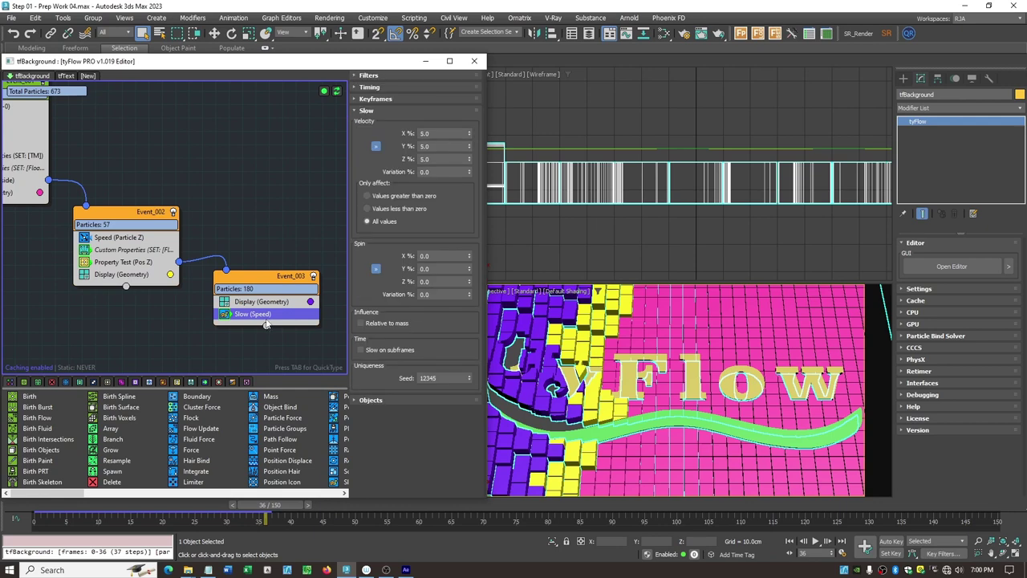
left_click_drag(265, 315, 265, 299)
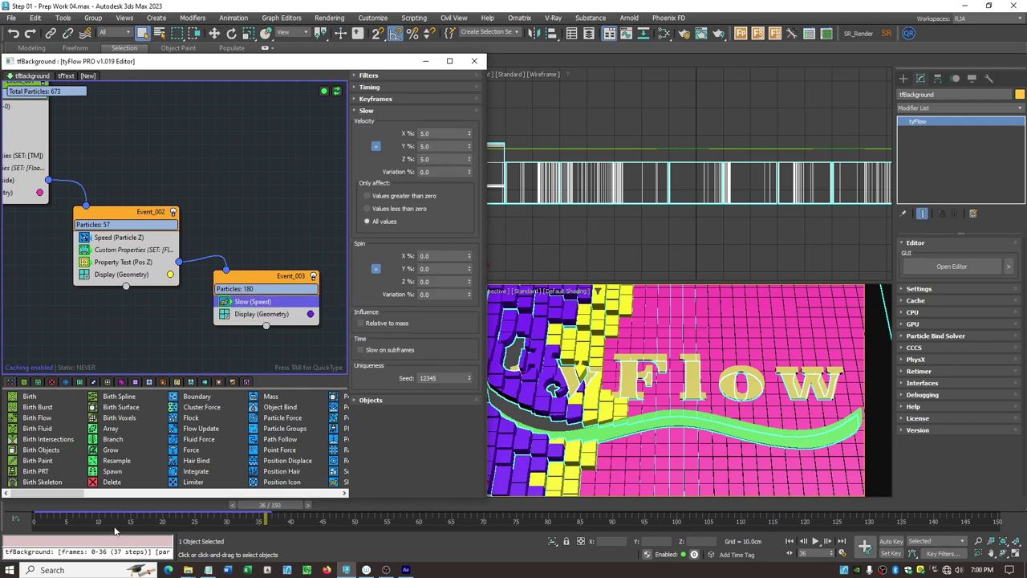
mouse_move(266, 505)
left_mouse_down()
mouse_move(195, 504)
mouse_move(405, 506)
mouse_move(172, 505)
mouse_move(401, 506)
mouse_move(229, 505)
mouse_move(261, 504)
left_mouse_up()
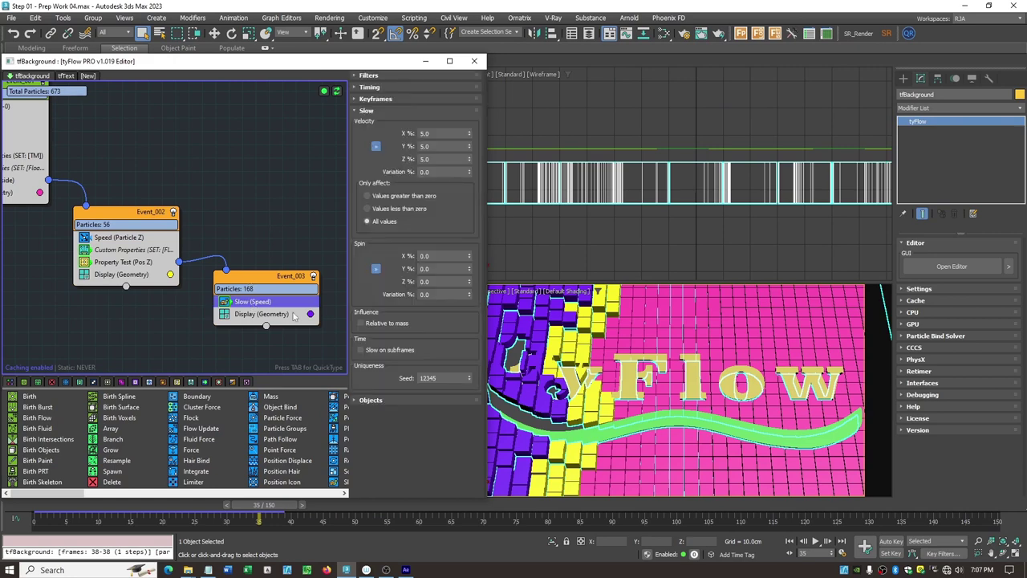
Step: Add a Custom Properties operator to Event_003 with Continuous timing
key("Tab")
type("cus")
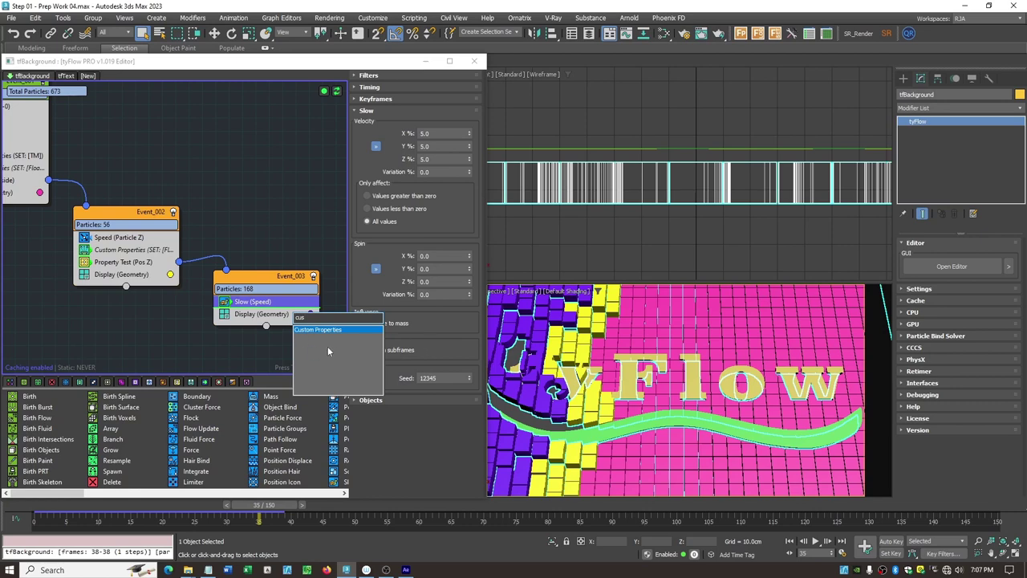
left_click(320, 331)
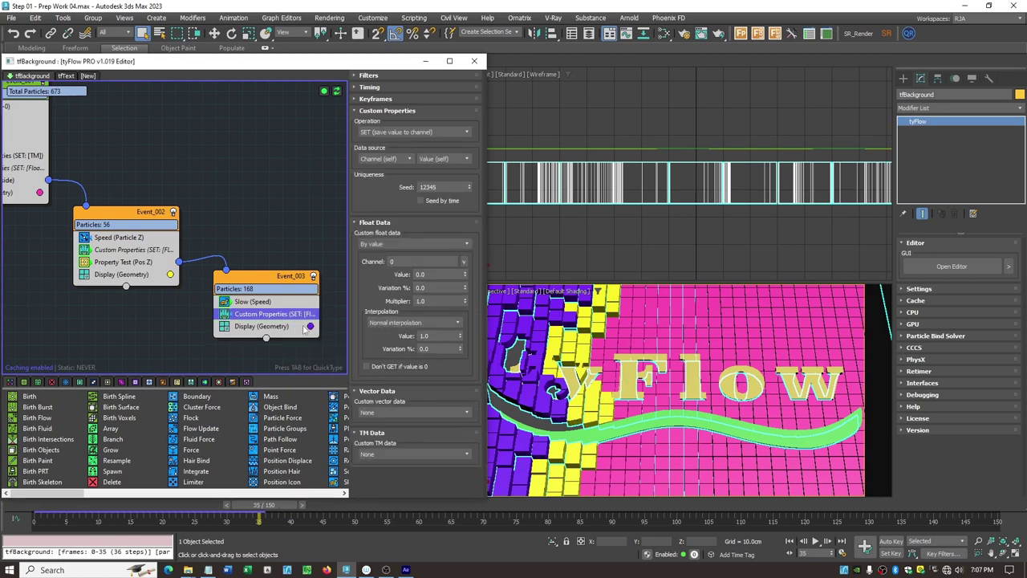
left_click(362, 87)
left_click(462, 102)
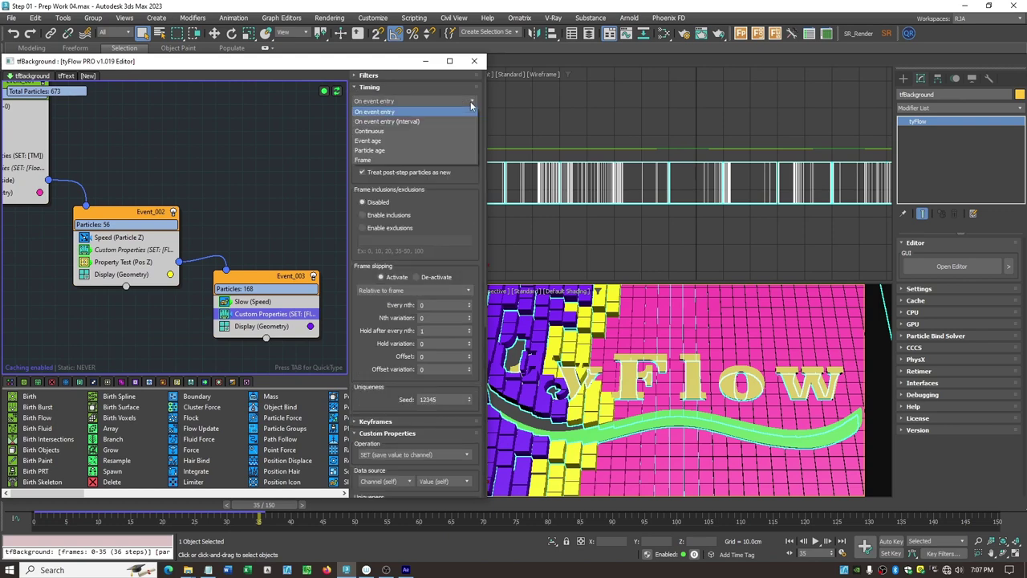
left_click(396, 133)
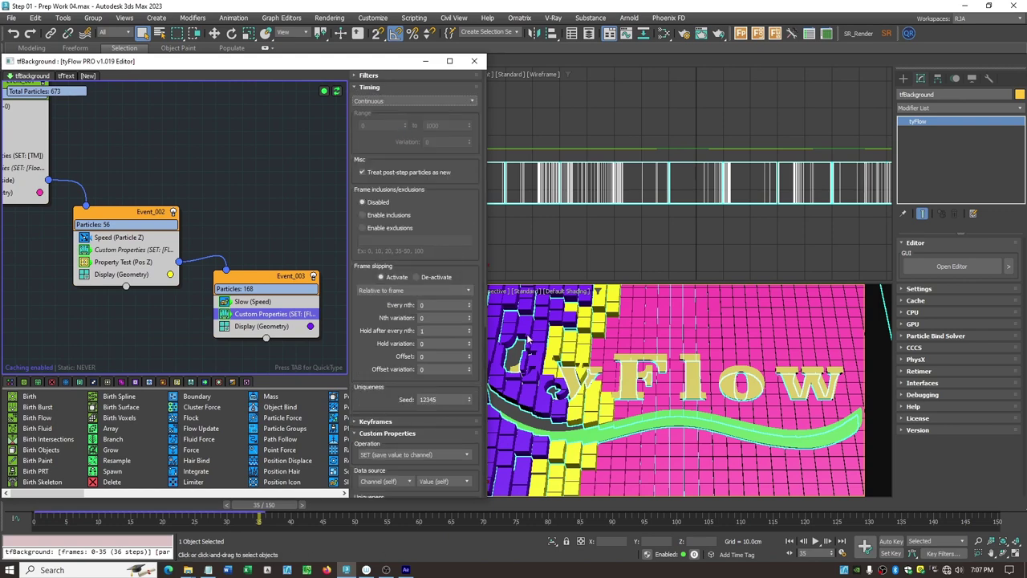
left_click(358, 88)
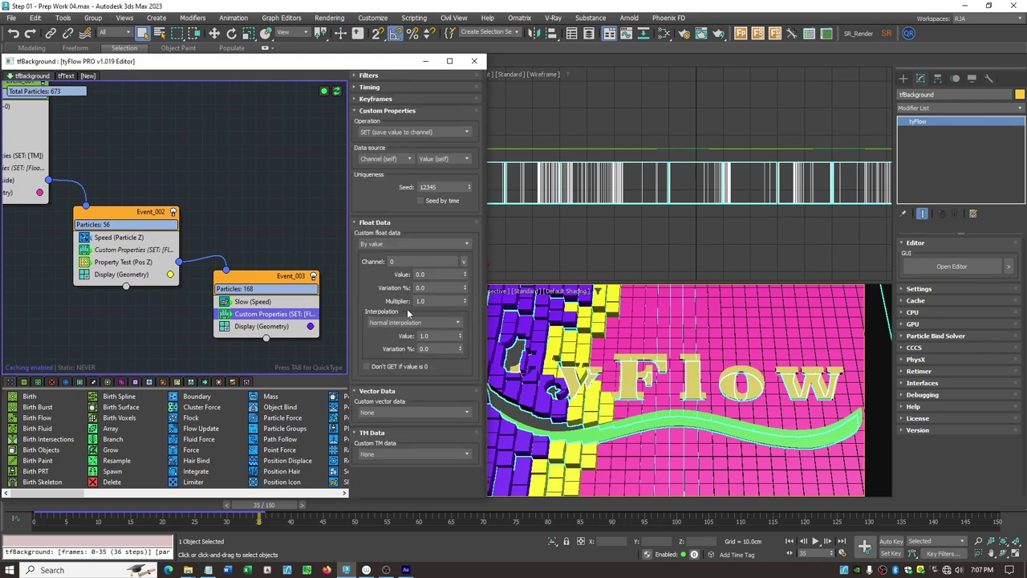
Step: Set the Custom Properties operation to GET with Custom TM data set to TM
left_click(355, 223)
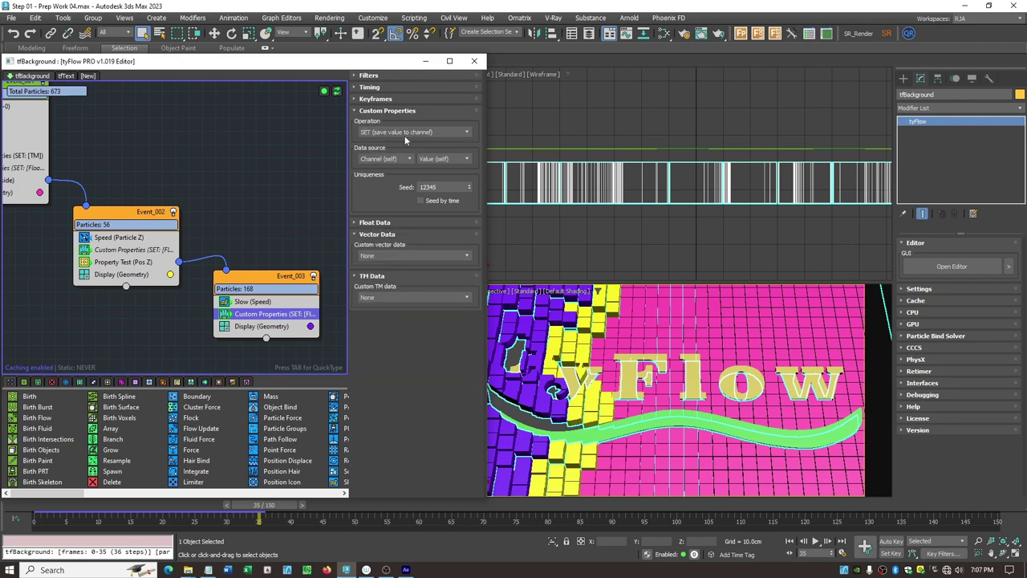
left_click(466, 133)
left_click(395, 152)
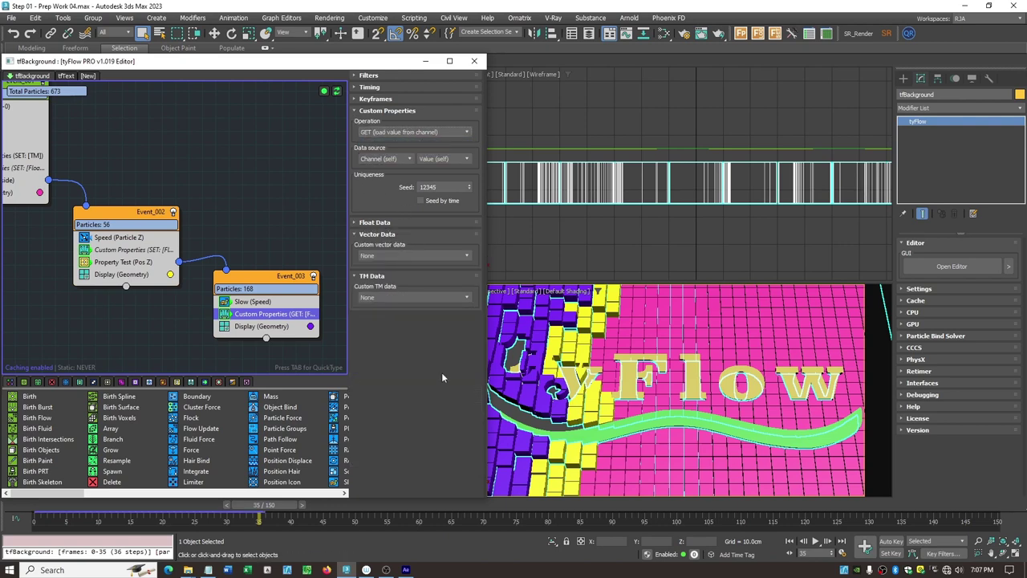
left_click(358, 234)
left_click(467, 265)
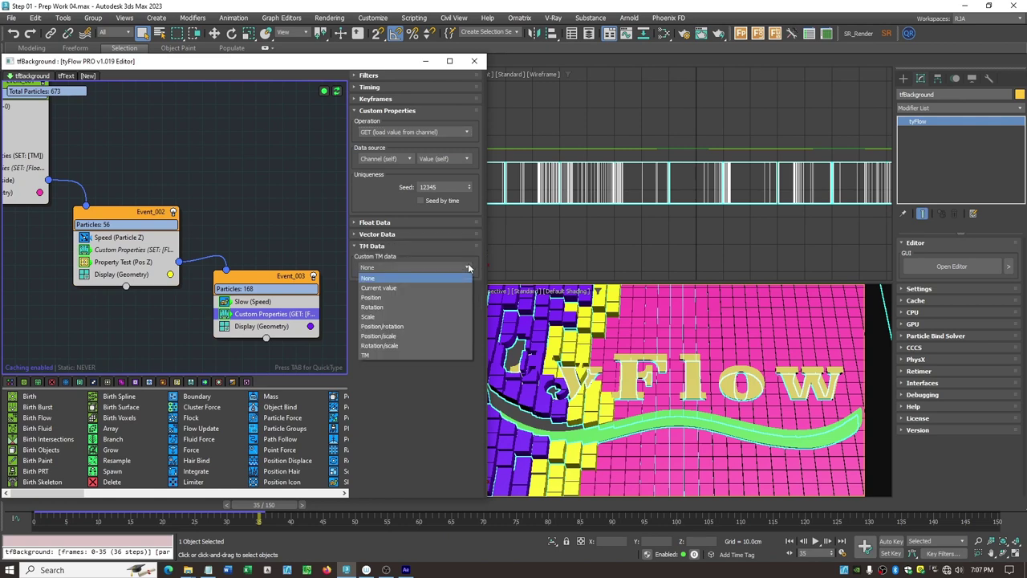
left_click(388, 355)
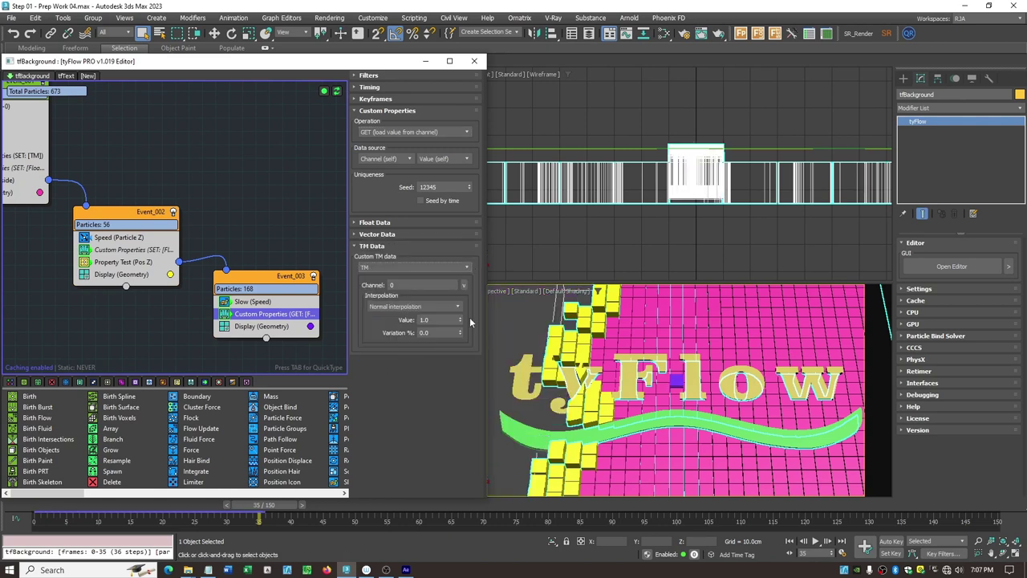
Step: Read the tmBackgroundStart channel, toggling the operator off and on to compare
left_click(466, 286)
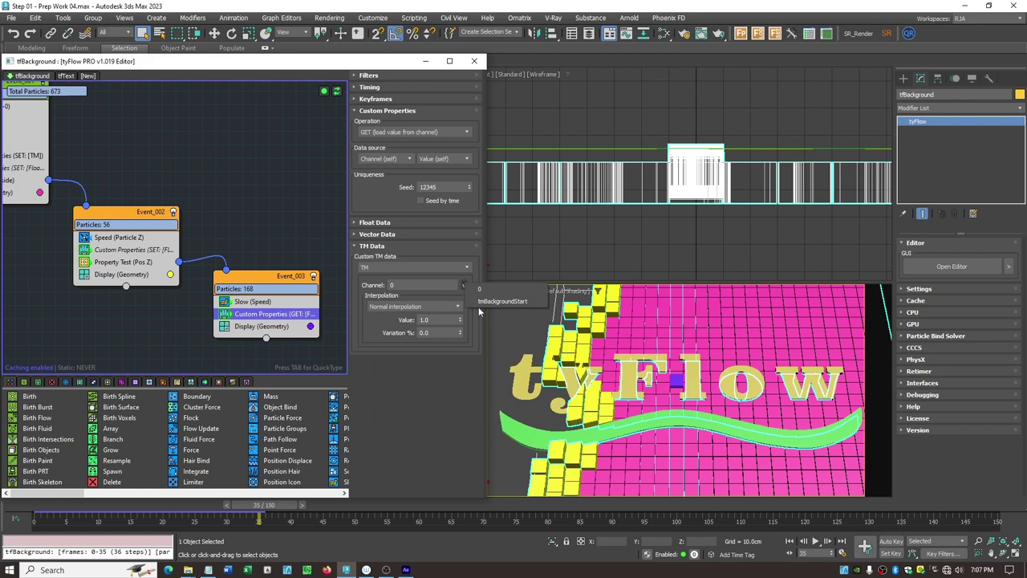
left_click(502, 302)
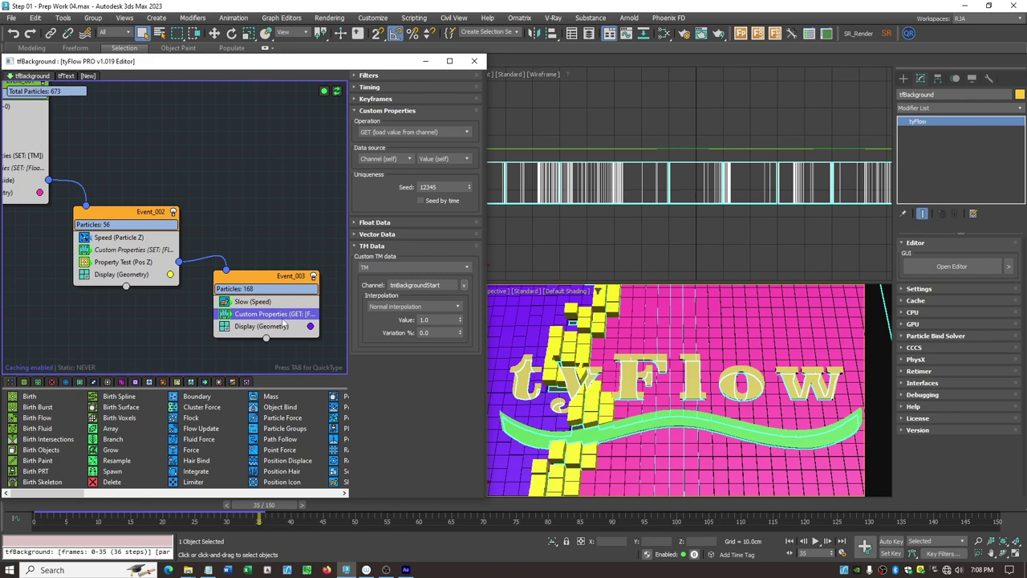
left_click(225, 313)
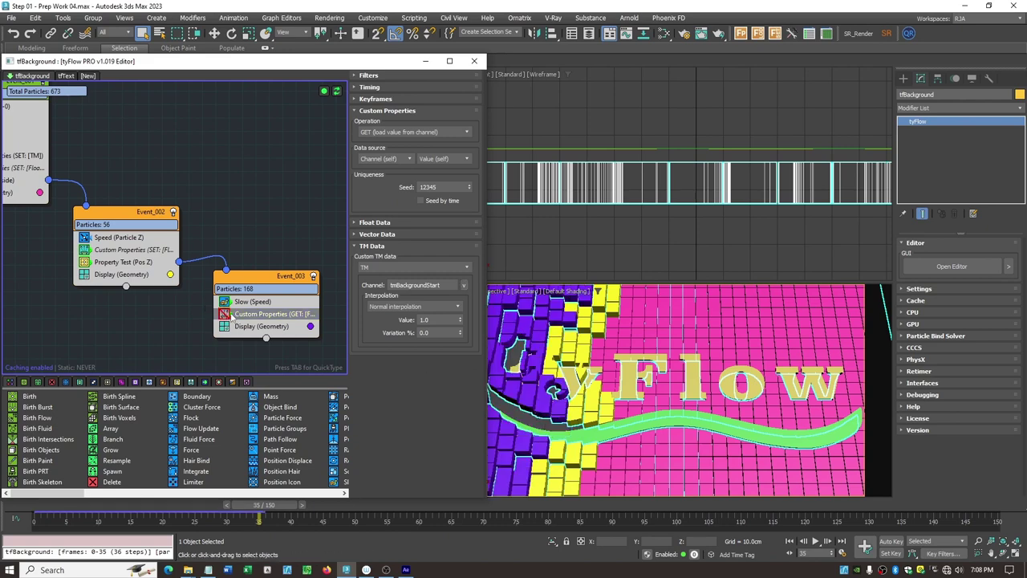
left_click(225, 313)
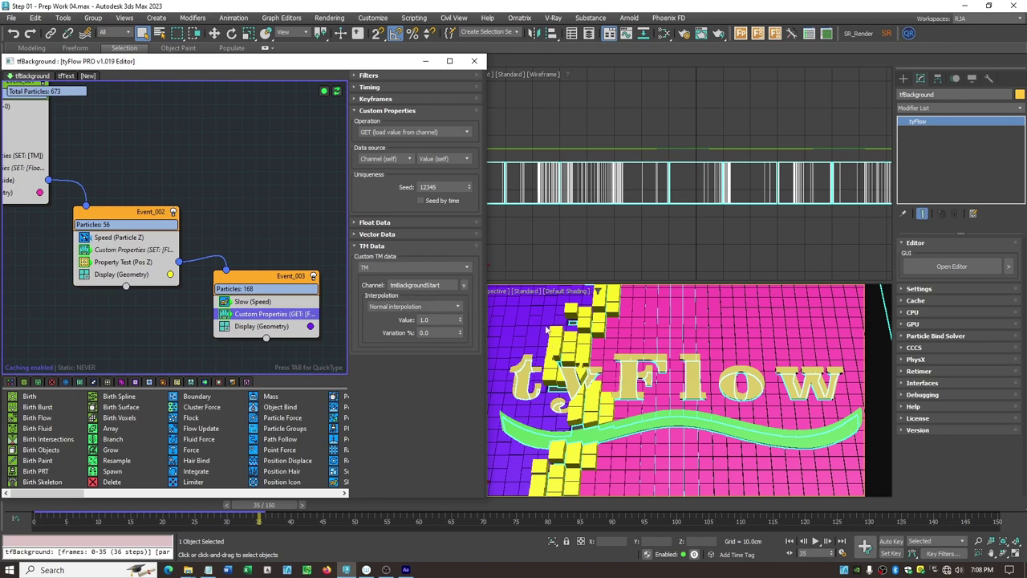
Step: Keep normal interpolation and start editing the interpolation Value field
left_click(459, 307)
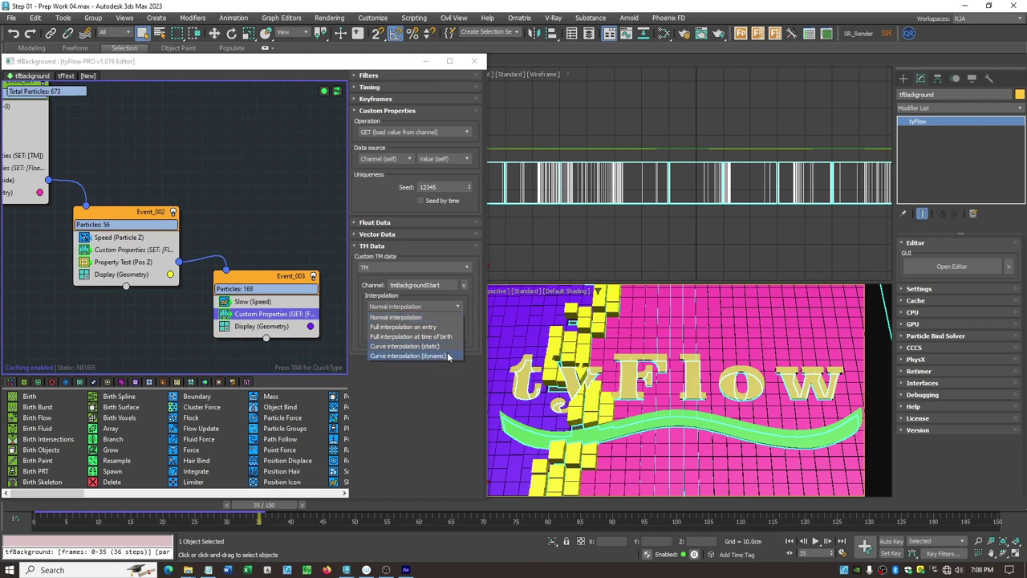
left_click(442, 420)
left_click(446, 323)
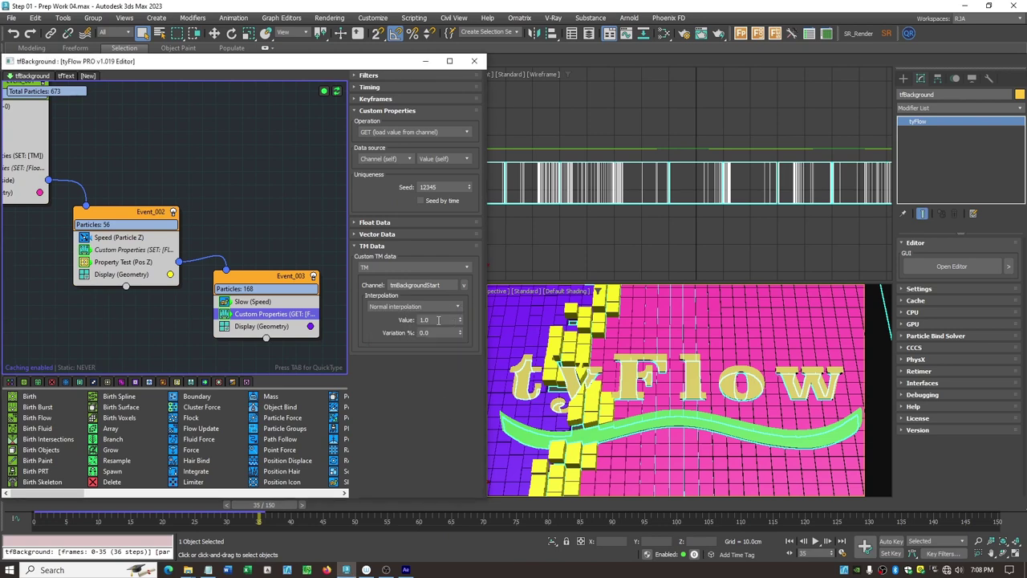
left_click(436, 319)
Step: Set interpolation value 0.05 with static curve interpolation, add a curve point, and preview
key("Return")
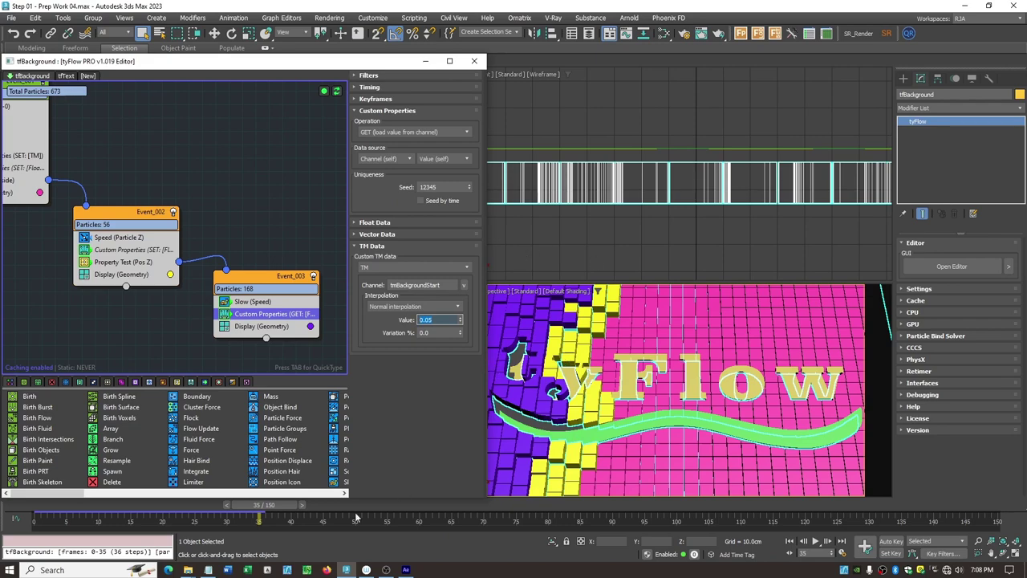
mouse_move(252, 519)
left_mouse_down()
mouse_move(489, 519)
mouse_move(258, 519)
left_mouse_up()
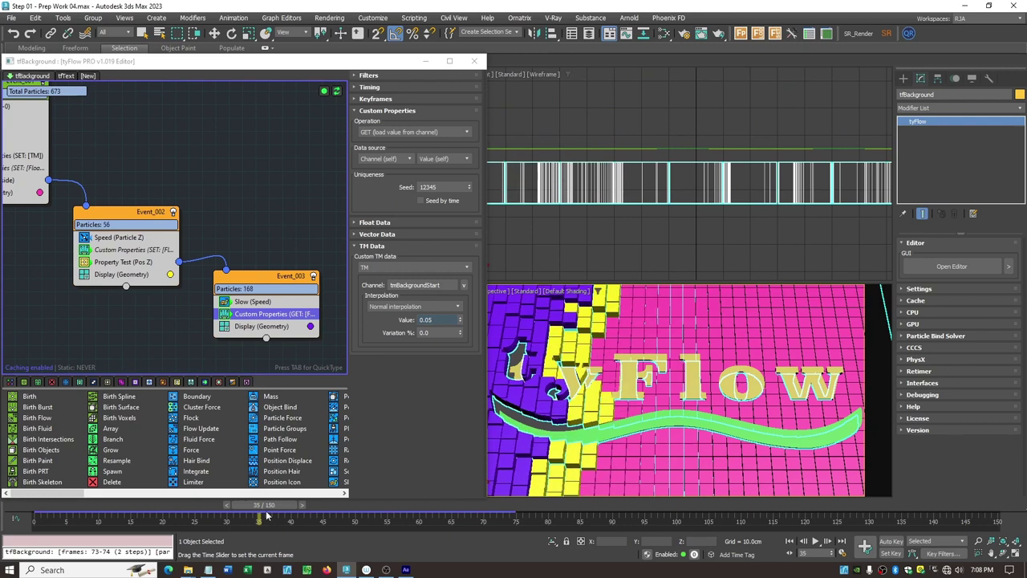
left_click(454, 307)
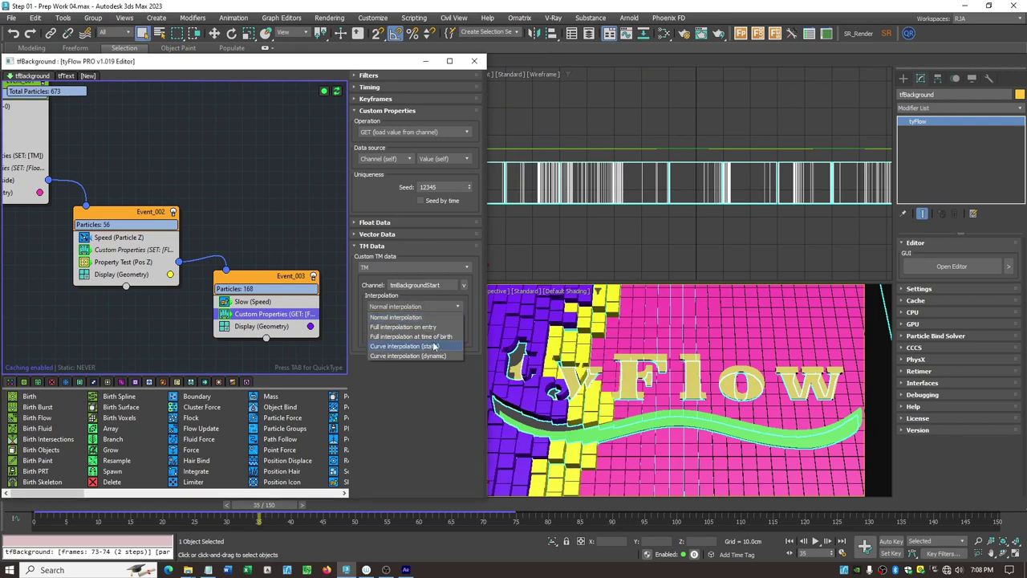
left_click(434, 347)
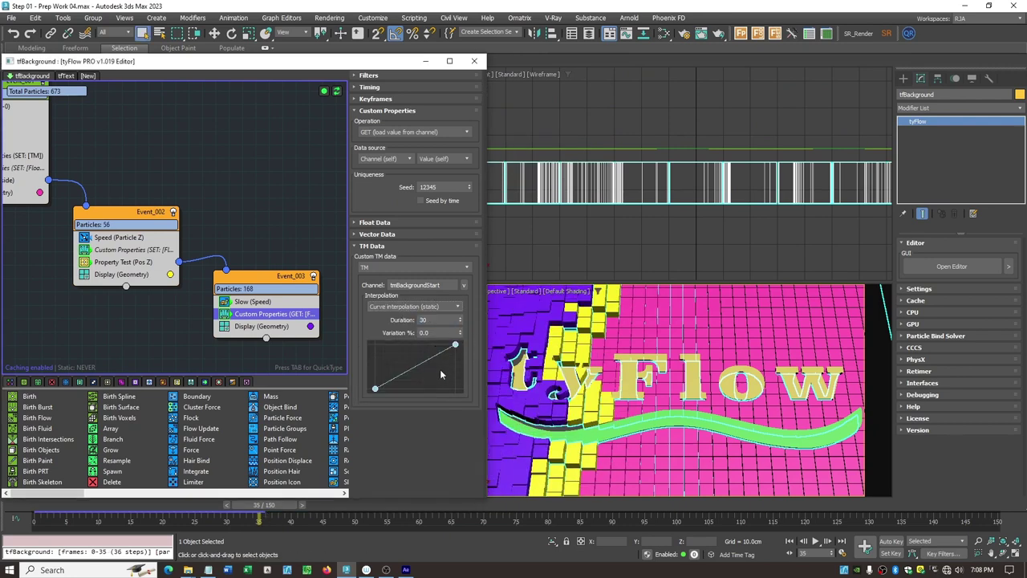
left_click(431, 364)
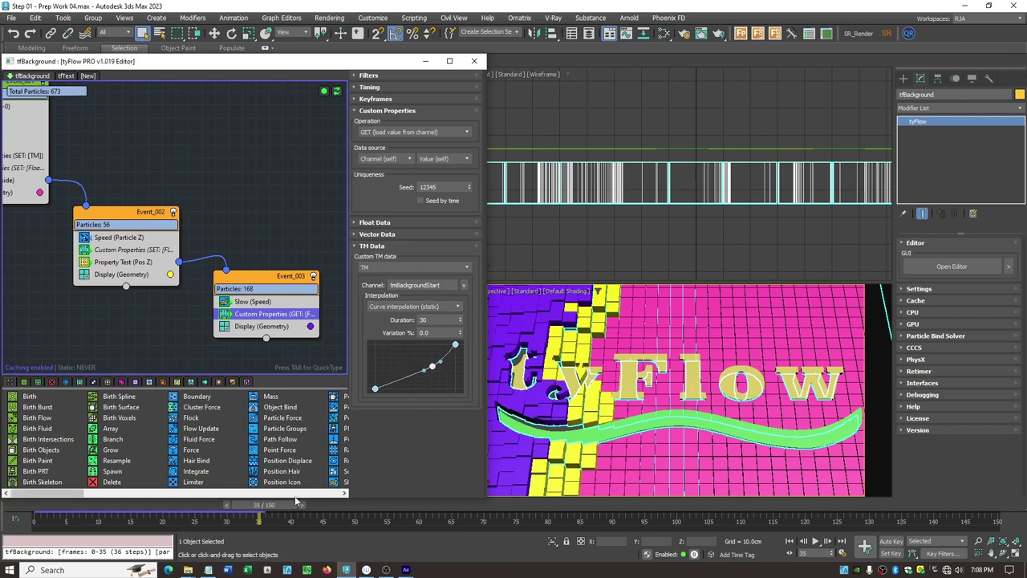
left_click_drag(282, 500, 428, 521)
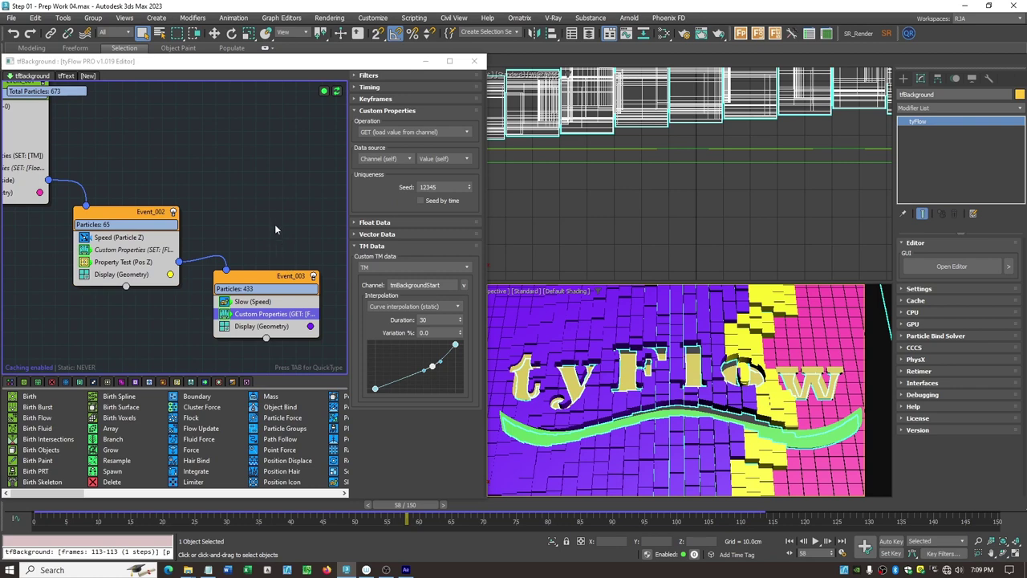
Step: Glance at the empty tfText flow, then return to tfBackground and zoom out to show all three events
left_click(62, 75)
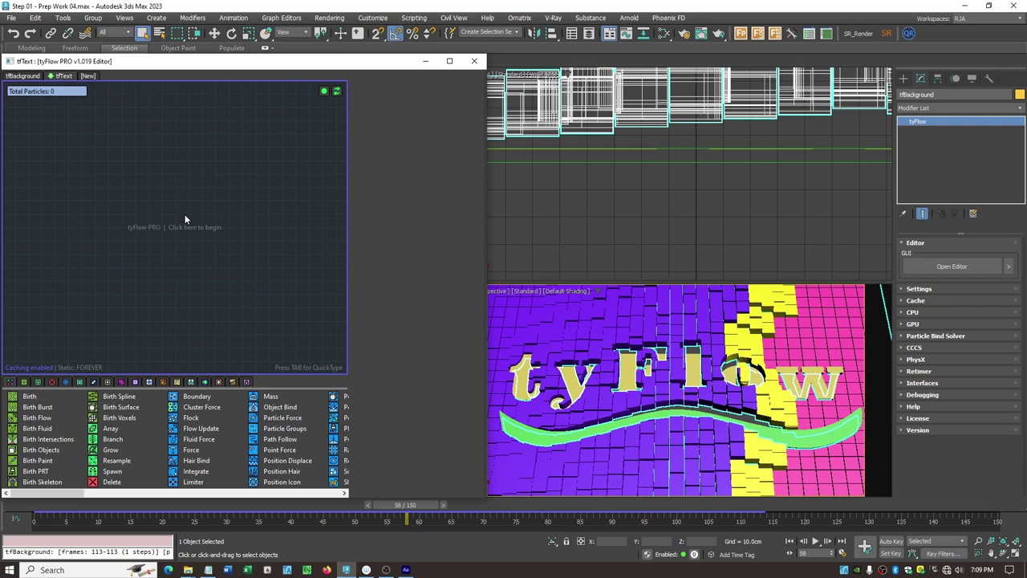
left_click(25, 76)
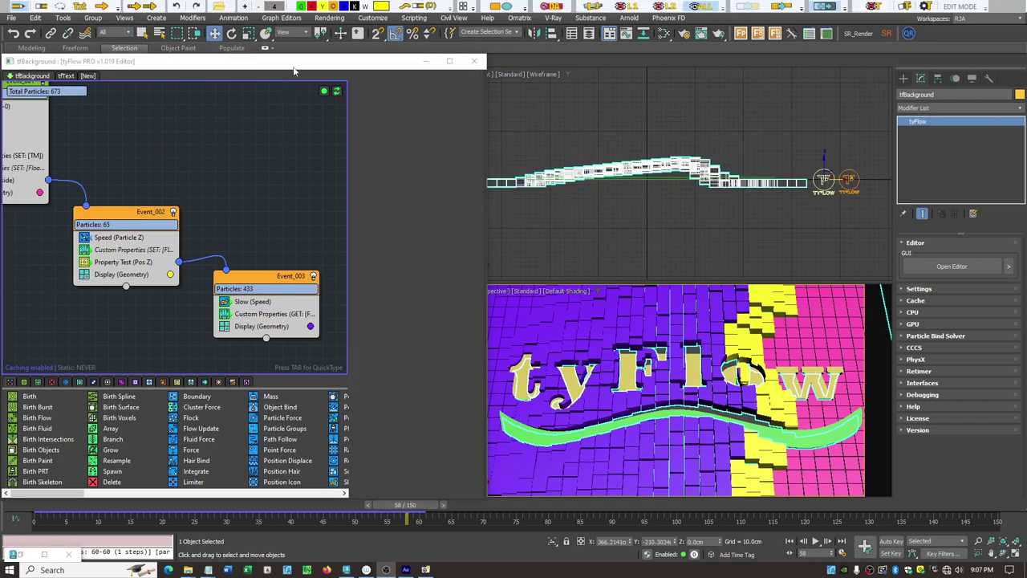
left_click(293, 71)
scroll(247, 203, "down", 1)
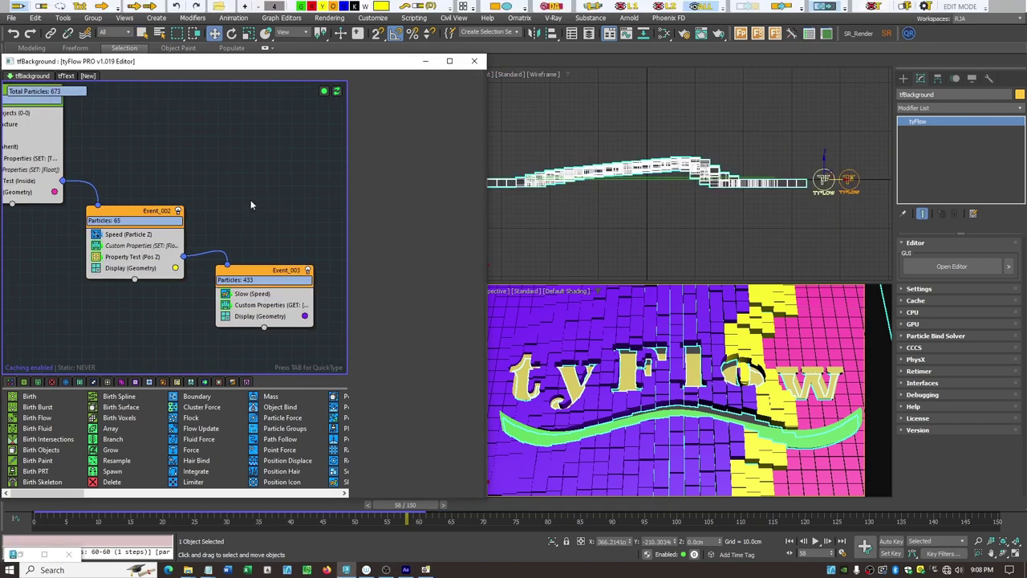
scroll(251, 200, "down", 1)
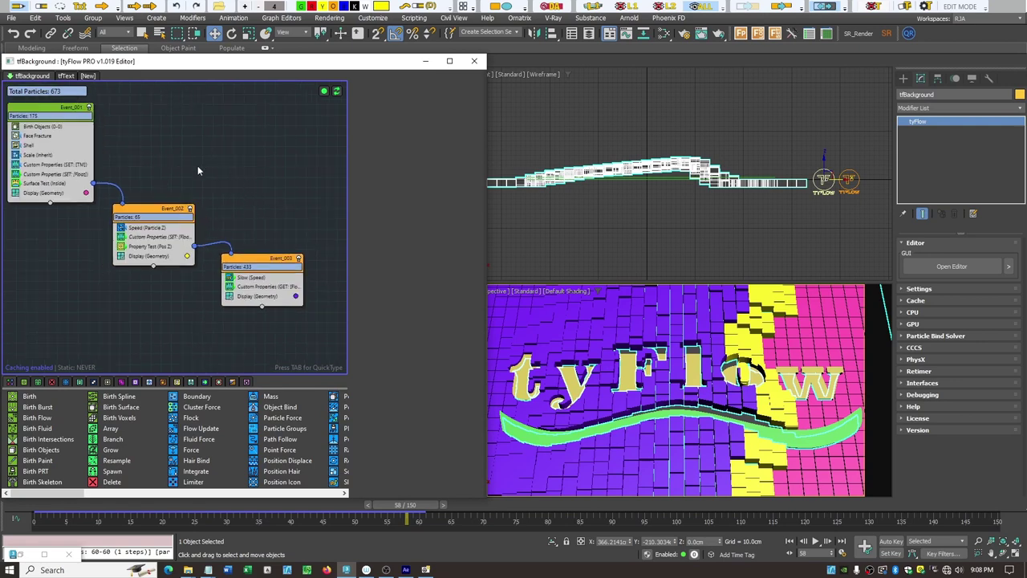
Step: Recentre the graph and display Event_001's Custom Properties (SET: Float) operator storing Position Z in bgPositionZ
middle_click_drag(200, 170, 213, 189)
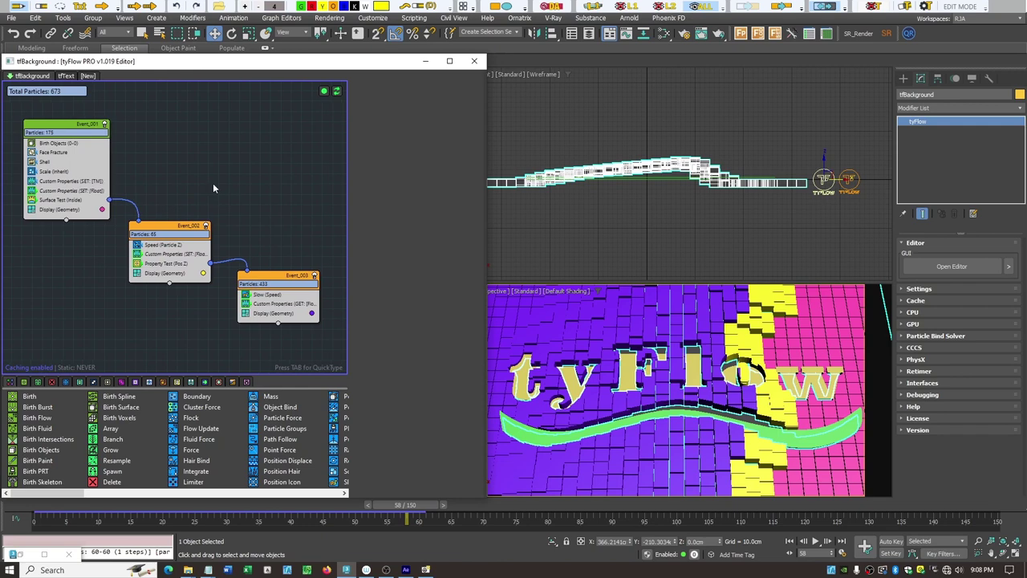
scroll(213, 187, "up", 1)
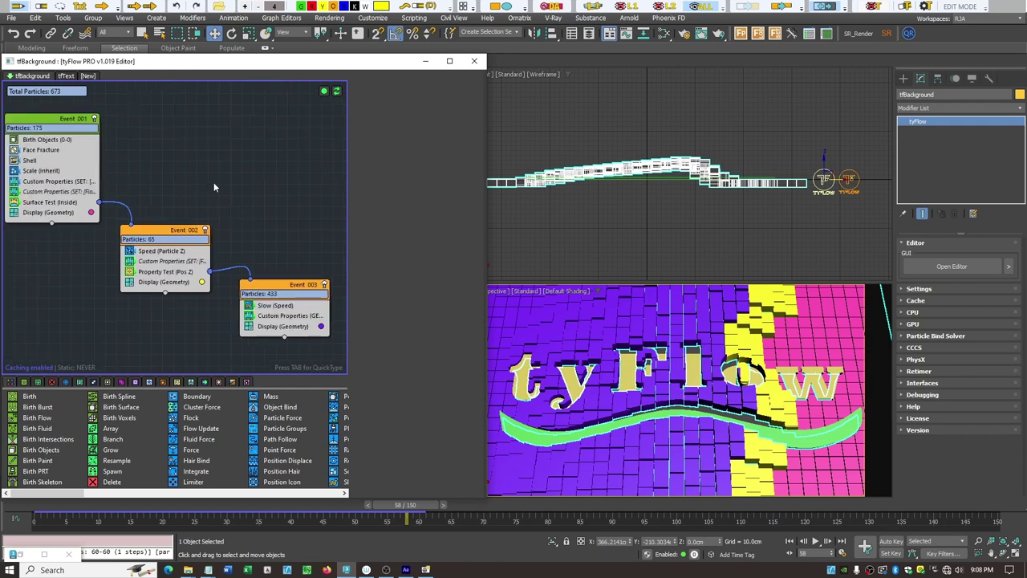
scroll(213, 187, "up", 1)
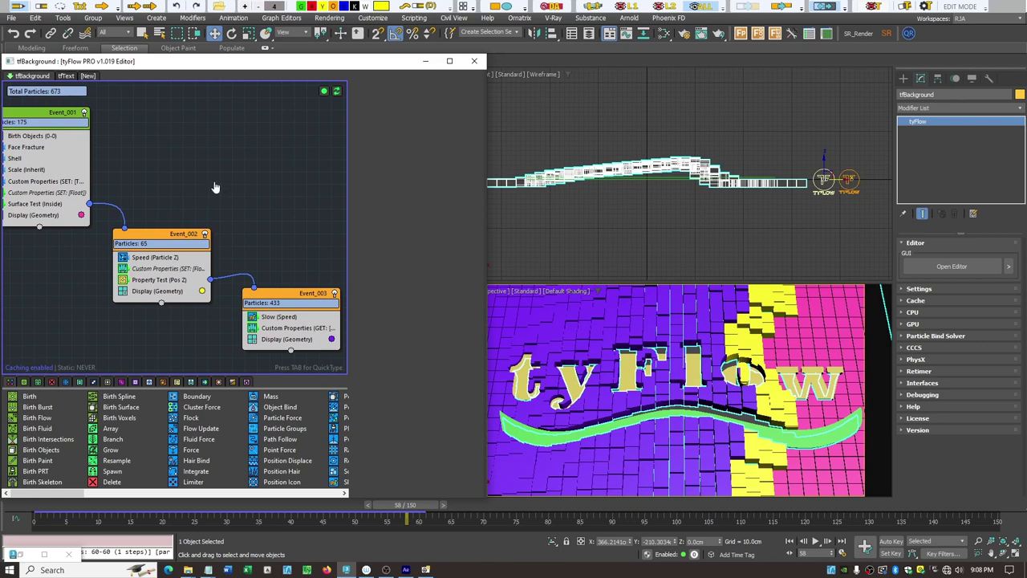
middle_click_drag(214, 187, 221, 189)
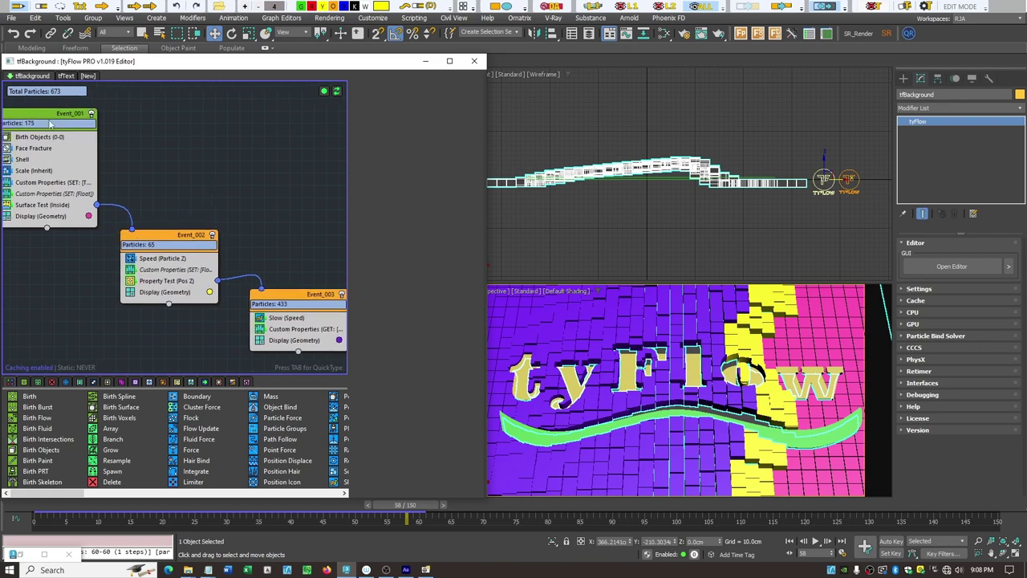
left_click(48, 122)
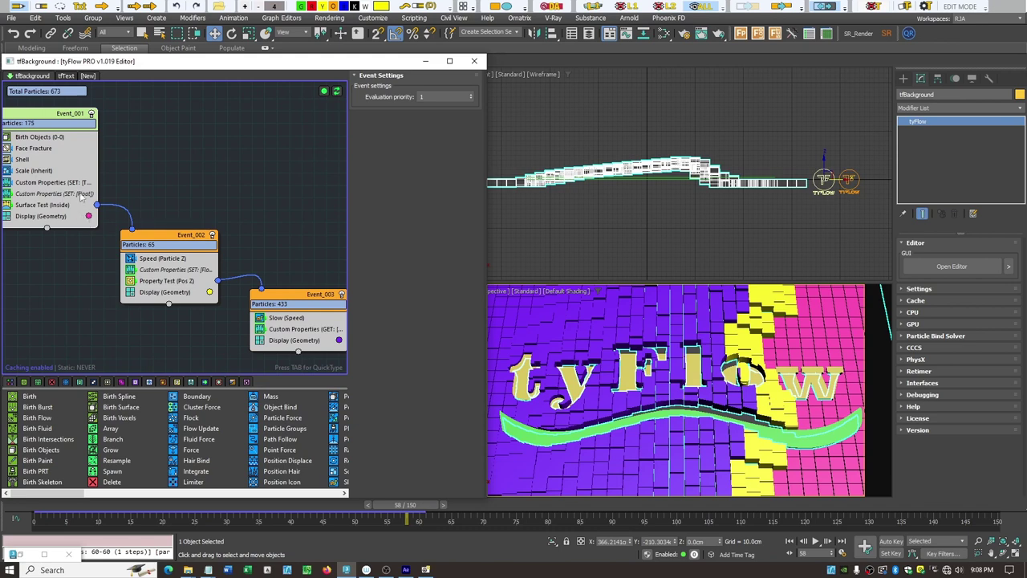
left_click(82, 195)
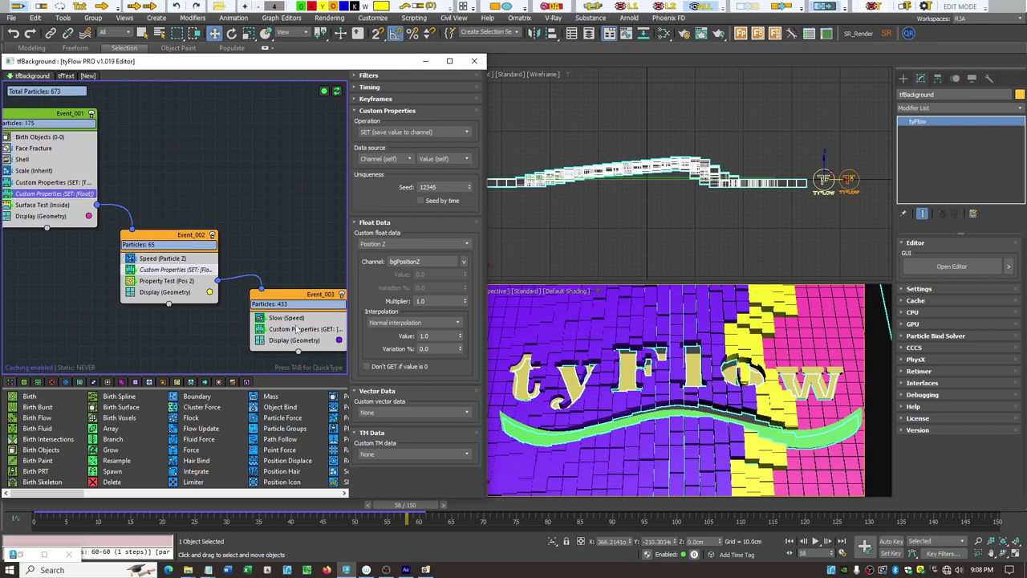
Step: Copy Event_002's Custom Properties SET operator and paste it instanced into Event_003 after Slow
right_click(166, 273)
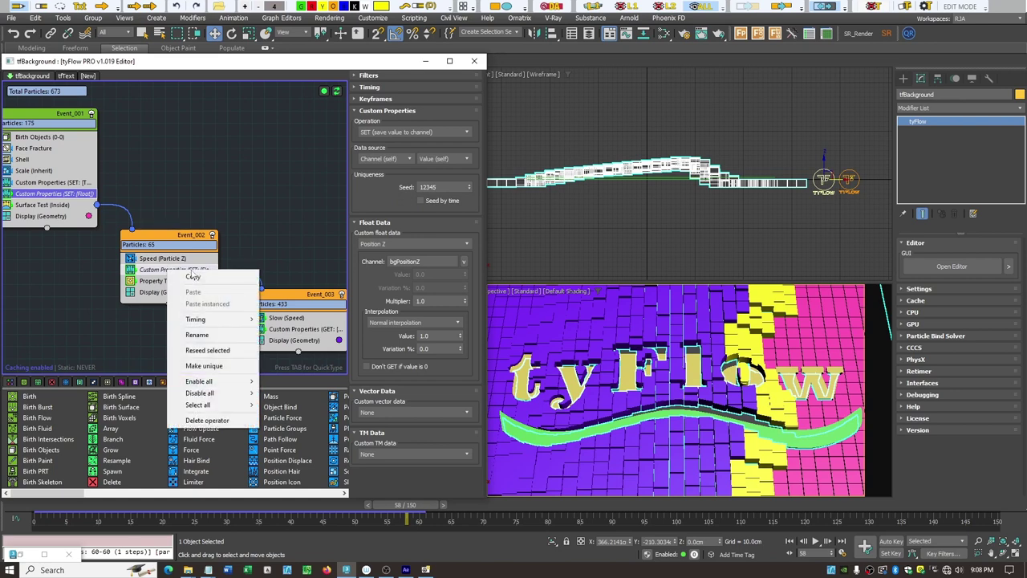
left_click(193, 276)
left_click(287, 318)
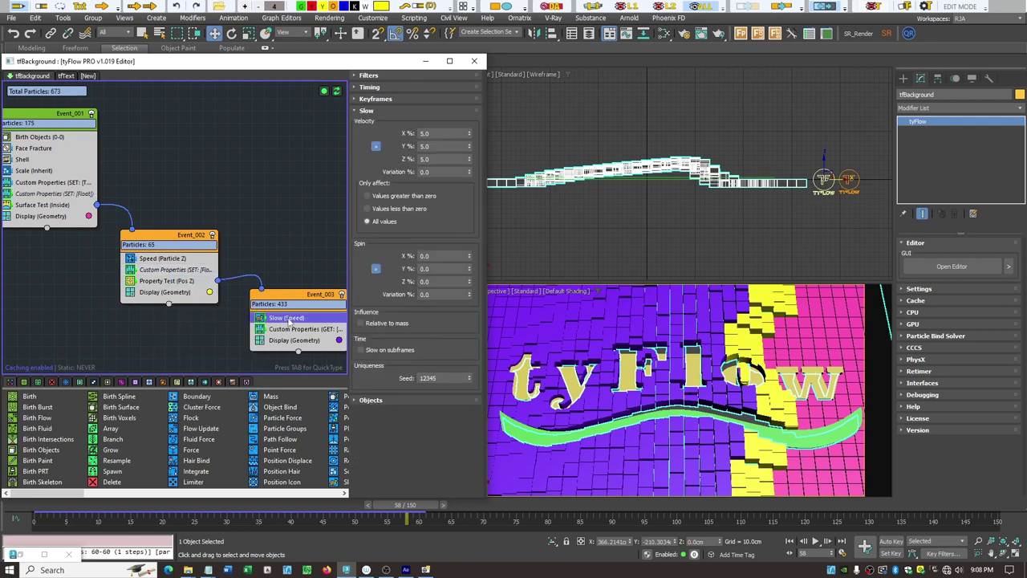
right_click(289, 320)
left_click(282, 329)
right_click(283, 328)
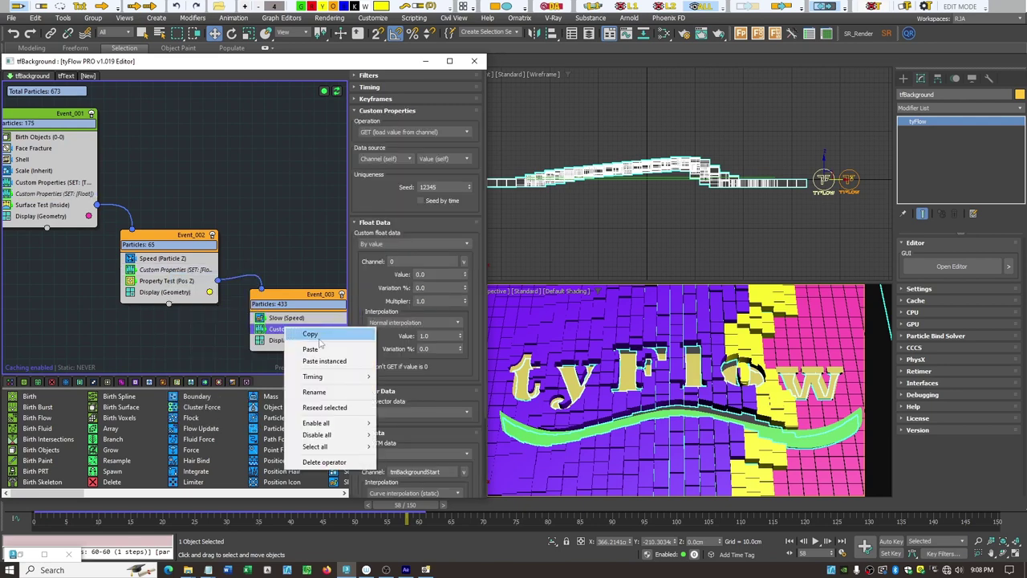
left_click(325, 362)
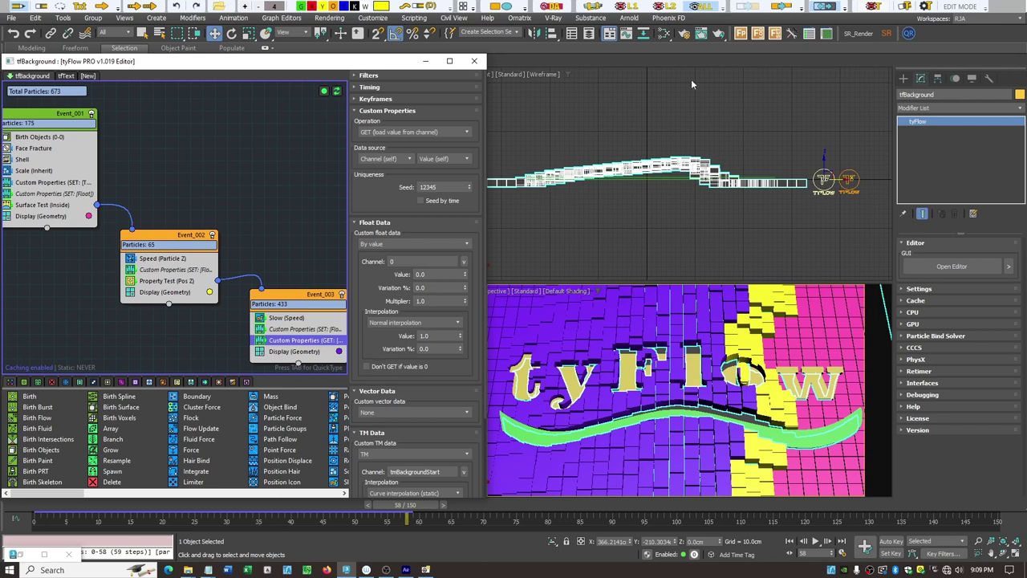
Step: Sketch a tiled slab on the screen overlay, then show Event_001's Shell settings (outer 0.0cm, inner 15.0cm)
left_click(824, 10)
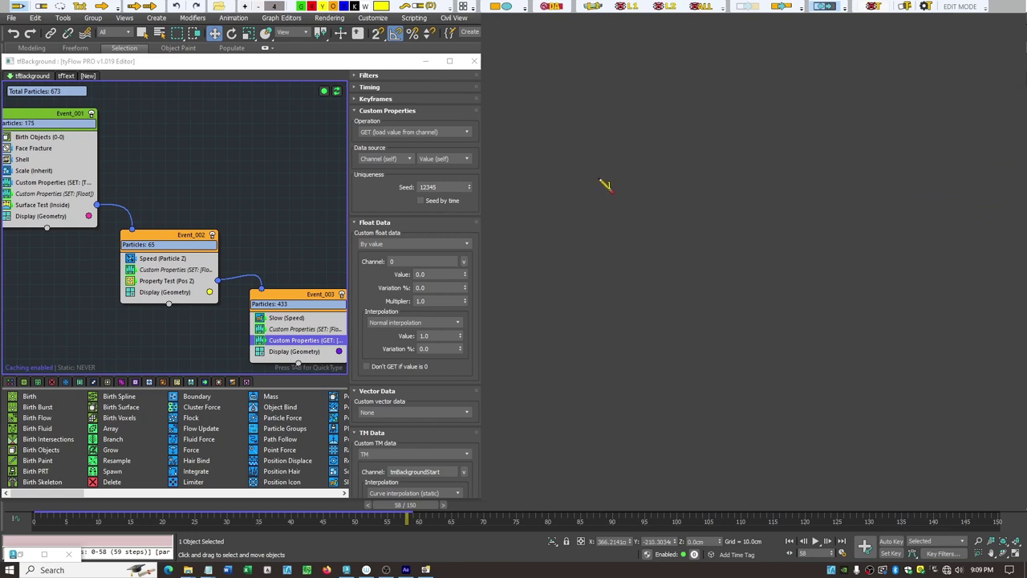
mouse_move(562, 195)
left_mouse_down()
mouse_move(696, 137)
mouse_move(772, 217)
mouse_move(559, 285)
mouse_move(520, 233)
mouse_move(570, 194)
left_mouse_up()
left_click_drag(537, 239, 704, 153)
left_click_drag(548, 261, 722, 170)
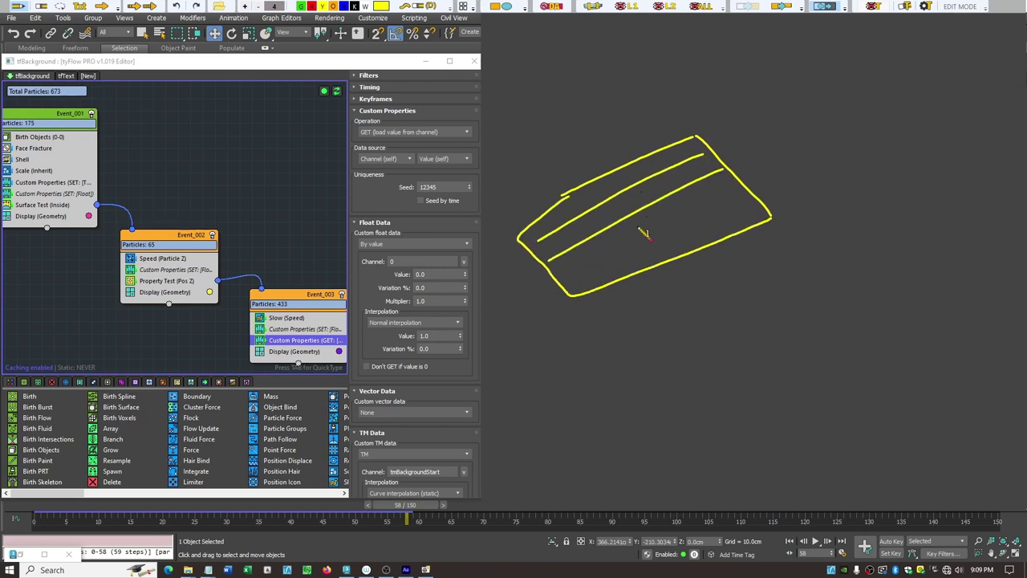
left_click_drag(574, 273, 760, 184)
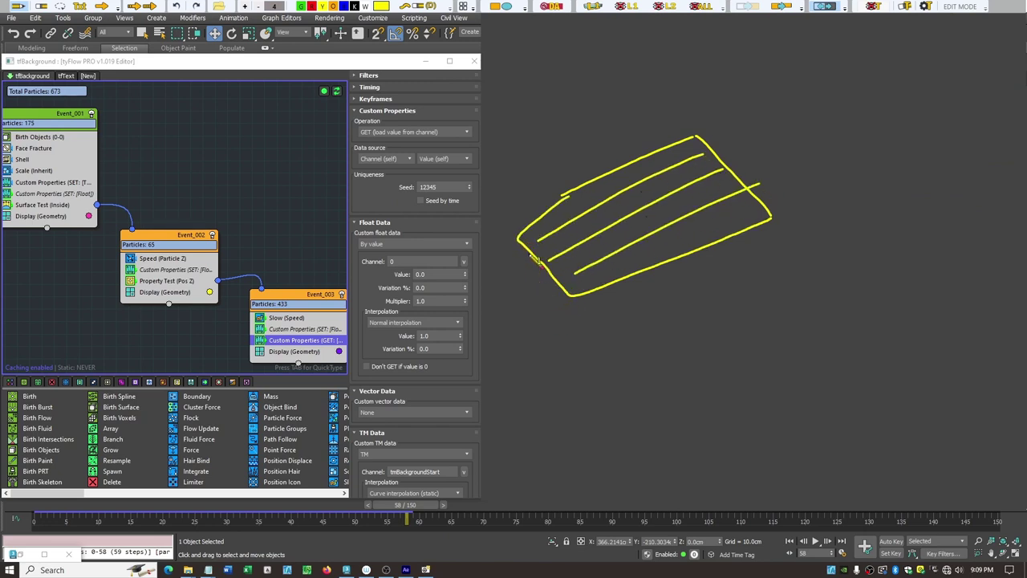
mouse_move(526, 252)
left_mouse_down()
mouse_move(528, 277)
mouse_move(568, 317)
mouse_move(520, 271)
mouse_move(517, 241)
left_mouse_up()
mouse_move(585, 321)
left_mouse_down()
mouse_move(774, 233)
mouse_move(773, 216)
left_mouse_up()
mouse_move(547, 231)
left_mouse_down()
mouse_move(616, 277)
mouse_move(618, 297)
left_mouse_up()
left_click_drag(594, 188, 670, 280)
mouse_move(639, 163)
left_mouse_down()
mouse_move(714, 233)
mouse_move(715, 255)
left_mouse_up()
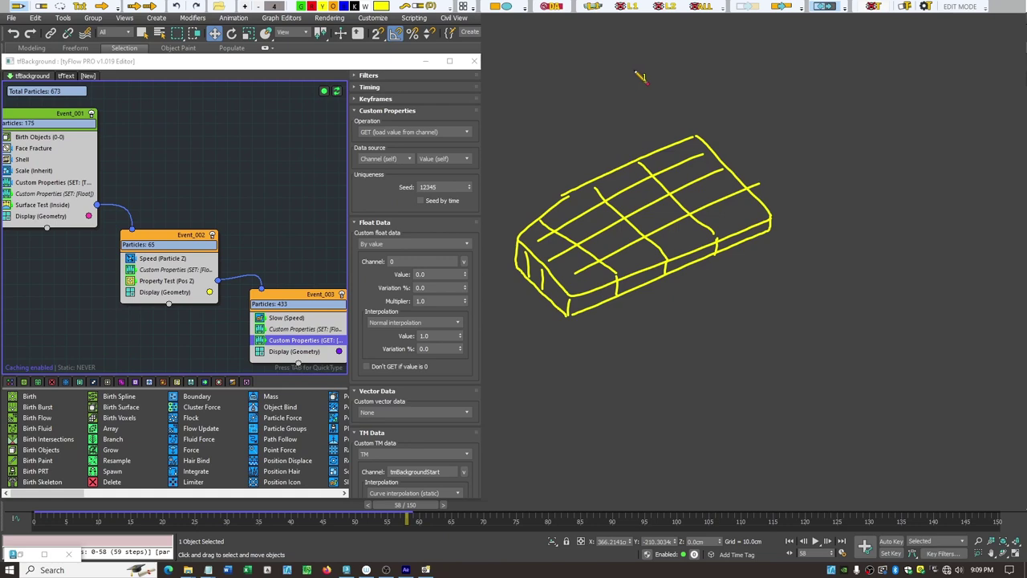
left_click(700, 8)
left_click(23, 159)
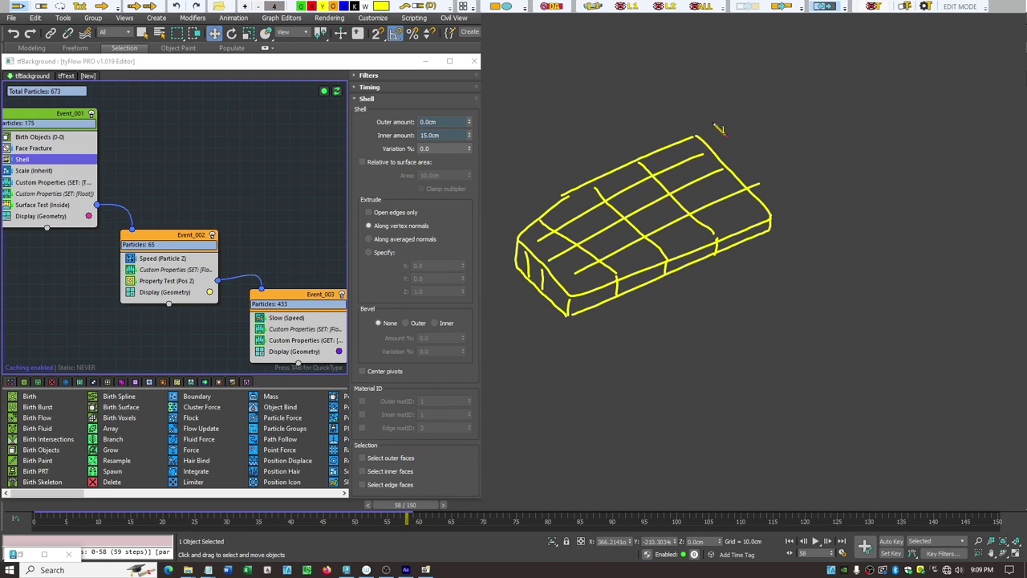
Step: Label the sketched slab's outer, inner and edge faces with O, I and E arrows
mouse_move(698, 138)
left_mouse_down()
mouse_move(747, 91)
mouse_move(731, 102)
left_mouse_up()
mouse_move(643, 310)
left_mouse_down()
mouse_move(642, 333)
mouse_move(649, 305)
left_mouse_up()
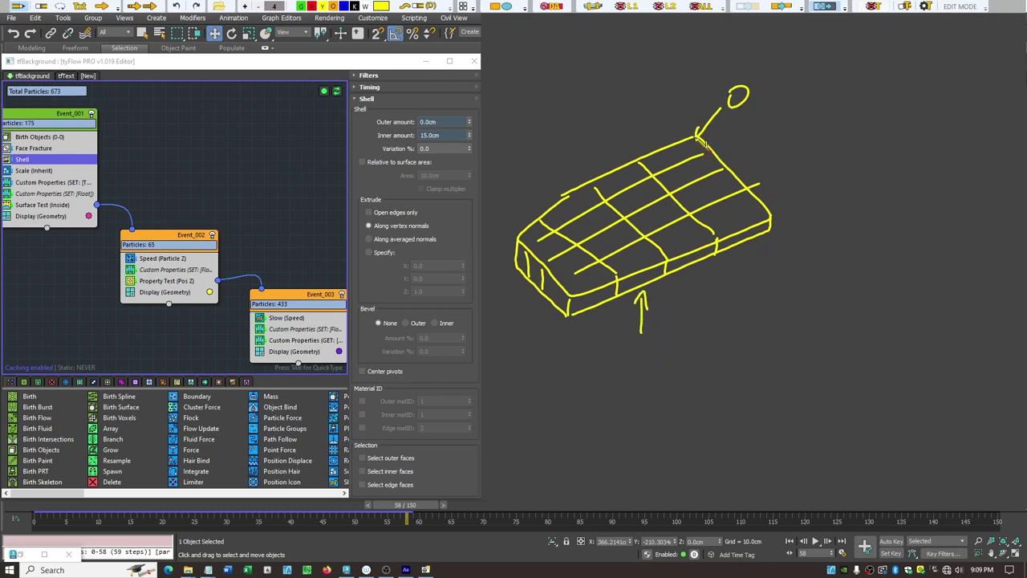
left_click_drag(695, 127, 707, 137)
left_click_drag(645, 342, 651, 356)
mouse_move(578, 303)
left_mouse_down()
mouse_move(511, 344)
mouse_move(518, 353)
left_mouse_up()
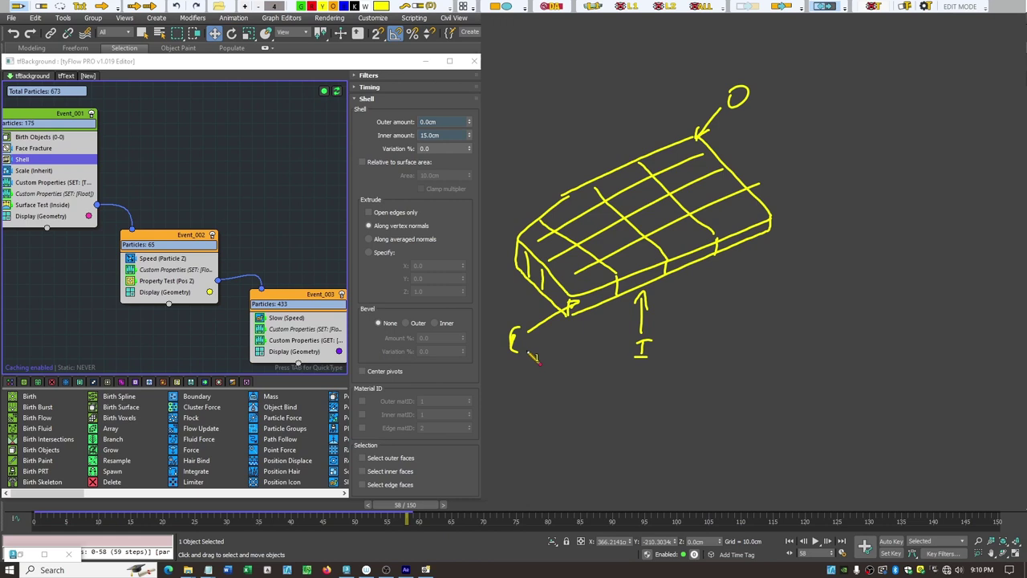
Step: Write a MULTI SUB OBJ heading with slots 1–4, labelling 3 TOP BG and 4 SIDE BG
mouse_move(805, 254)
left_mouse_down()
mouse_move(846, 230)
mouse_move(855, 248)
mouse_move(864, 230)
mouse_move(881, 225)
mouse_move(881, 235)
mouse_move(880, 216)
mouse_move(917, 232)
mouse_move(942, 218)
mouse_move(937, 237)
mouse_move(1006, 236)
left_mouse_up()
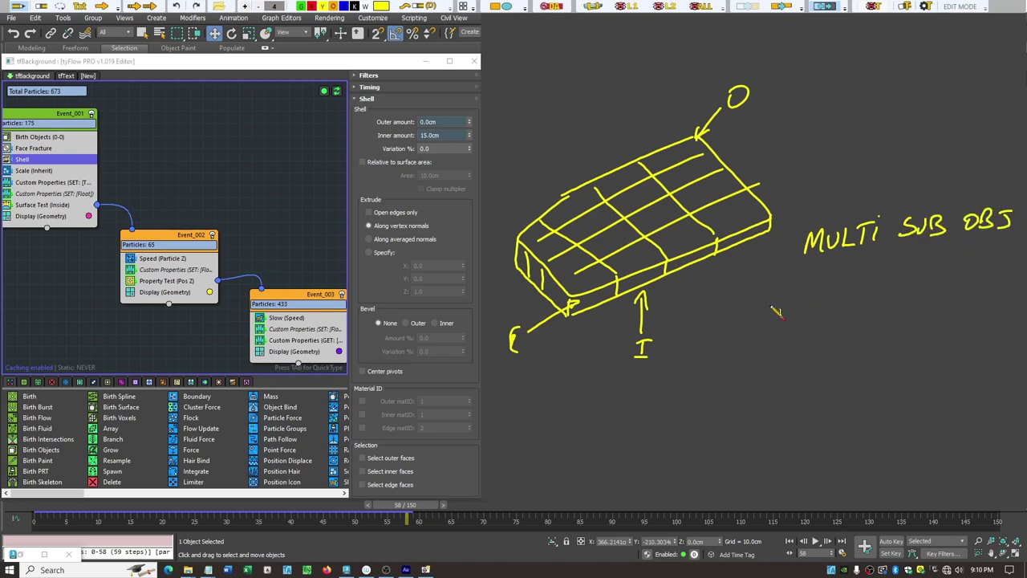
mouse_move(766, 283)
left_mouse_down()
mouse_move(779, 402)
mouse_move(801, 363)
mouse_move(799, 396)
left_mouse_up()
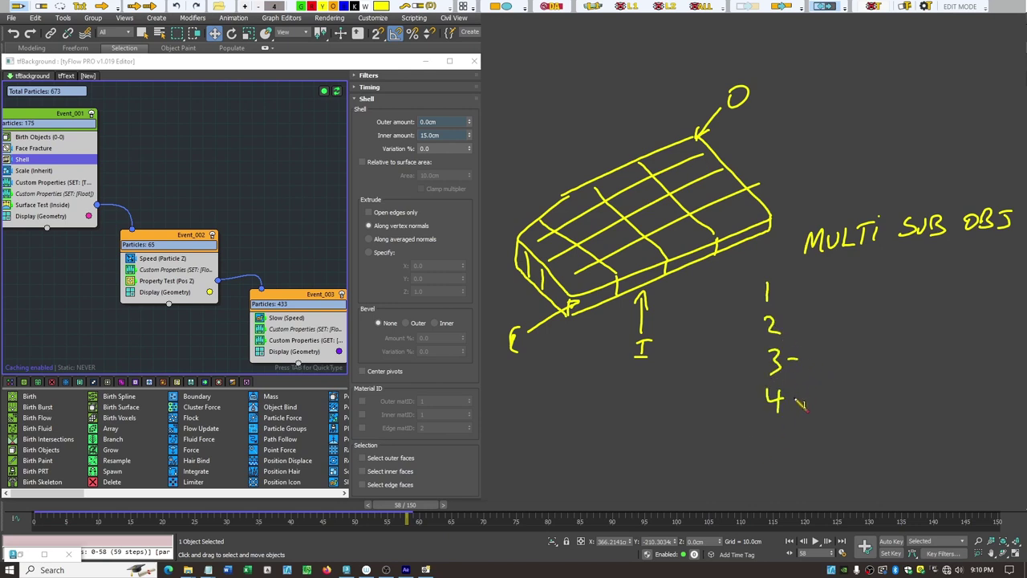
left_click_drag(790, 359, 794, 292)
mouse_move(808, 348)
left_mouse_down()
mouse_move(827, 347)
mouse_move(818, 365)
mouse_move(836, 348)
mouse_move(912, 351)
left_mouse_up()
mouse_move(828, 391)
left_mouse_down()
mouse_move(817, 407)
mouse_move(844, 406)
left_mouse_up()
mouse_move(844, 391)
left_mouse_down()
mouse_move(846, 406)
mouse_move(898, 392)
mouse_move(922, 405)
mouse_move(913, 390)
left_mouse_up()
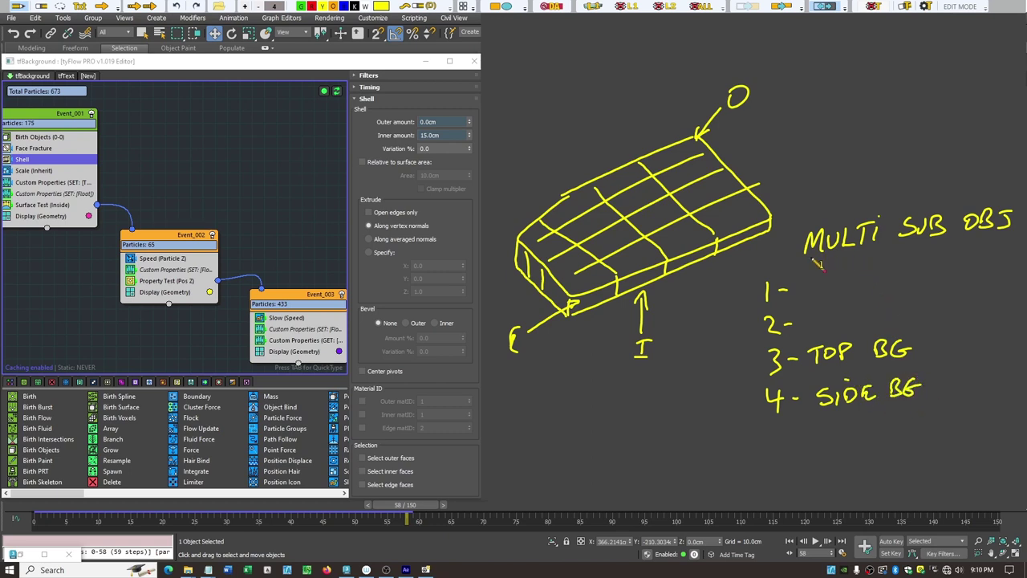
Step: Label material slot 1 as TOP TEXT + LINE
left_click_drag(801, 279, 820, 278)
mouse_move(811, 280)
left_mouse_down()
mouse_move(811, 298)
mouse_move(827, 281)
mouse_move(835, 299)
left_mouse_up()
mouse_move(834, 282)
left_mouse_down()
mouse_move(847, 306)
mouse_move(876, 274)
left_mouse_up()
mouse_move(868, 275)
left_mouse_down()
mouse_move(870, 290)
mouse_move(910, 290)
mouse_move(923, 272)
left_mouse_up()
mouse_move(917, 272)
left_mouse_down()
mouse_move(917, 288)
mouse_move(932, 270)
mouse_move(946, 278)
left_mouse_up()
mouse_move(938, 270)
left_mouse_down()
mouse_move(937, 285)
mouse_move(974, 284)
left_mouse_up()
left_click_drag(976, 279, 990, 268)
mouse_move(997, 268)
left_mouse_down()
mouse_move(995, 282)
mouse_move(1008, 282)
left_mouse_up()
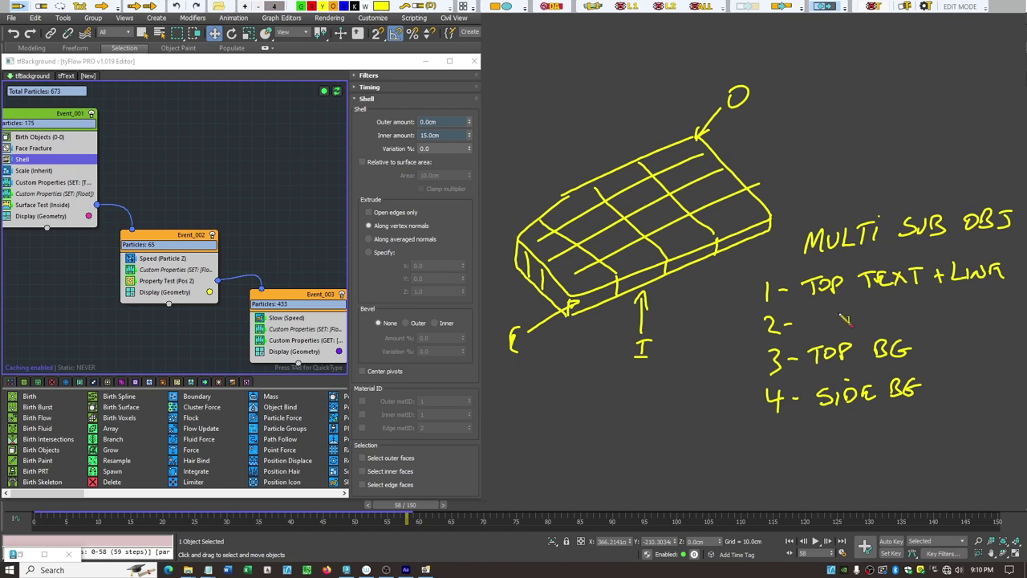
Step: Label slot 2 as SIDE TXT + LINE, then clear all drawings from the overlay
mouse_move(826, 308)
left_mouse_down()
mouse_move(834, 320)
mouse_move(815, 321)
left_mouse_up()
mouse_move(836, 310)
left_mouse_down()
mouse_move(835, 323)
mouse_move(868, 321)
mouse_move(870, 305)
left_mouse_up()
mouse_move(859, 313)
left_mouse_down()
mouse_move(897, 316)
mouse_move(906, 298)
left_mouse_up()
mouse_move(906, 307)
left_mouse_down()
mouse_move(921, 319)
mouse_move(909, 320)
mouse_move(931, 308)
mouse_move(928, 318)
left_mouse_up()
mouse_move(952, 301)
left_mouse_down()
mouse_move(953, 319)
mouse_move(982, 316)
left_mouse_up()
mouse_move(988, 318)
left_mouse_down()
mouse_move(1006, 313)
mouse_move(1004, 297)
left_mouse_up()
mouse_move(1008, 299)
left_mouse_down()
mouse_move(1010, 311)
mouse_move(1017, 297)
left_mouse_up()
left_click_drag(1009, 311, 1021, 310)
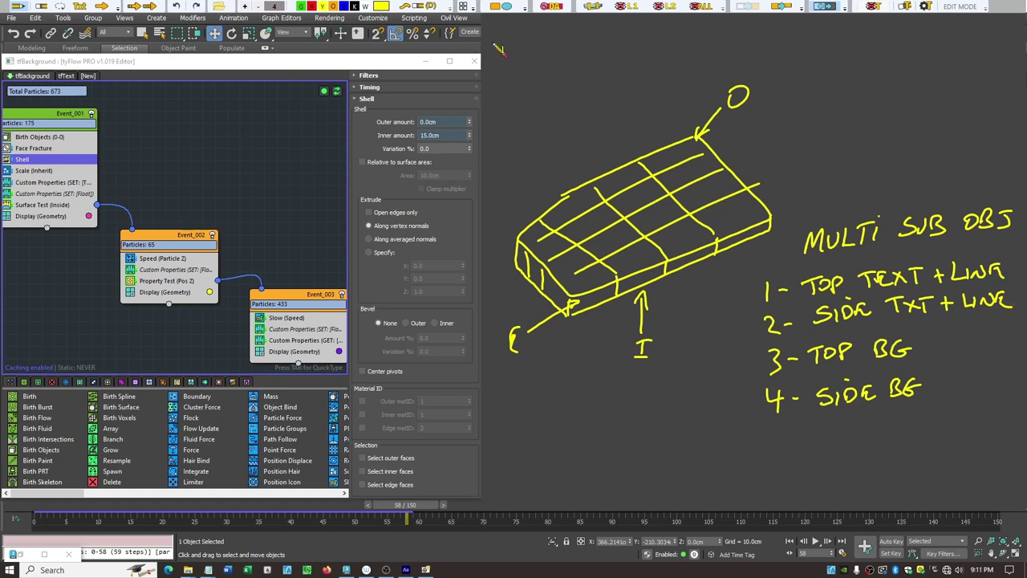
key("e")
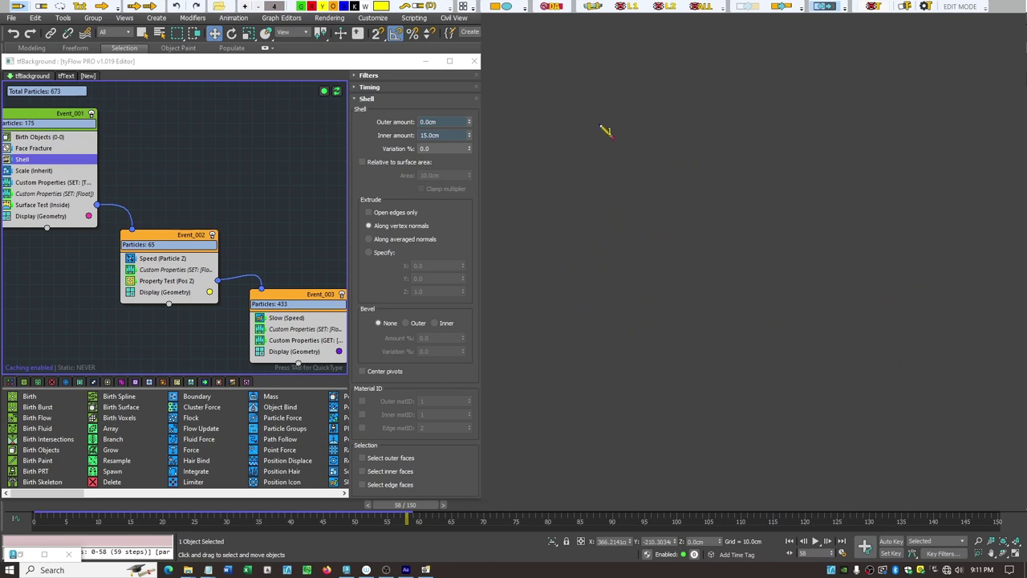
Step: Sketch a rectangular span resting on three supports at left, middle and right
mouse_move(602, 104)
left_mouse_down()
mouse_move(602, 156)
mouse_move(610, 102)
mouse_move(794, 96)
mouse_move(798, 171)
mouse_move(601, 183)
mouse_move(601, 157)
left_mouse_up()
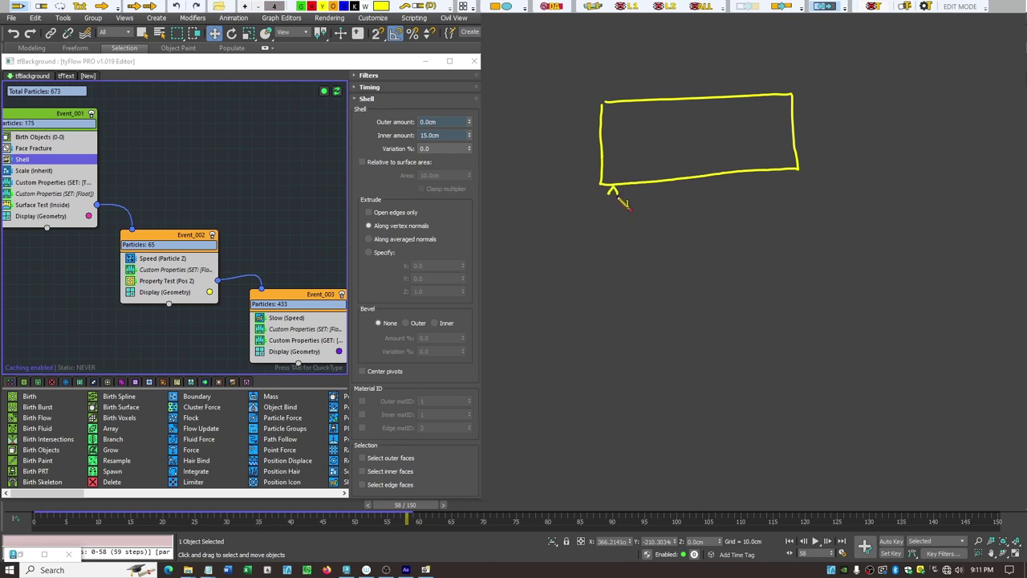
left_click_drag(617, 194, 607, 196)
mouse_move(692, 187)
left_mouse_down()
mouse_move(697, 200)
mouse_move(687, 193)
left_mouse_up()
left_click_drag(797, 187, 795, 203)
Step: Mark the span's ends LH = 0 and RH = 100
left_click_drag(572, 78, 583, 91)
left_click_drag(583, 85, 602, 81)
mouse_move(595, 88)
left_mouse_down()
mouse_move(619, 72)
mouse_move(619, 92)
left_mouse_up()
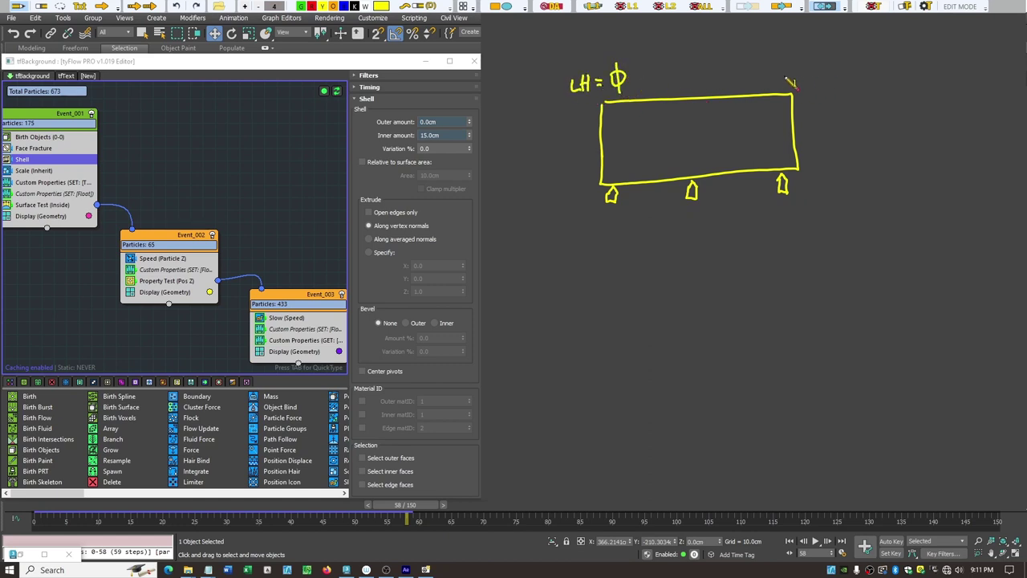
left_click_drag(768, 67, 767, 82)
mouse_move(768, 68)
left_mouse_down()
mouse_move(776, 83)
mouse_move(788, 74)
left_mouse_up()
mouse_move(788, 67)
left_mouse_down()
mouse_move(788, 83)
mouse_move(805, 78)
left_mouse_up()
mouse_move(818, 65)
left_mouse_down()
mouse_move(817, 80)
mouse_move(837, 67)
left_mouse_up()
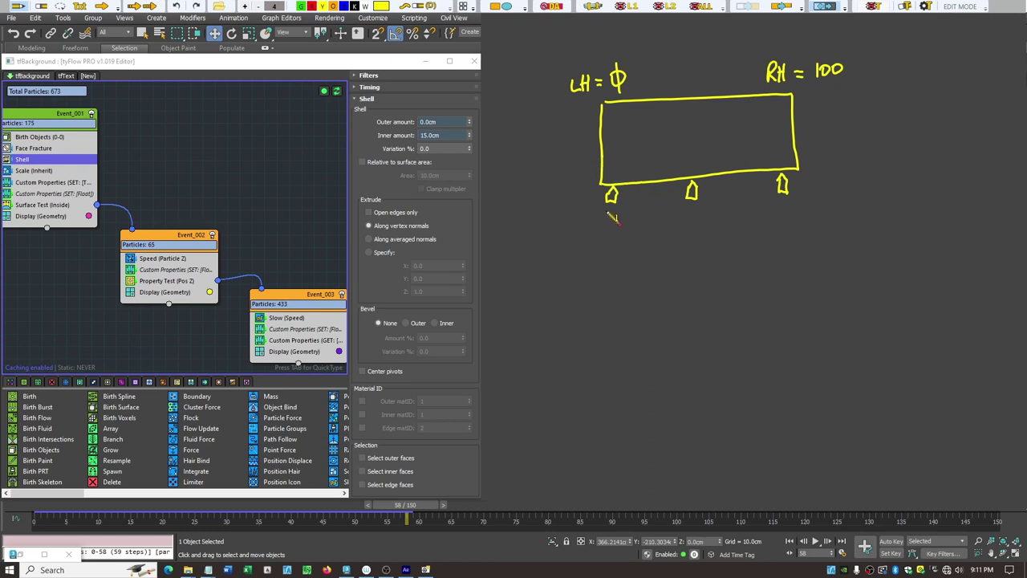
Step: Label the supports COL 1, COL 2 and COL 3 and write MAPPING below
mouse_move(606, 212)
left_mouse_down()
mouse_move(605, 224)
mouse_move(612, 214)
mouse_move(617, 224)
mouse_move(609, 244)
left_mouse_up()
mouse_move(686, 207)
left_mouse_down()
mouse_move(687, 218)
mouse_move(693, 208)
left_mouse_up()
left_click_drag(699, 202, 712, 238)
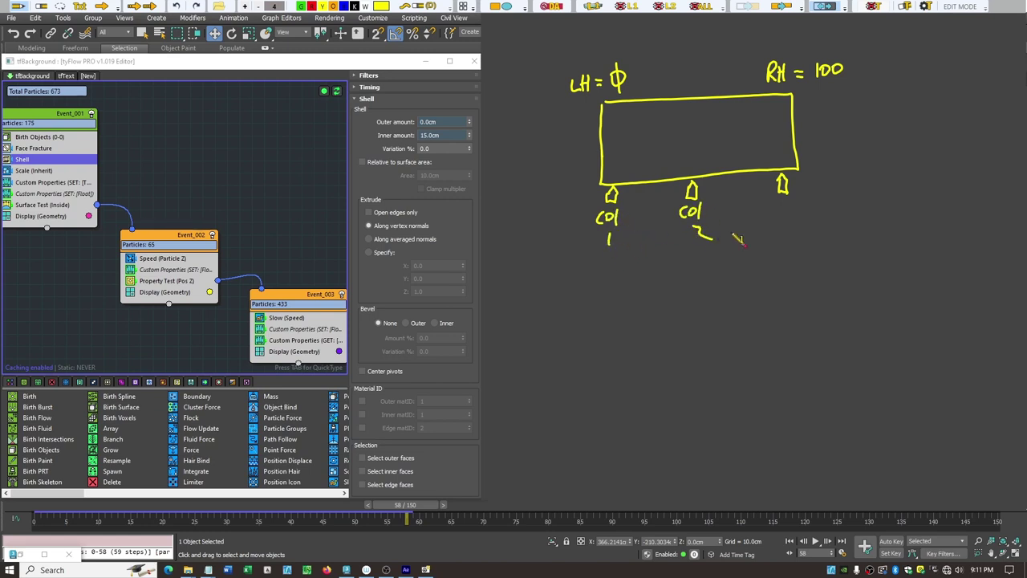
left_click_drag(783, 201, 778, 210)
mouse_move(789, 200)
left_mouse_down()
mouse_move(806, 210)
mouse_move(788, 231)
left_mouse_up()
mouse_move(555, 295)
left_mouse_down()
mouse_move(571, 276)
mouse_move(603, 294)
mouse_move(640, 280)
mouse_move(632, 272)
mouse_move(695, 277)
mouse_move(743, 266)
left_mouse_up()
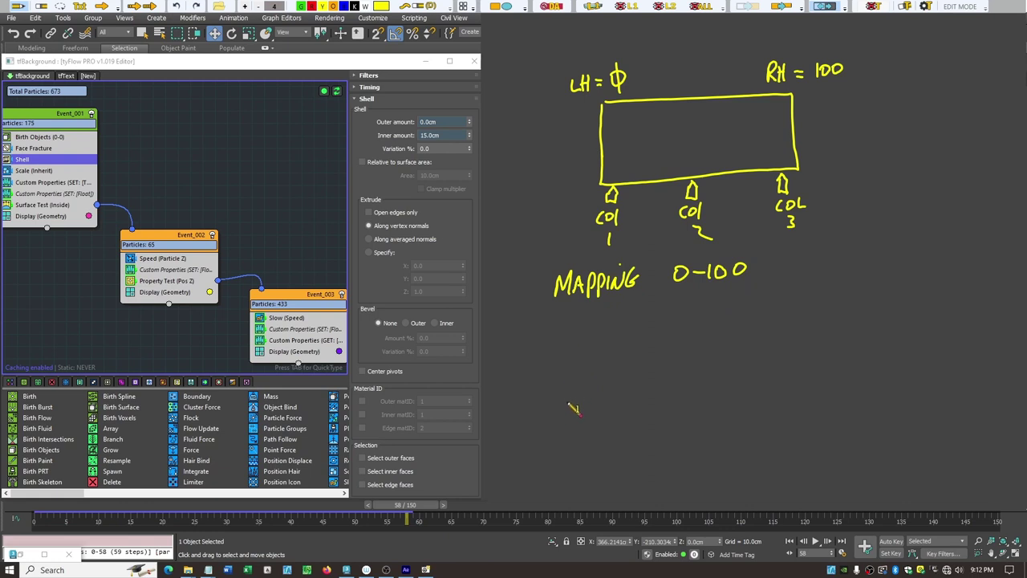
Step: Sketch three cubes, the third one sitting higher
mouse_move(564, 391)
left_mouse_down()
mouse_move(598, 383)
mouse_move(599, 416)
mouse_move(565, 416)
mouse_move(552, 394)
mouse_move(563, 416)
left_mouse_up()
mouse_move(553, 371)
left_mouse_down()
mouse_move(600, 384)
mouse_move(656, 358)
mouse_move(672, 383)
mouse_move(617, 361)
mouse_move(628, 406)
mouse_move(654, 406)
mouse_move(662, 374)
left_mouse_up()
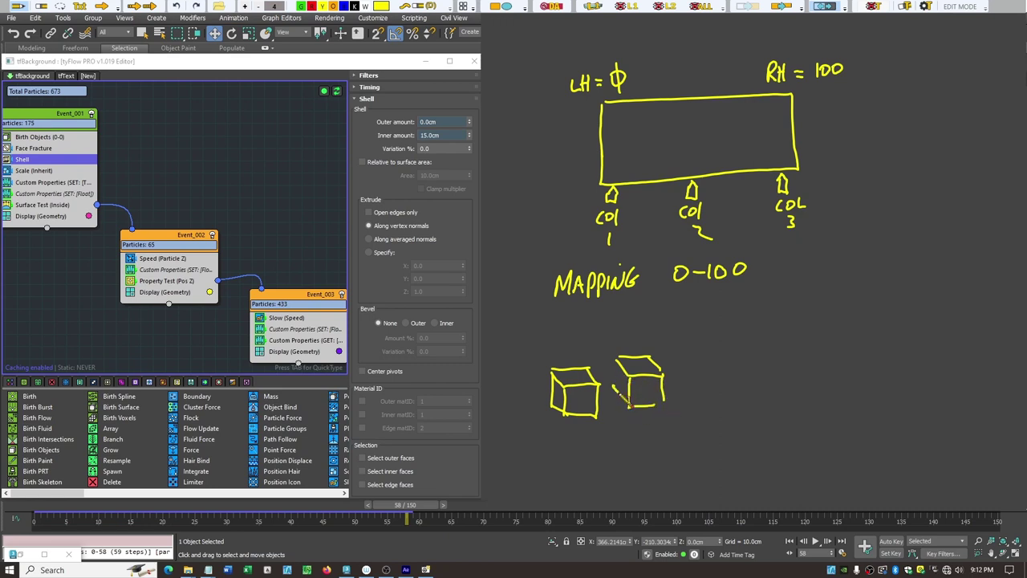
left_click_drag(629, 405, 613, 363)
mouse_move(679, 344)
left_mouse_down()
mouse_move(679, 373)
mouse_move(720, 372)
left_mouse_up()
mouse_move(678, 345)
left_mouse_down()
mouse_move(665, 332)
mouse_move(676, 346)
mouse_move(689, 324)
mouse_move(699, 330)
mouse_move(711, 371)
left_mouse_up()
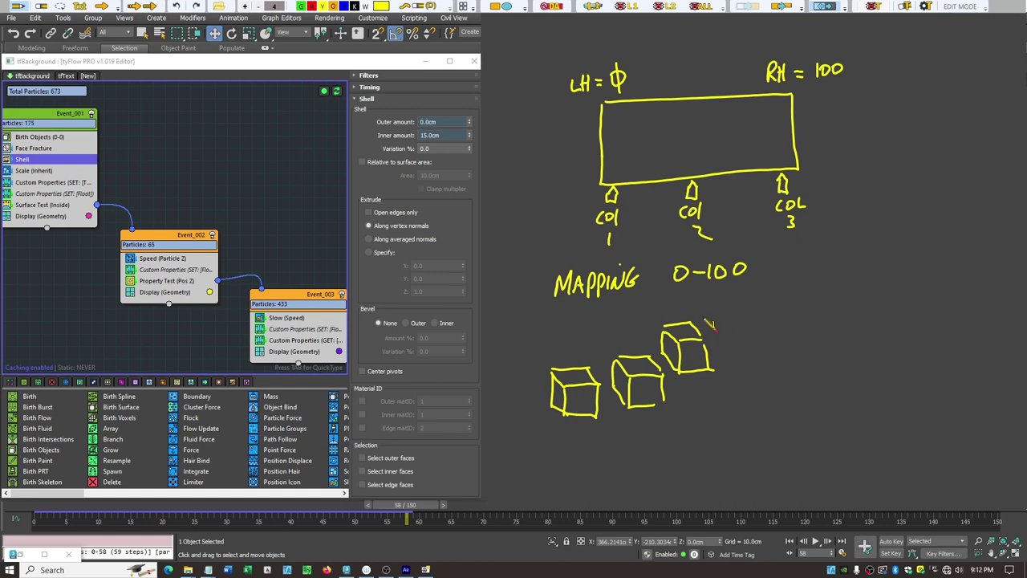
Step: Note the cubes' Z value is NOT = 0 TO100 and draw a 0–43 range arrow
mouse_move(714, 308)
left_mouse_down()
mouse_move(694, 319)
mouse_move(759, 304)
mouse_move(796, 310)
mouse_move(793, 295)
mouse_move(802, 306)
left_mouse_up()
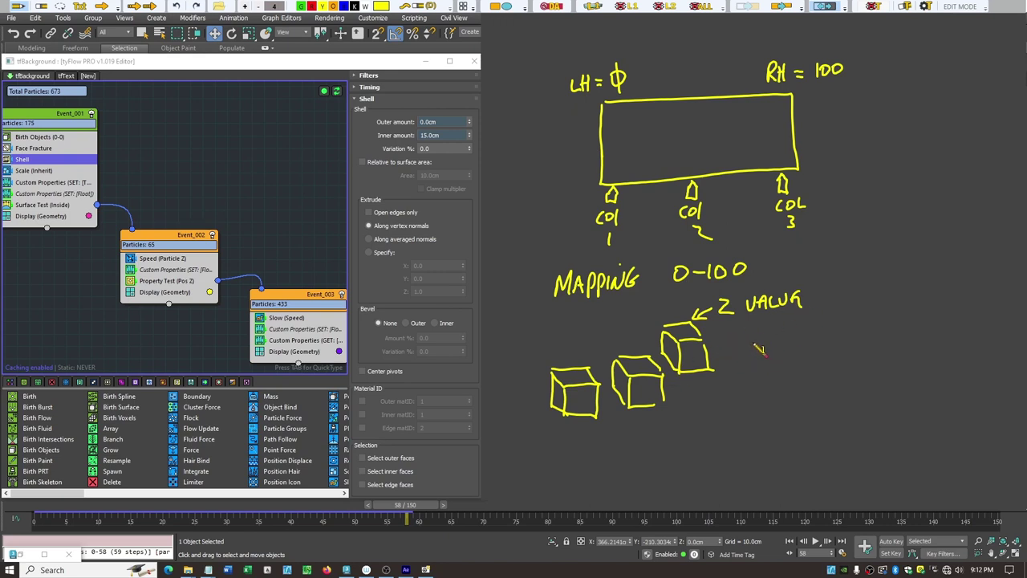
mouse_move(749, 347)
left_mouse_down()
mouse_move(758, 334)
mouse_move(771, 346)
mouse_move(780, 333)
mouse_move(810, 333)
left_mouse_up()
left_click_drag(799, 340, 867, 325)
mouse_move(860, 325)
left_mouse_down()
mouse_move(859, 342)
mouse_move(874, 328)
mouse_move(888, 340)
mouse_move(912, 322)
left_mouse_up()
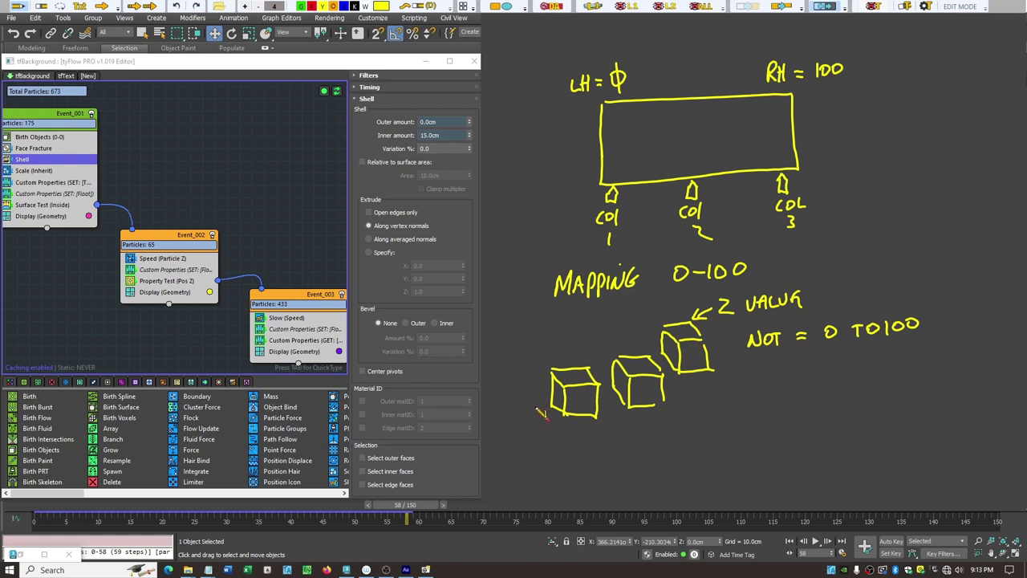
mouse_move(536, 405)
left_mouse_down()
mouse_move(535, 414)
mouse_move(536, 404)
left_mouse_up()
mouse_move(524, 315)
left_mouse_down()
mouse_move(538, 324)
mouse_move(511, 354)
mouse_move(511, 390)
left_mouse_up()
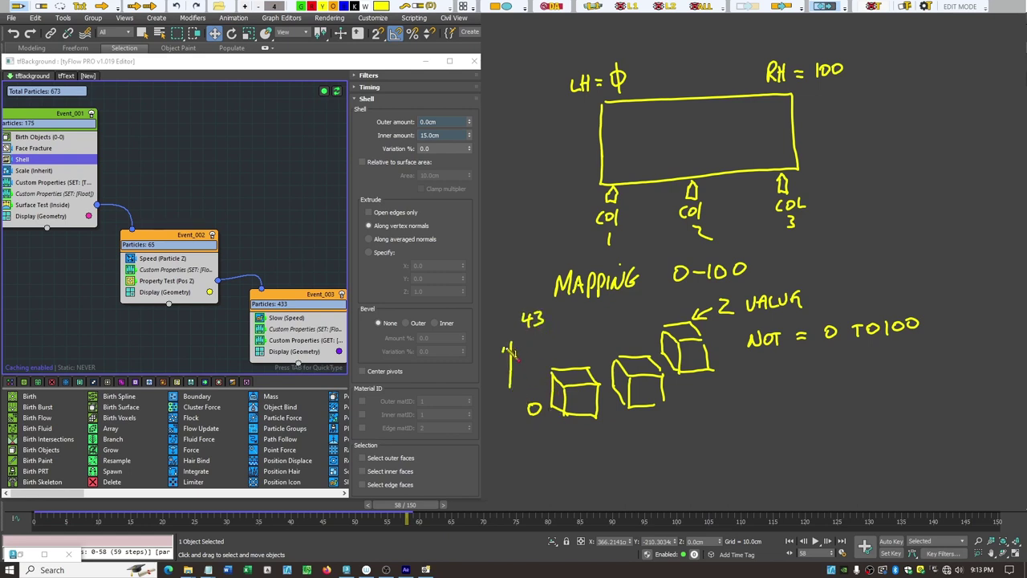
mouse_move(503, 350)
left_mouse_down()
mouse_move(517, 349)
mouse_move(517, 377)
left_mouse_up()
Step: Back in the editor, select Event_001's float Custom Properties and search QuickType for 'mappi'
left_click(704, 8)
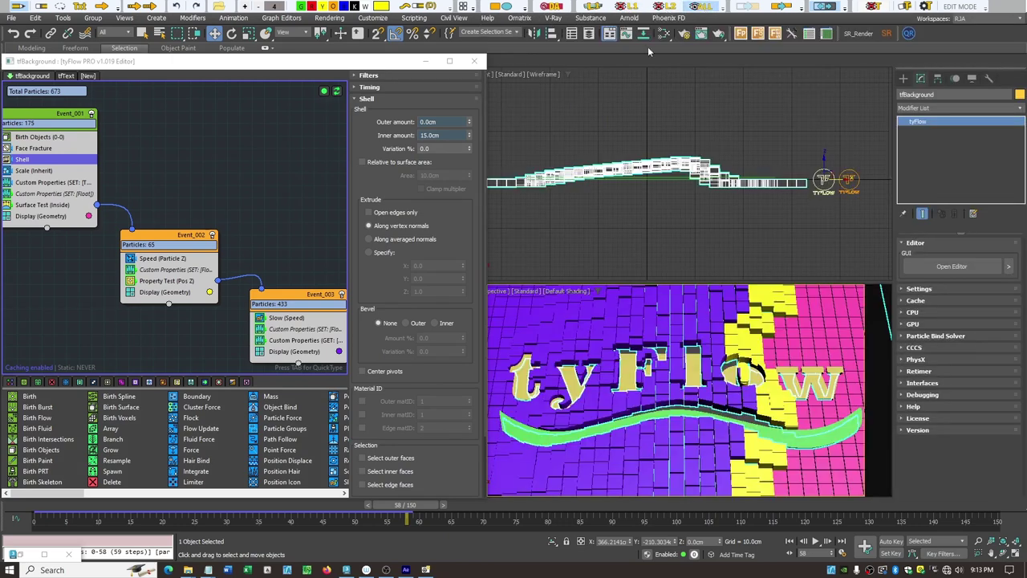
left_click(46, 183)
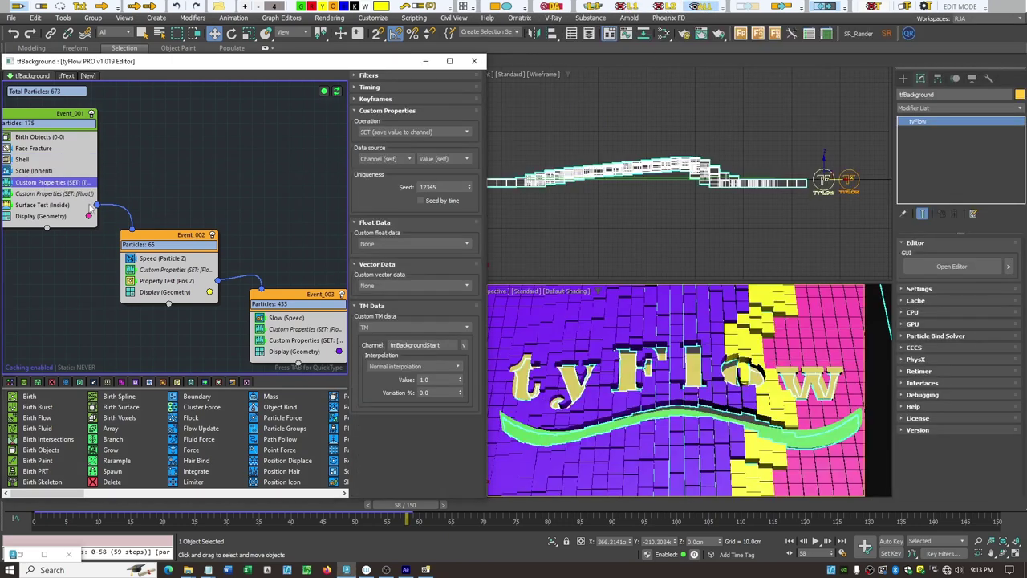
left_click(62, 195)
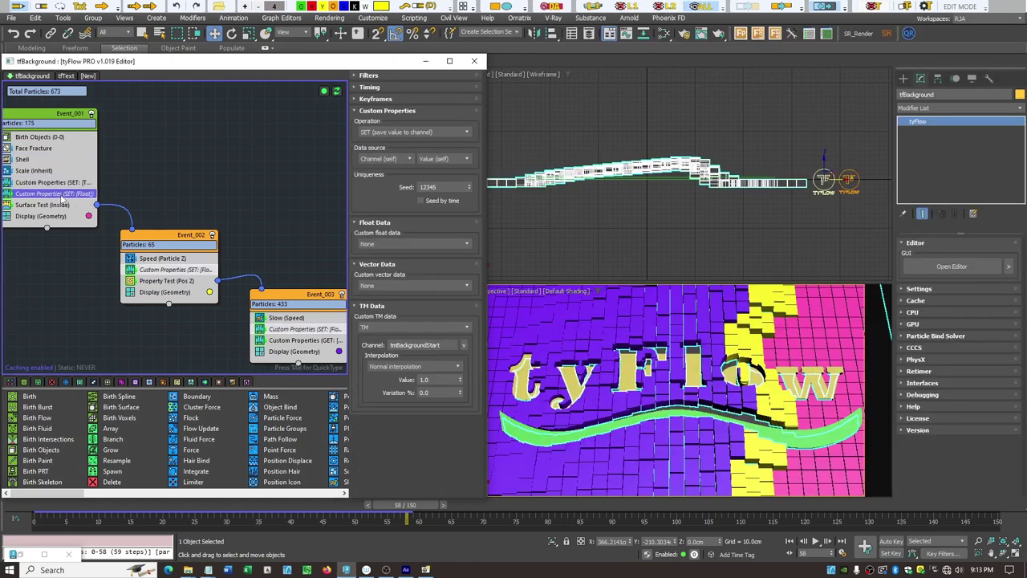
key("Tab")
type("mappi")
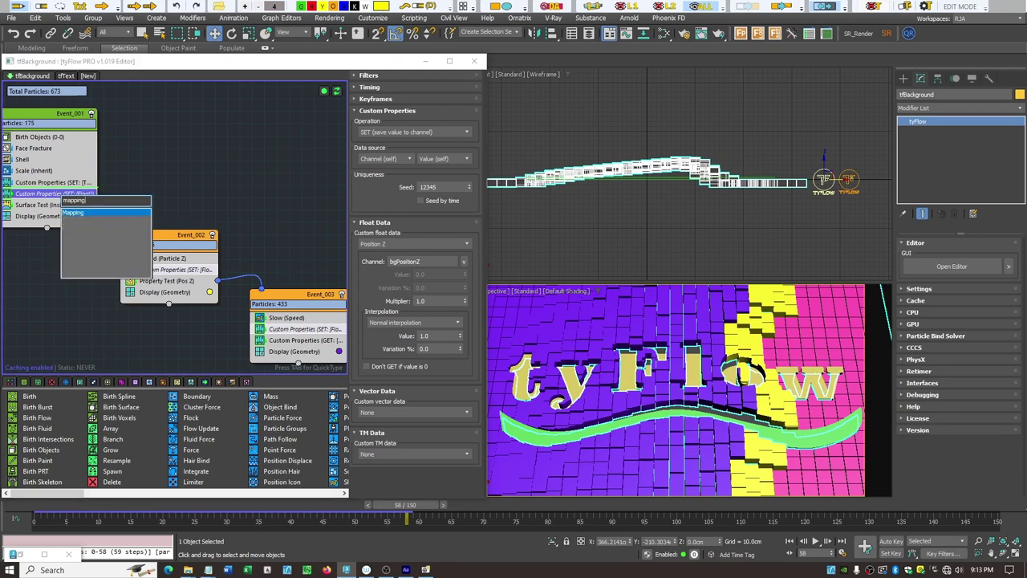
Step: Insert Mapping below Event_001's float Custom Properties and set it to Mapping from custom float
key("Return")
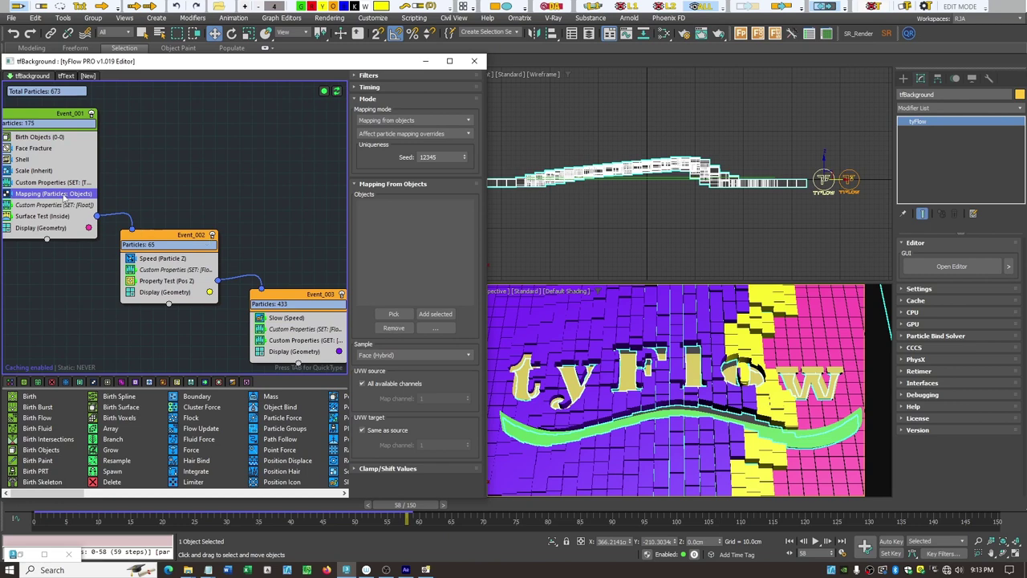
left_click_drag(64, 197, 67, 213)
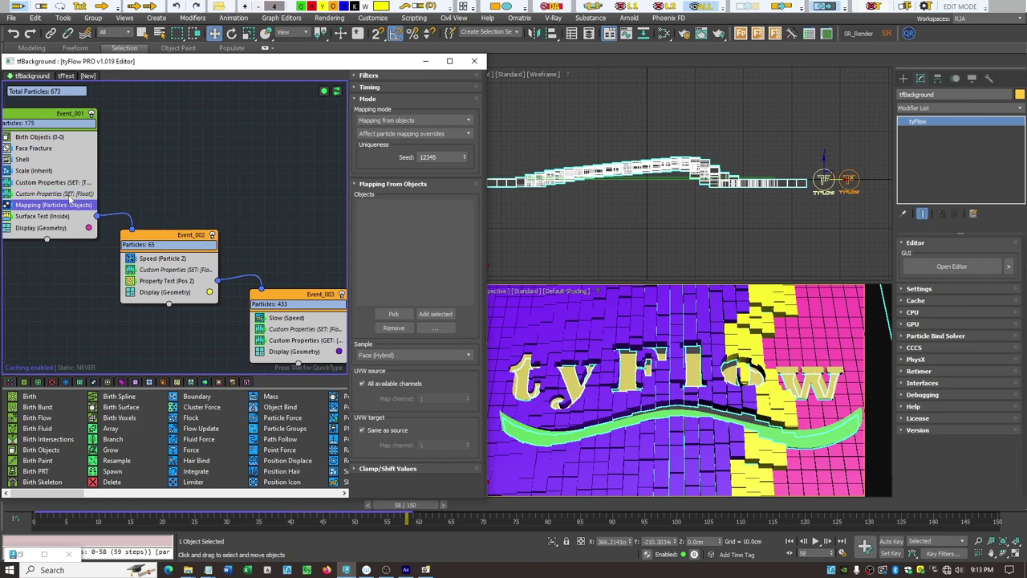
left_click(468, 120)
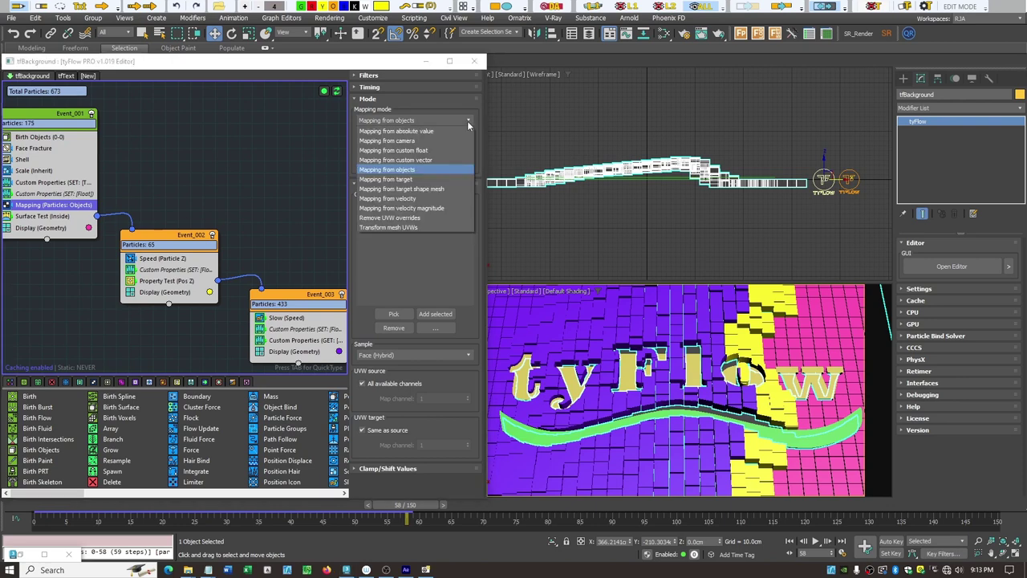
left_click(422, 151)
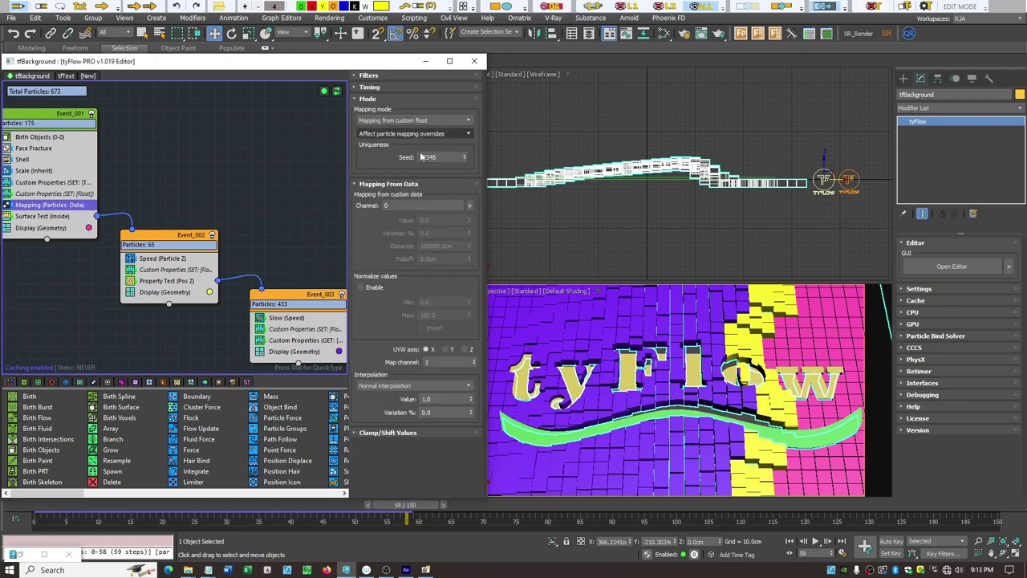
left_click(469, 205)
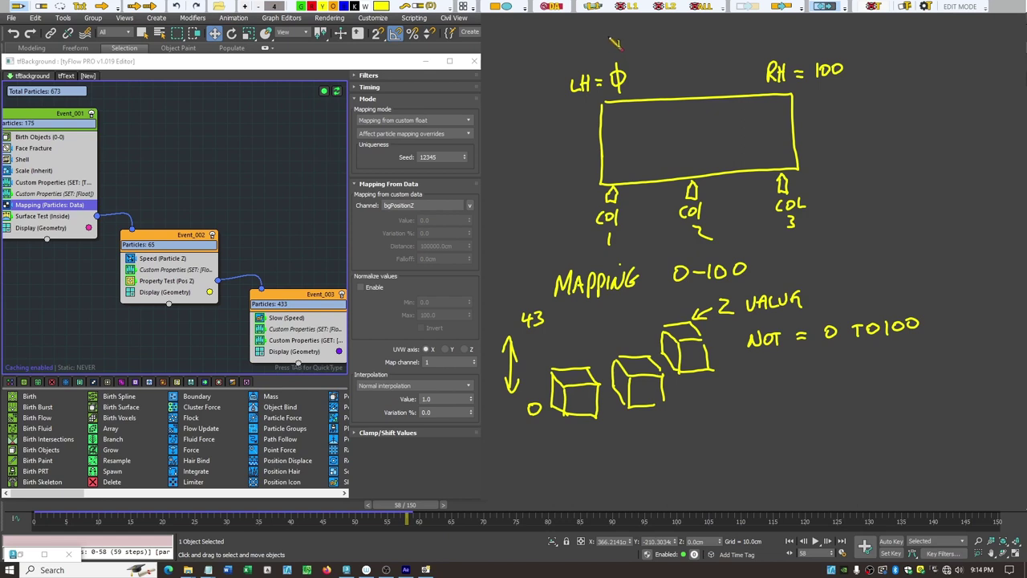
Step: Write 0 above LH and 43 above RH on the sketch, then close the overlay
left_click_drag(609, 32, 611, 33)
left_click_drag(820, 38, 831, 47)
key("Escape")
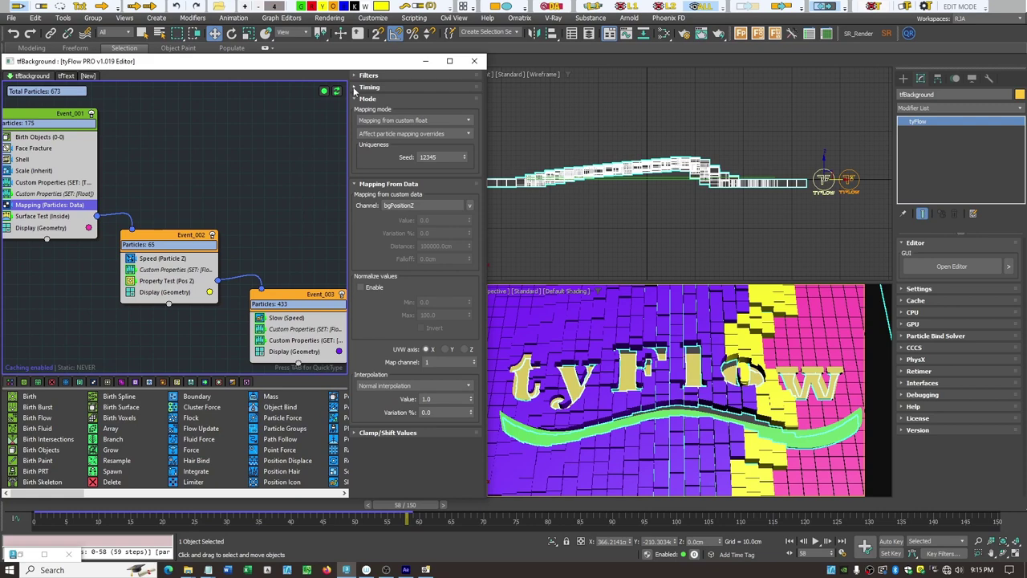
Step: Switch the Mapping operator's Timing from On event entry to Continuous and collapse its rollouts
left_click(357, 88)
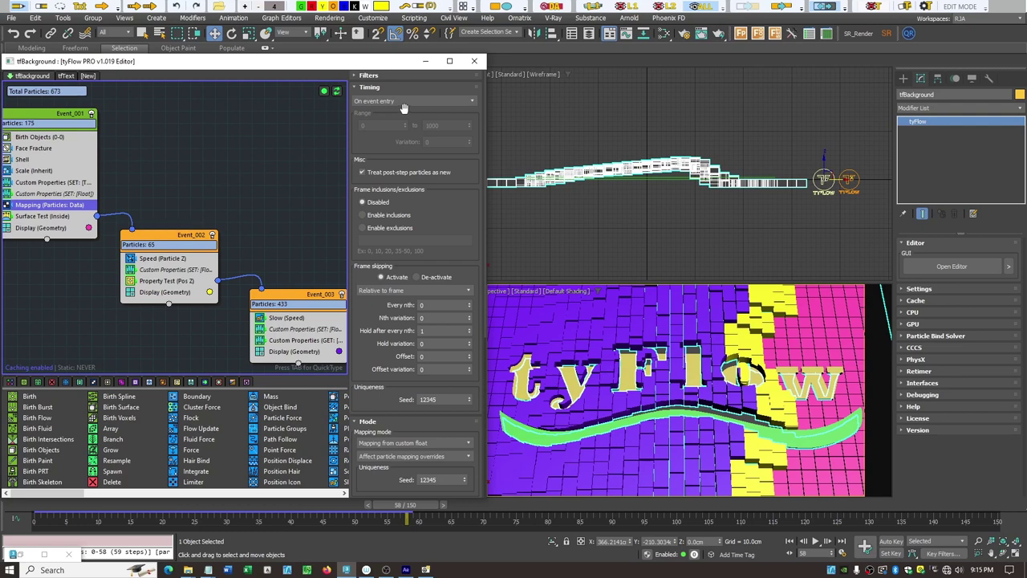
left_click(469, 103)
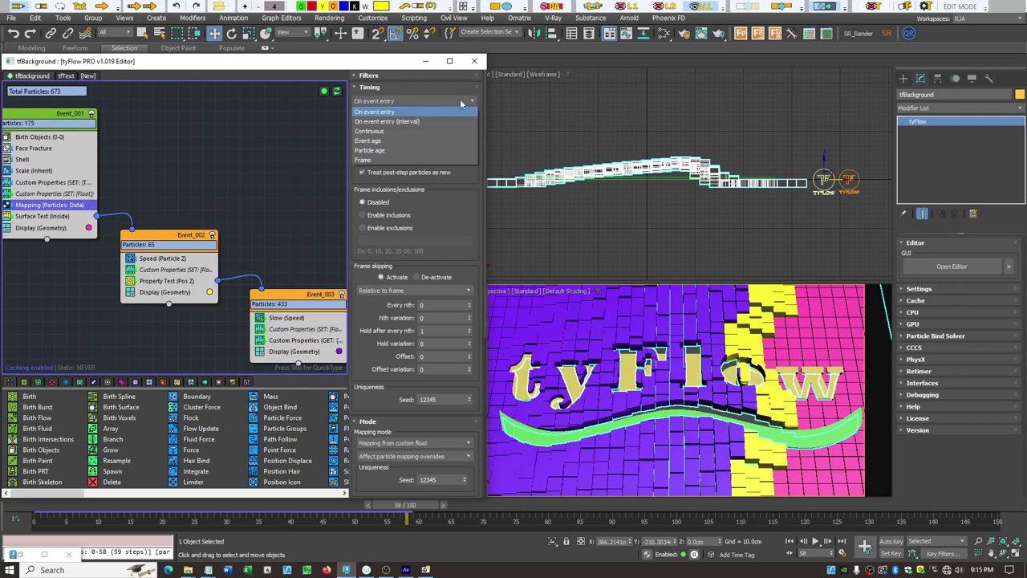
left_click(405, 133)
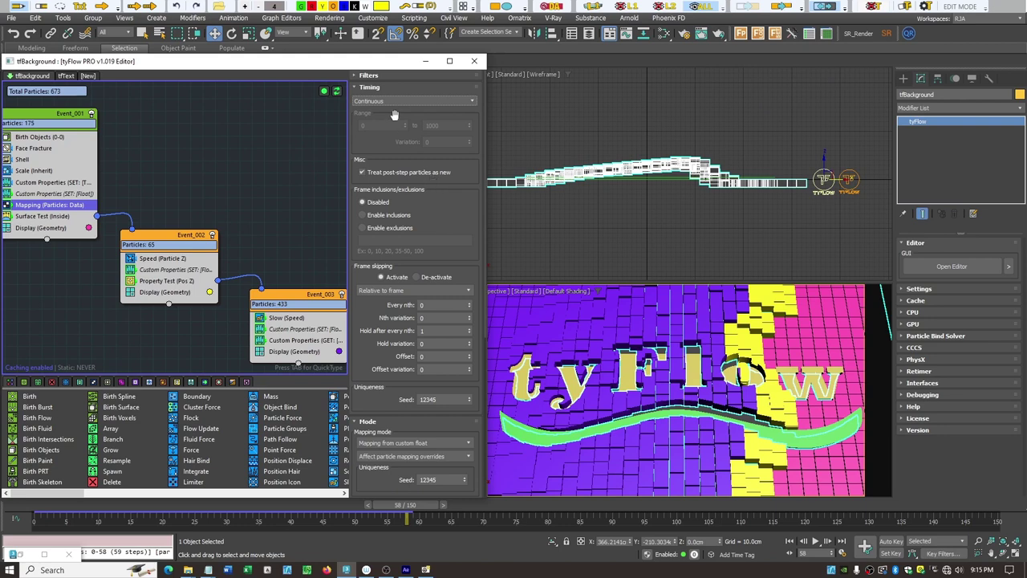
left_click(359, 87)
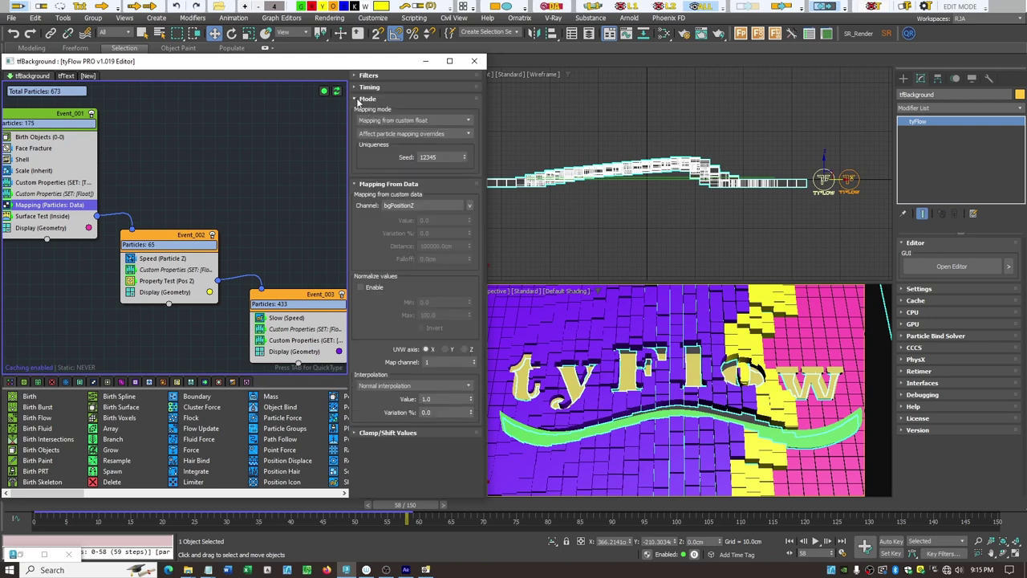
left_click(358, 98)
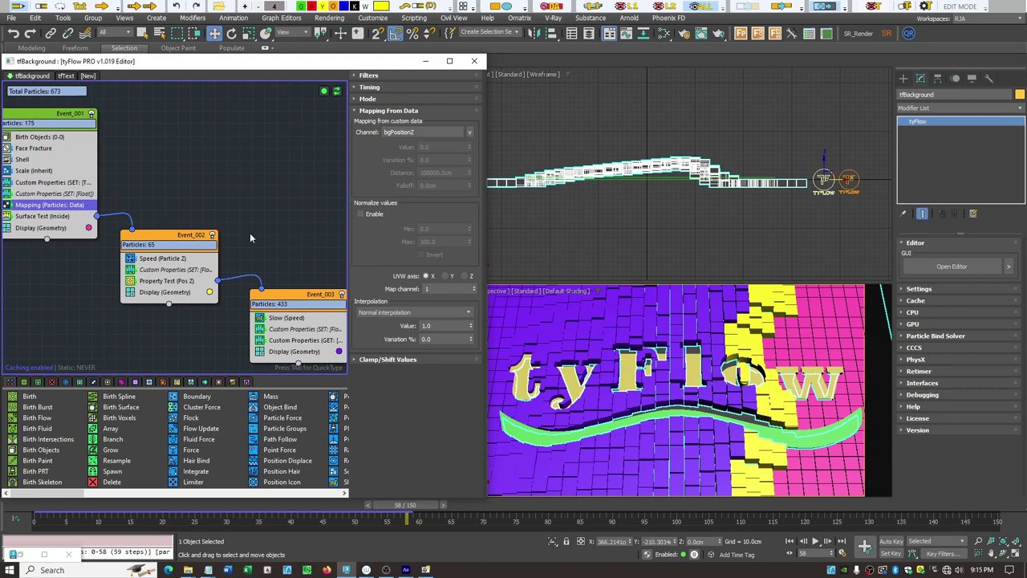
Step: Copy the Mapping operator and paste an instance after Event_002's Custom Properties (SET)
right_click(59, 206)
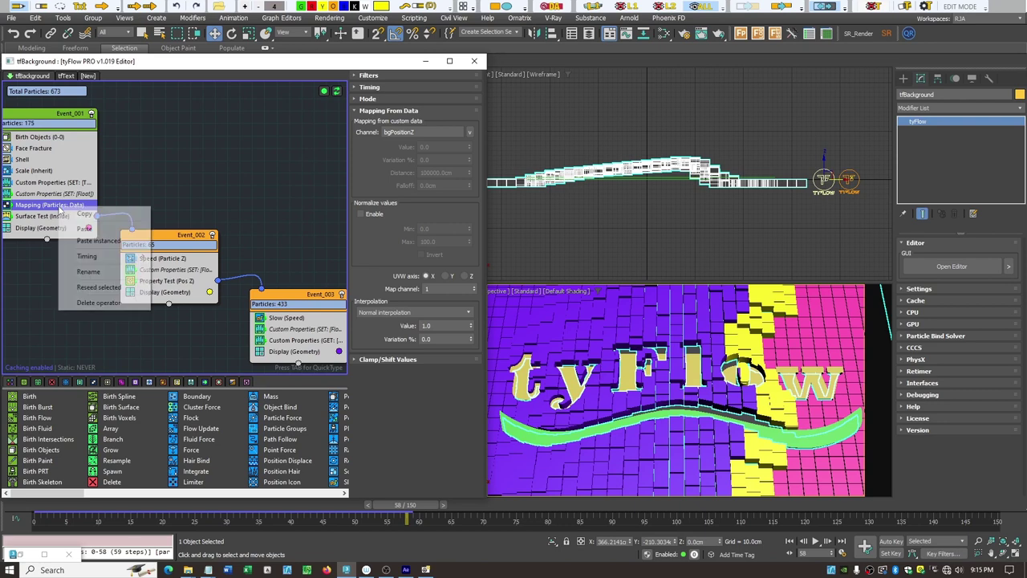
left_click(95, 214)
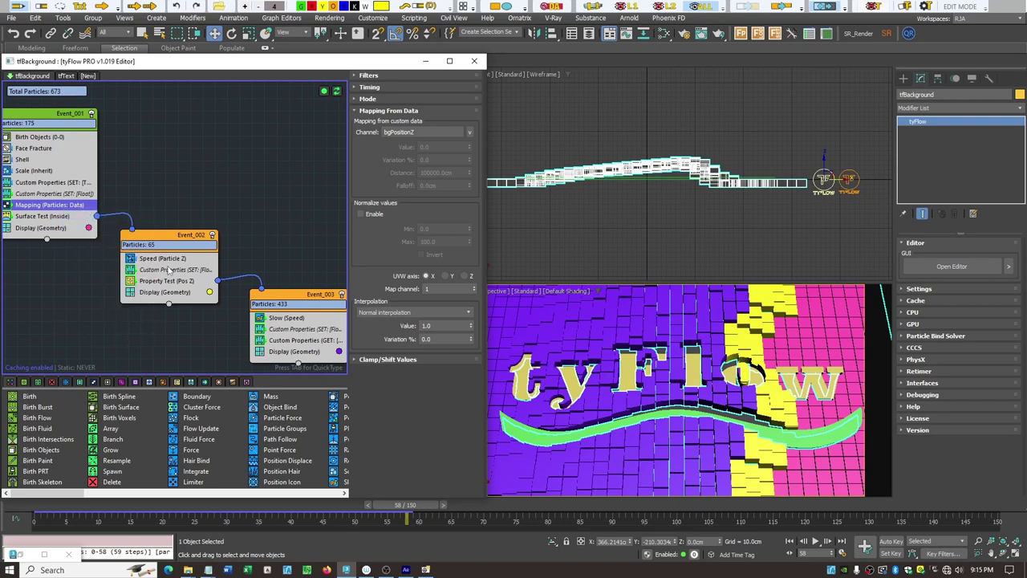
left_click(168, 271)
right_click(167, 271)
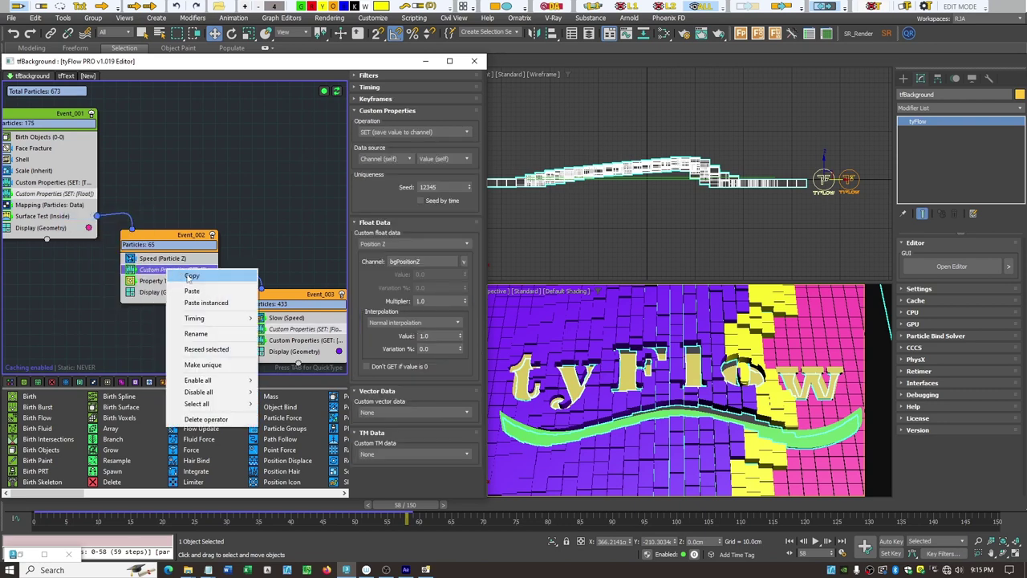
left_click(213, 304)
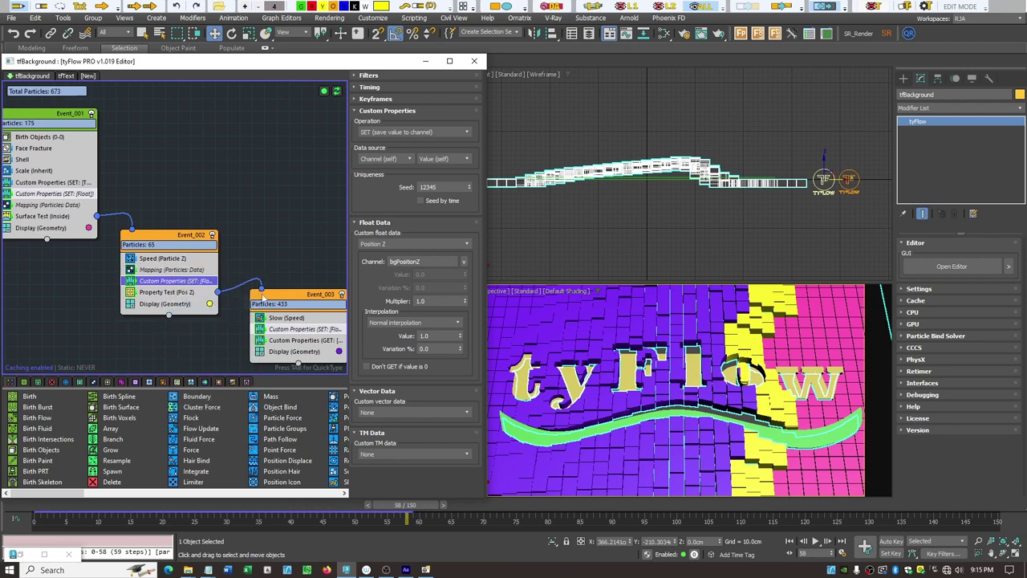
mouse_move(192, 271)
left_mouse_down()
mouse_move(205, 286)
mouse_move(189, 289)
left_mouse_up()
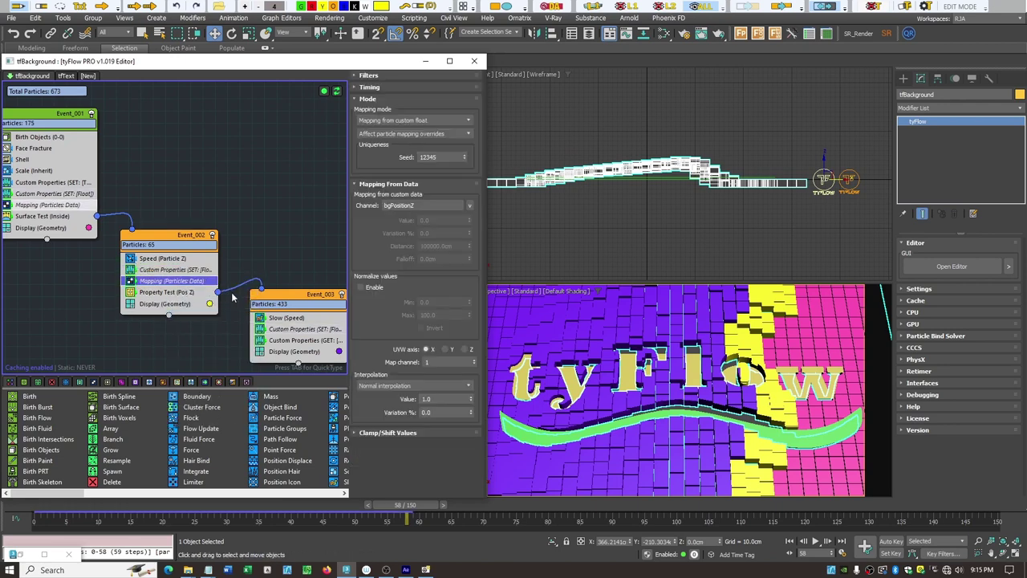
Step: Paste an instanced Mapping below Event_003's Custom Properties (GET), then nudge the Event_002 and Event_003 nodes
left_click(291, 343)
right_click(277, 340)
left_click(321, 377)
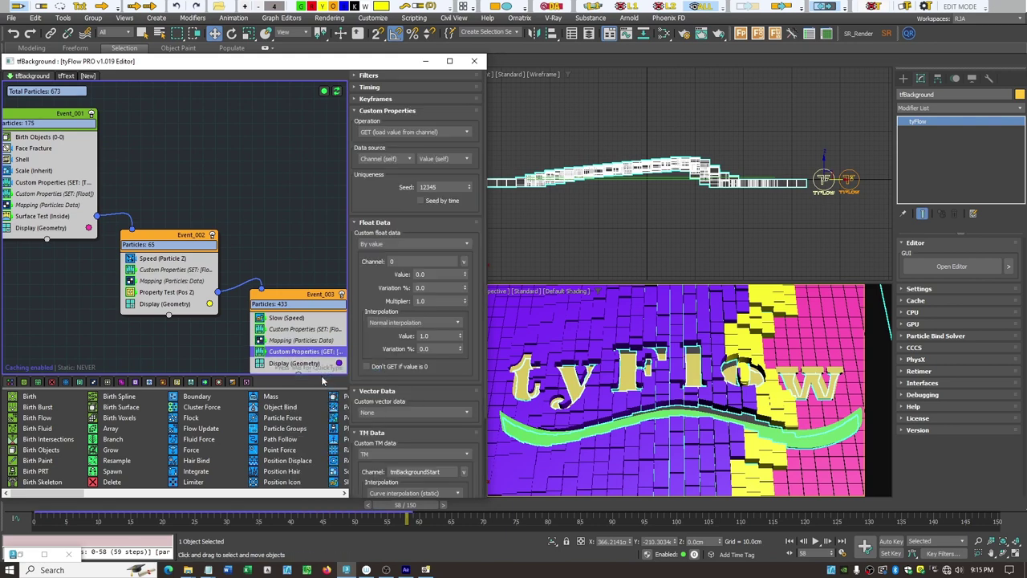
left_click_drag(287, 341, 289, 358)
left_click_drag(287, 302, 277, 294)
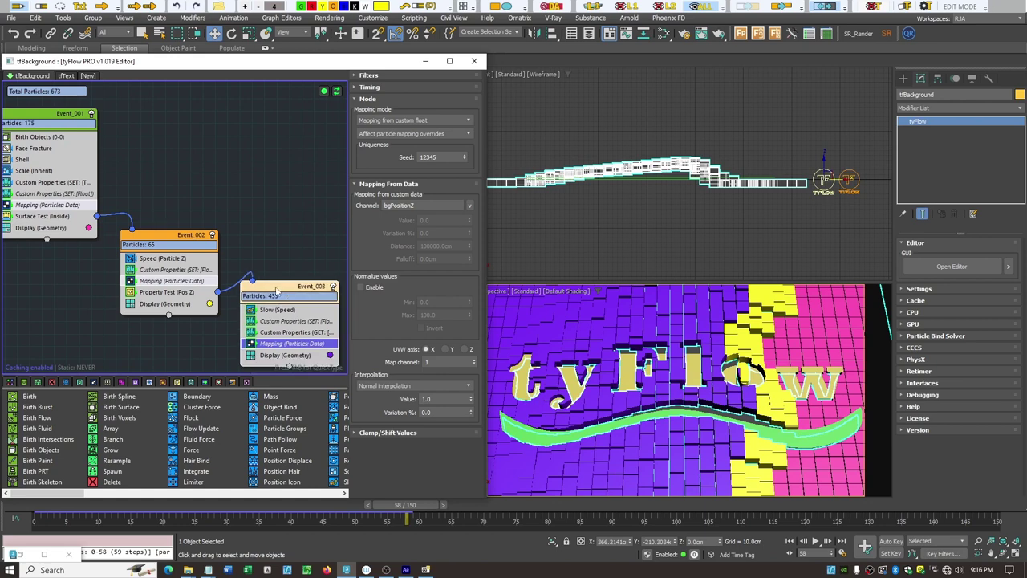
left_click_drag(169, 236, 166, 227)
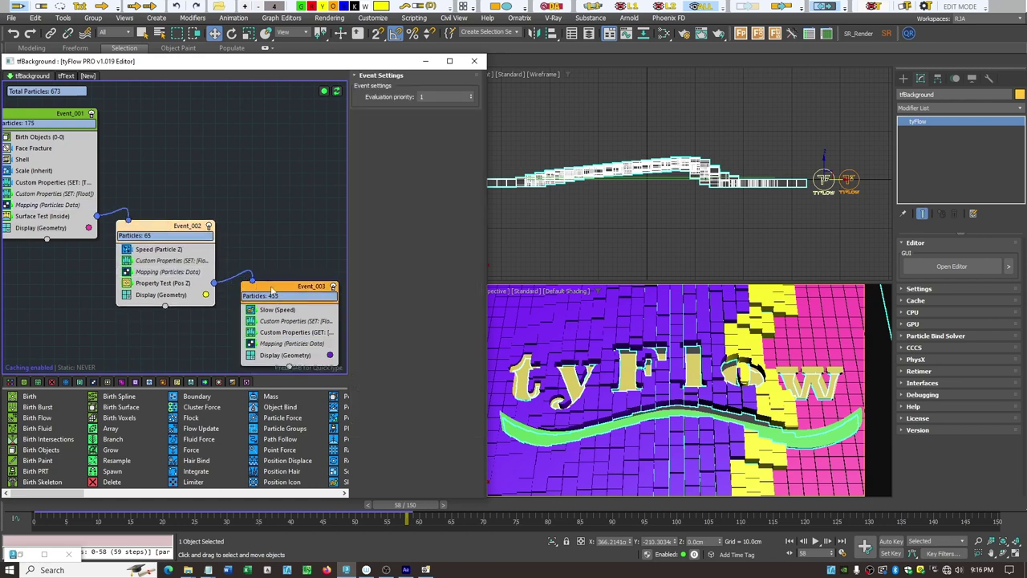
left_click_drag(273, 290, 269, 287)
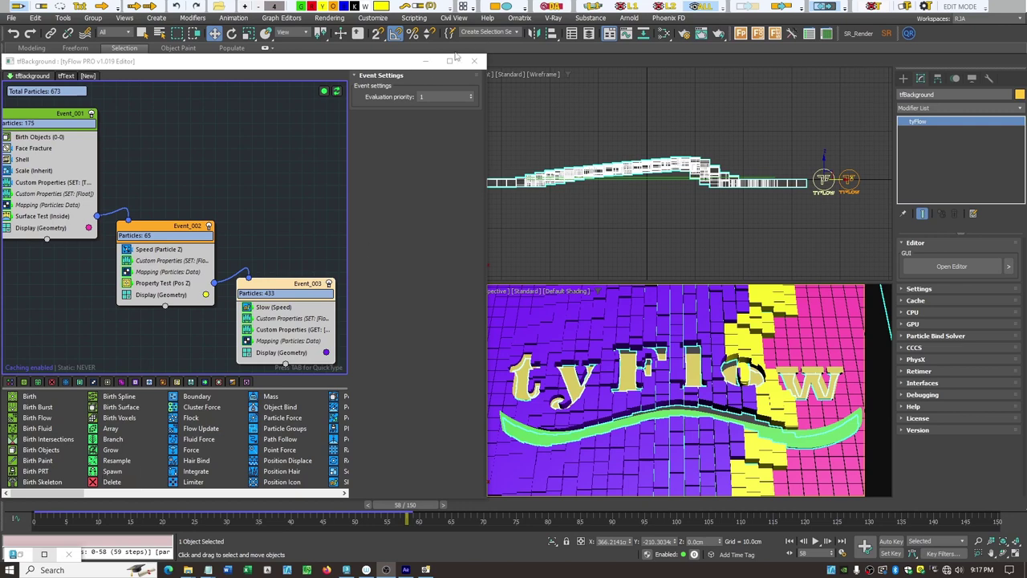
Step: Minimize the tyFlow editor and scrub between frames 45 and 65 to watch the tiles break away
left_click(425, 63)
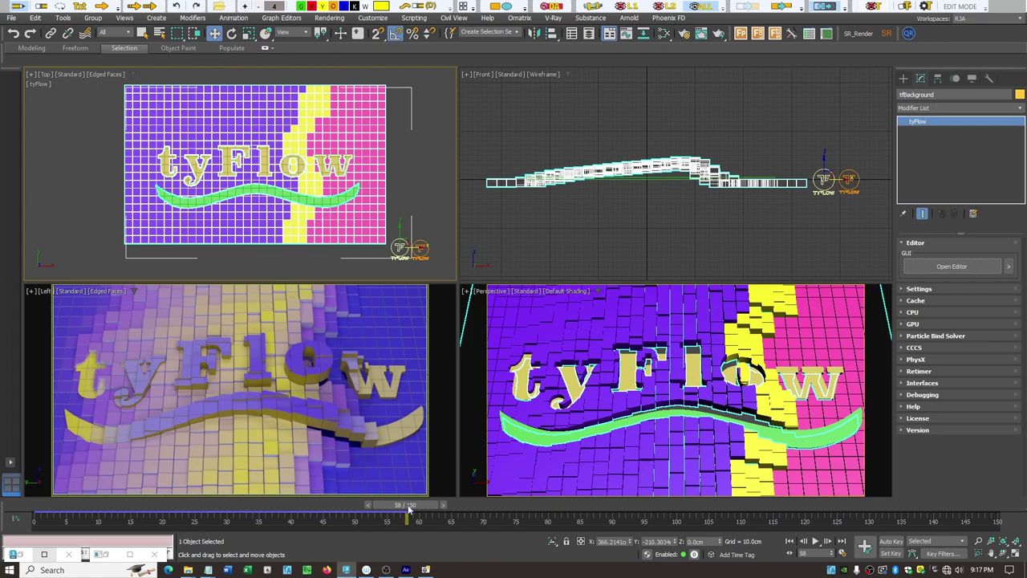
left_click_drag(408, 508, 332, 511)
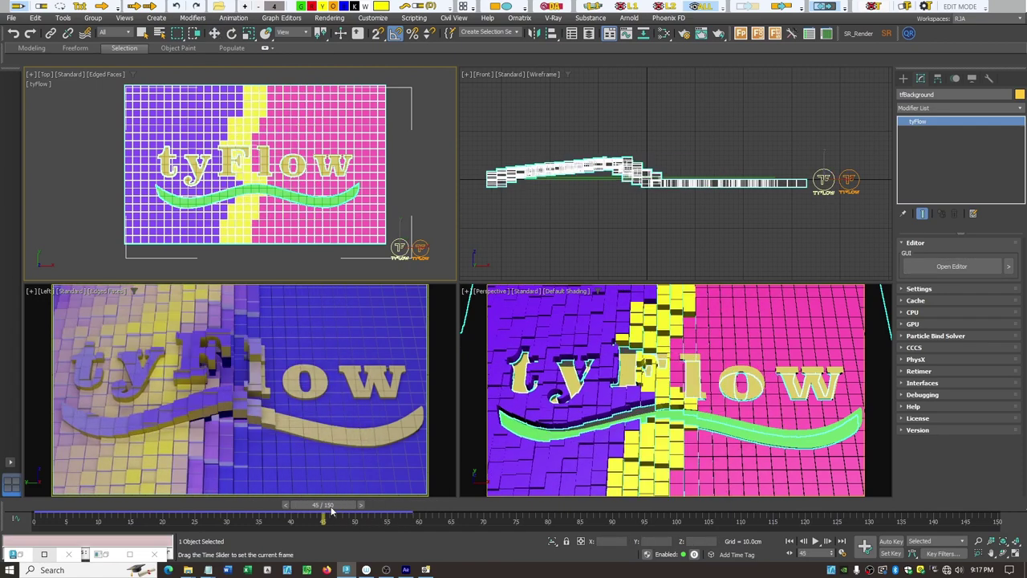
key("w")
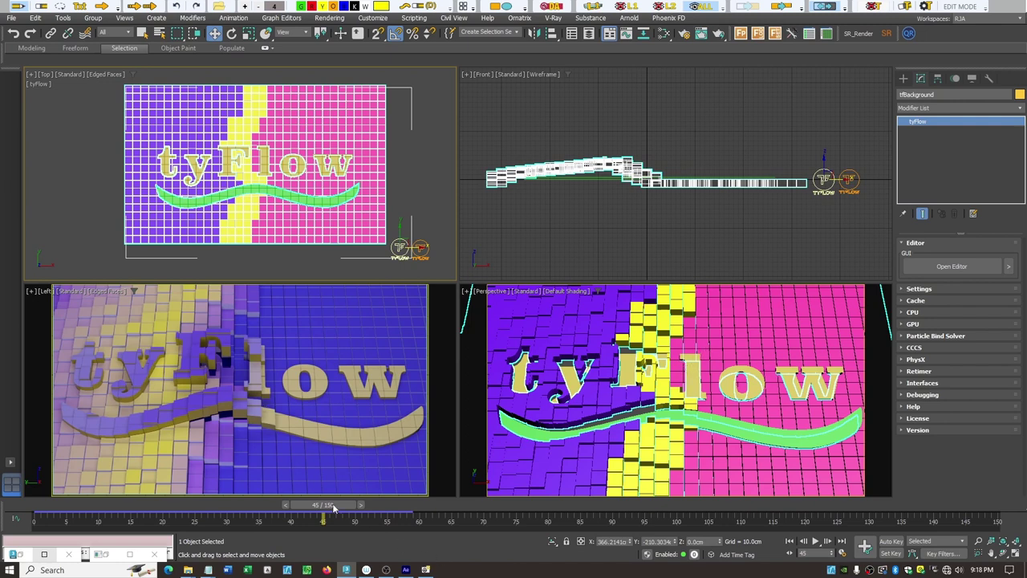
left_click_drag(334, 507, 466, 525)
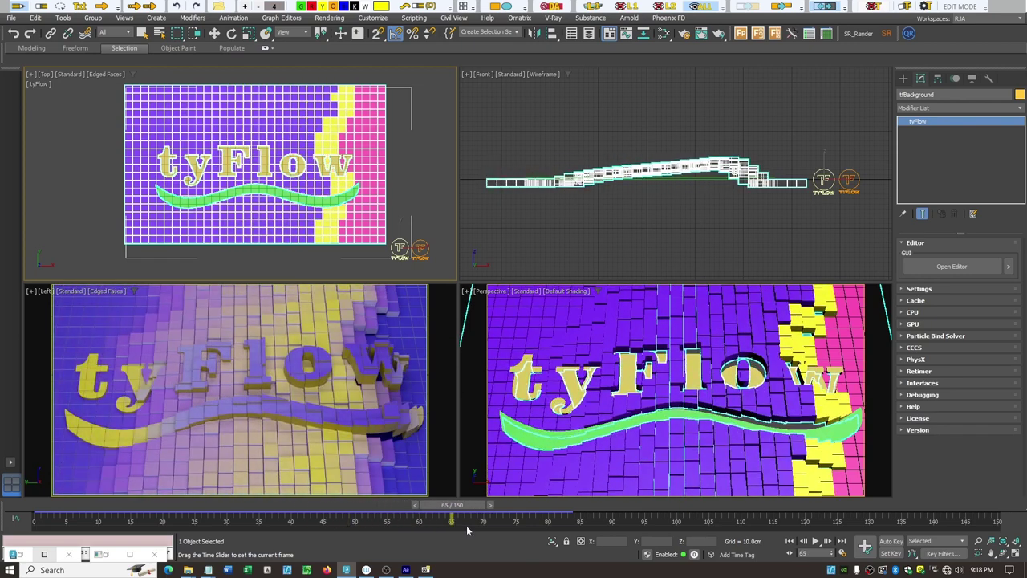
key("w")
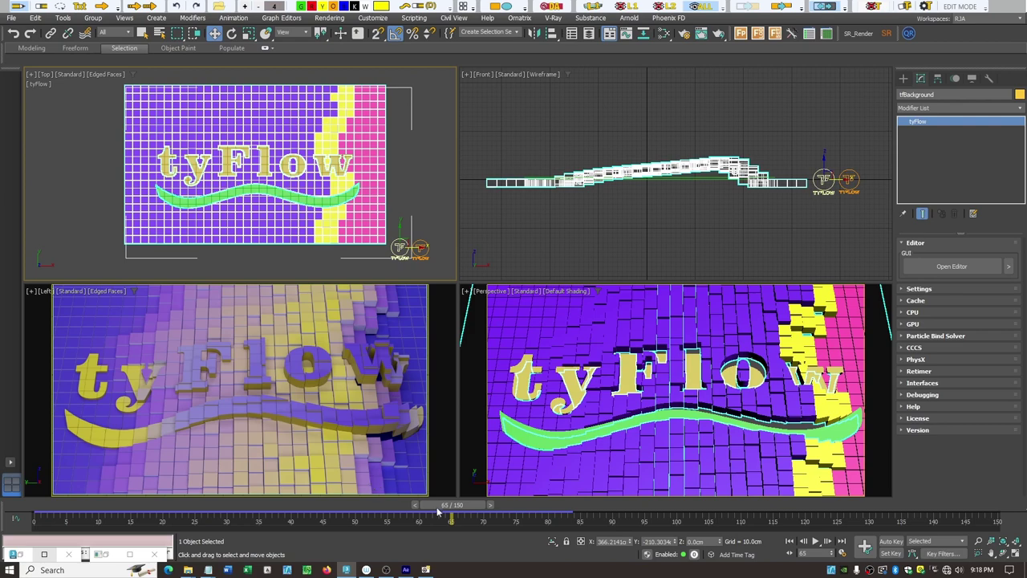
left_click_drag(437, 508, 386, 507)
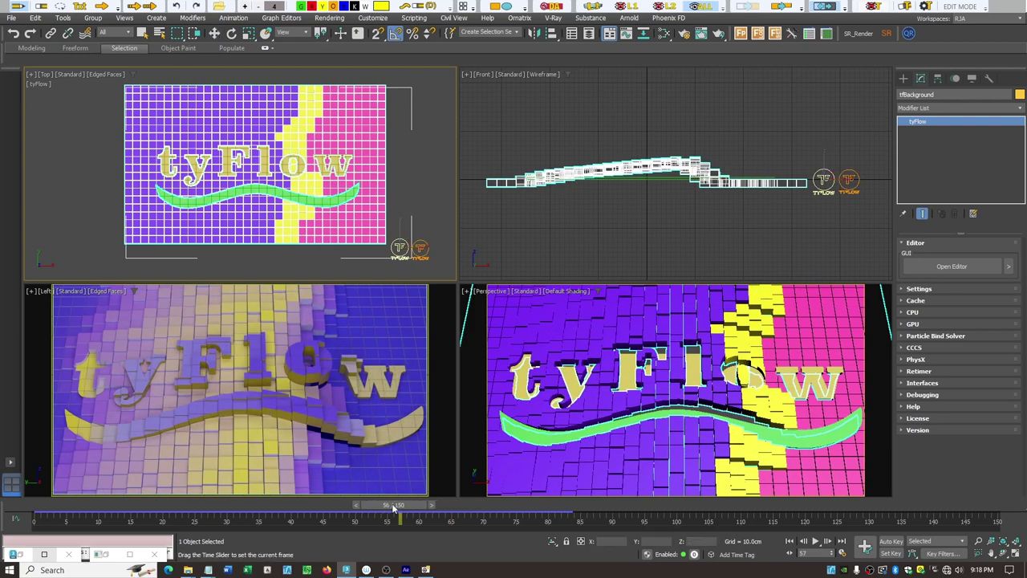
left_click_drag(395, 505, 435, 482)
key("w")
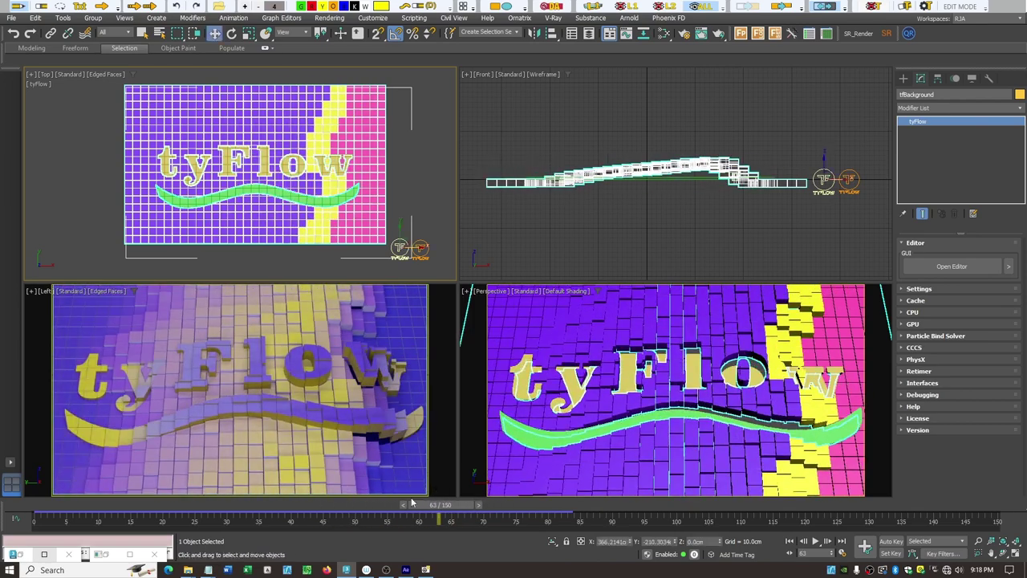
Step: Open the Slate Material Editor, then sketch and clear mapping notes on the whiteboard
left_click(662, 33)
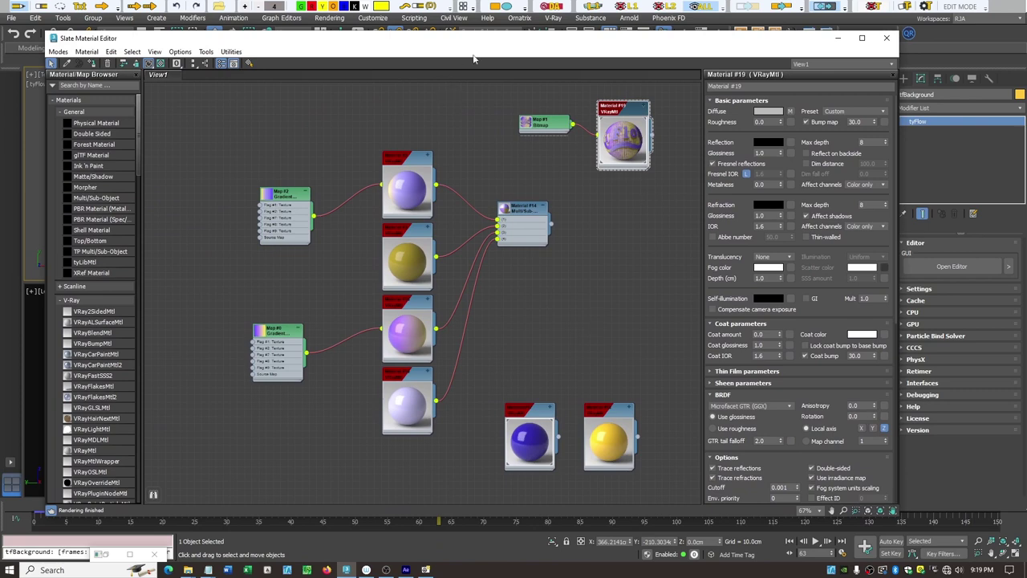
key("alt+Tab")
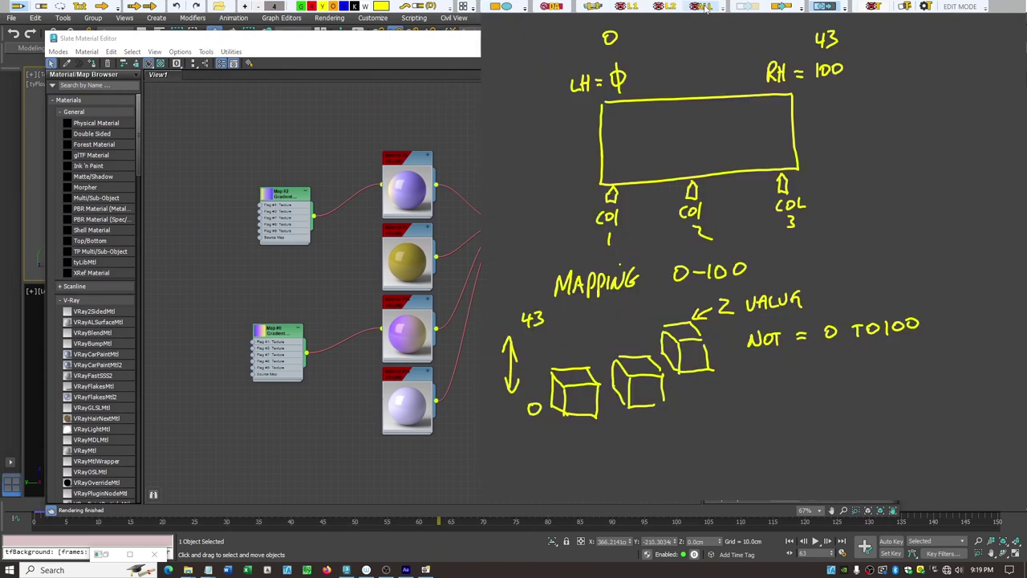
key("Escape")
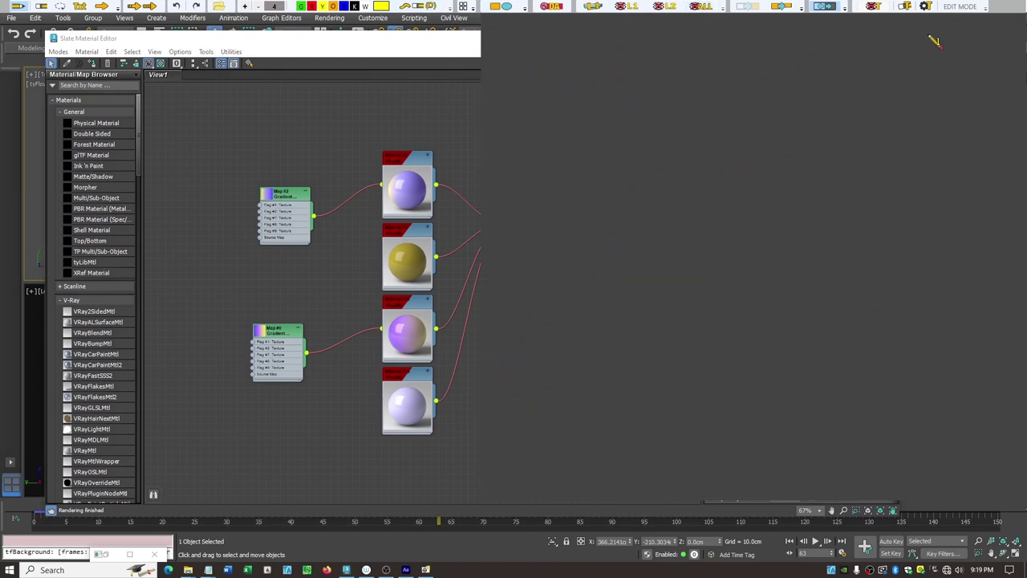
left_click(824, 8)
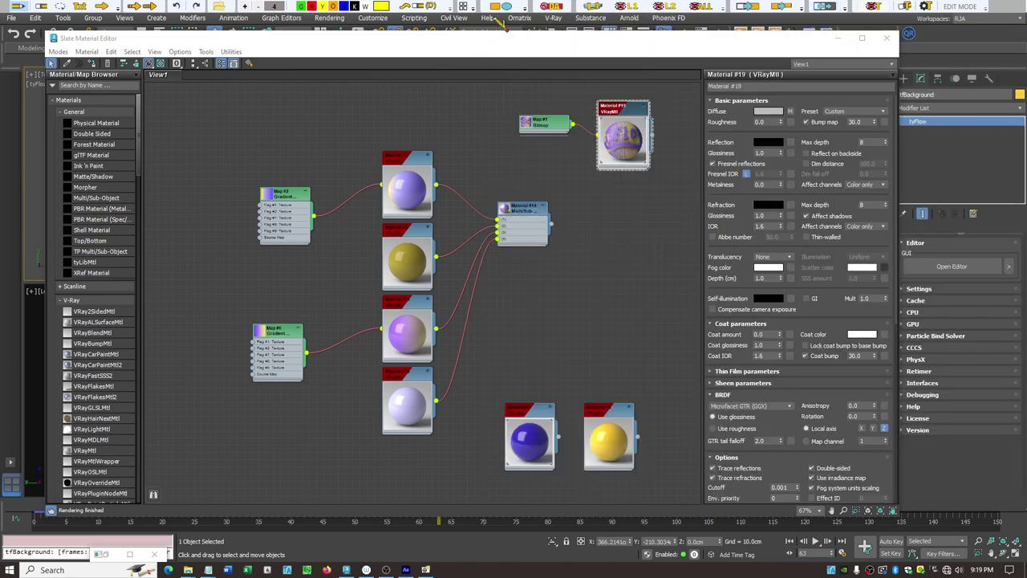
Step: Set the screen-drawing line size to 2 with shapes using the drawing colour
left_click(524, 7)
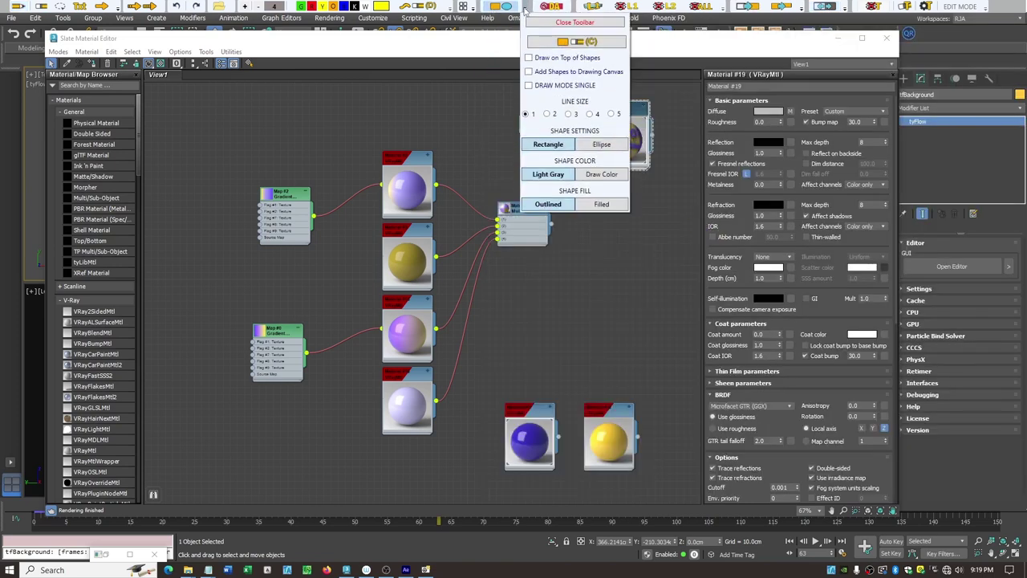
left_click(547, 113)
left_click(601, 174)
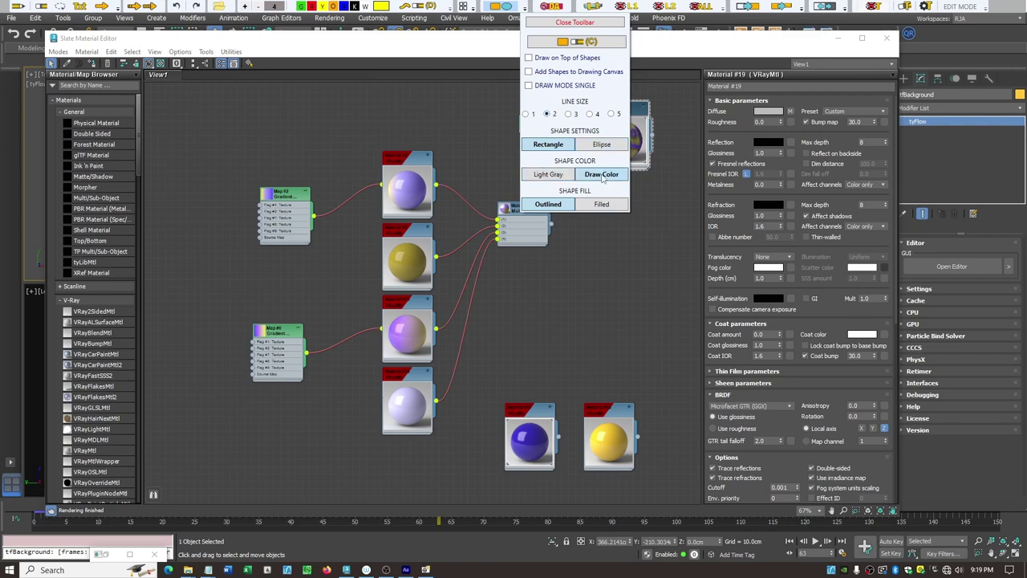
left_click(573, 22)
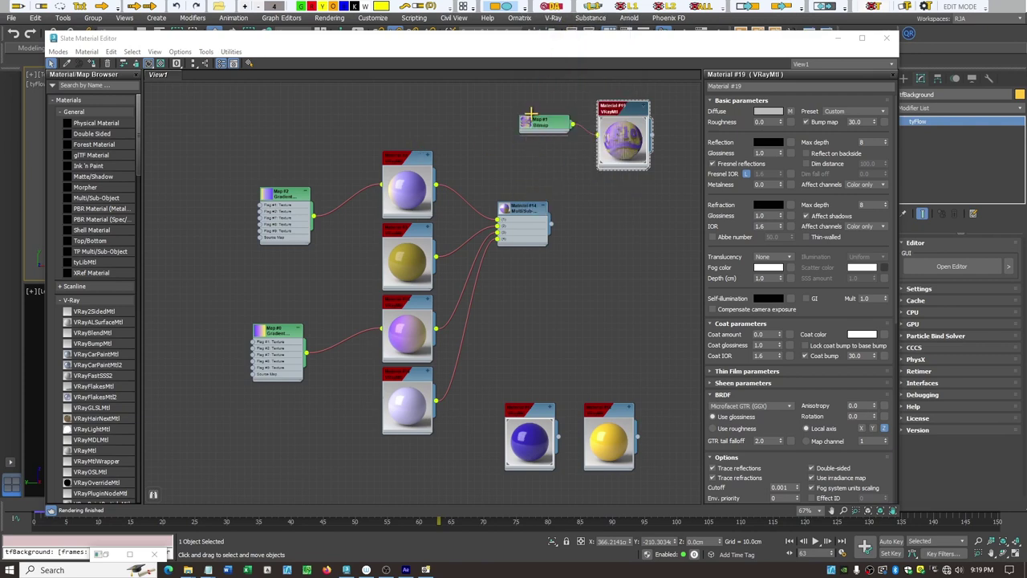
Step: Outline the bitmap, Material #19, blue, yellow, Material #14 and sphere material nodes with rectangles
mouse_move(512, 95)
left_mouse_down()
mouse_move(529, 122)
mouse_move(668, 194)
mouse_move(671, 181)
left_mouse_up()
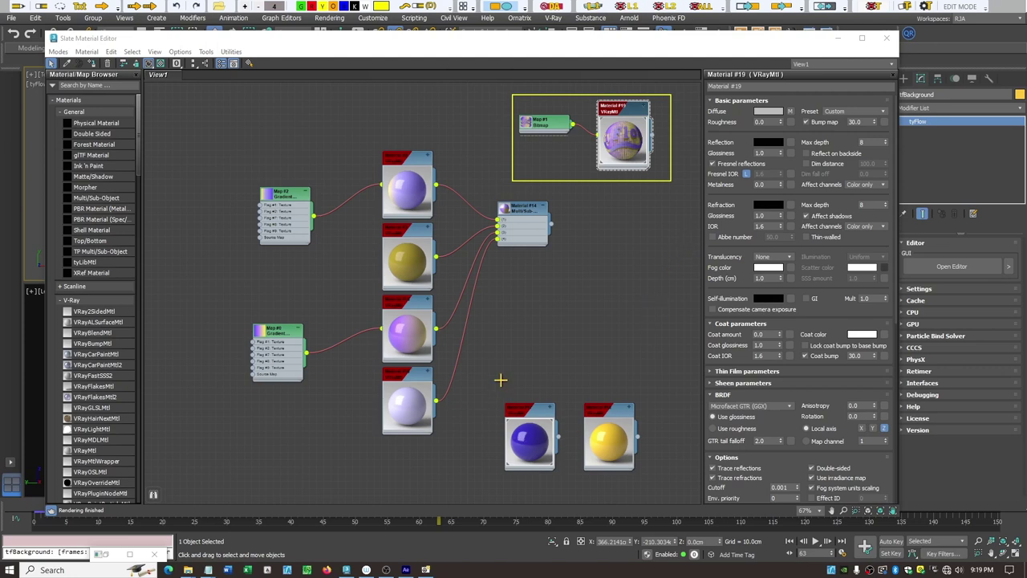
left_click_drag(495, 382, 569, 482)
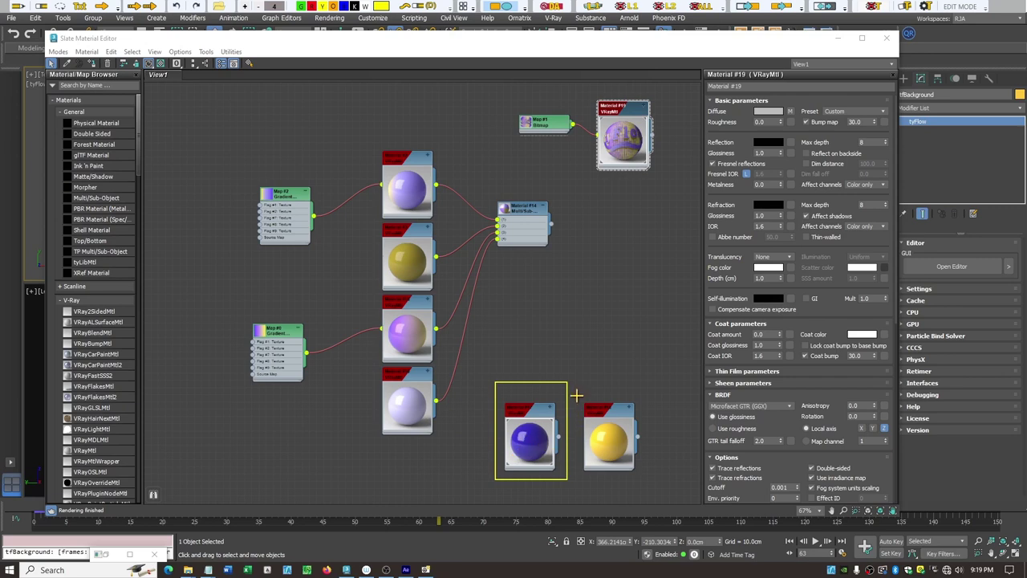
left_click_drag(576, 394, 653, 481)
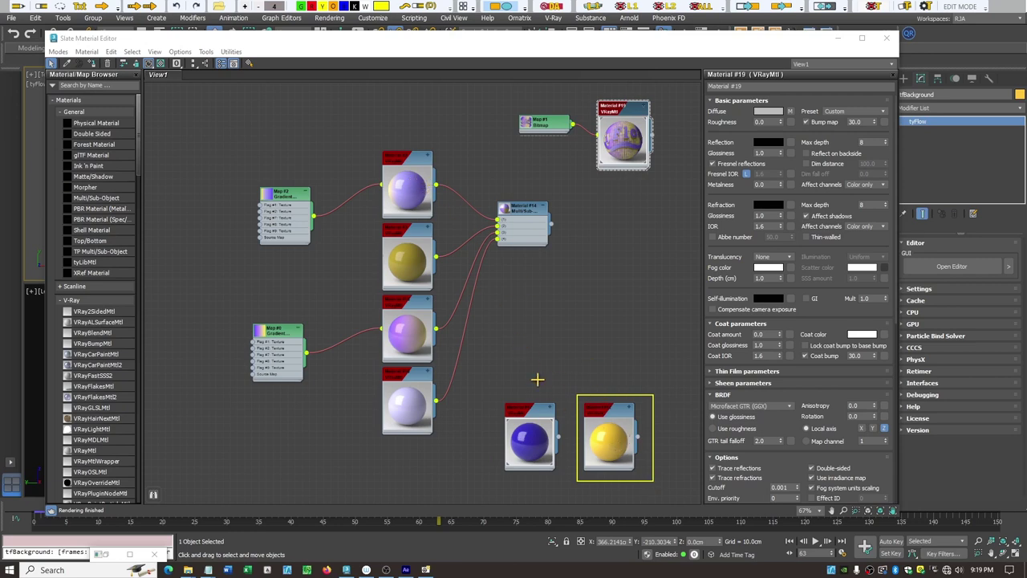
left_click_drag(201, 134, 560, 441)
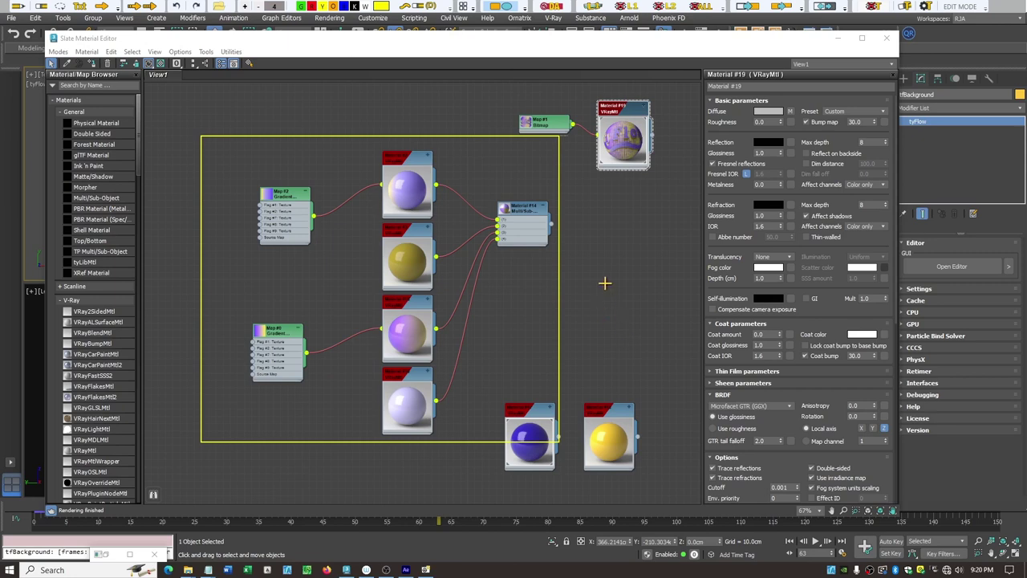
left_click(598, 232)
left_click_drag(484, 188, 568, 258)
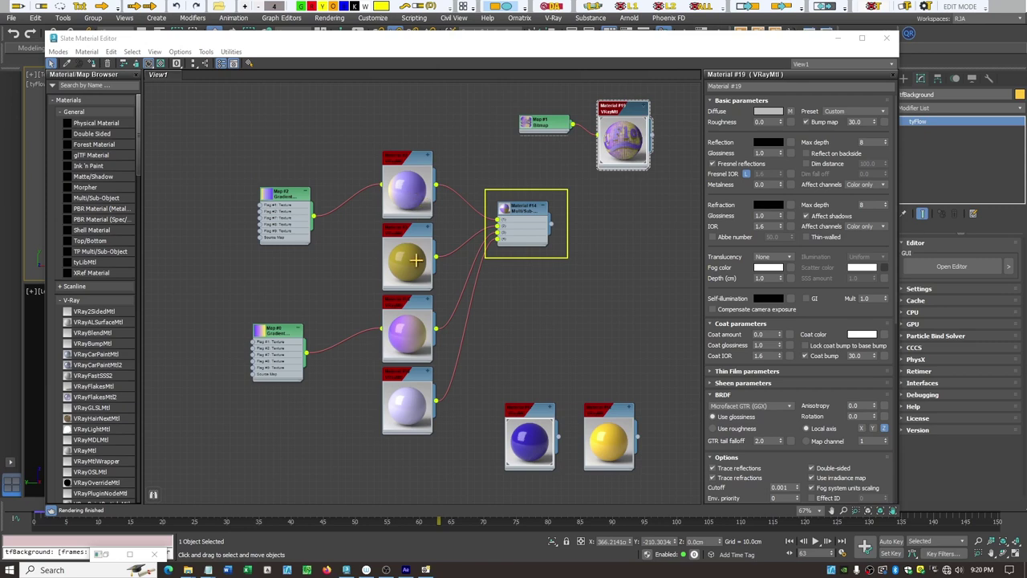
left_click_drag(363, 292, 454, 443)
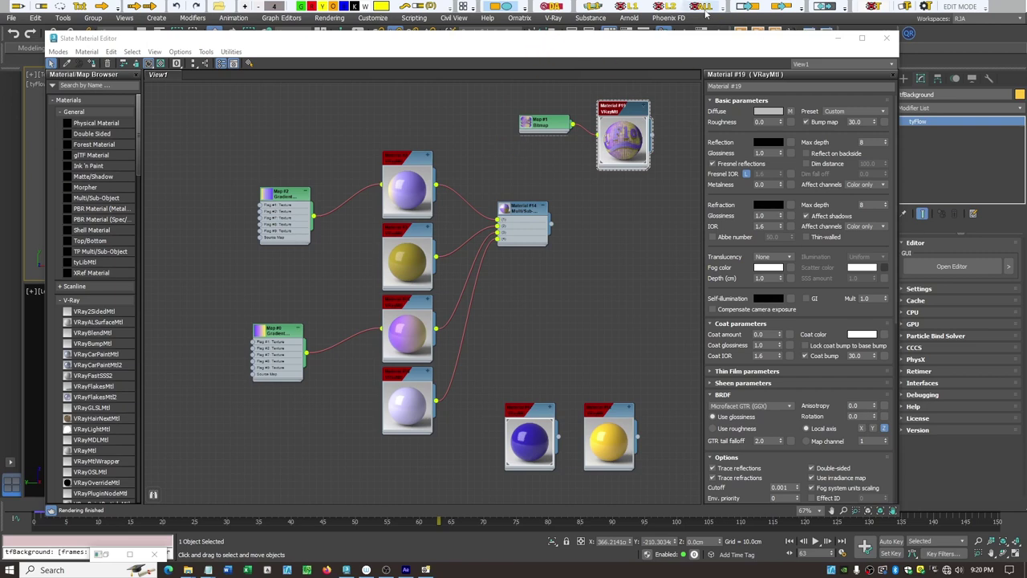
Step: View the Map #2 and Map #0 gradient ramps and Material #2, then close the editor
double_click(270, 198)
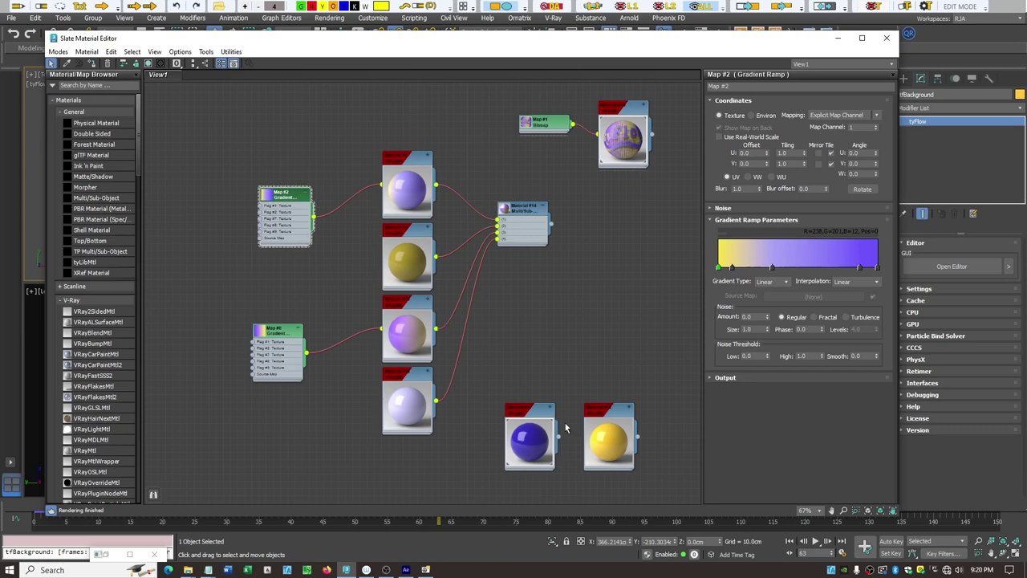
double_click(285, 339)
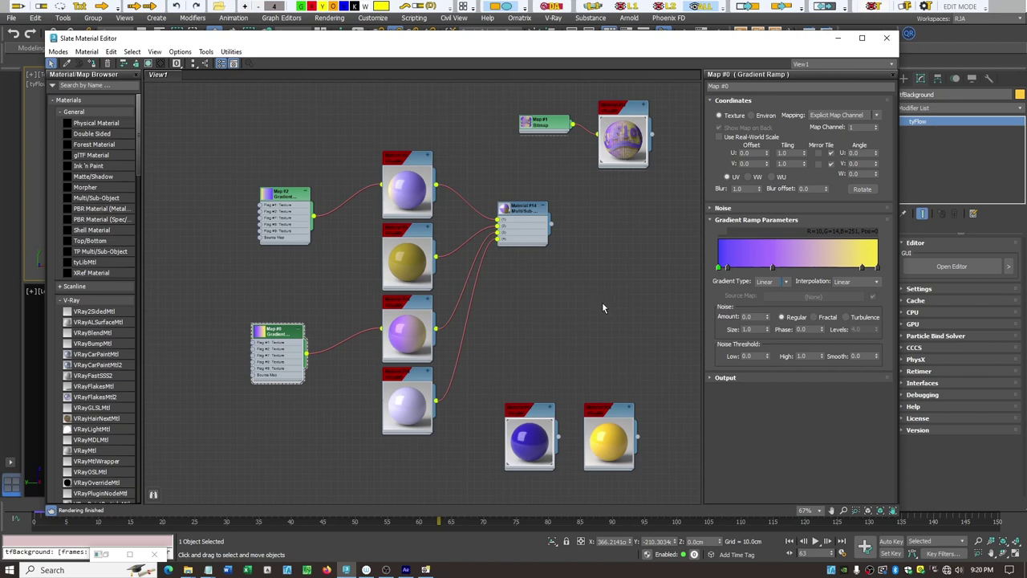
double_click(408, 193)
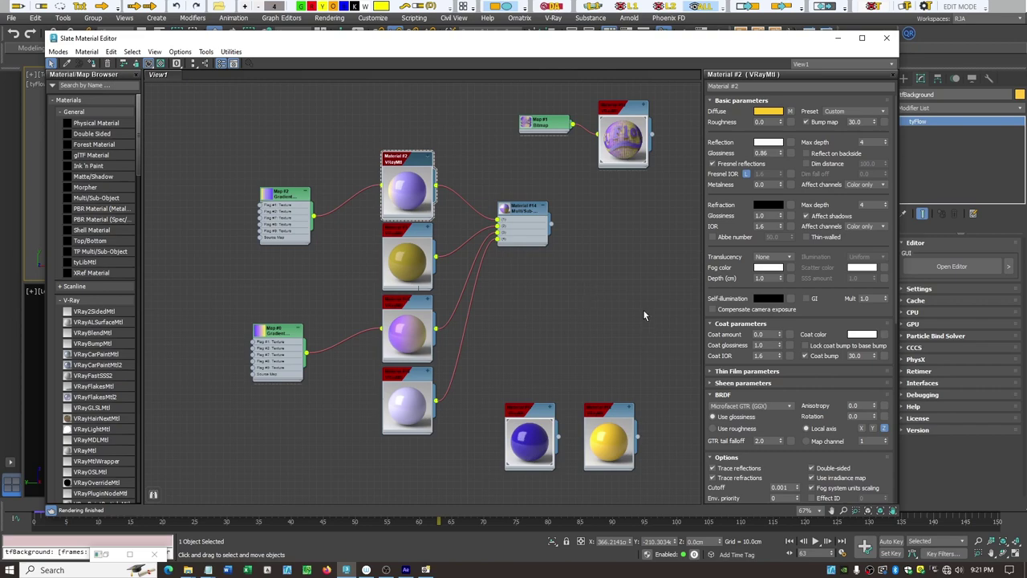
left_click(885, 39)
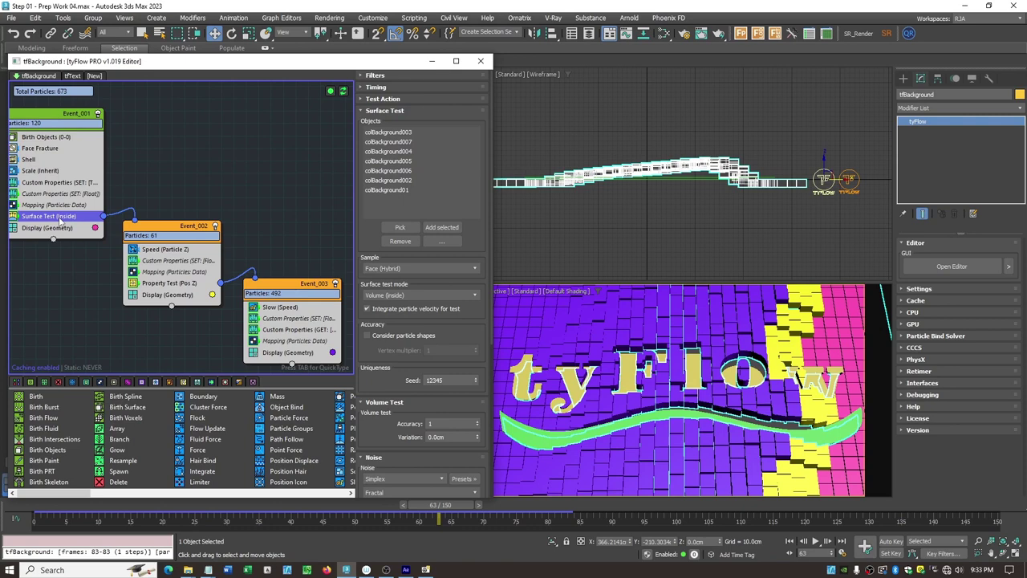
Step: Add a Mesh operator to Event_001 via the 'mes' quick search and copy it
key("Tab")
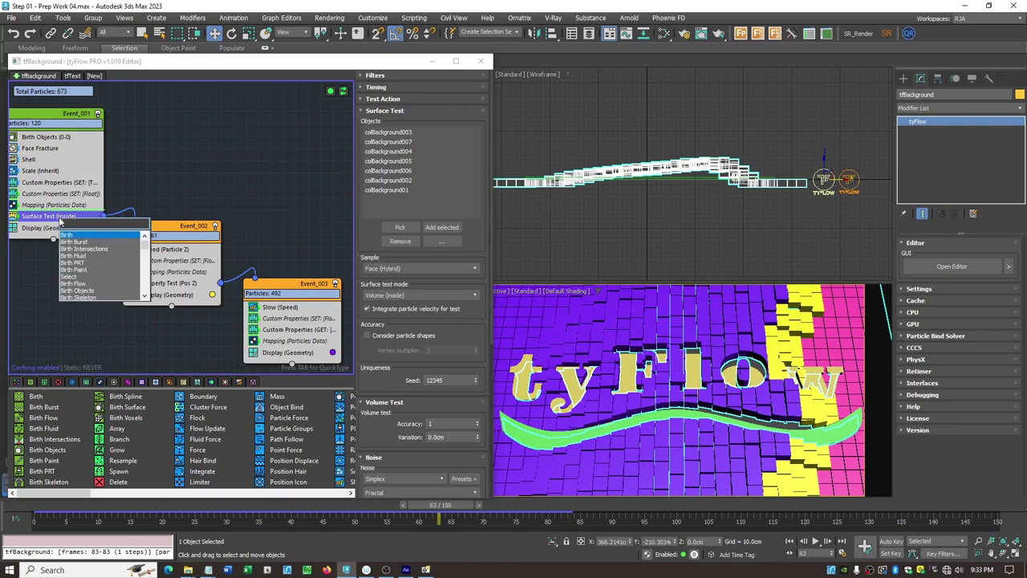
type("mesh")
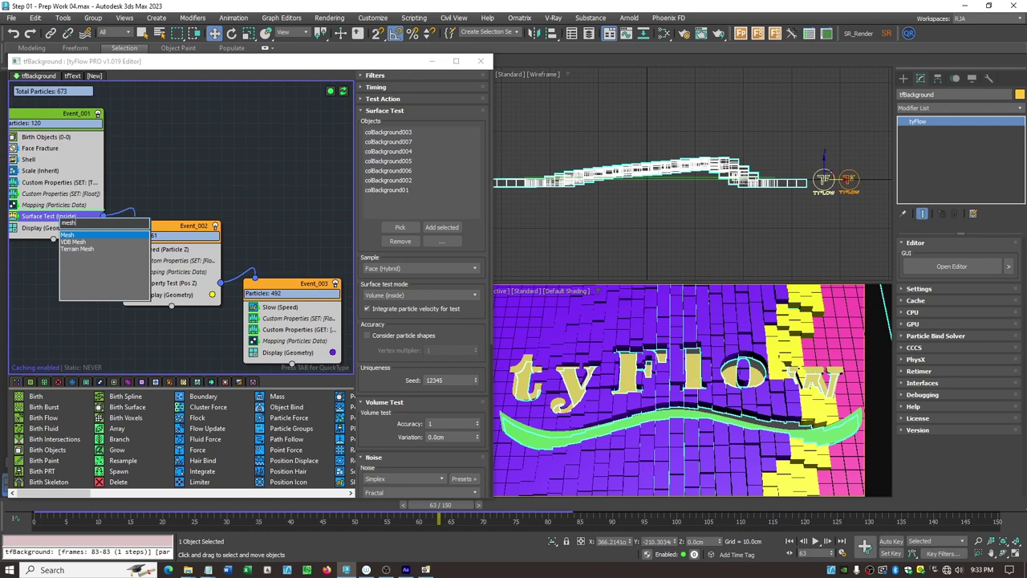
left_click(73, 235)
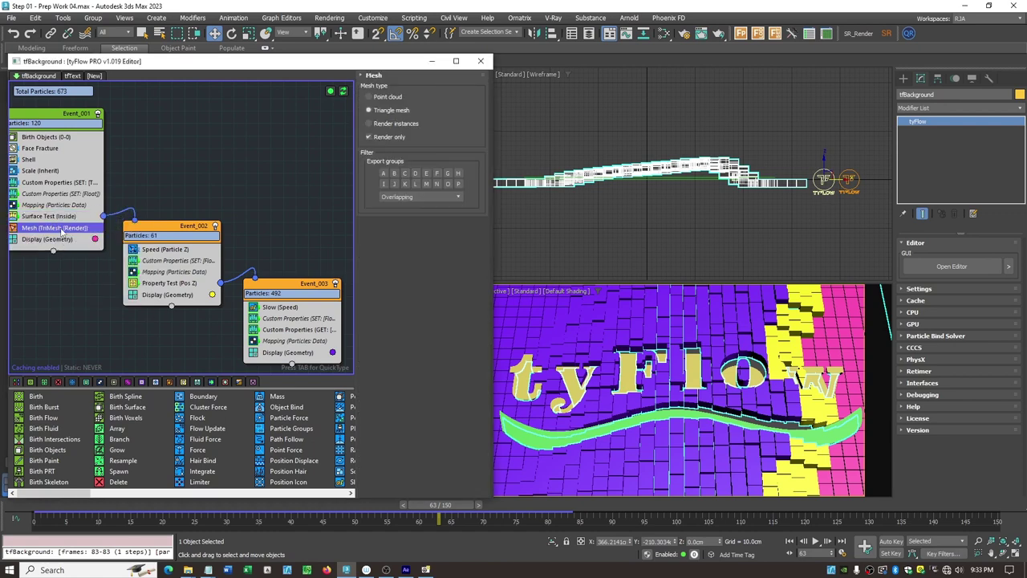
right_click(64, 239)
left_click(86, 232)
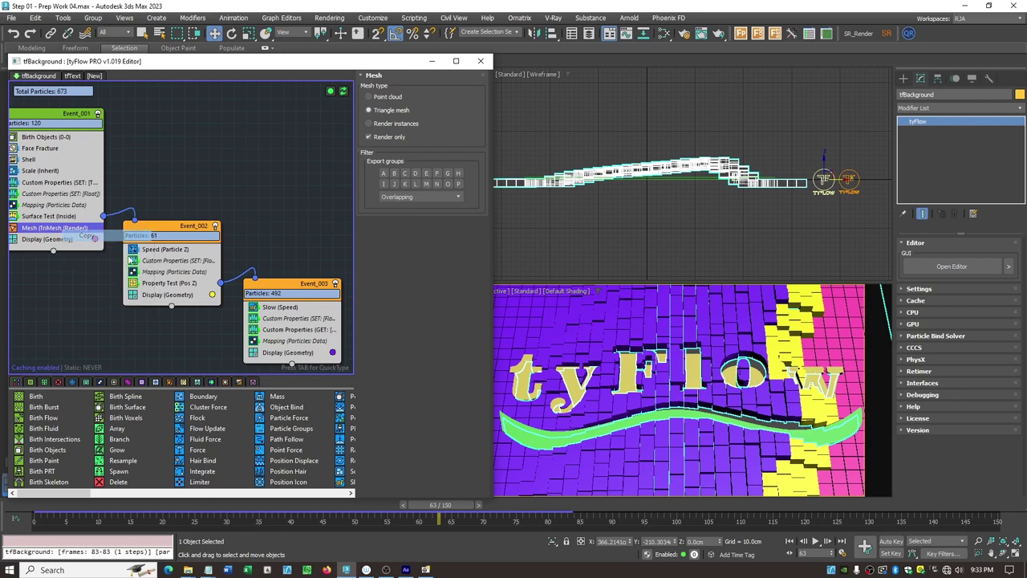
Step: Paste the Mesh operator below Property Test in Event_002 and below Event_003's particle-data Mapping
left_click(169, 282)
right_click(165, 282)
left_click(204, 310)
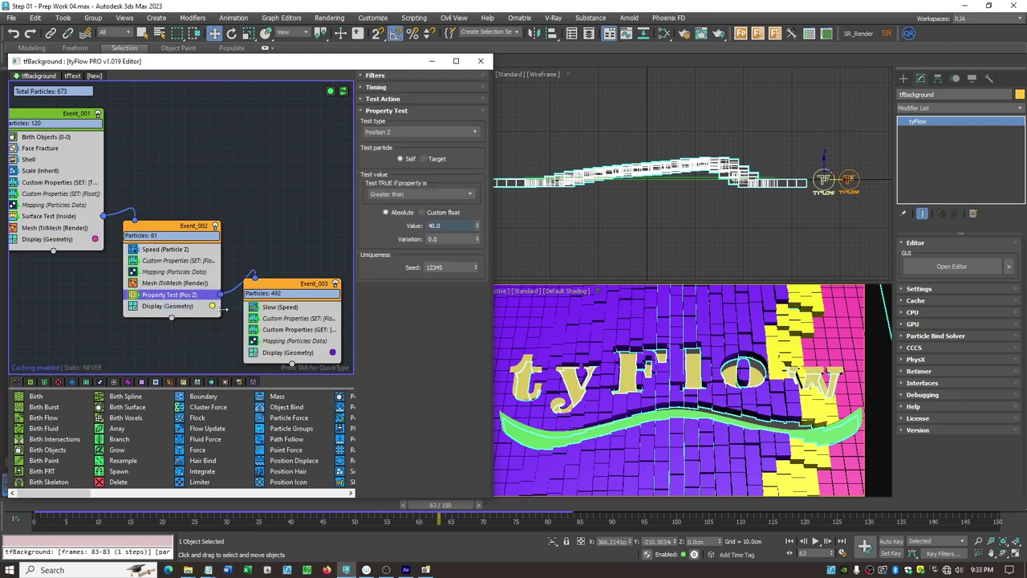
left_click_drag(176, 284, 186, 309)
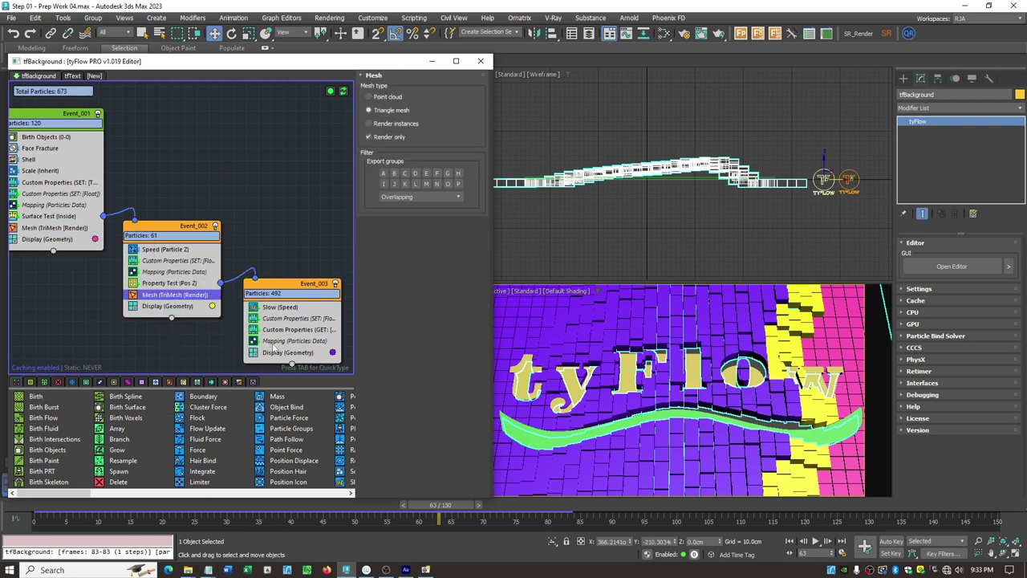
left_click(265, 340)
right_click(271, 343)
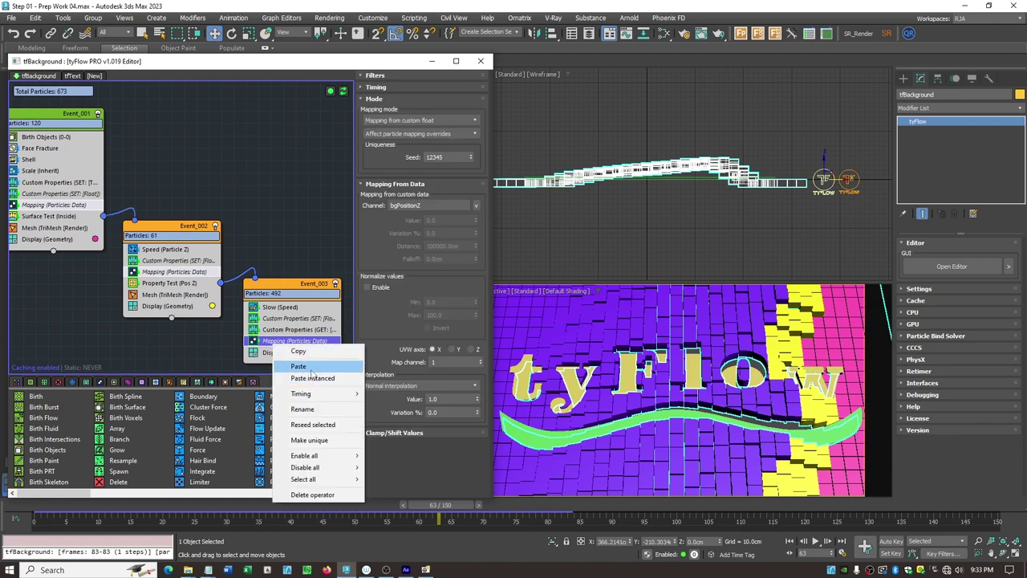
left_click(311, 368)
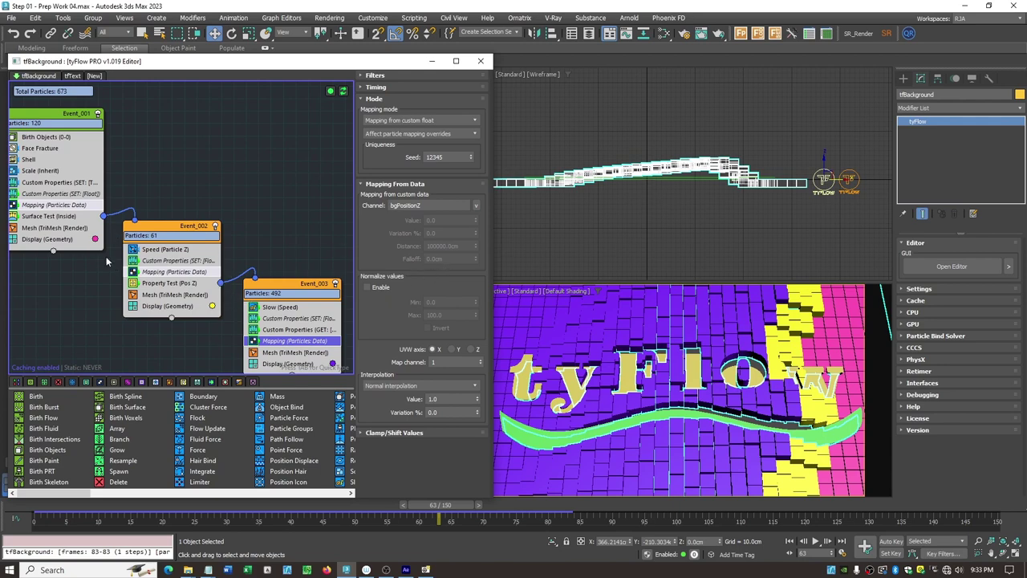
Step: Add a Display Data operator to Event_001 with the TM transform display enabled
left_click(49, 239)
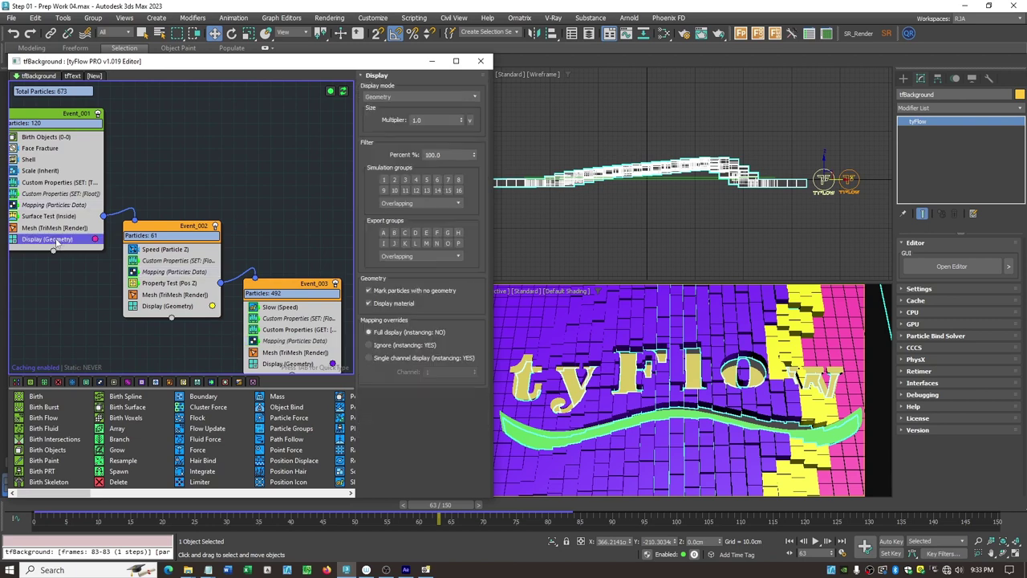
key("Tab")
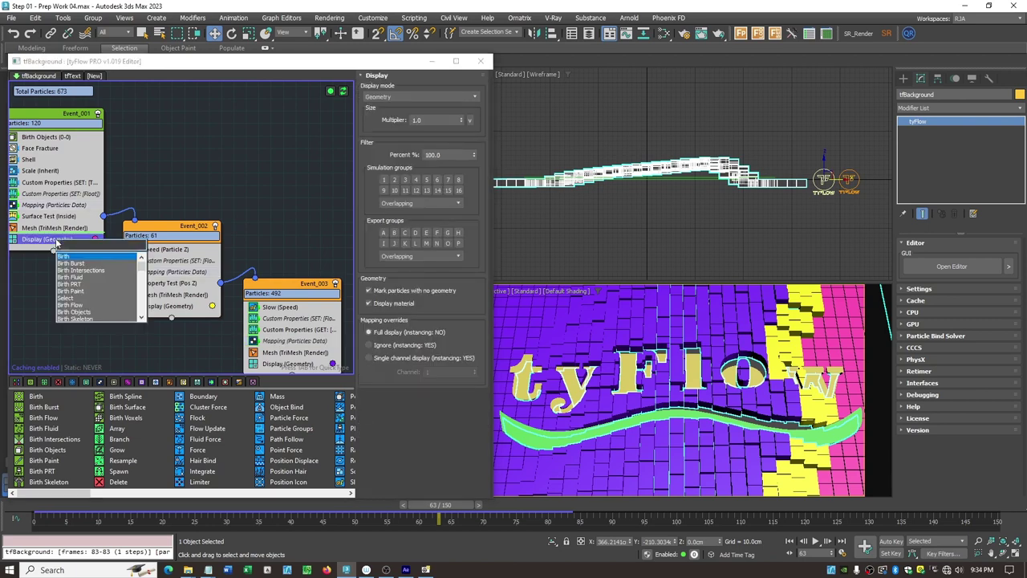
type("displ")
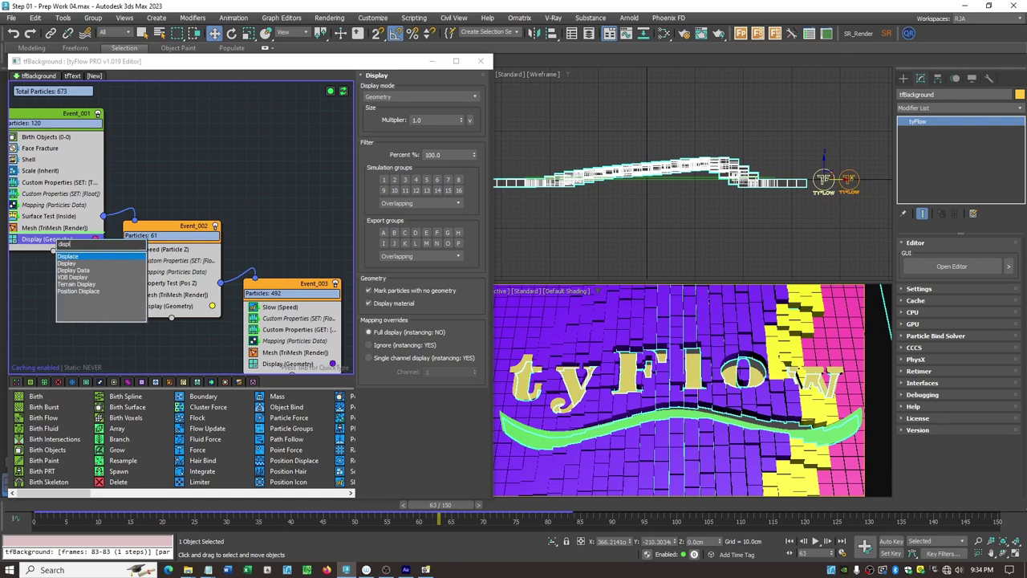
left_click(71, 270)
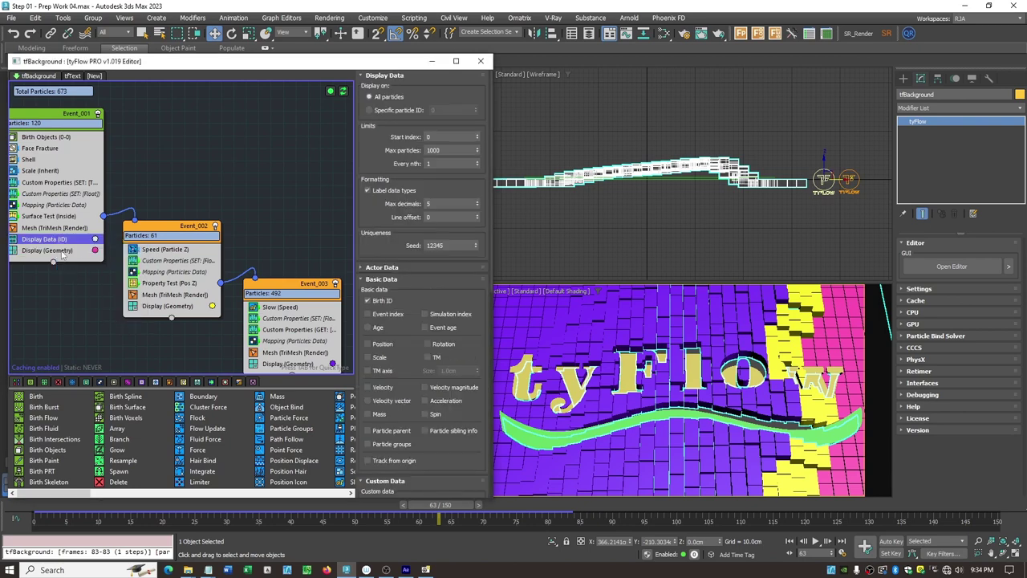
left_click(427, 357)
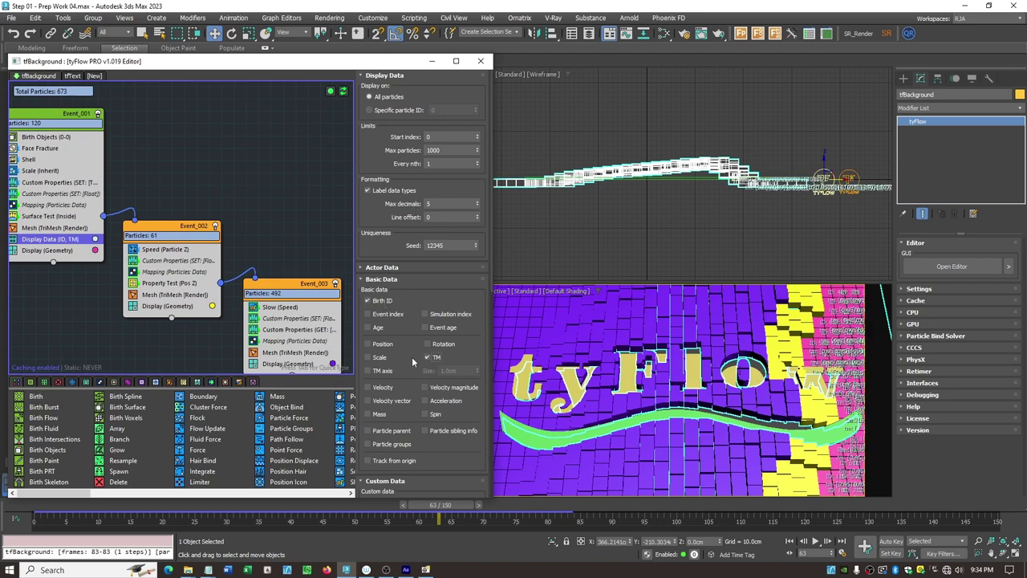
Step: Copy Display Data and paste an instance into Event_002 after its TriMesh mesh step
right_click(53, 241)
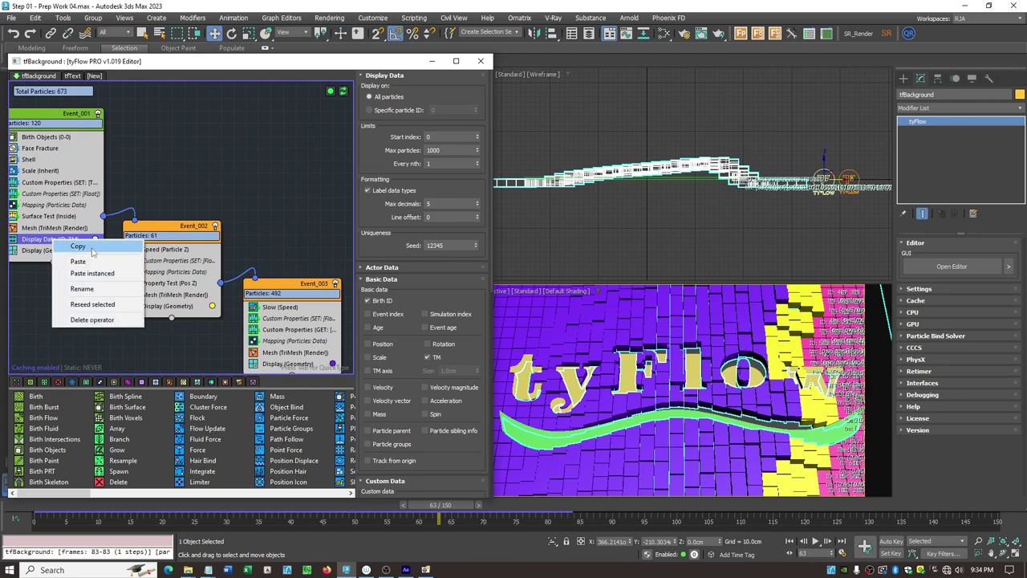
left_click(91, 248)
left_click(164, 294)
right_click(165, 296)
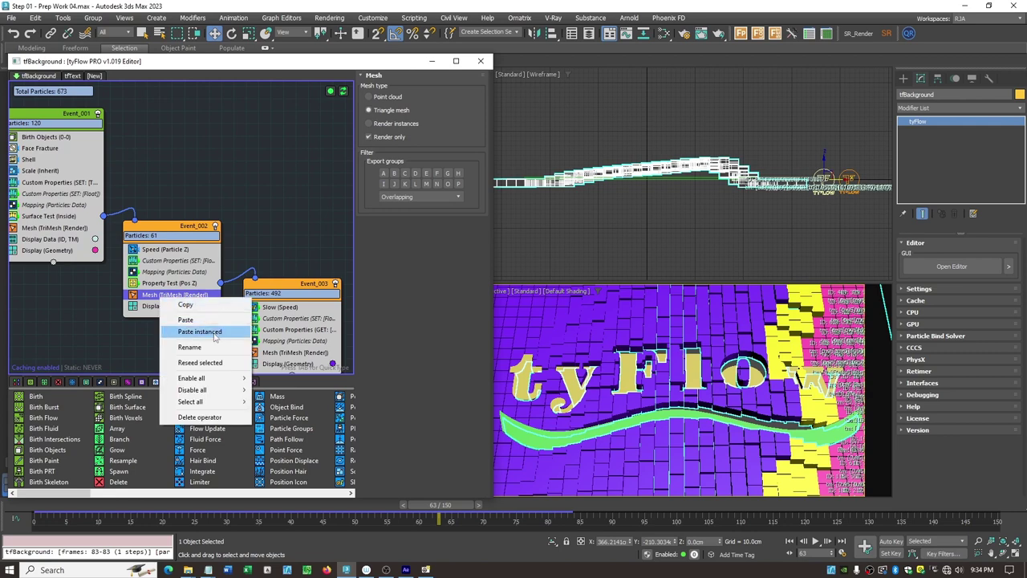
left_click(200, 330)
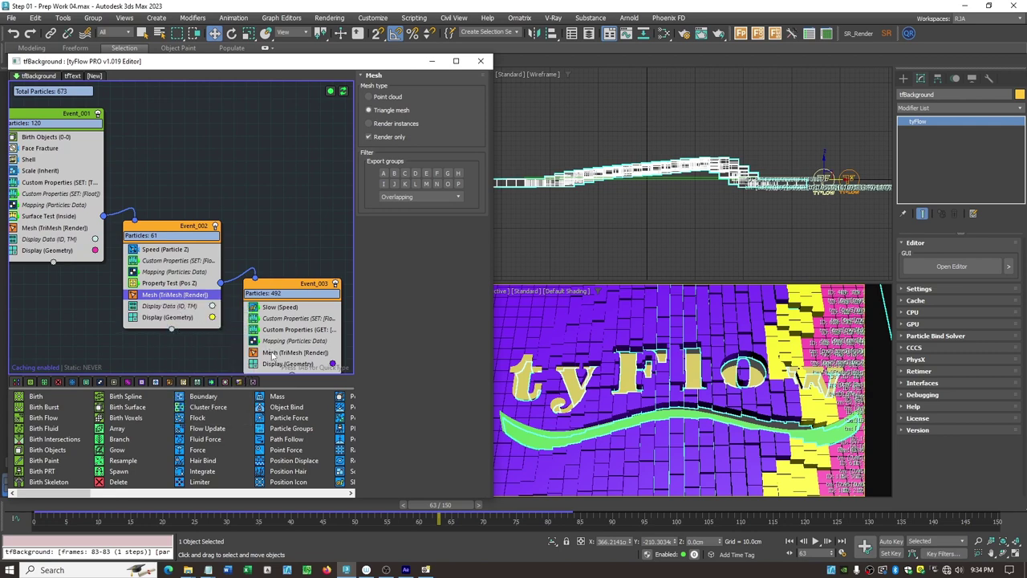
Step: Paste Display Data below Event_003's mesh step and rewind the animation to frame 56
left_click(272, 354)
right_click(273, 353)
left_click(310, 387)
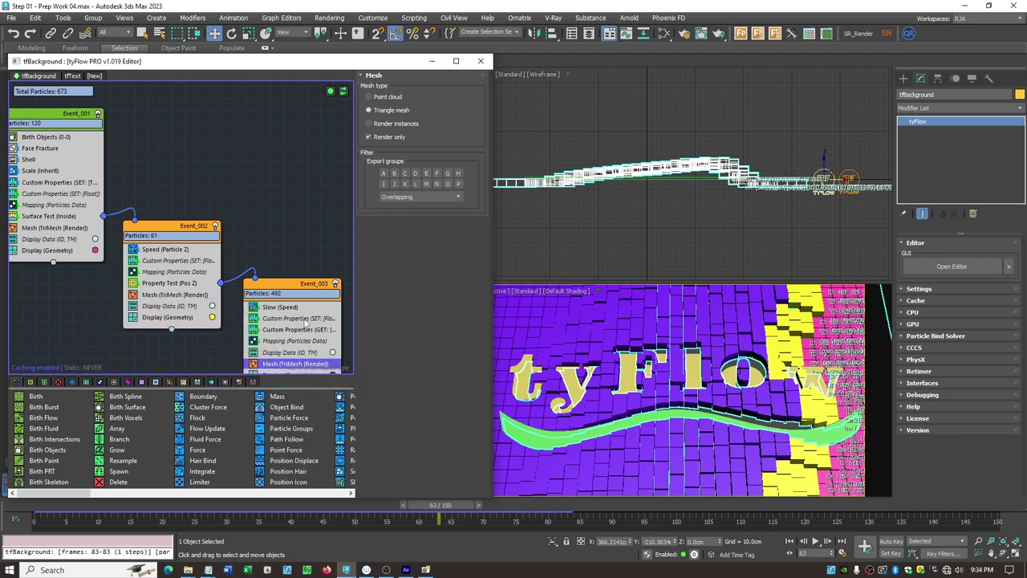
left_click_drag(278, 356, 283, 371)
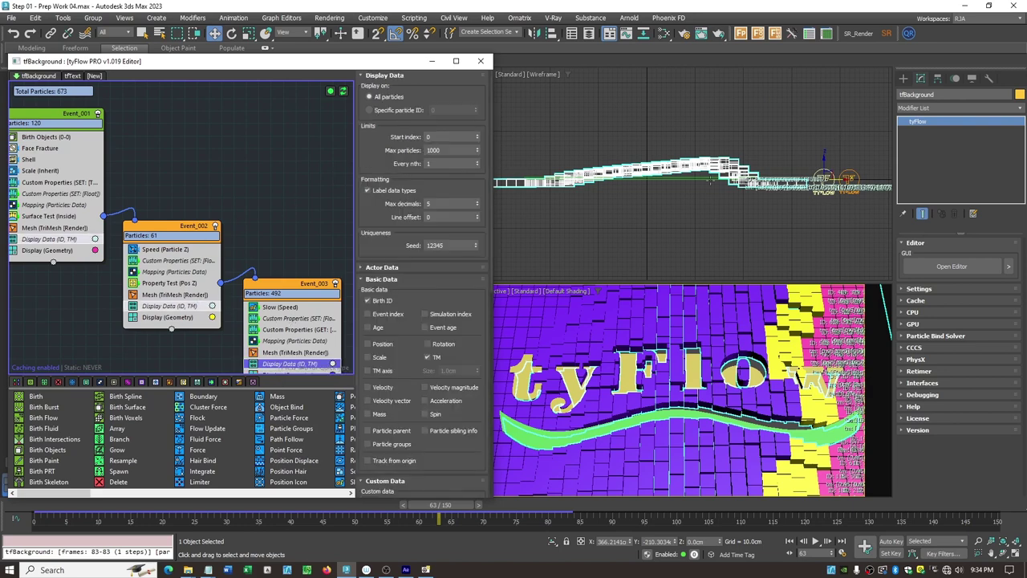
left_click_drag(452, 506, 409, 505)
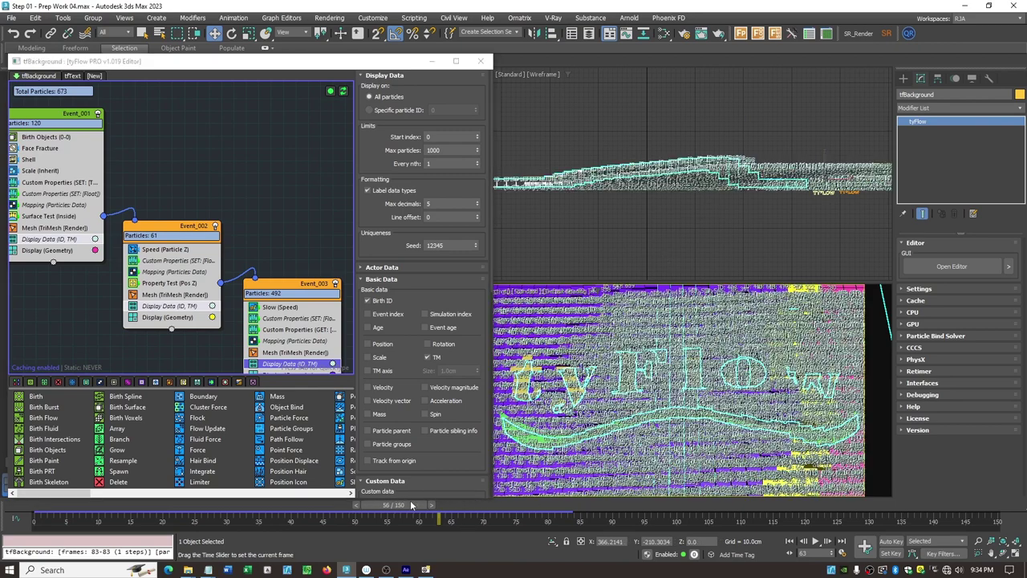
Step: Set Display Data to show only specific particle ID 560
left_click(743, 150)
scroll(682, 218, "up", 5)
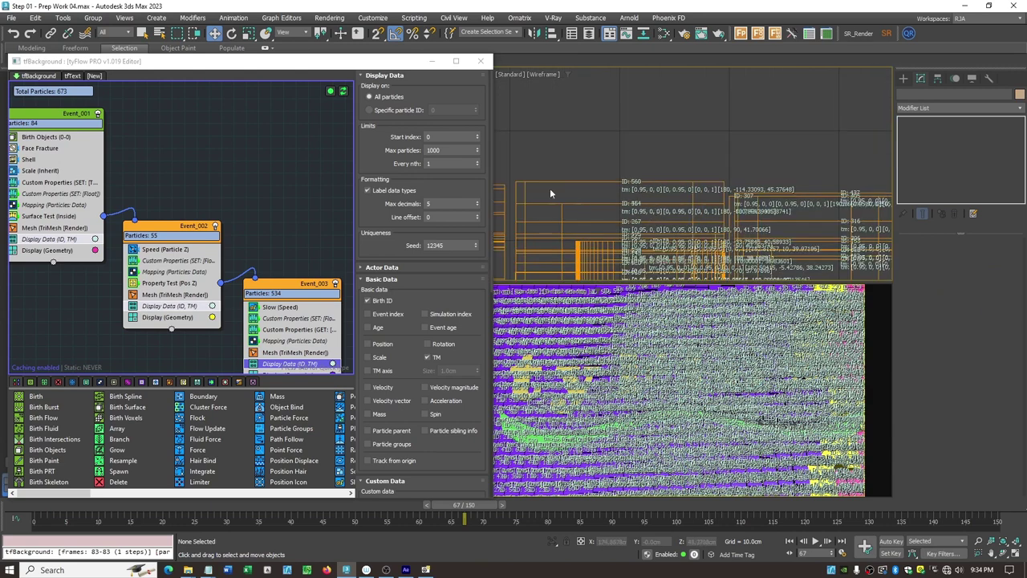
left_click(369, 110)
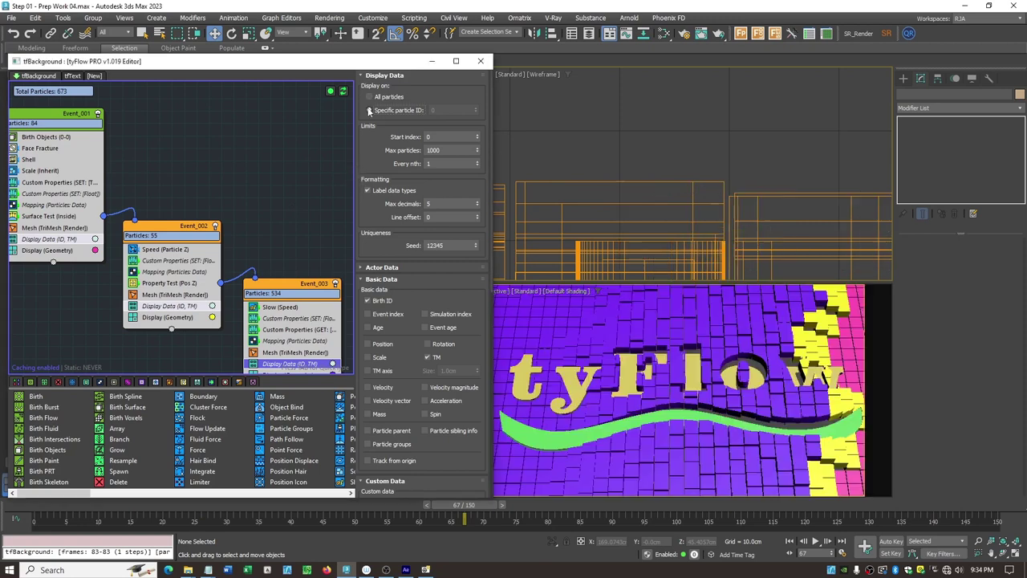
left_click(448, 111)
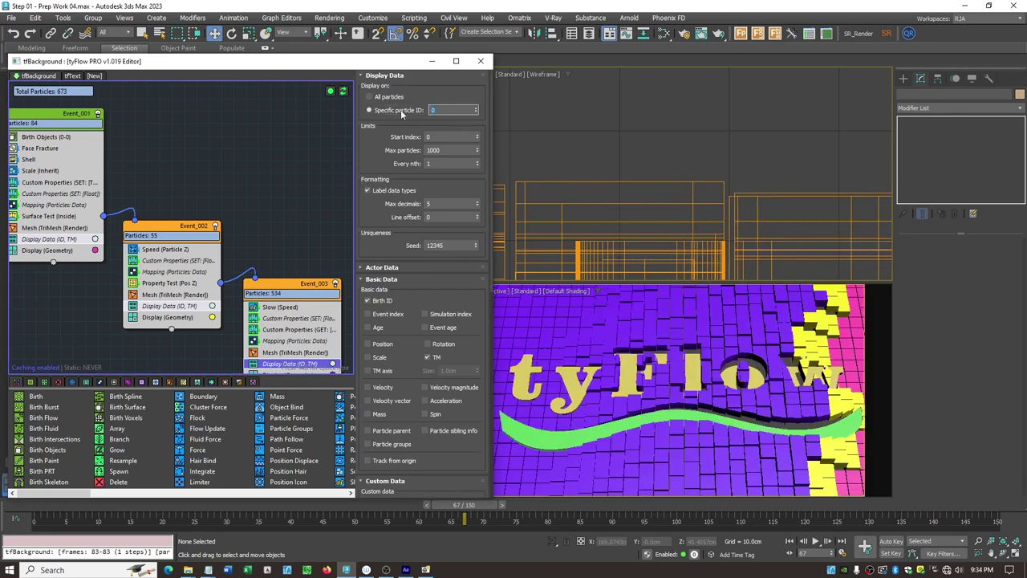
type("560")
key("Return")
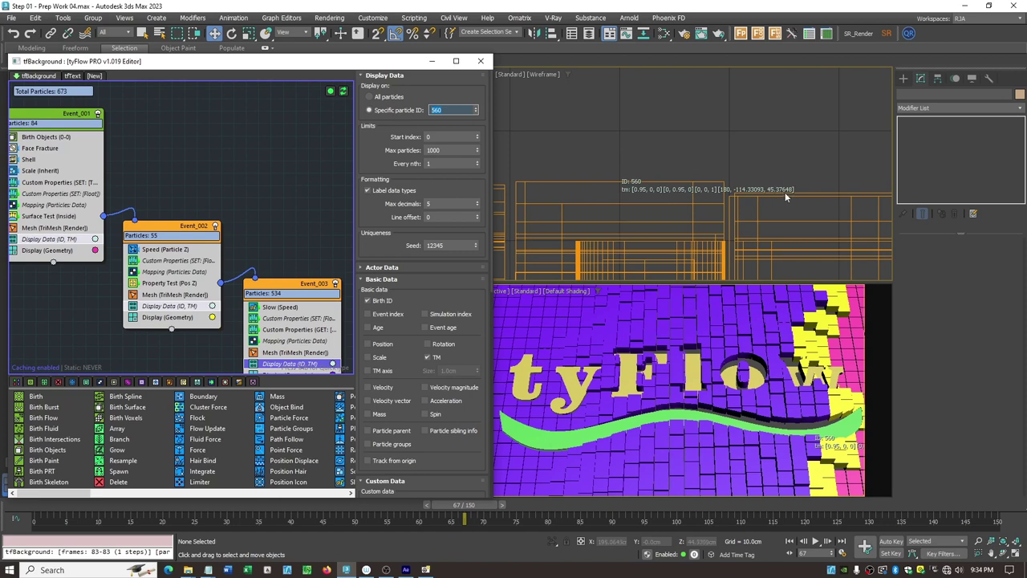
Step: Scrub the timeline from around frame 30 to later frames to follow particle 560
mouse_move(476, 511)
left_mouse_down()
mouse_move(499, 515)
mouse_move(472, 517)
mouse_move(487, 520)
left_mouse_up()
key("w")
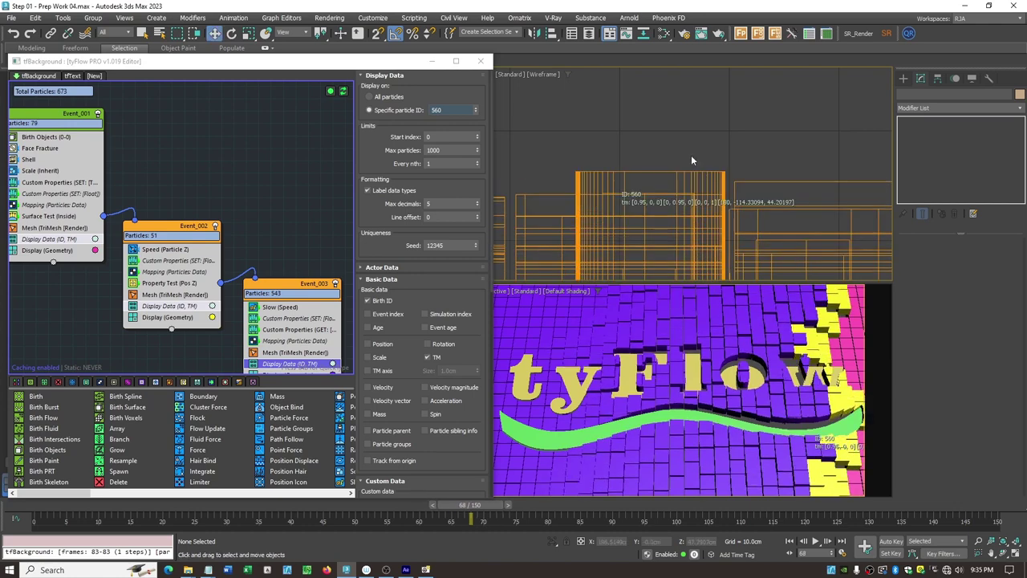
scroll(686, 153, "down", 6)
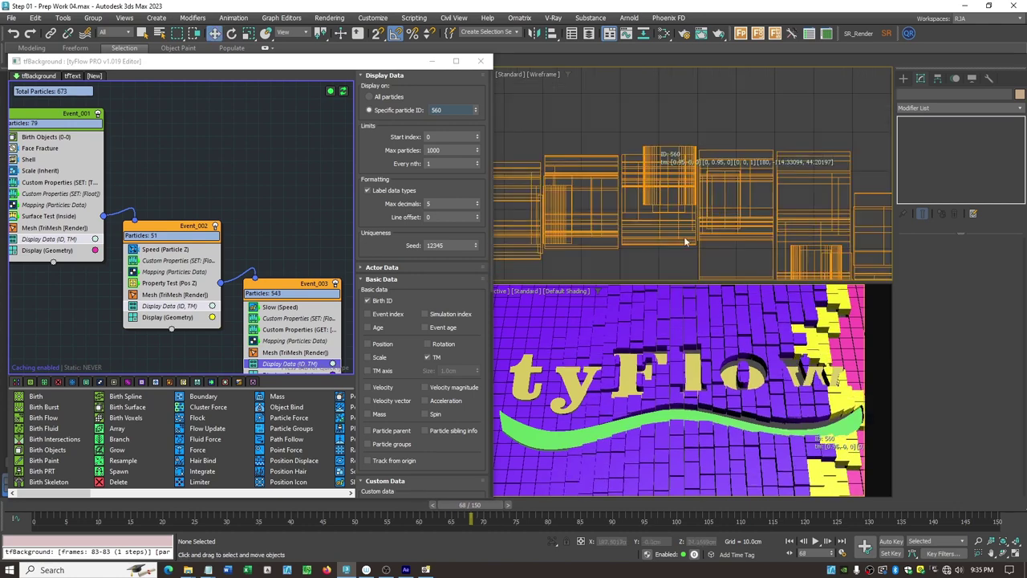
scroll(694, 236, "up", 2)
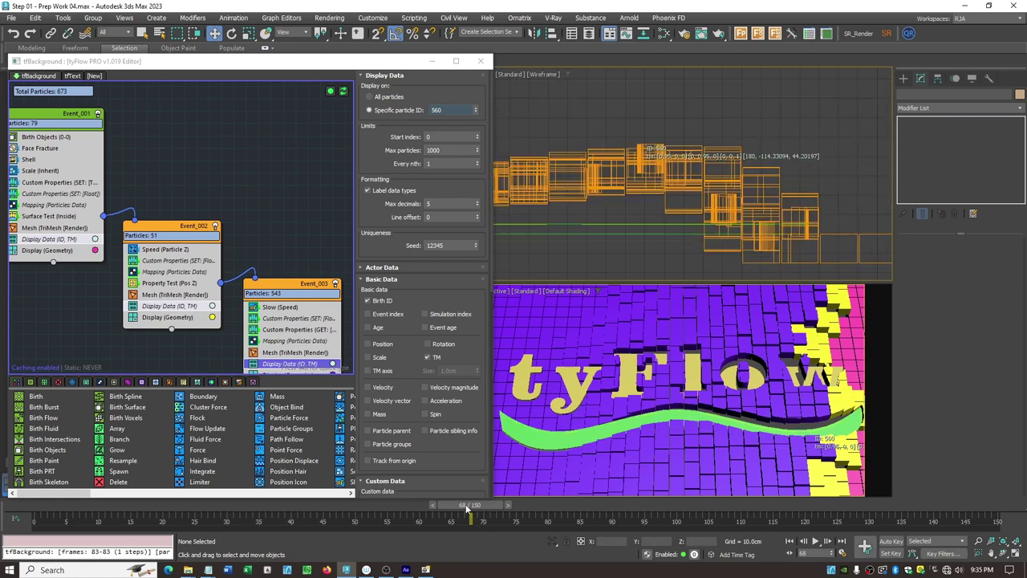
left_click_drag(465, 508, 213, 522)
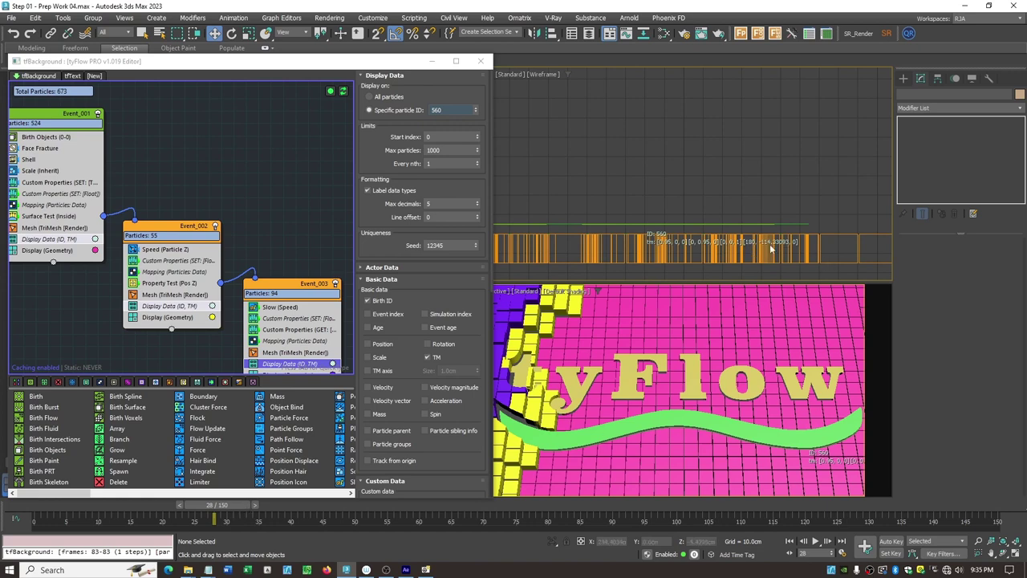
left_click_drag(237, 507, 461, 510)
left_click_drag(478, 544, 554, 544)
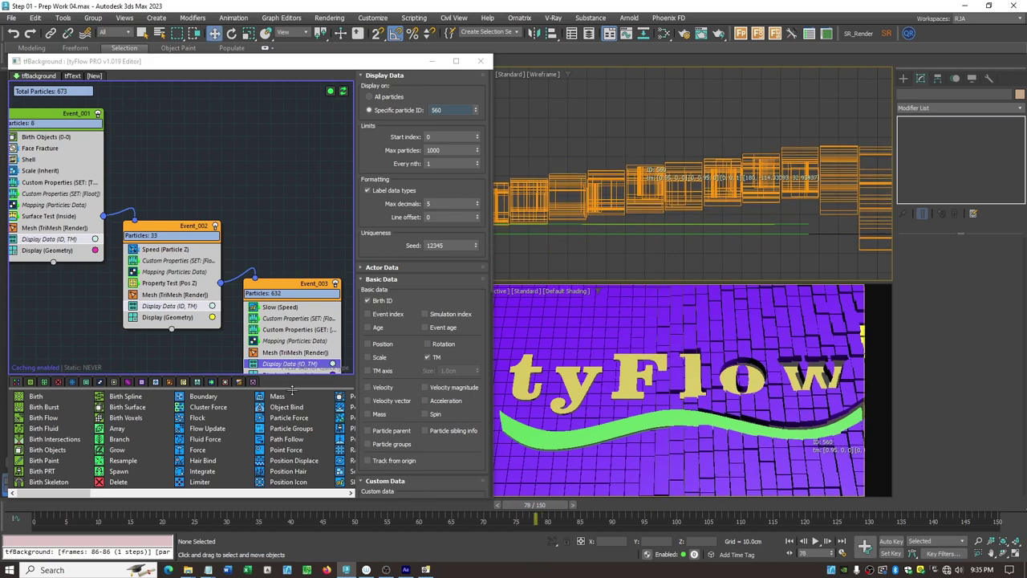
Step: Turn on normalize in Event_001's particle-data Mapping with minimum -1.0 and maximum 45.0
left_click(53, 206)
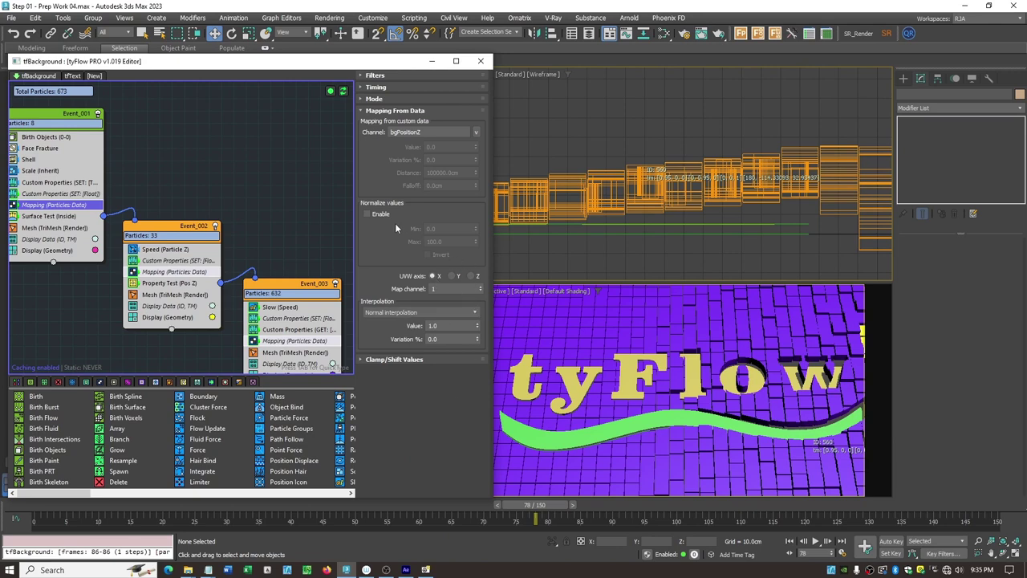
left_click(371, 215)
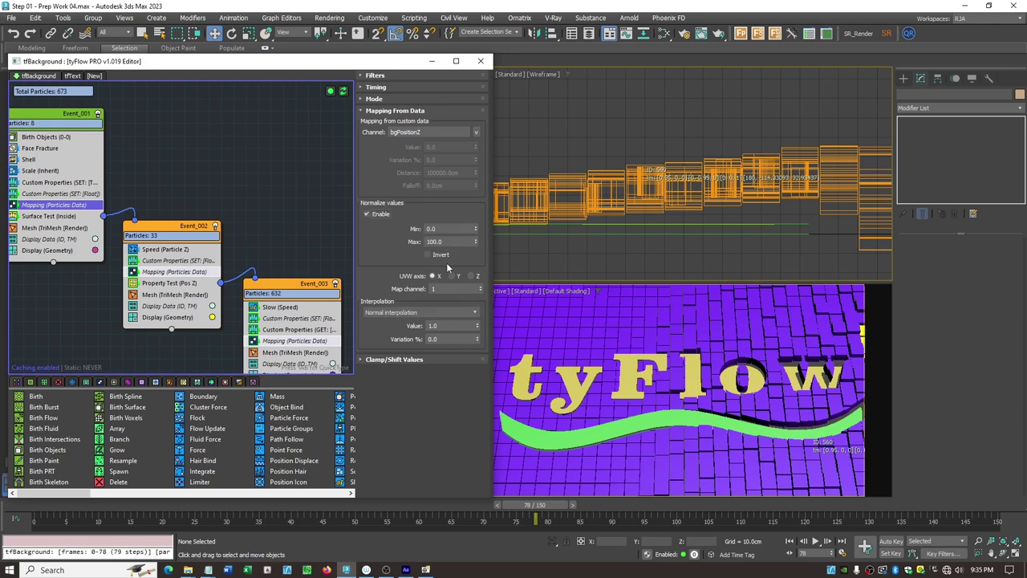
left_click(424, 230)
type("-1")
key("Tab")
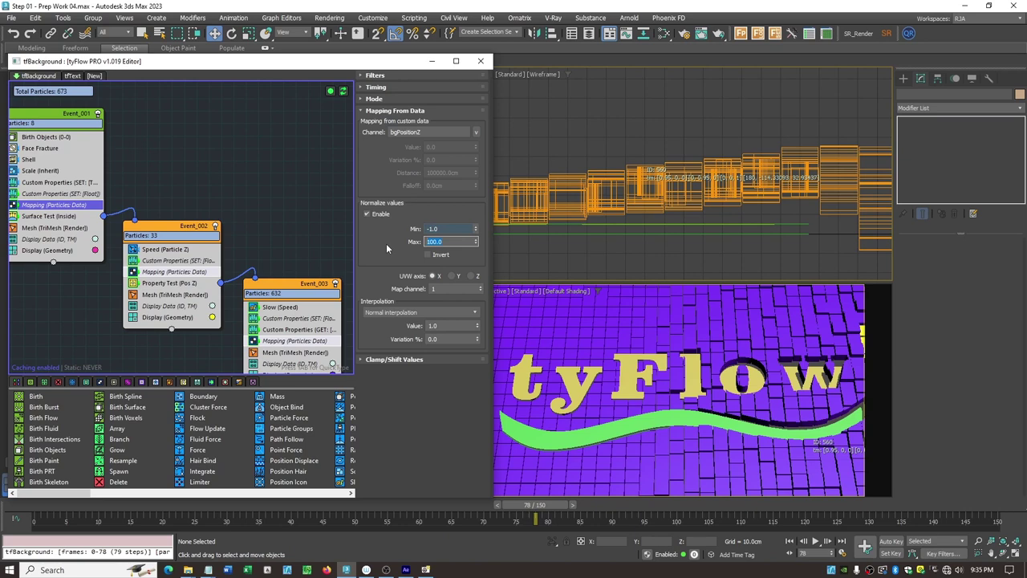
type("45")
key("Return")
Step: Copy the background flow's three events and switch to the empty tfText flow
left_click(189, 272)
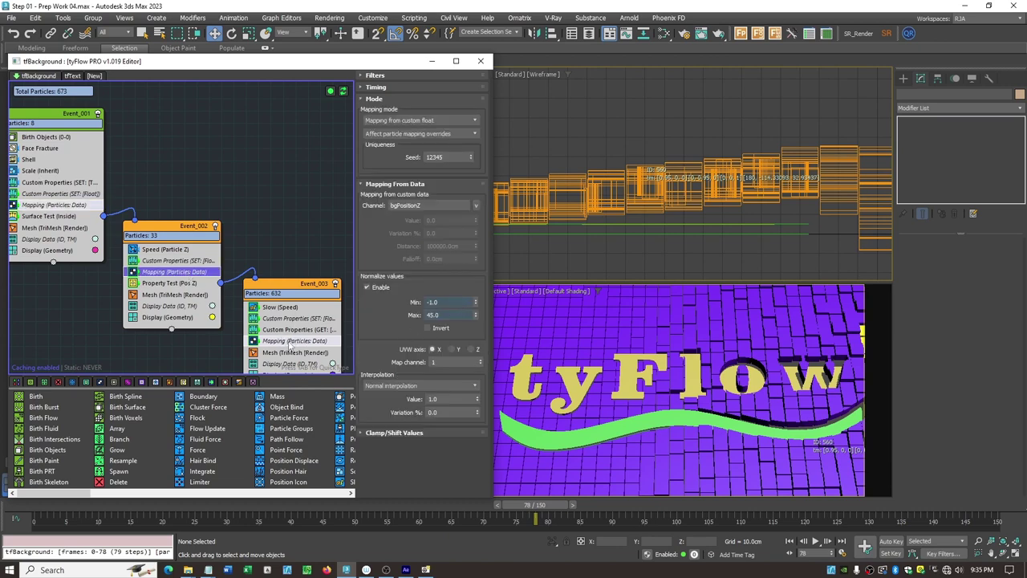
left_click(292, 207)
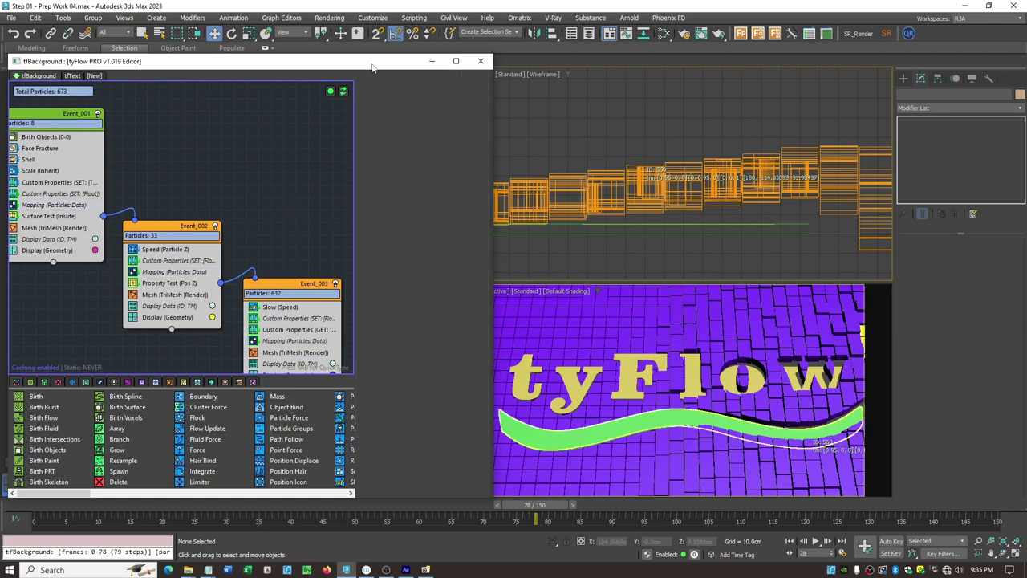
left_click_drag(371, 68, 408, 63)
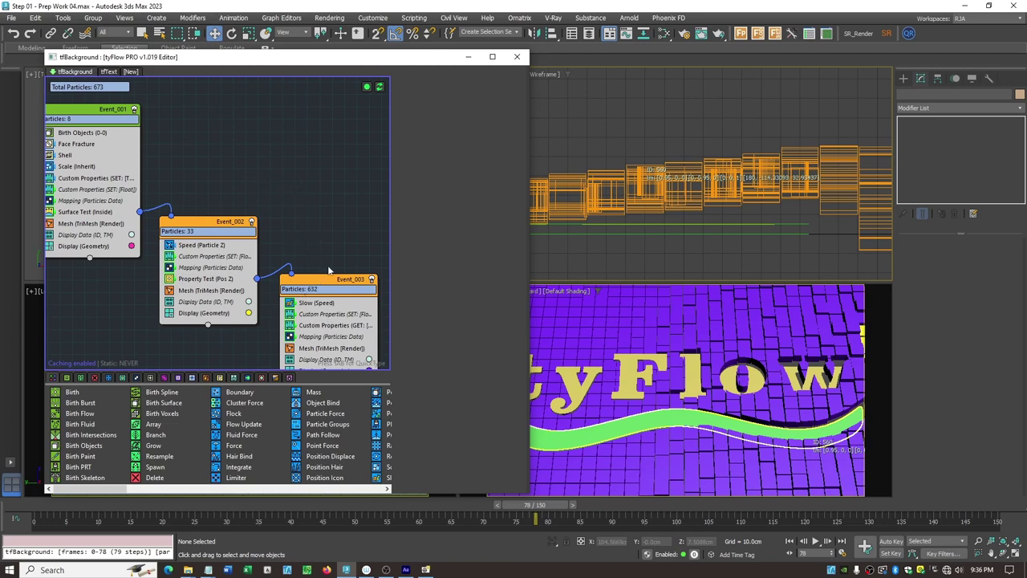
left_click(58, 113)
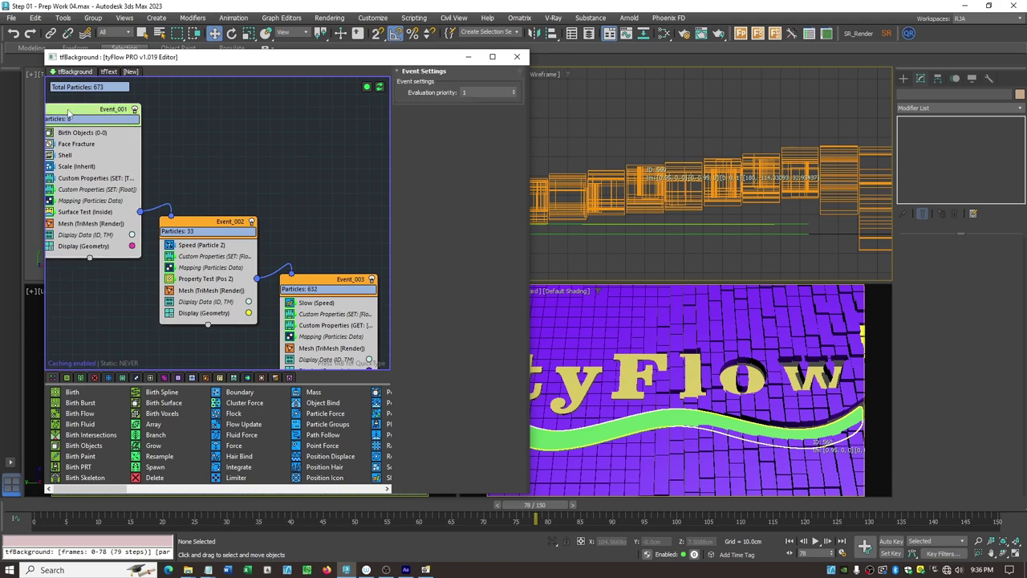
left_click(204, 231)
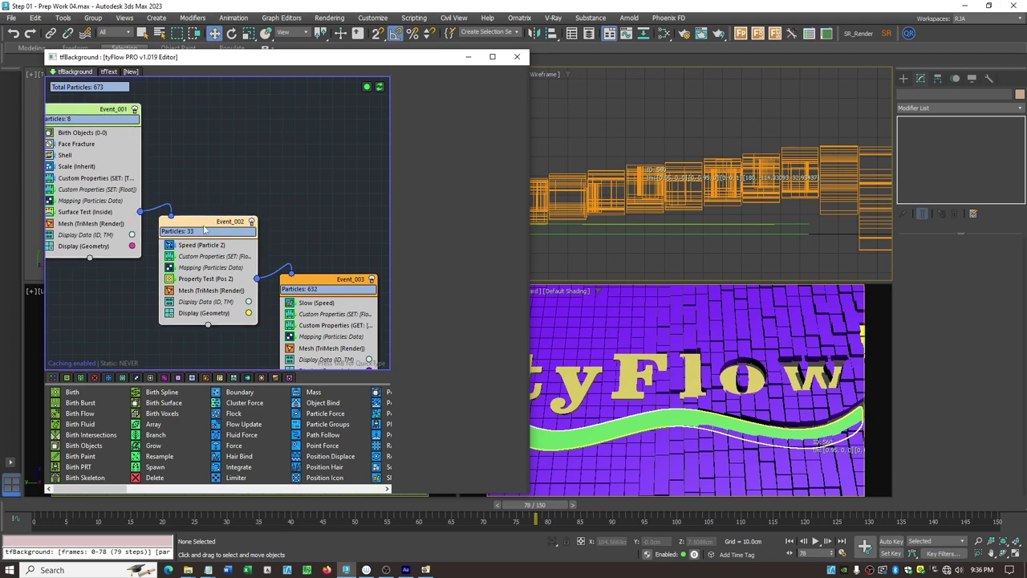
right_click(326, 282)
left_click(357, 291)
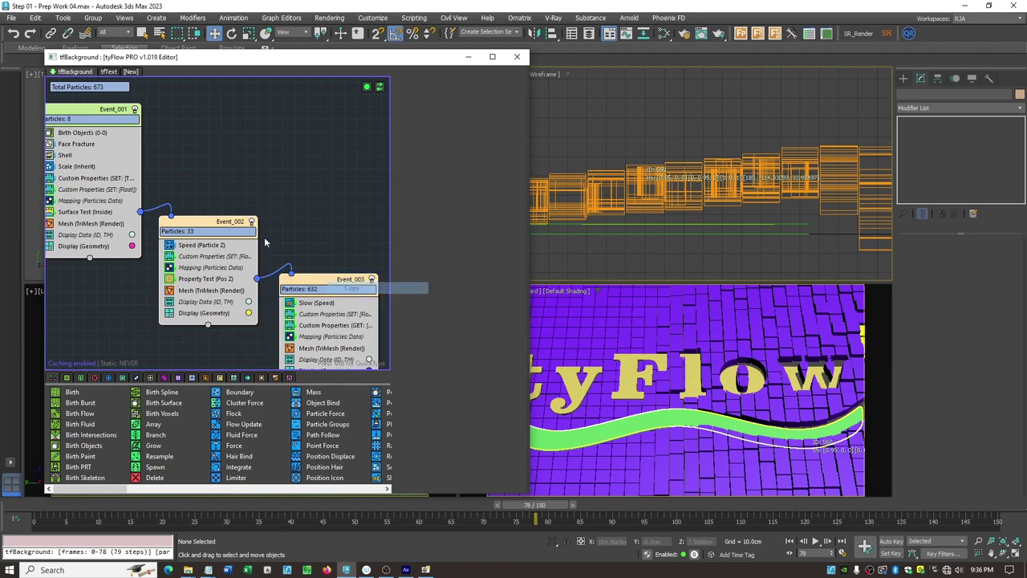
left_click(107, 71)
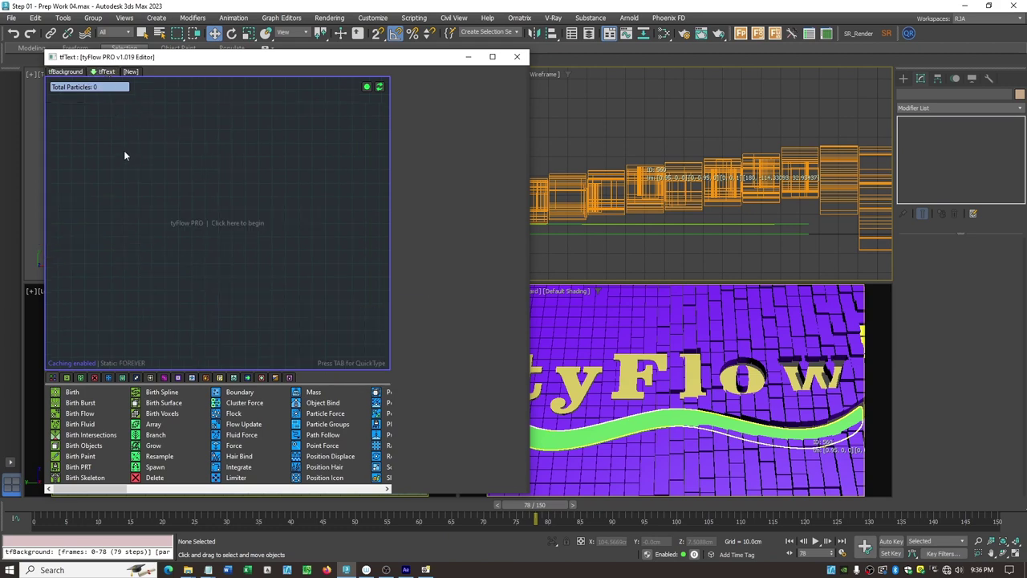
Step: Paste Event_001, Event_002 and Event_003 into the tfText graph and zoom to fit them
right_click(69, 119)
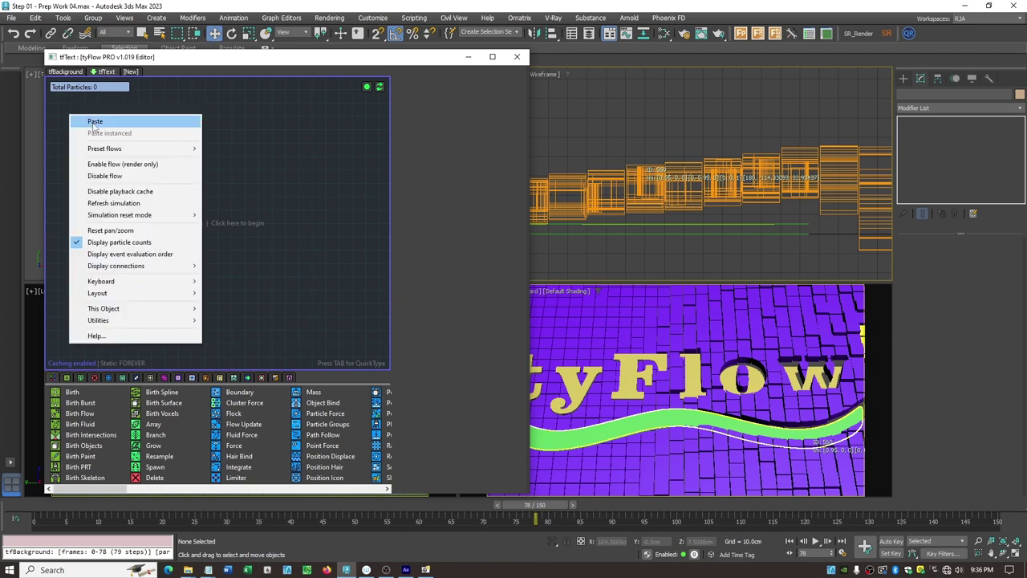
left_click(90, 121)
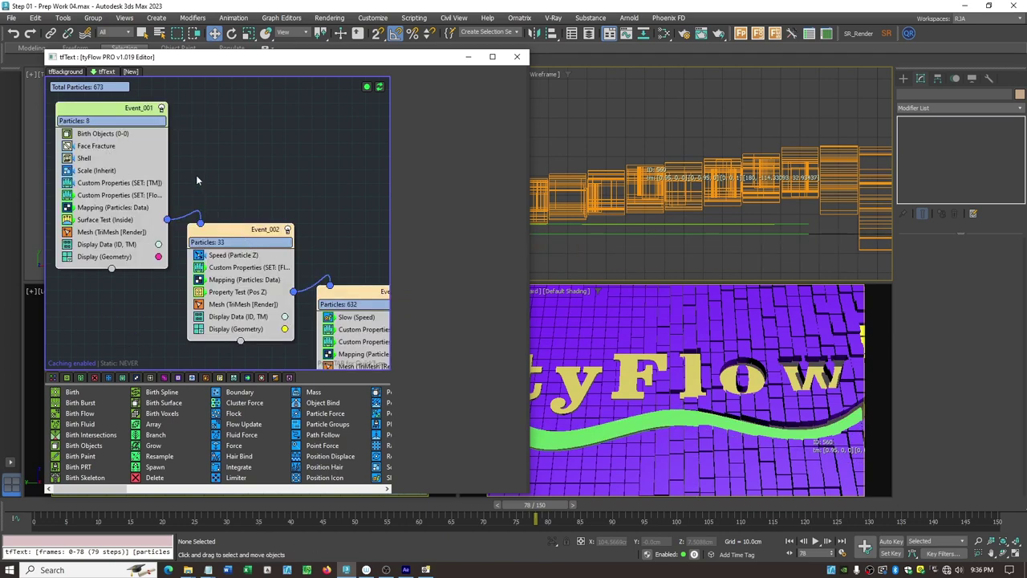
scroll(196, 175, "down", 1)
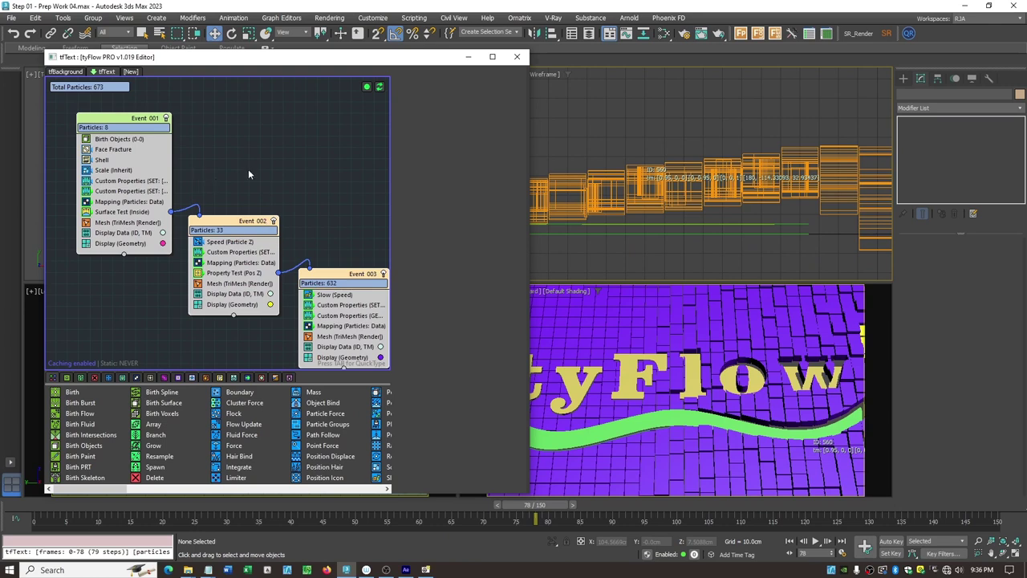
scroll(245, 168, "up", 1)
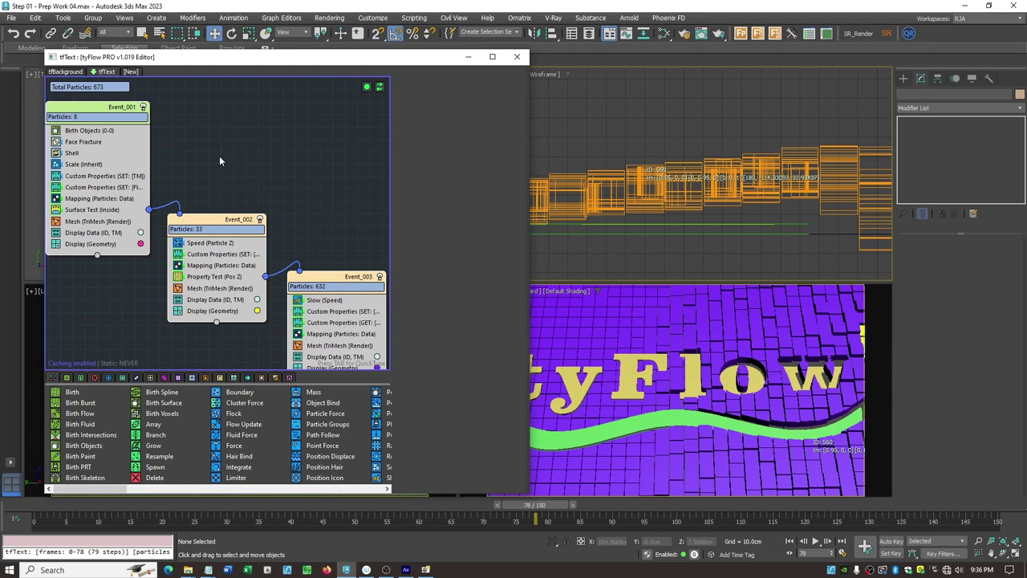
Step: Replace slicedRectangle in Birth Objects with the picked text and underline ribbon objects
left_click(95, 131)
left_click(437, 92)
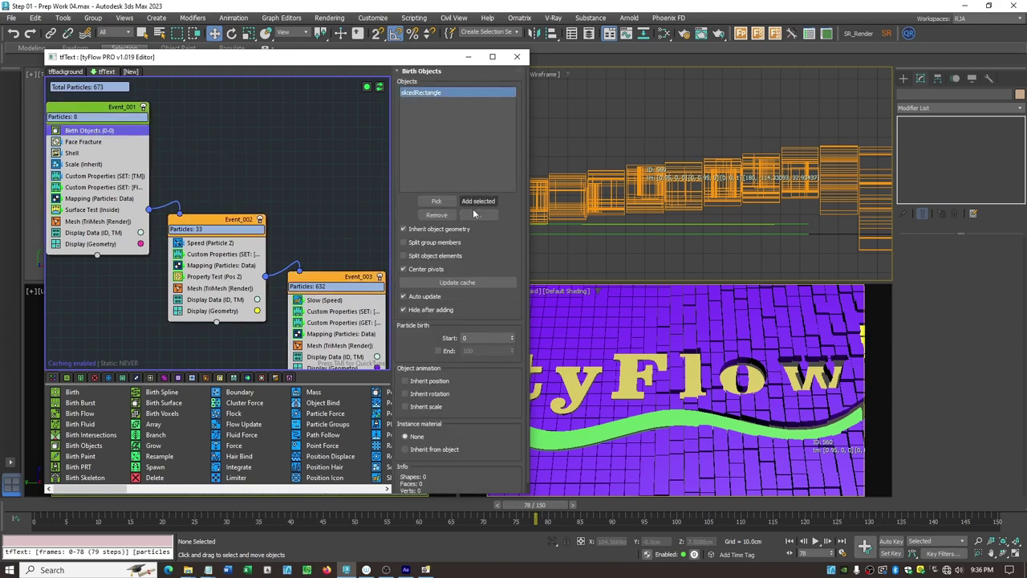
left_click(444, 216)
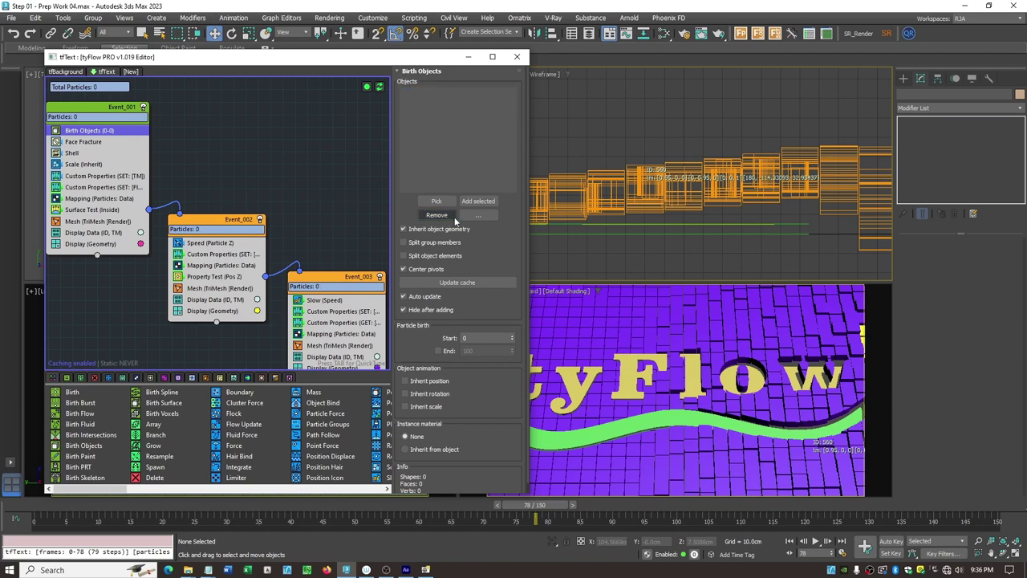
left_click(436, 201)
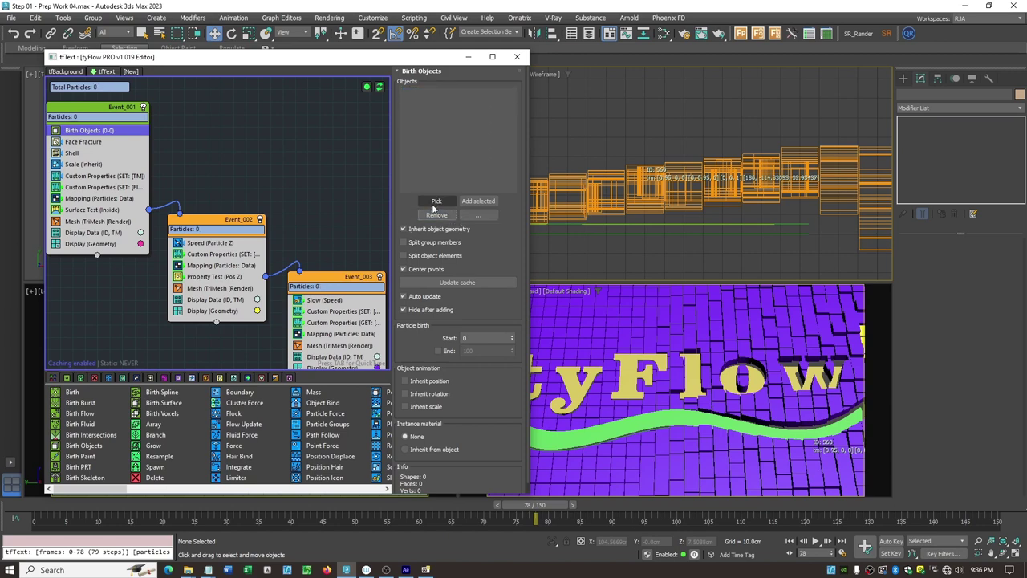
left_click(632, 365)
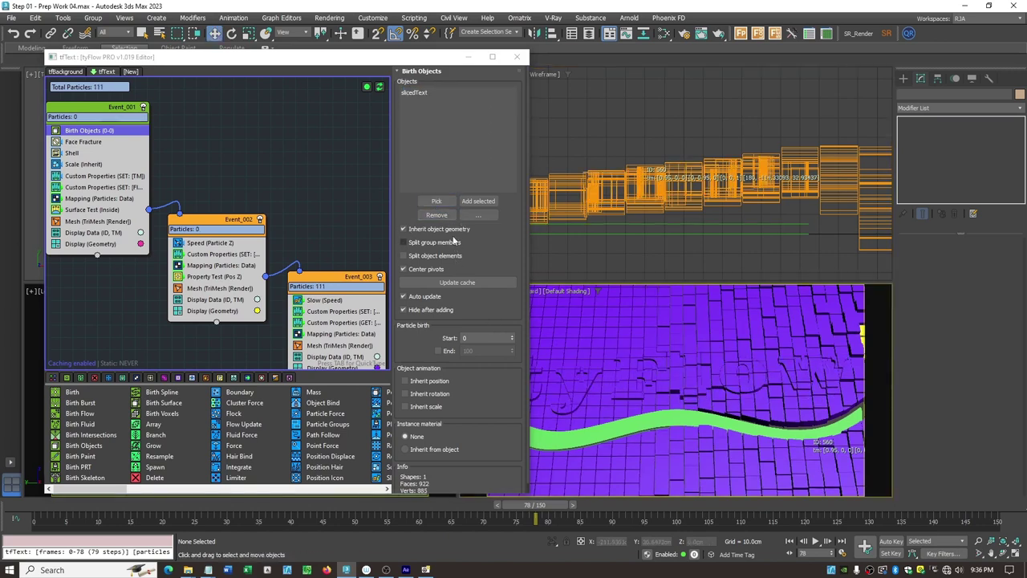
left_click(435, 200)
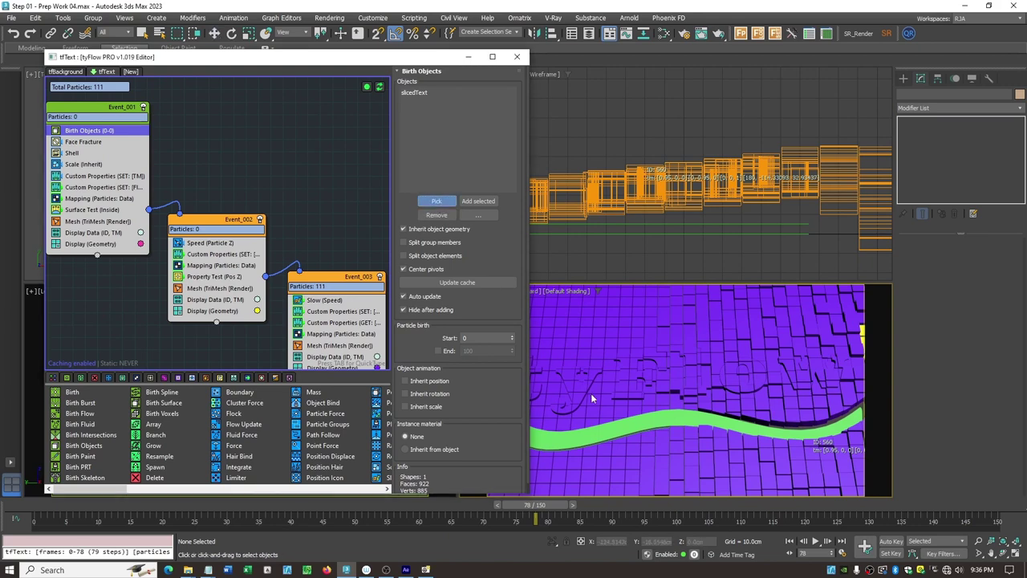
left_click(624, 422)
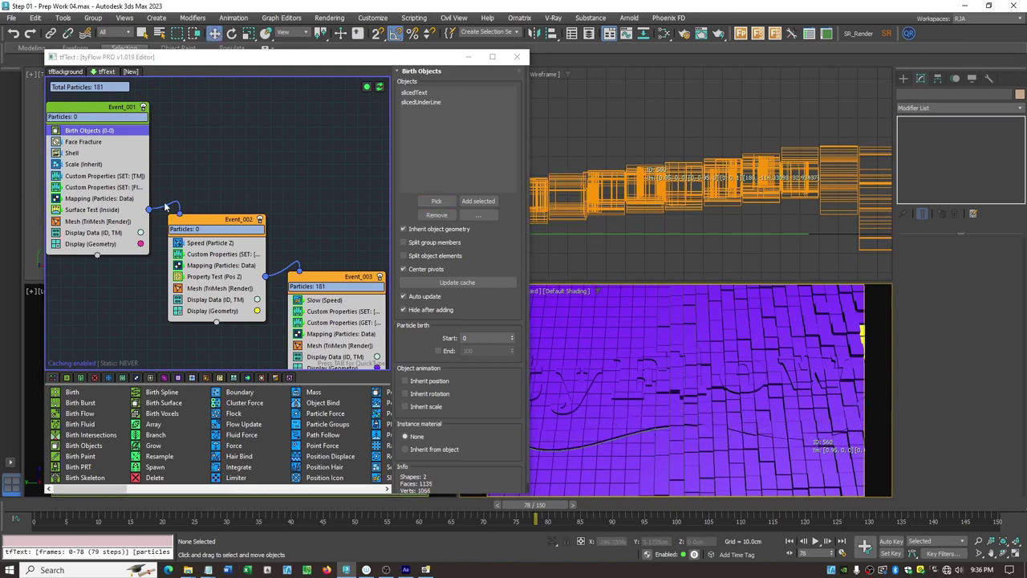
Step: Enable outer and edge material IDs 1 and 2 in tfText's Shell operator
left_click(82, 152)
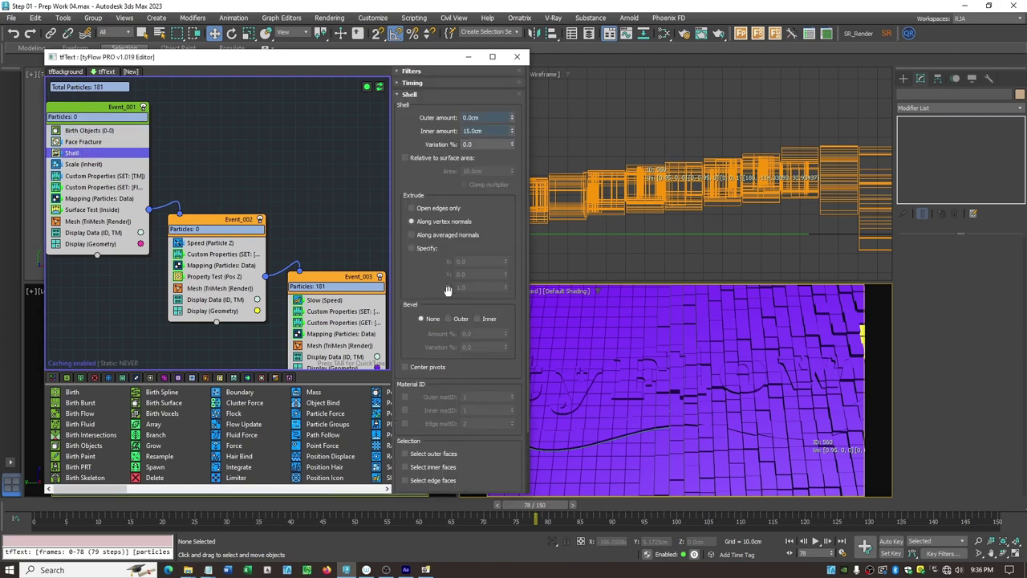
left_click(405, 396)
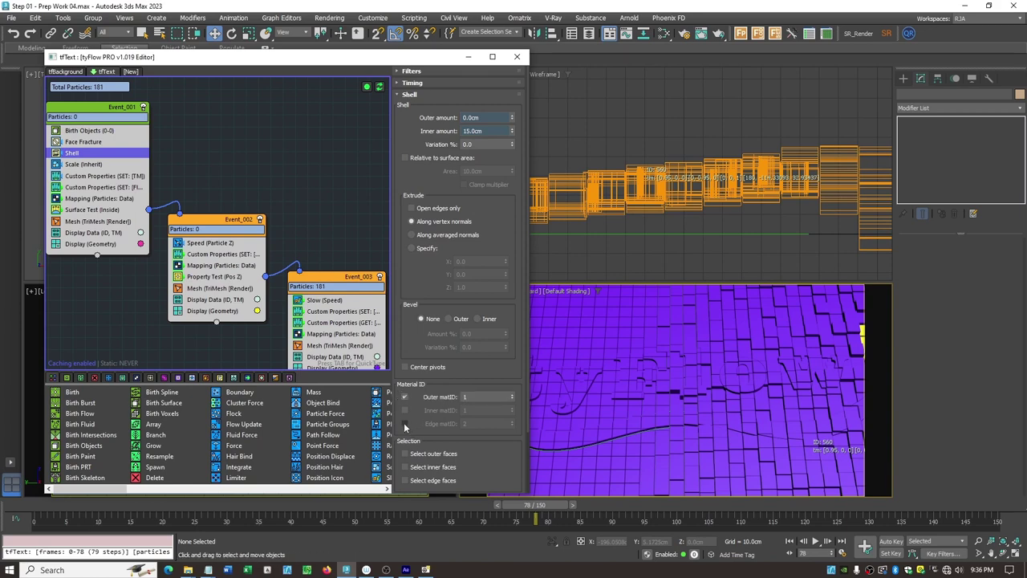
left_click(404, 423)
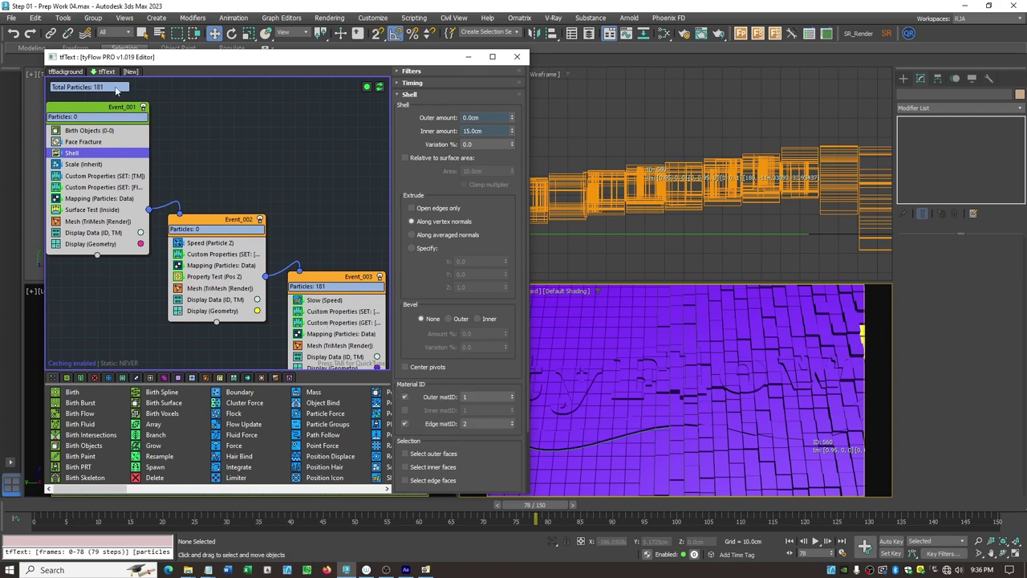
Step: Set tfBackground's Shell outer and edge material IDs to 3 and 4
left_click(74, 72)
left_click(63, 156)
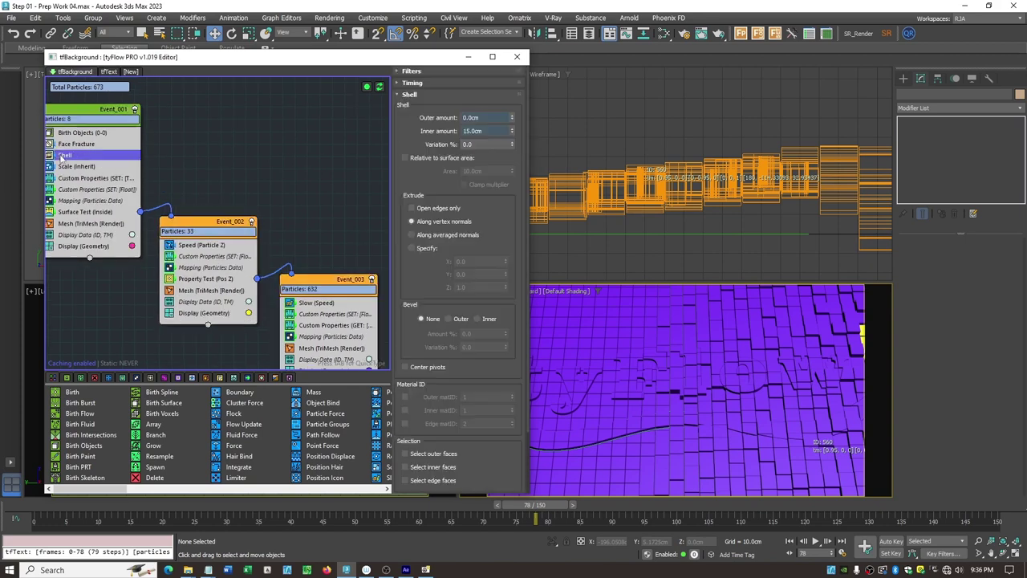
left_click(404, 397)
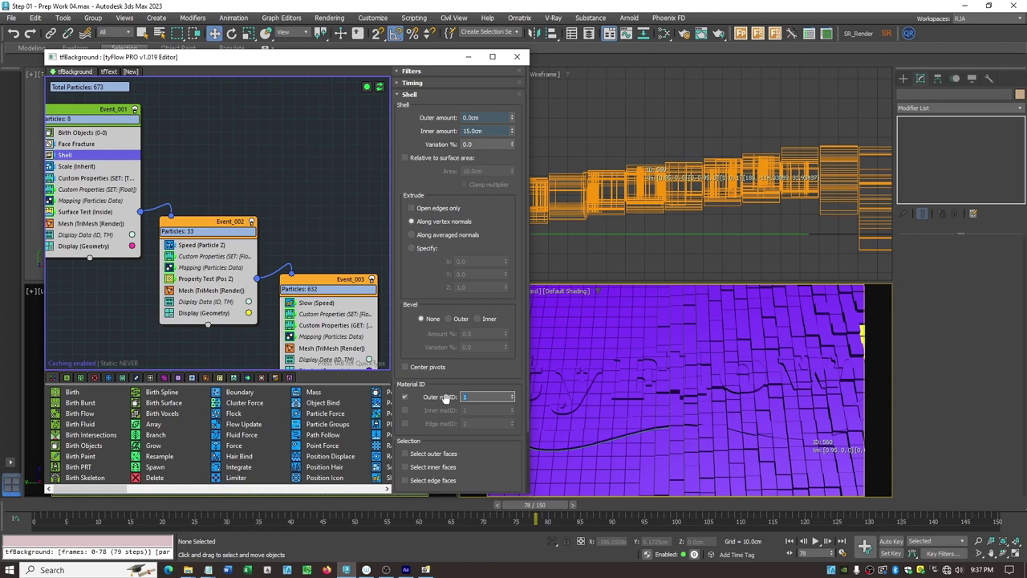
type("3")
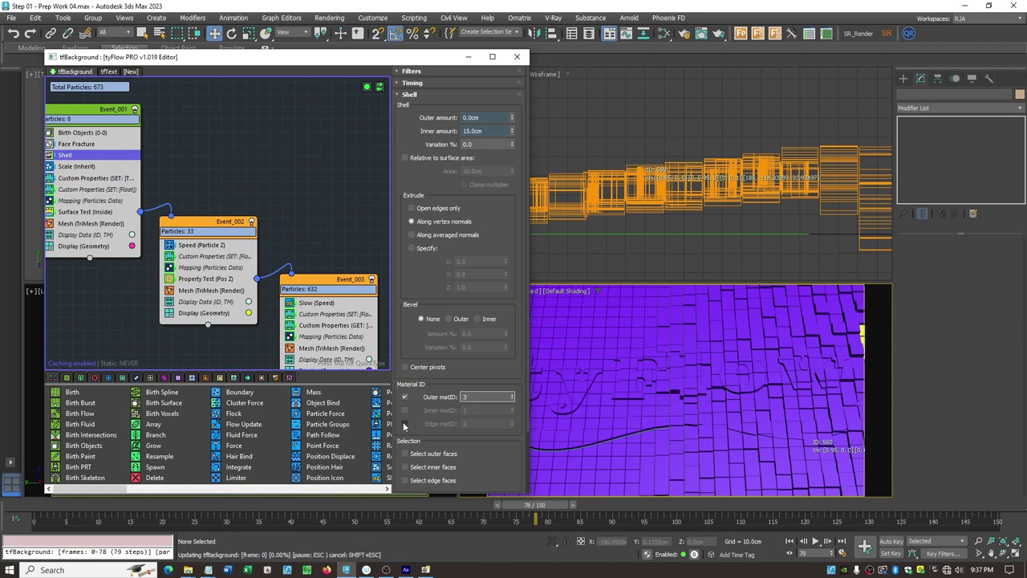
left_click(404, 424)
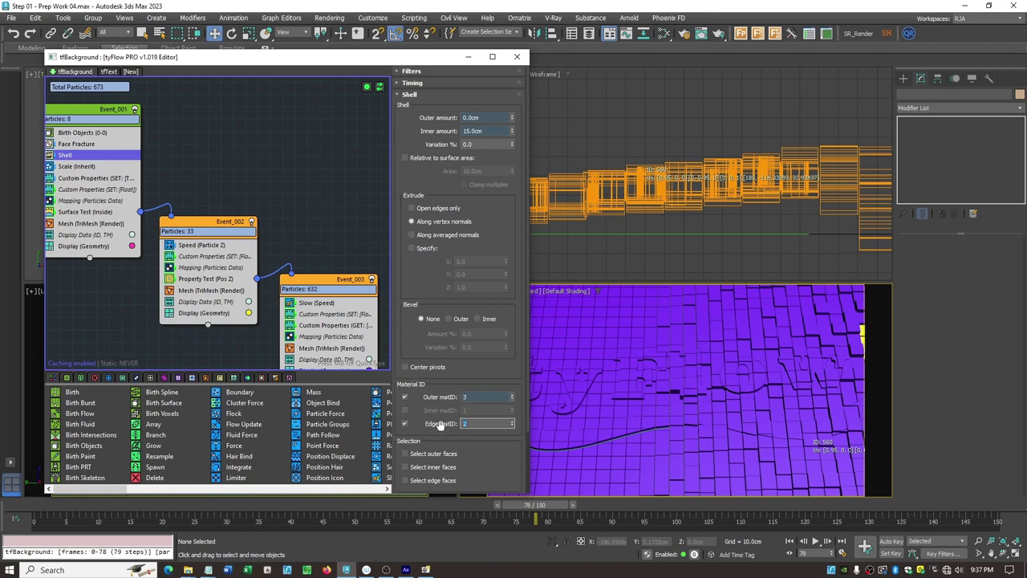
type("4")
left_click(478, 397)
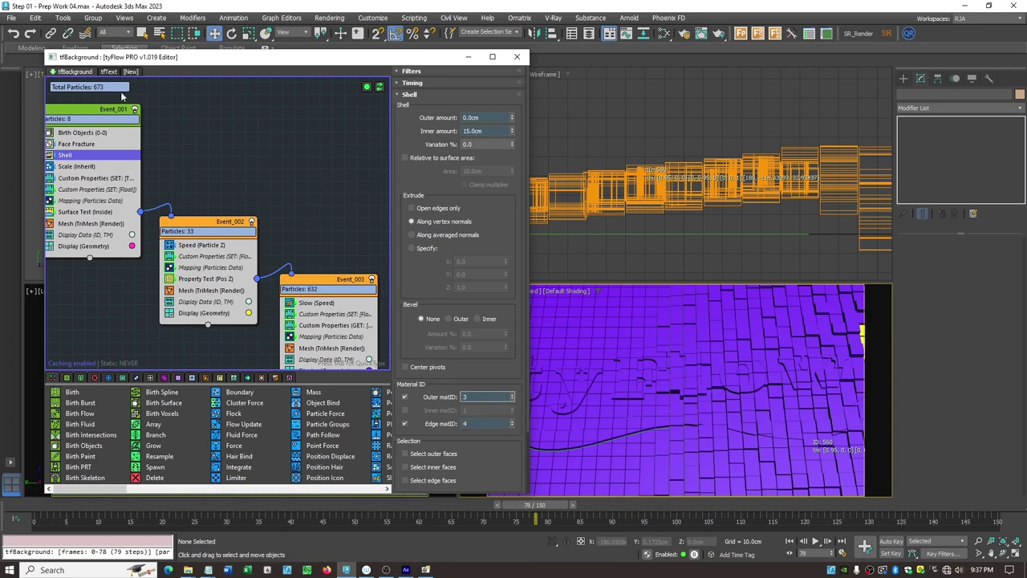
left_click(108, 72)
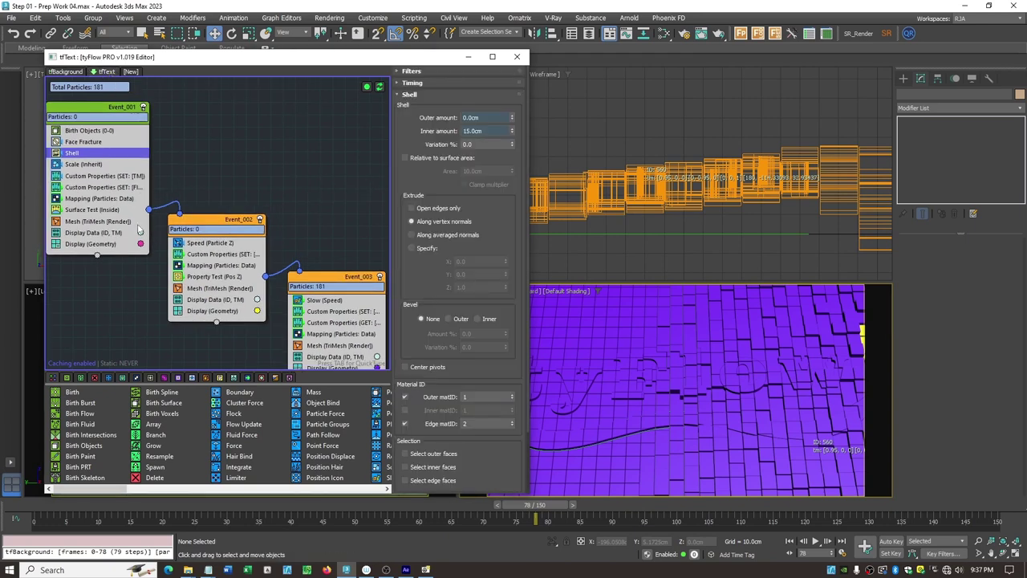
Step: Replace the tmBackgroundStart channel name in tfText's TM Custom Properties
left_click(98, 177)
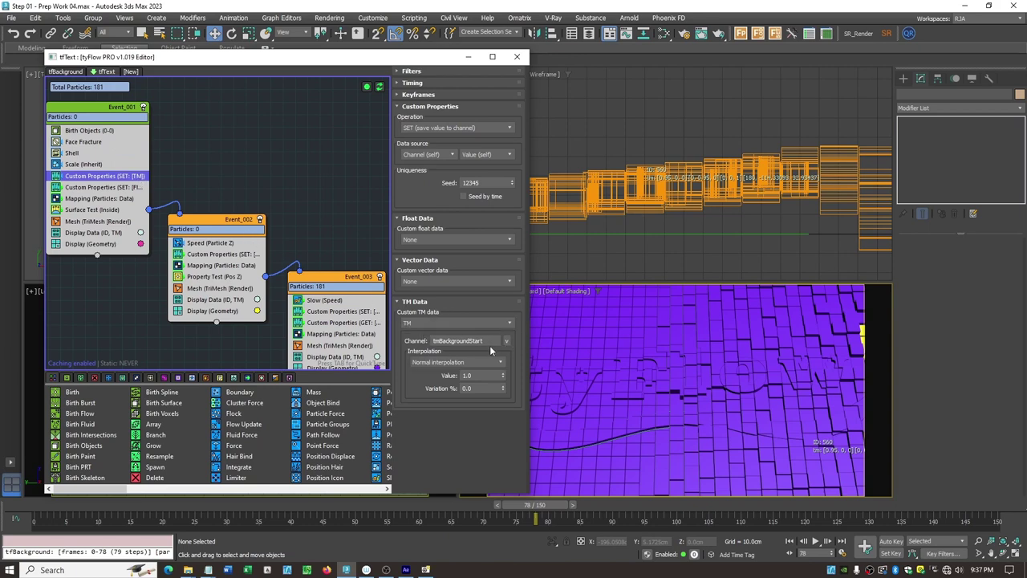
left_click_drag(487, 341, 397, 339)
type("tmTextStart")
Step: Rename the float Custom Properties channel from bgPositionZ to textPositionZ
left_click(116, 187)
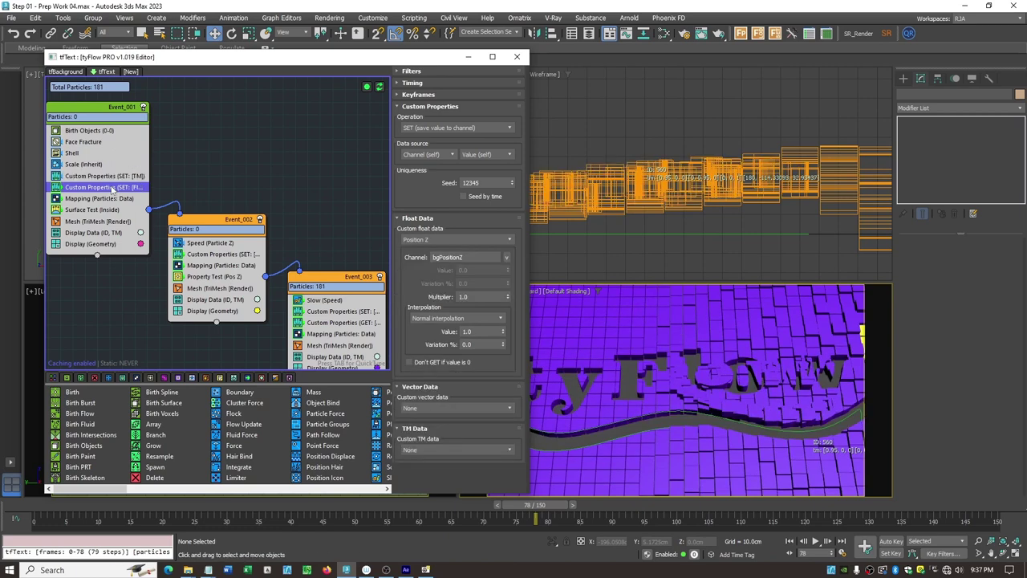
double_click(471, 257)
type("text")
left_click(87, 209)
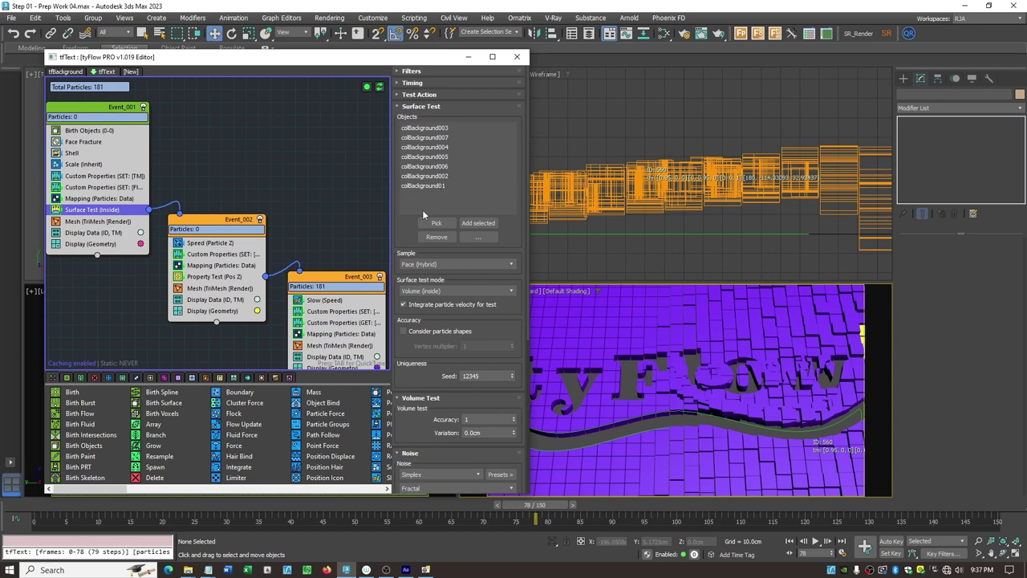
Step: Remove the seven colBackground colliders from tfText's Surface Test
left_click(438, 186)
left_click(436, 128)
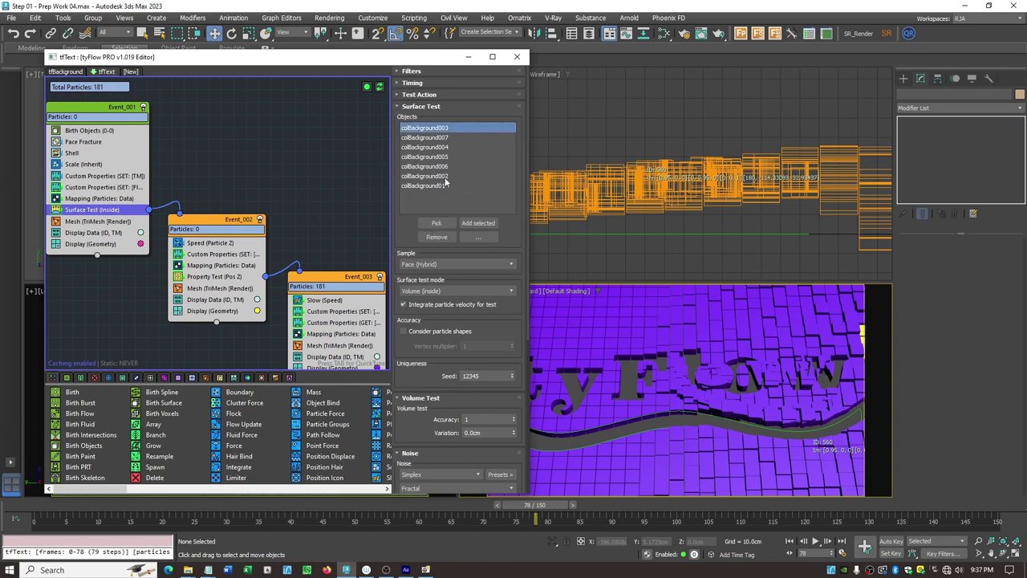
left_click(440, 185, "shift")
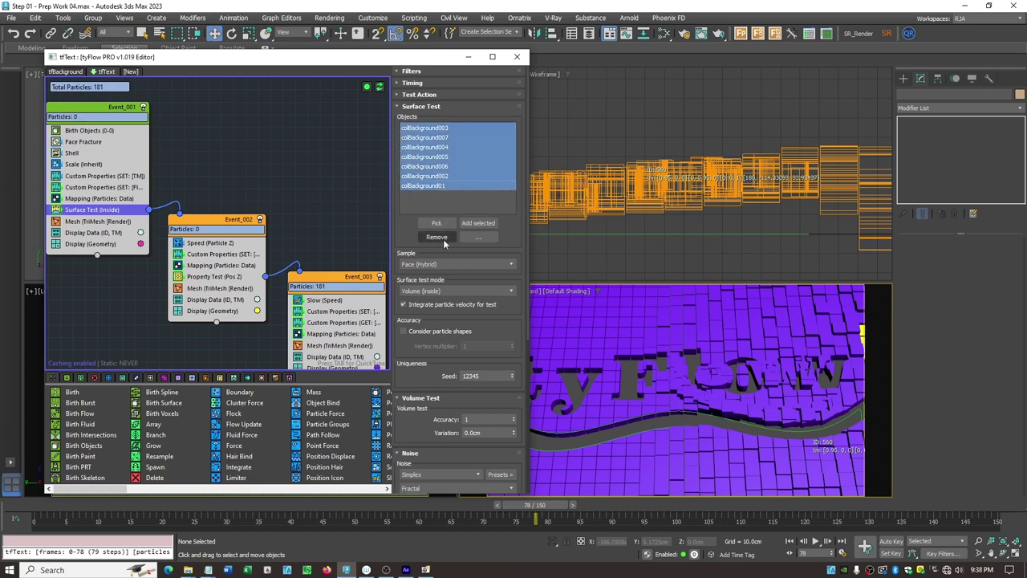
left_click(443, 237)
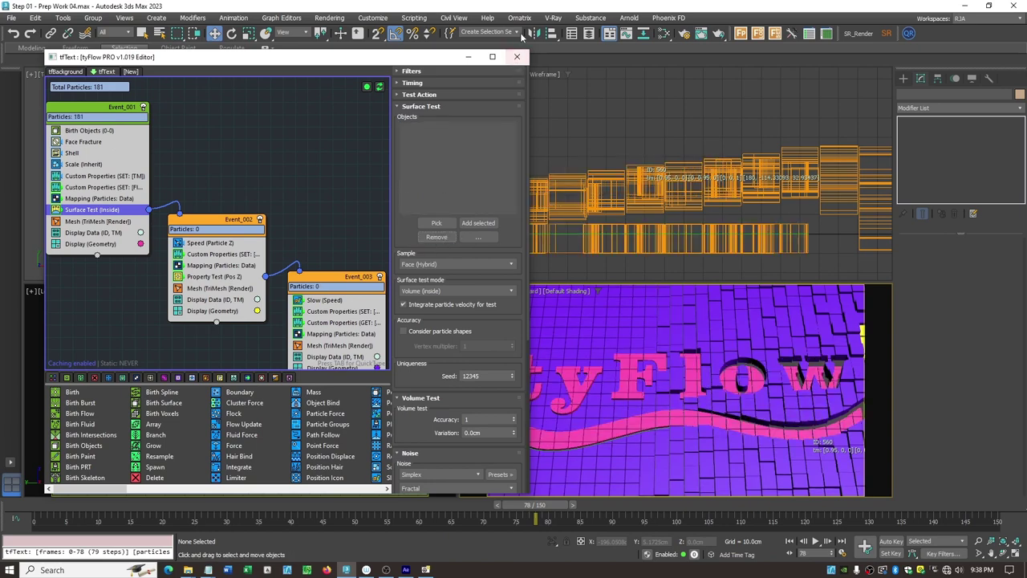
Step: Add colText01–03 and colUnderline from the Colliders Text selection set, then scrub to check
left_click(518, 32)
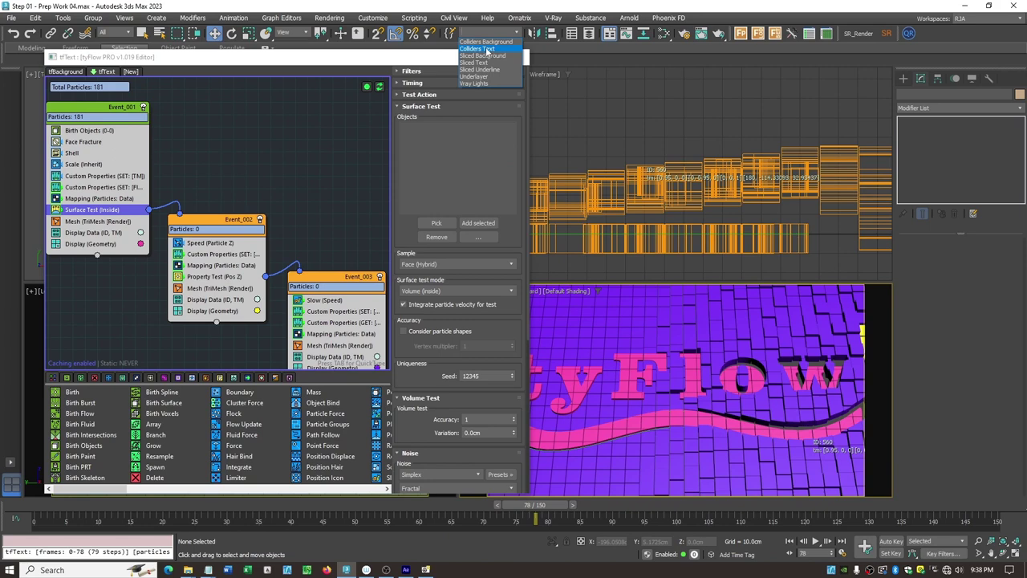
left_click(487, 50)
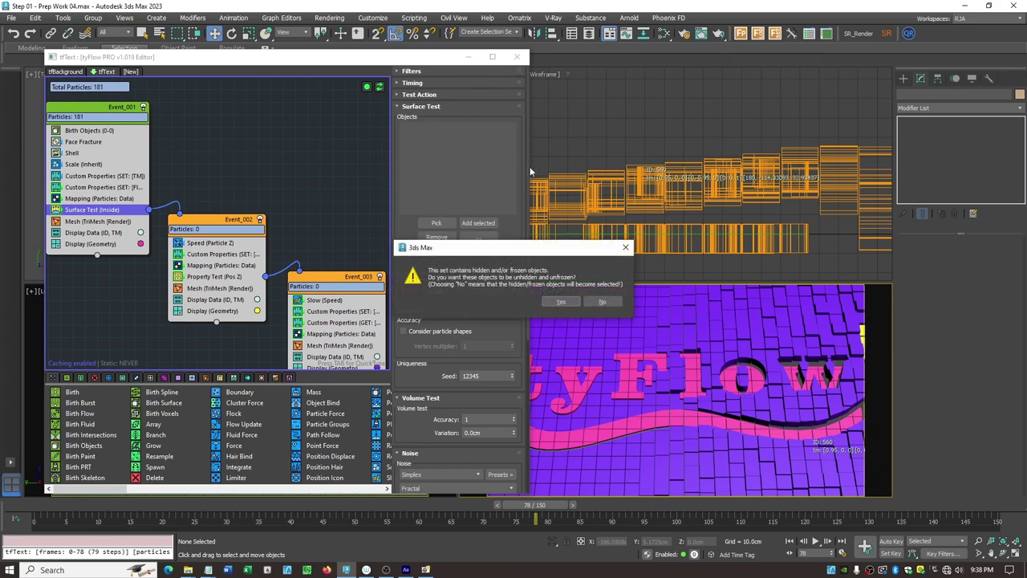
left_click(560, 303)
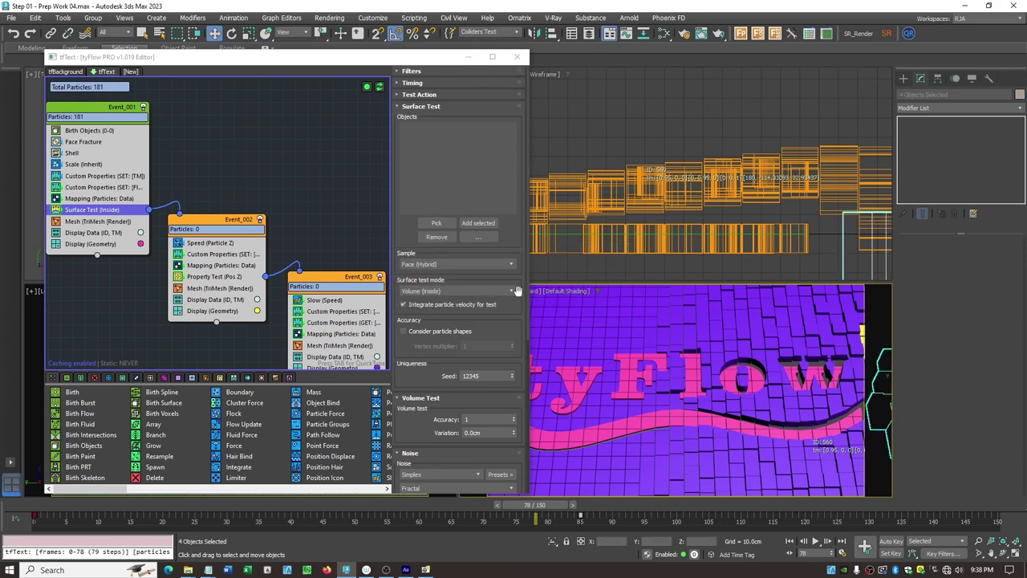
left_click(482, 223)
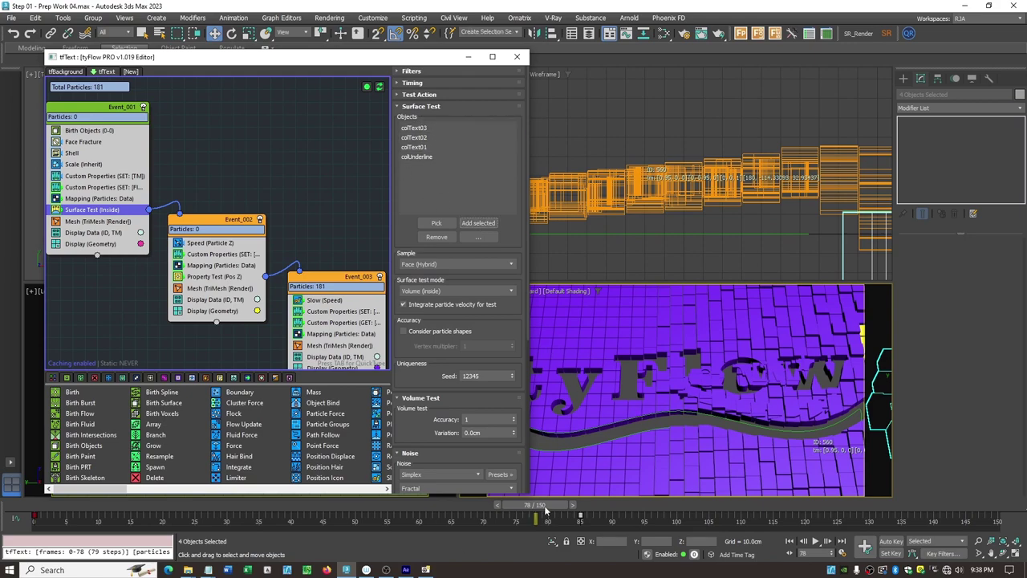
left_click_drag(544, 508, 318, 502)
key("w")
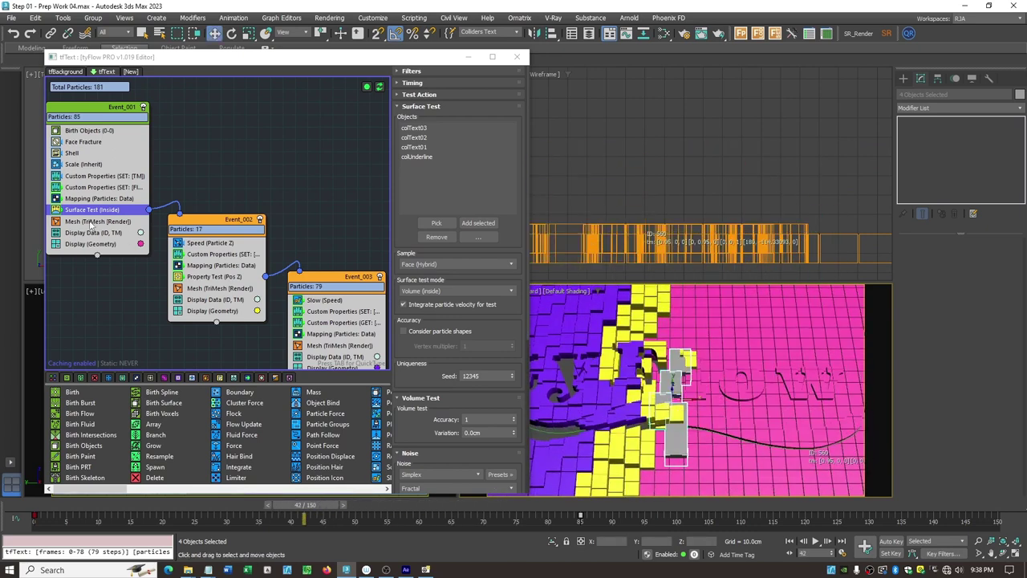
Step: Set Event_002's Custom Properties SET channel to textPositionZ
left_click(208, 243)
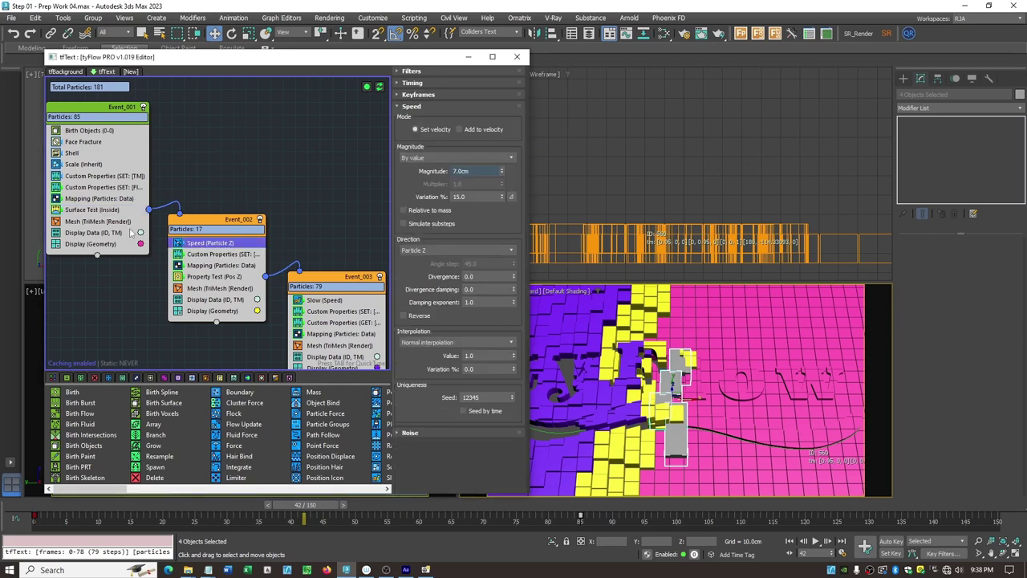
left_click(107, 211)
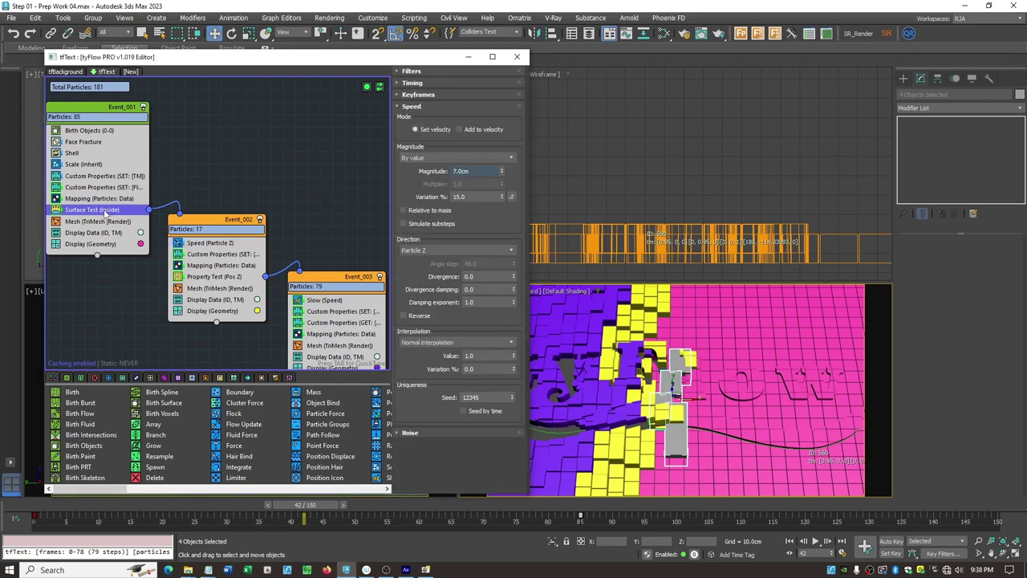
left_click(212, 254)
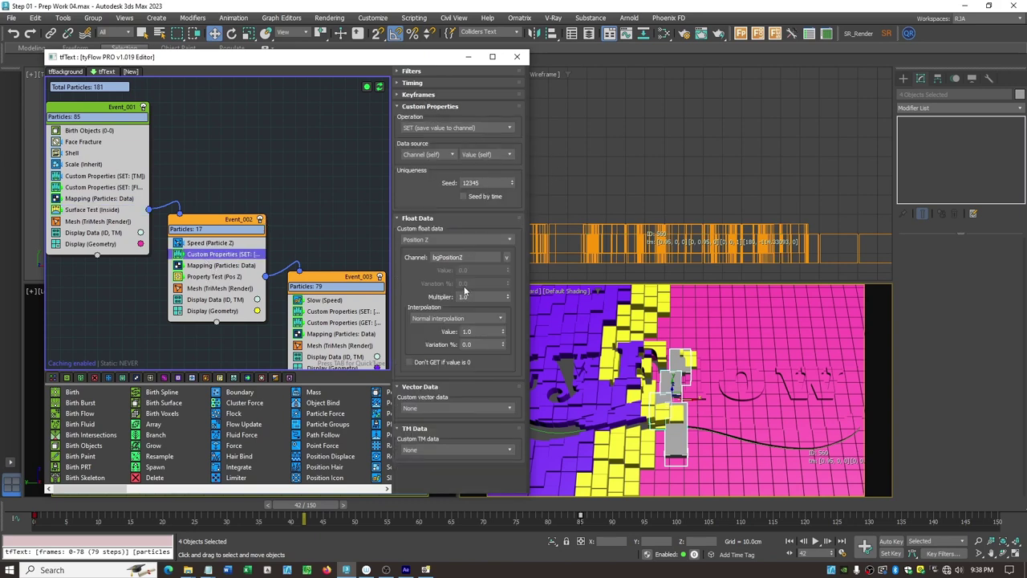
left_click(507, 258)
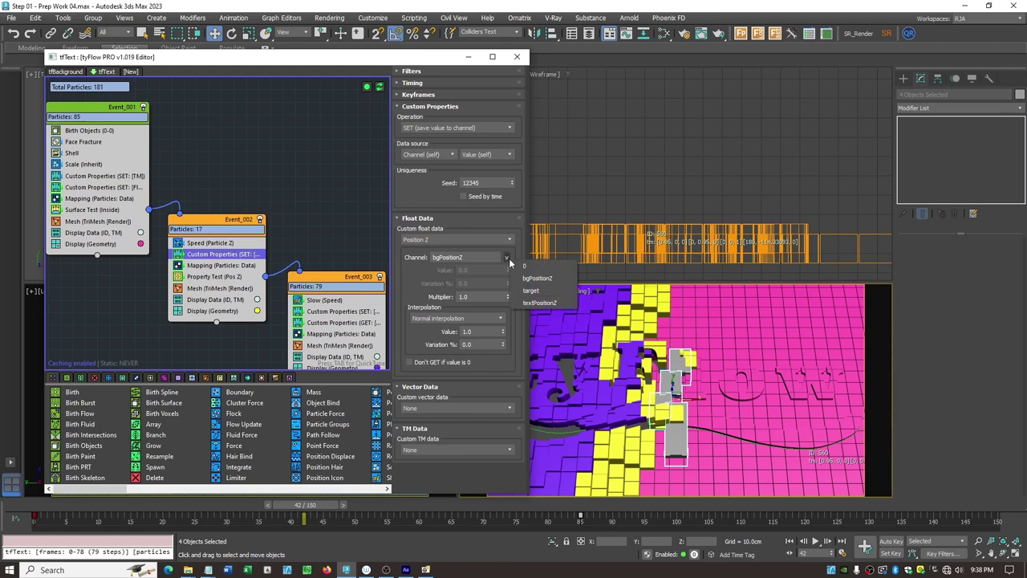
left_click(548, 303)
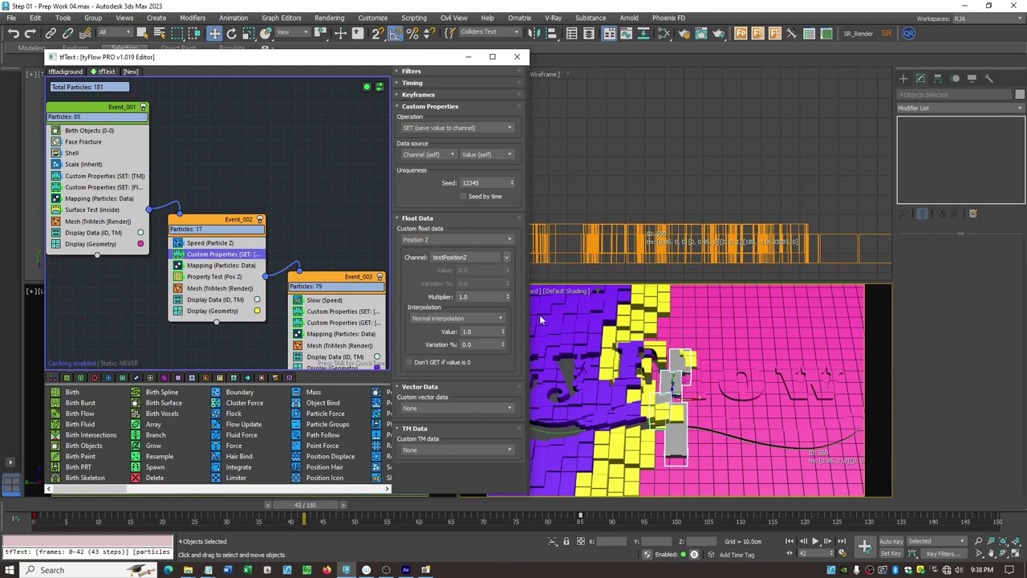
Step: Set Event_003's Custom Properties SET channel to textPositionZ as well
left_click(233, 275)
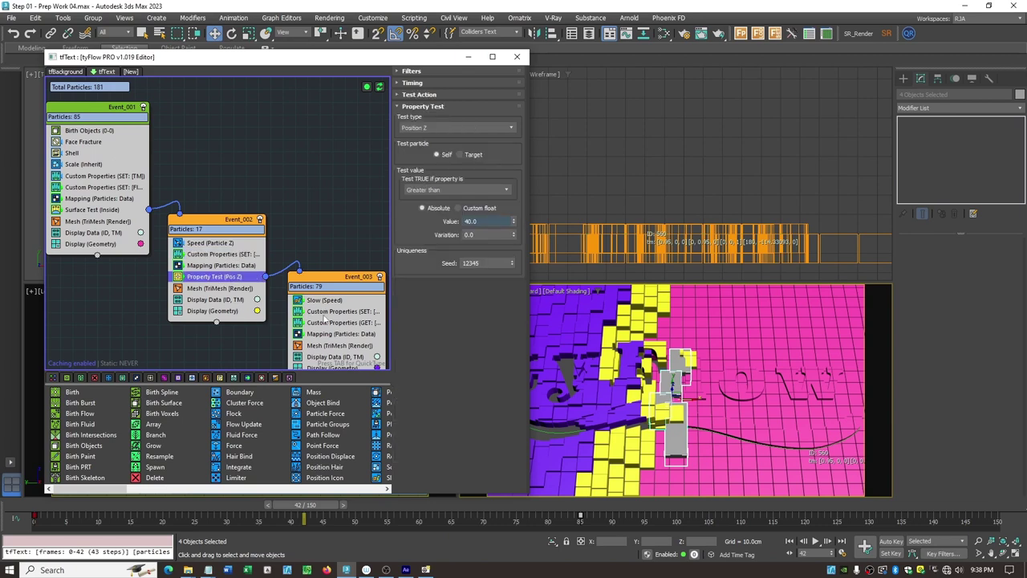
left_click(325, 312)
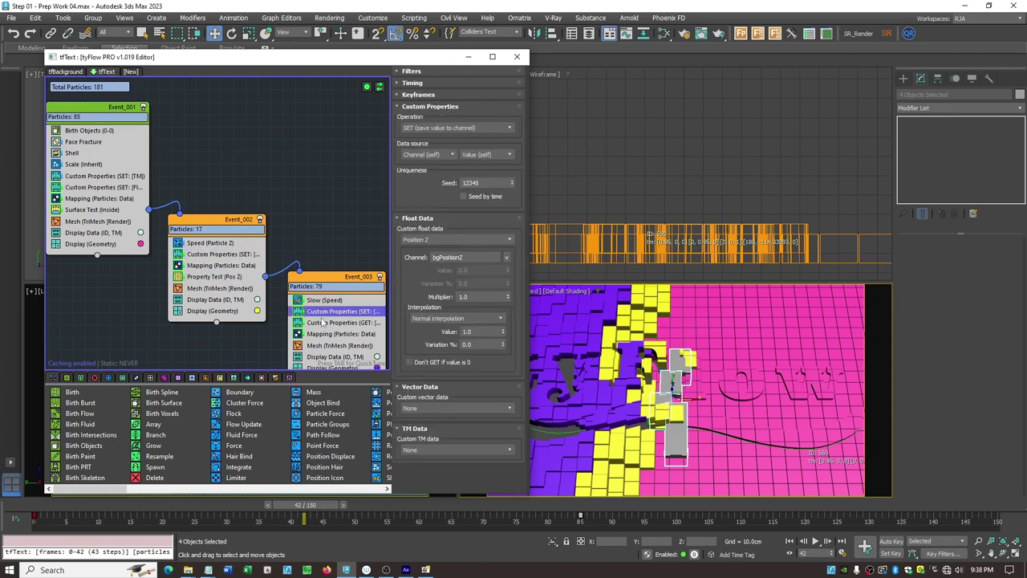
left_click(507, 257)
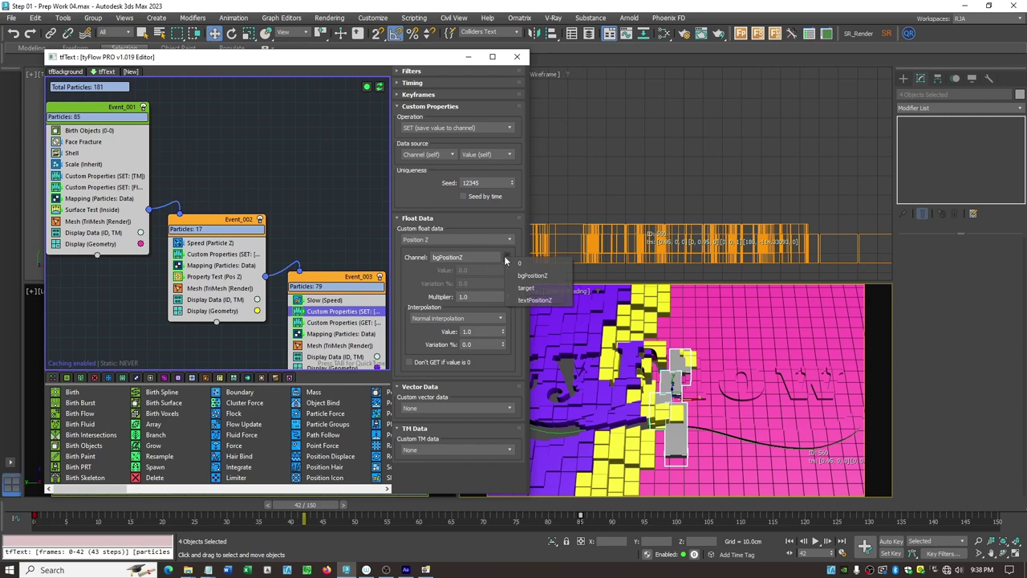
left_click(536, 300)
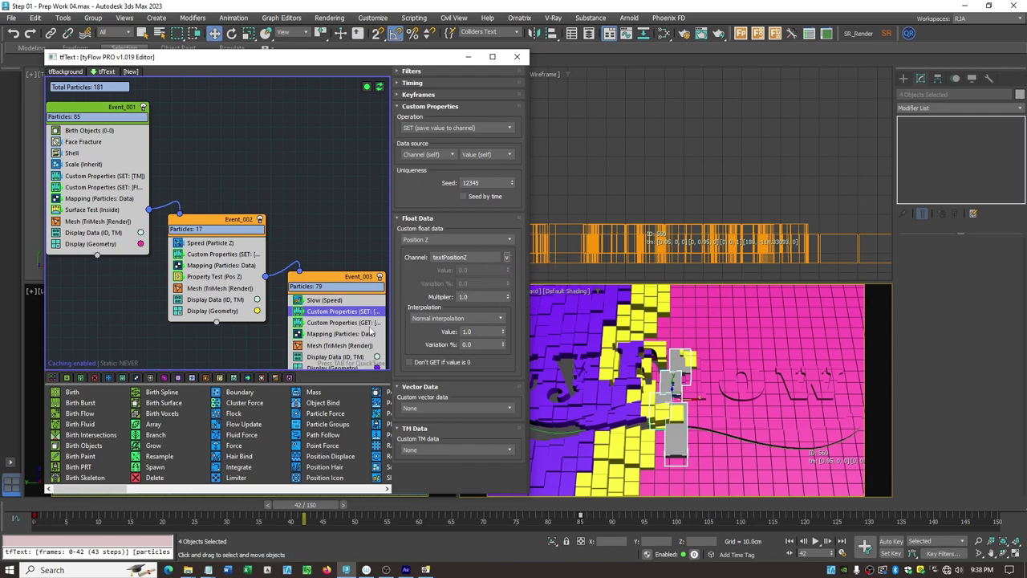
left_click(363, 329)
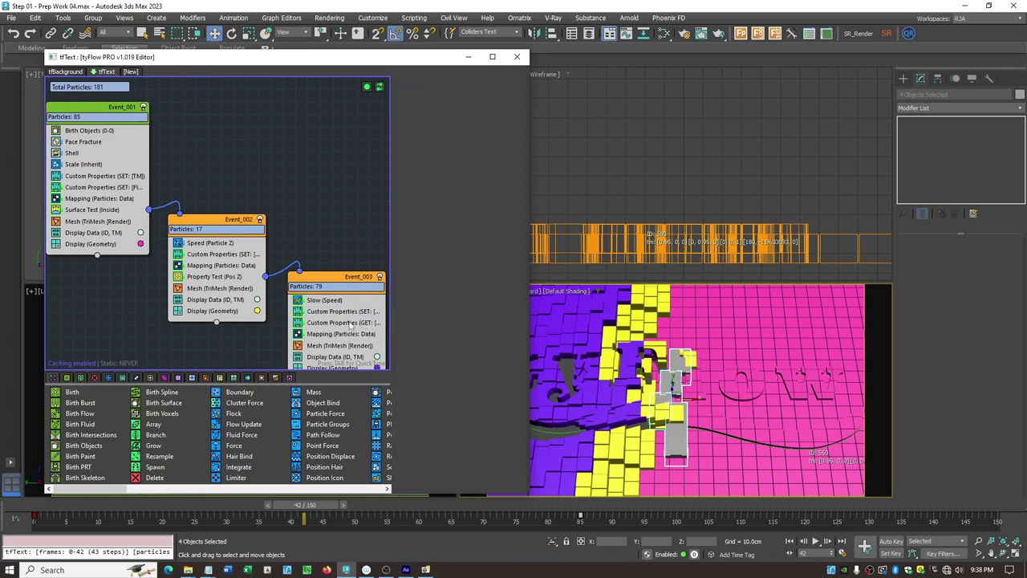
Step: Point Event_003's GET TM Channel to tmTextStart and scrub the timeline
left_click(350, 323)
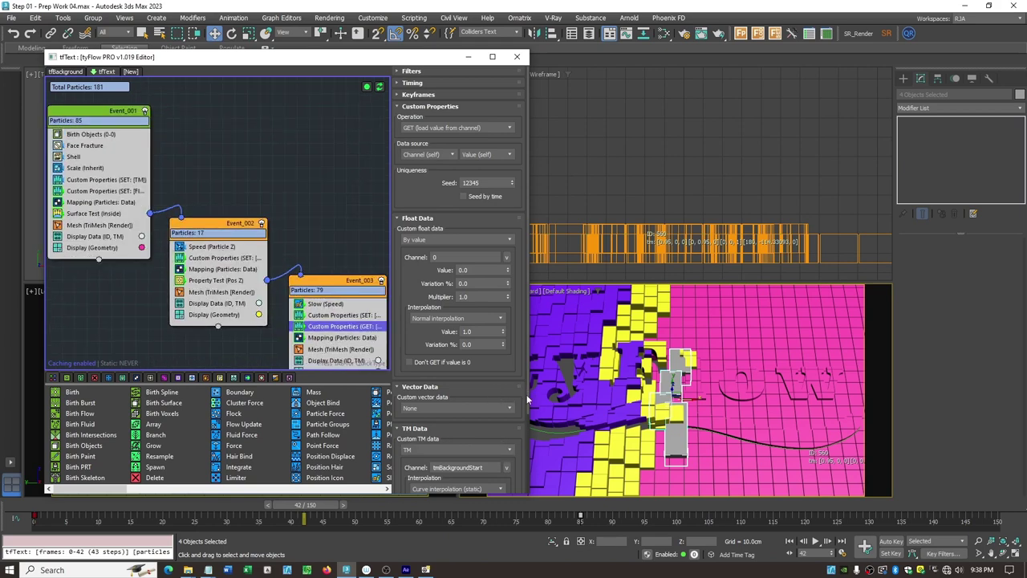
scroll(527, 429, "down", 2)
scroll(527, 430, "down", 3)
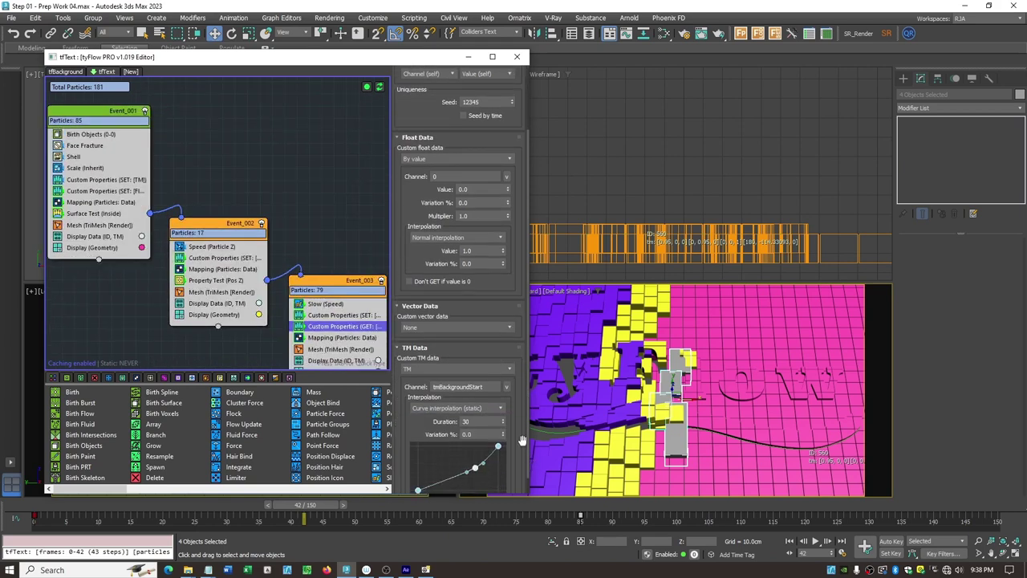
left_click(506, 386)
left_click(536, 420)
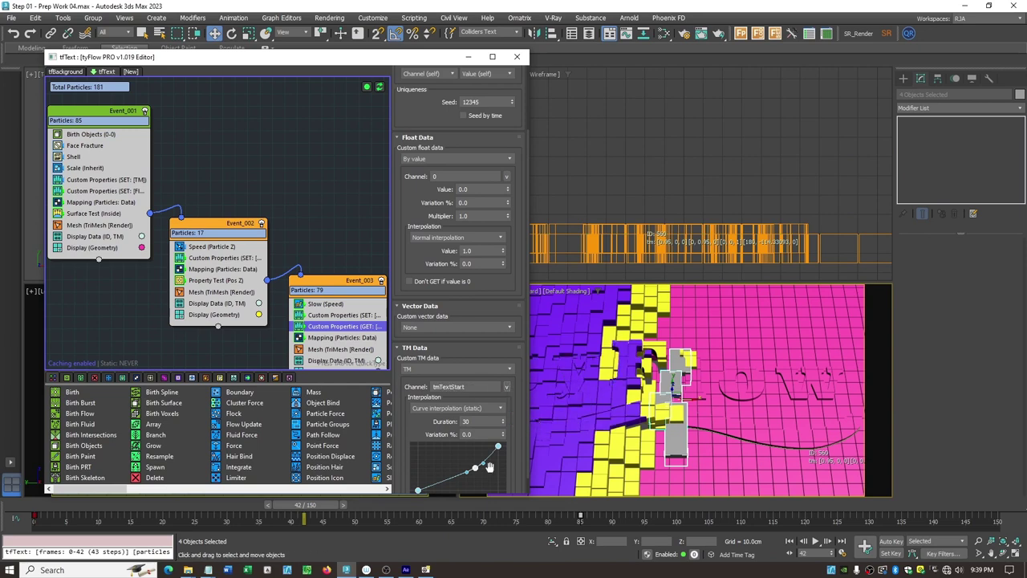
left_click_drag(318, 506, 489, 523)
key("w")
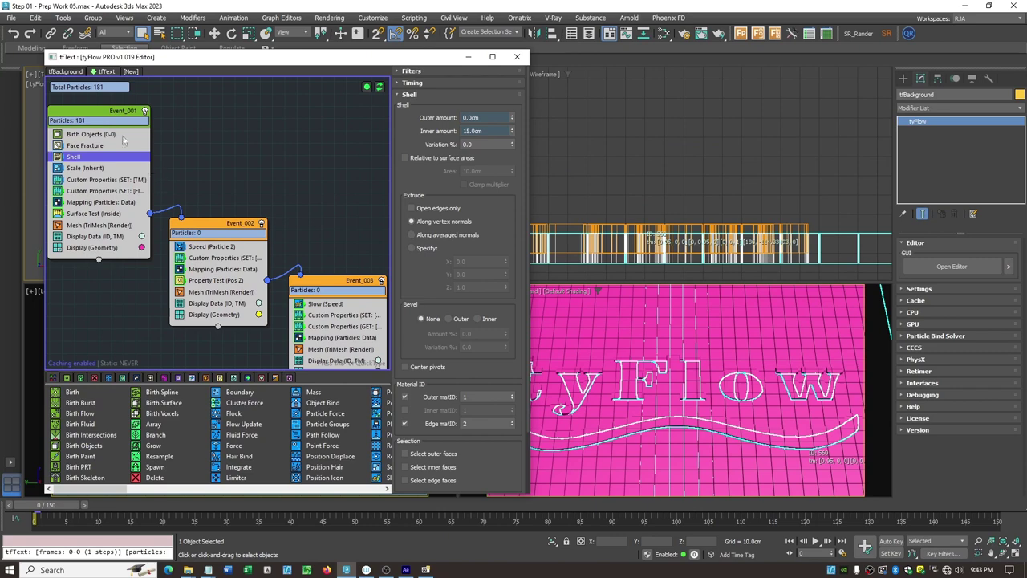
Step: Compare with tfBackground's Shell and set tfText's inner shell thickness to 25cm
left_click(65, 71)
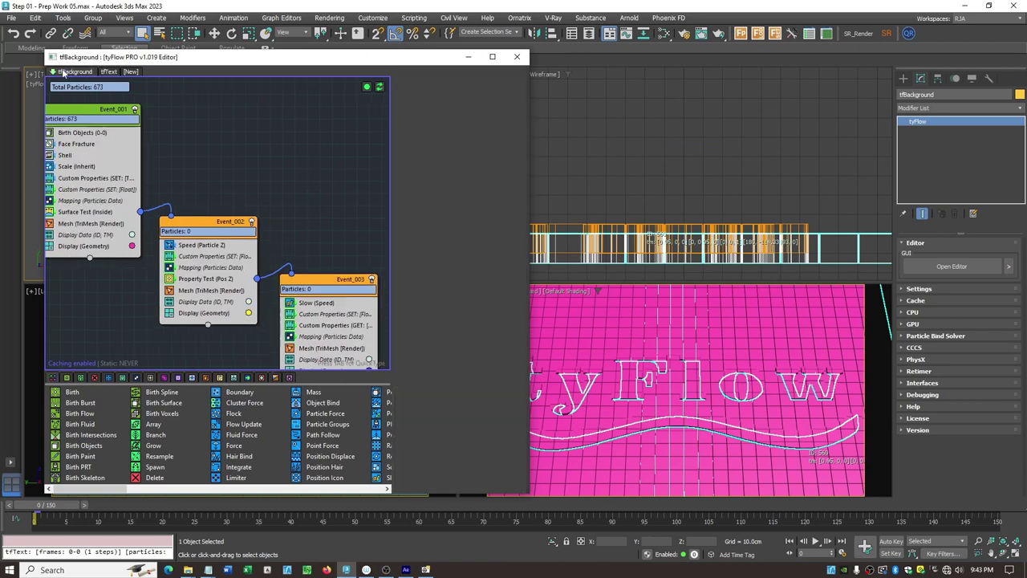
left_click(68, 155)
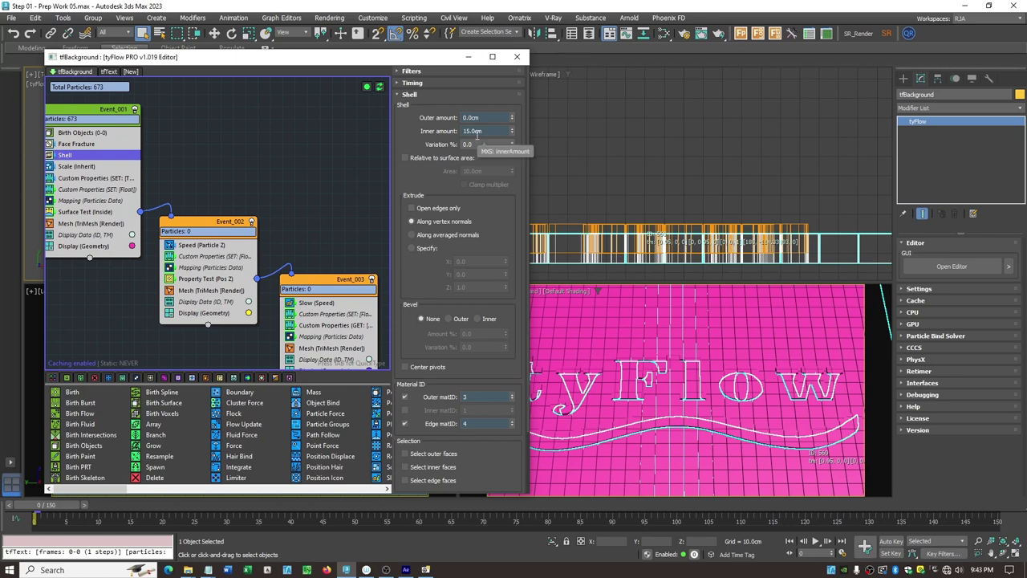
left_click(115, 72)
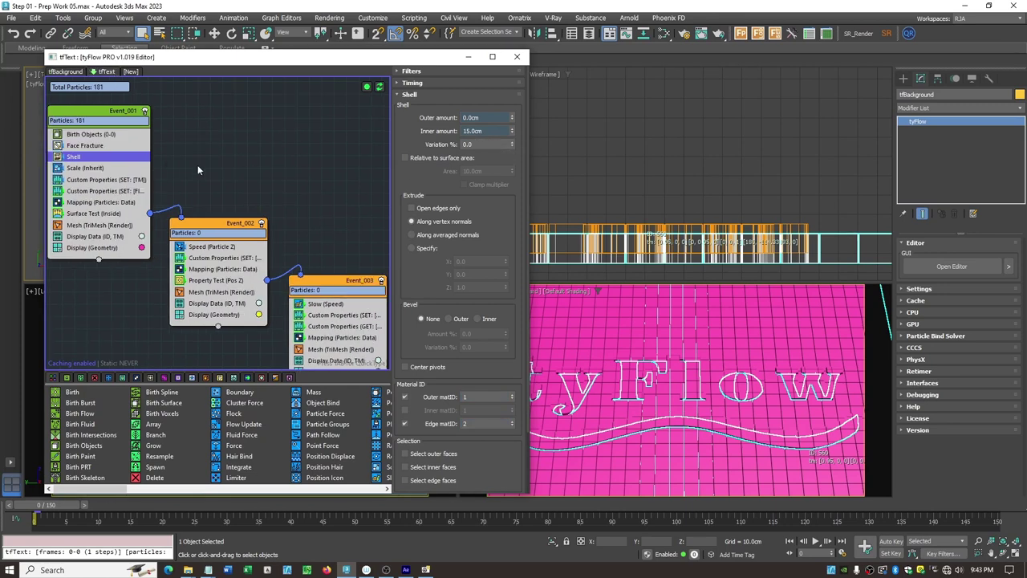
double_click(480, 131)
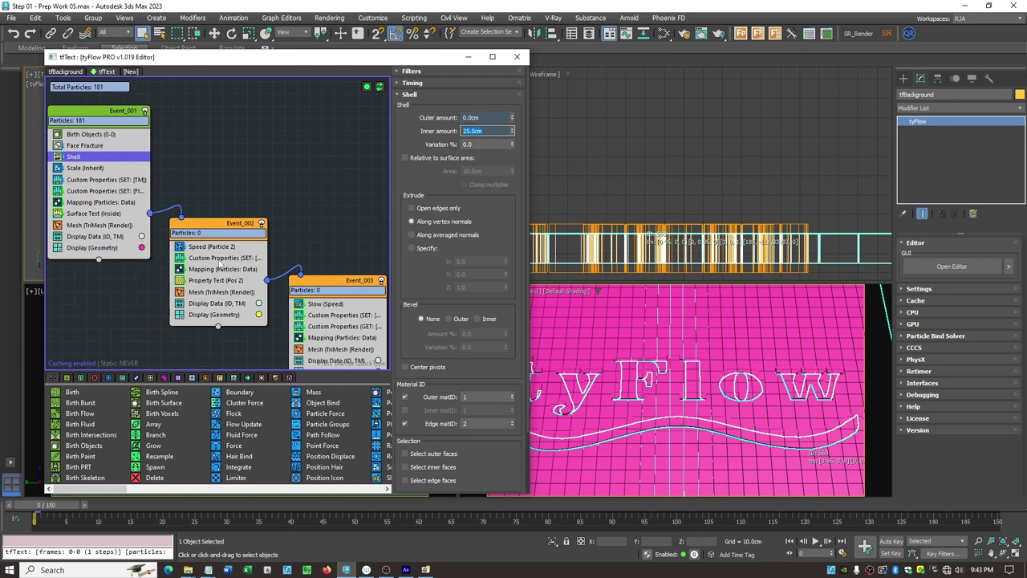
Step: Set tfText's Event_002 Speed magnitude to 10cm after checking tfBackground's speed
left_click(55, 72)
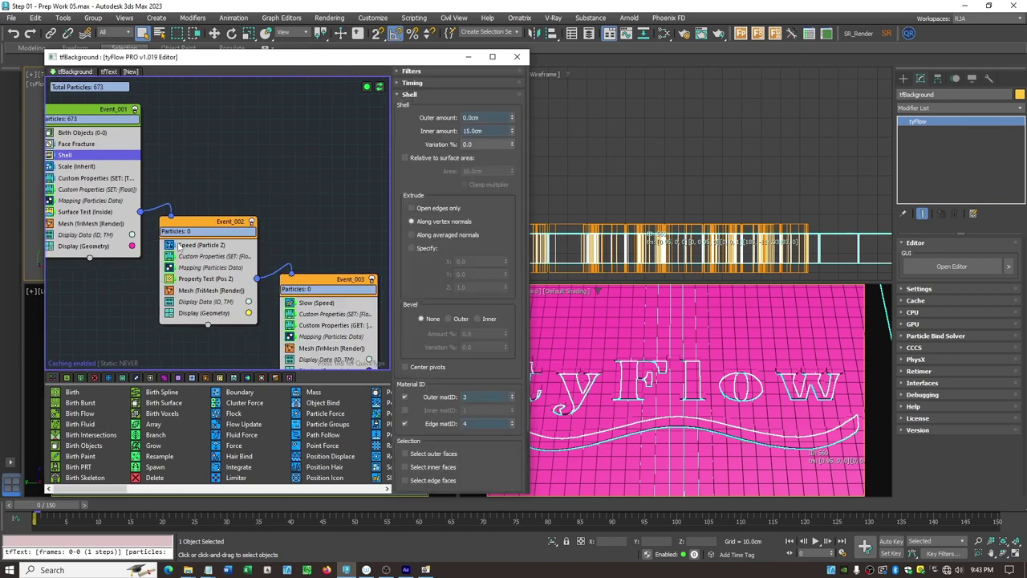
left_click(181, 246)
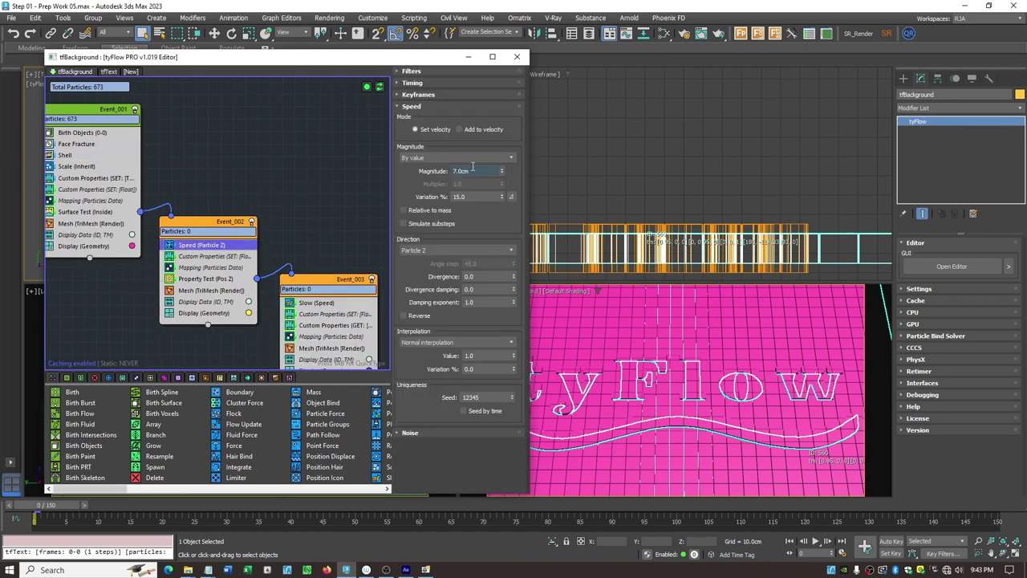
left_click(108, 72)
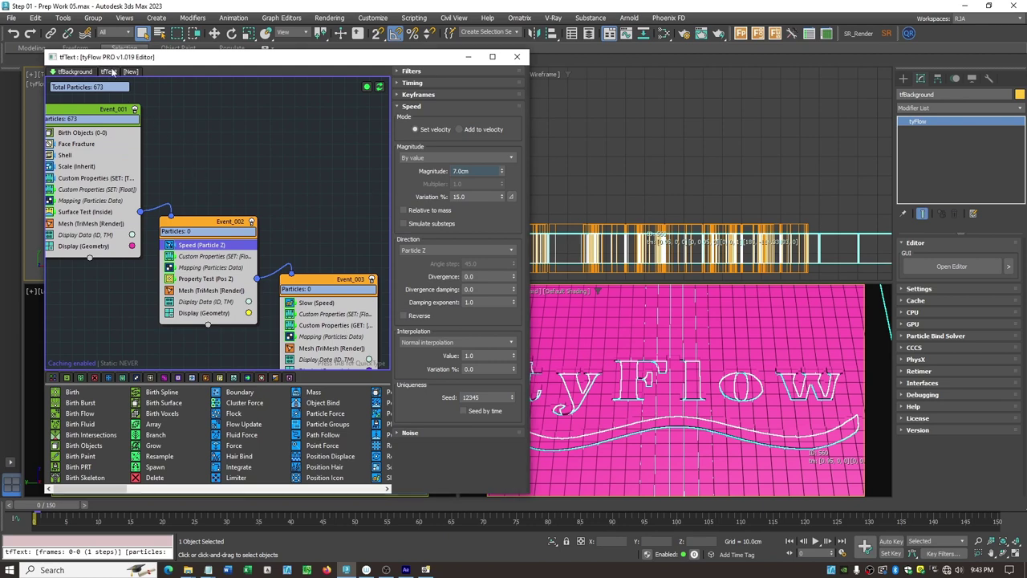
left_click(213, 246)
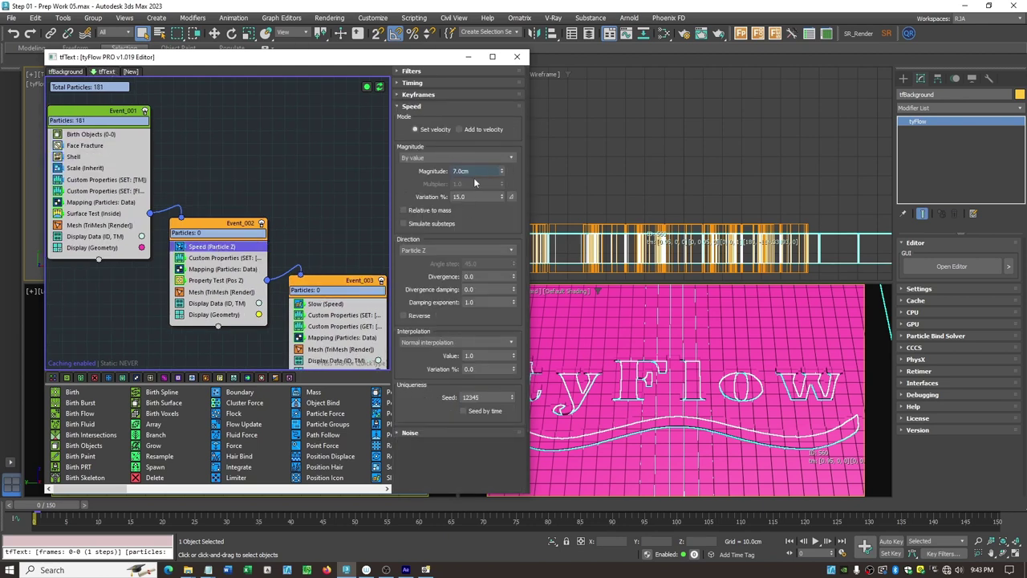
double_click(472, 170)
type("10")
key("Return")
Step: Assign Material #14 from the Slate Material Editor to tfBackground and tfText
left_click(517, 57)
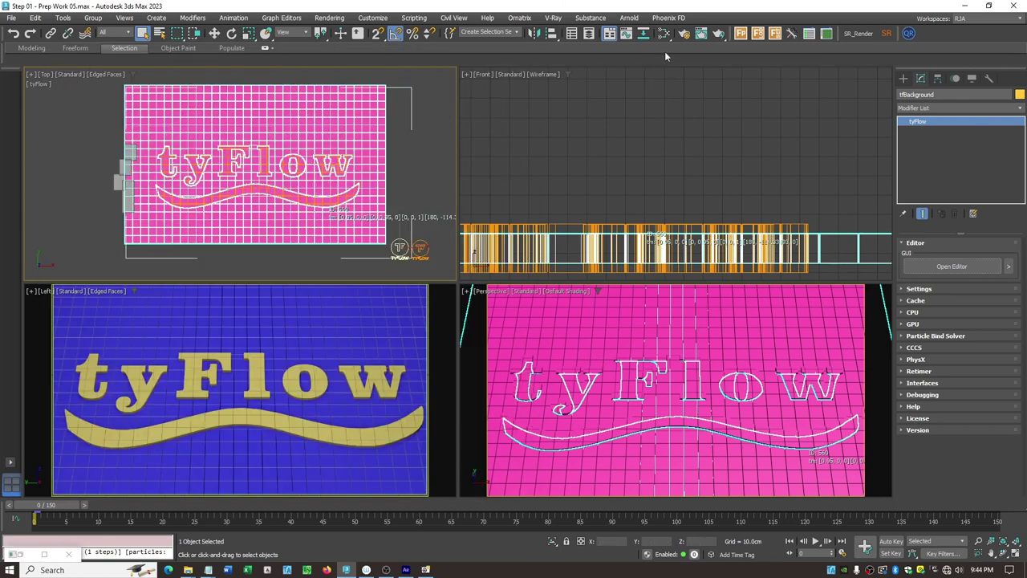
key("m")
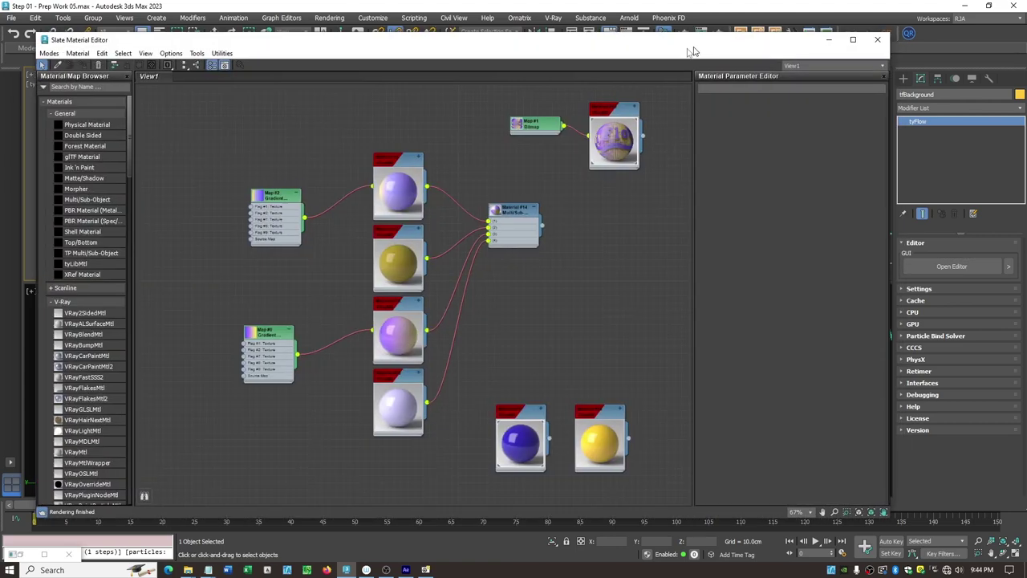
left_click_drag(692, 52, 558, 45)
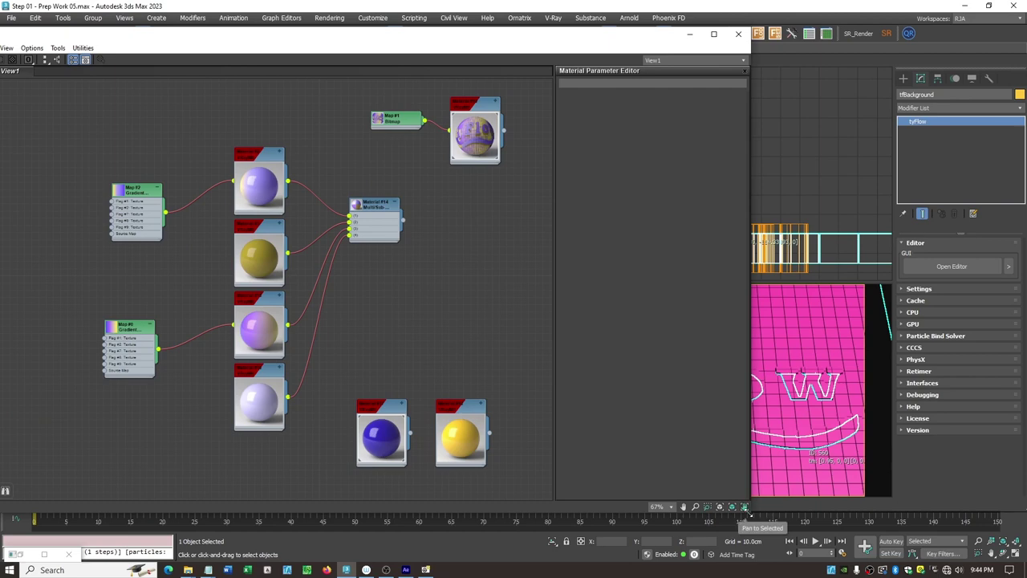
left_click_drag(745, 508, 652, 504)
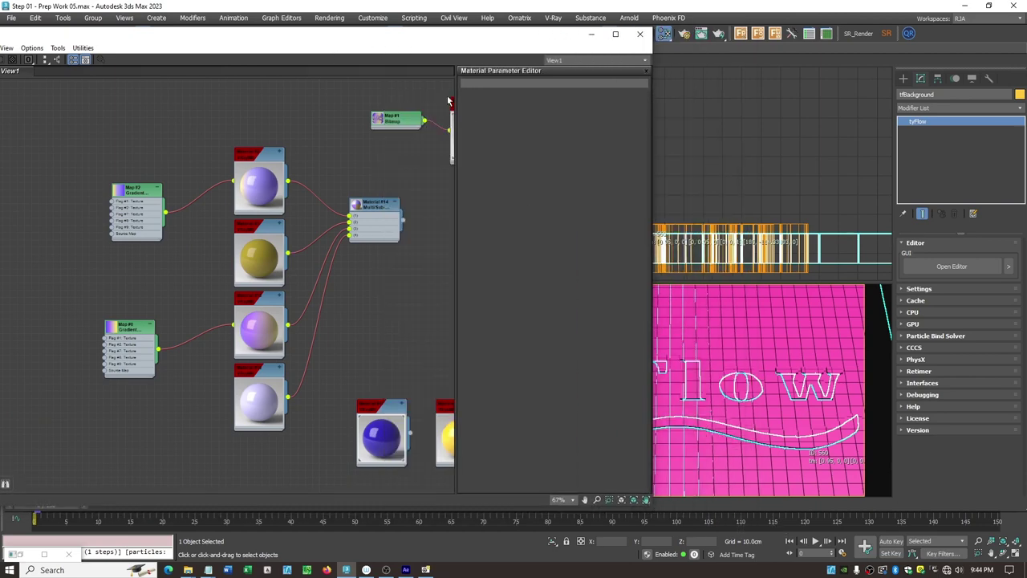
left_click_drag(417, 38, 606, 320)
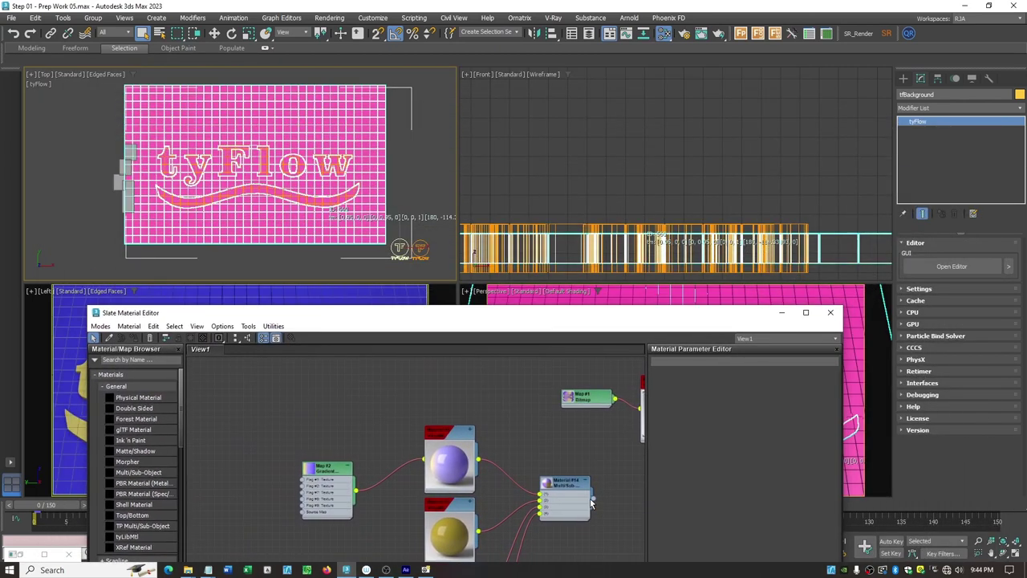
left_click_drag(595, 503, 398, 256)
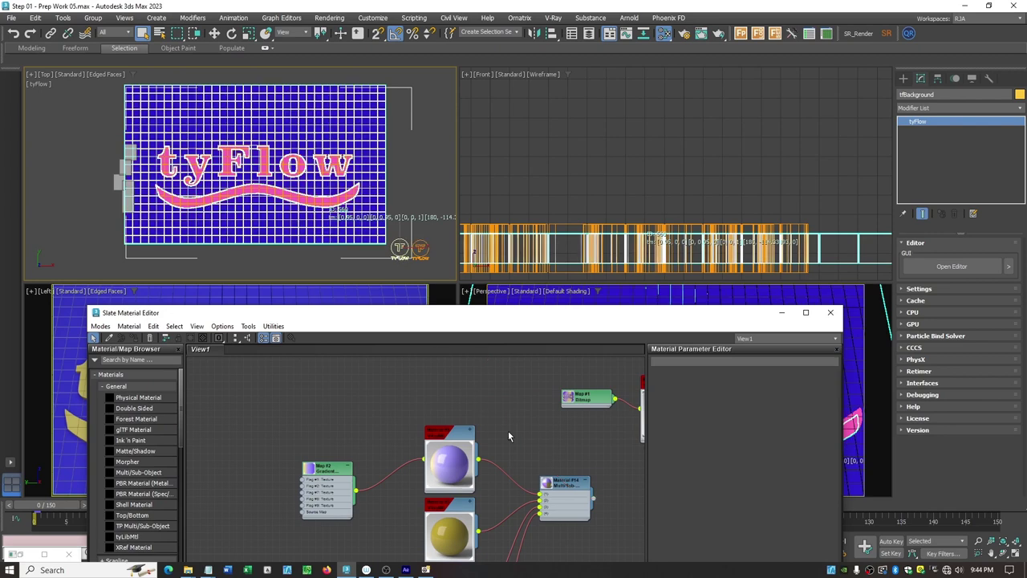
left_click_drag(594, 503, 424, 263)
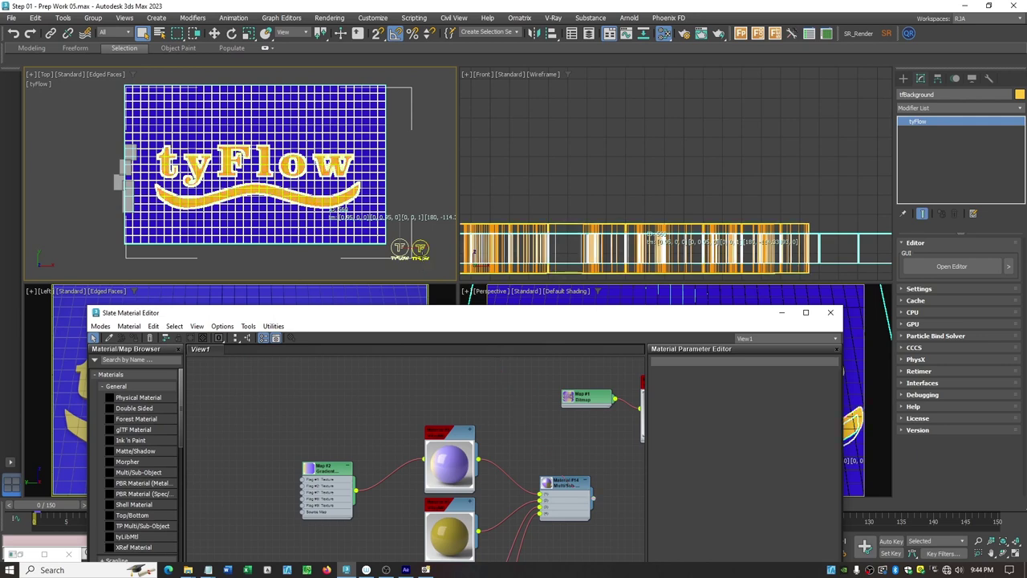
left_click(831, 313)
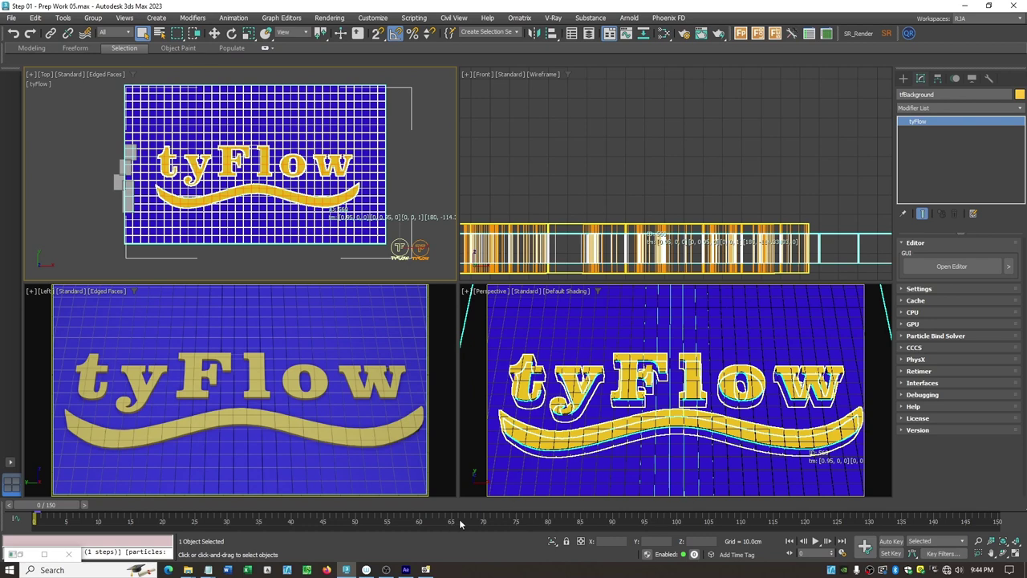
Step: Hide the Colliders Background selection set's objects after previewing fracturing at frame 51
left_click(85, 505)
left_click_drag(275, 516, 378, 514)
key("q")
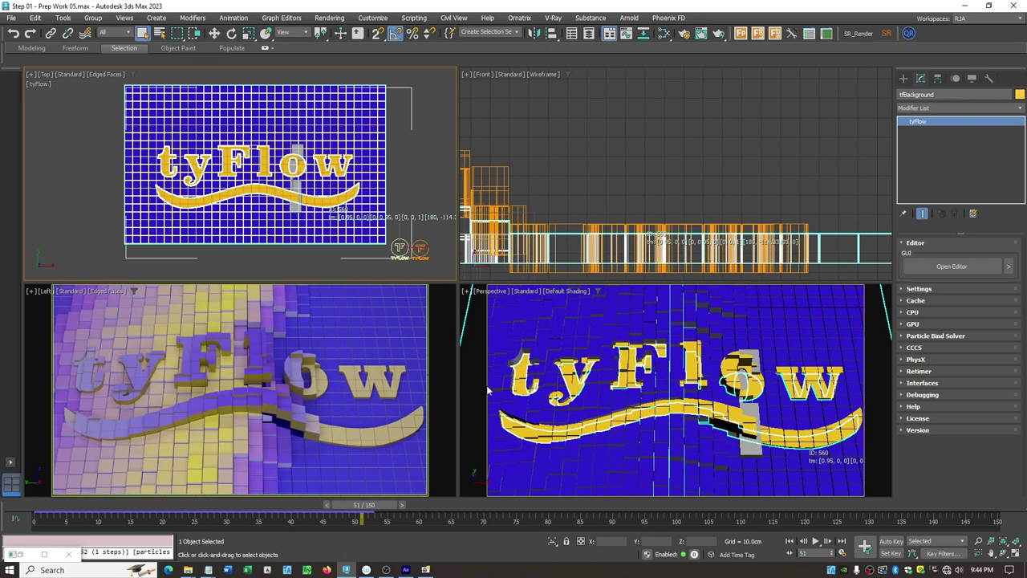
left_click(514, 34)
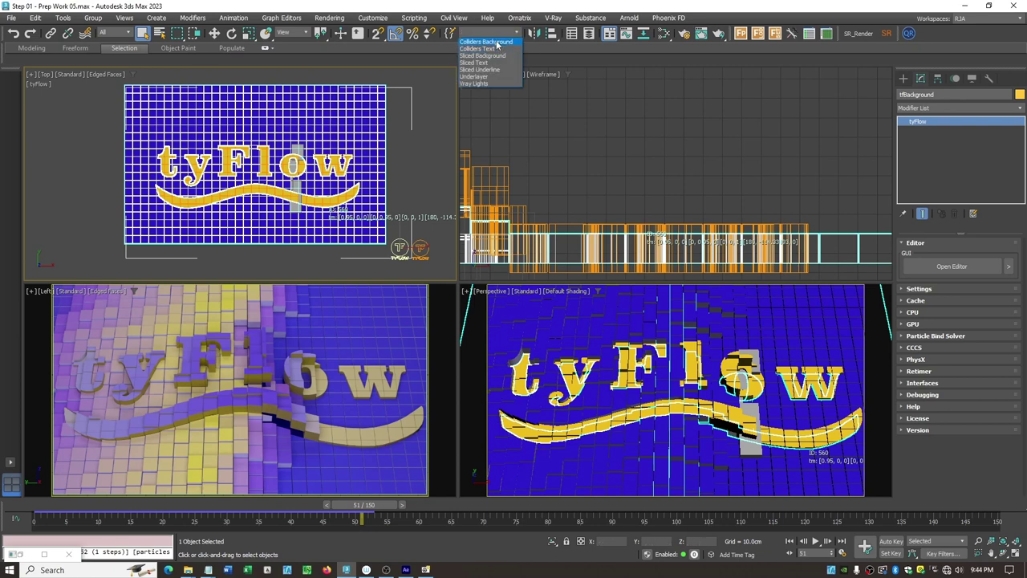
left_click(491, 41)
left_click(560, 300)
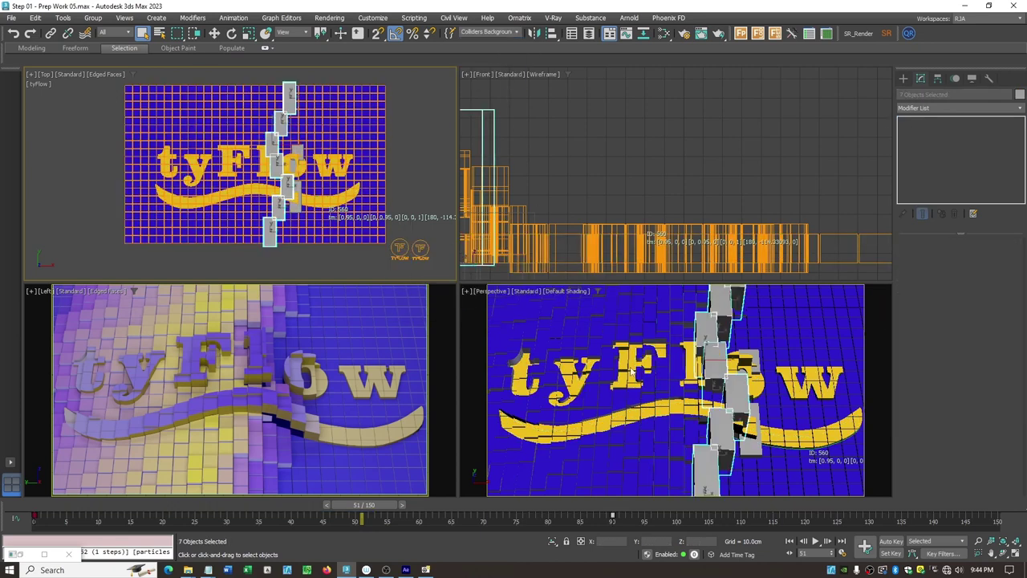
right_click(718, 353)
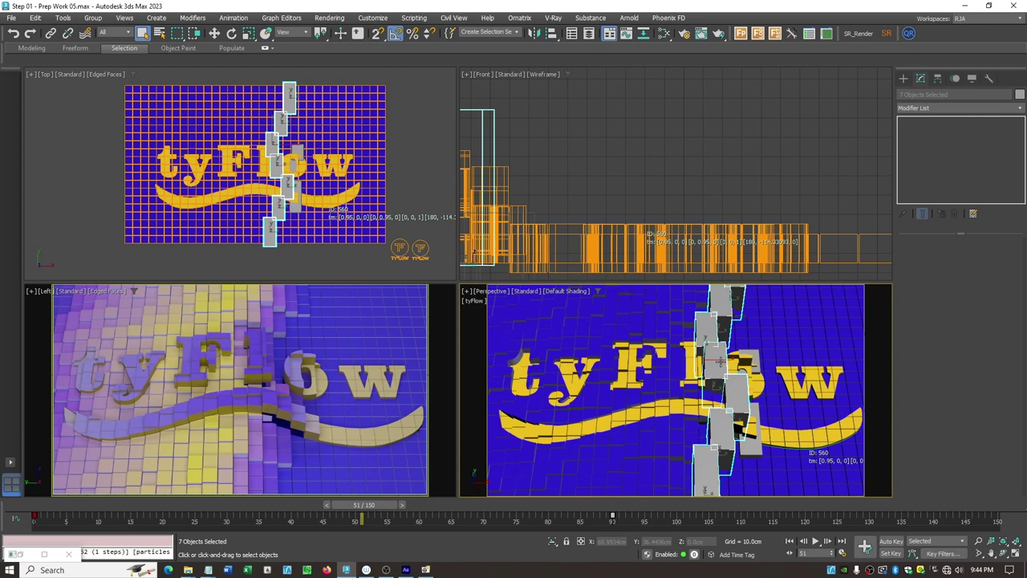
left_click(743, 313)
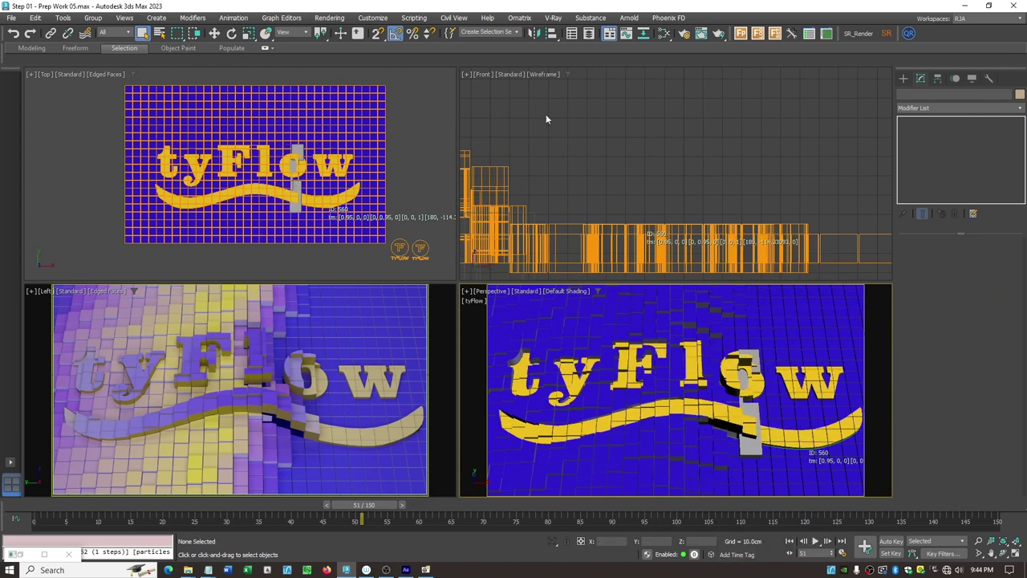
Step: Hide the Colliders Text selection set's objects and scrub the timeline to check
left_click(516, 32)
left_click(507, 49)
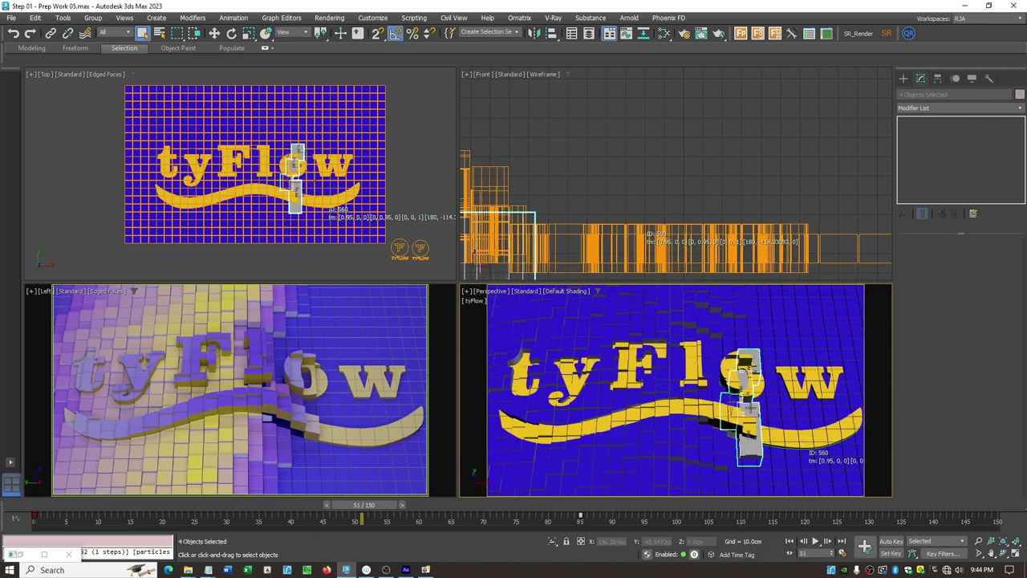
right_click(750, 353)
left_click(771, 313)
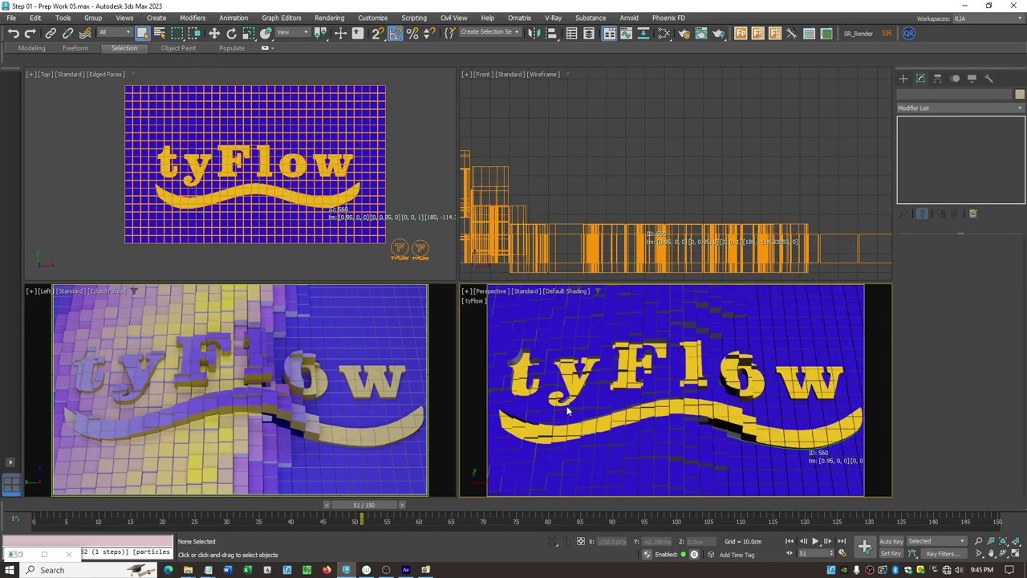
left_click_drag(371, 504, 498, 504)
Step: Set Render Setup's Time Output to Single and render the current frame in V-Ray
key("q")
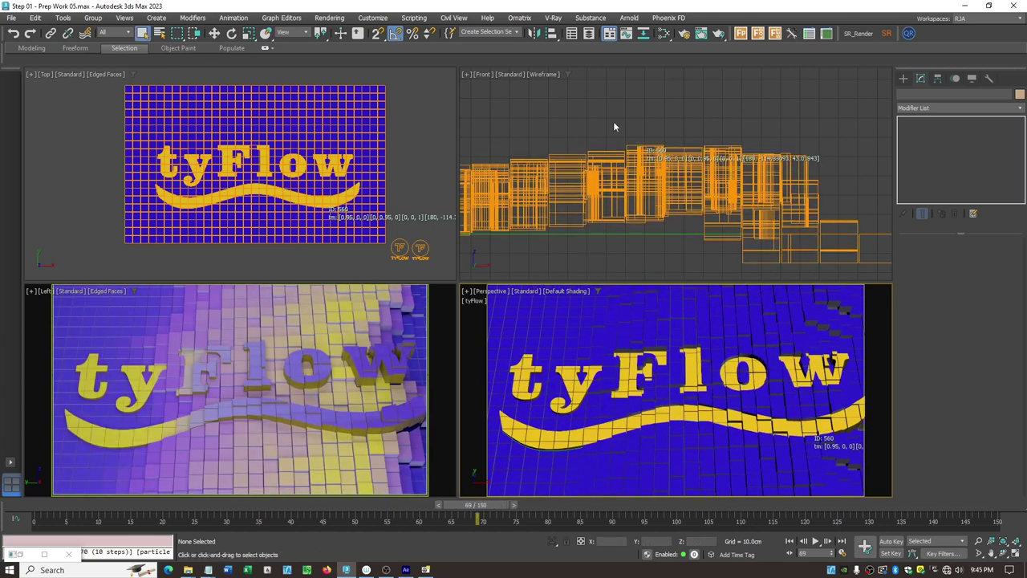
left_click(329, 18)
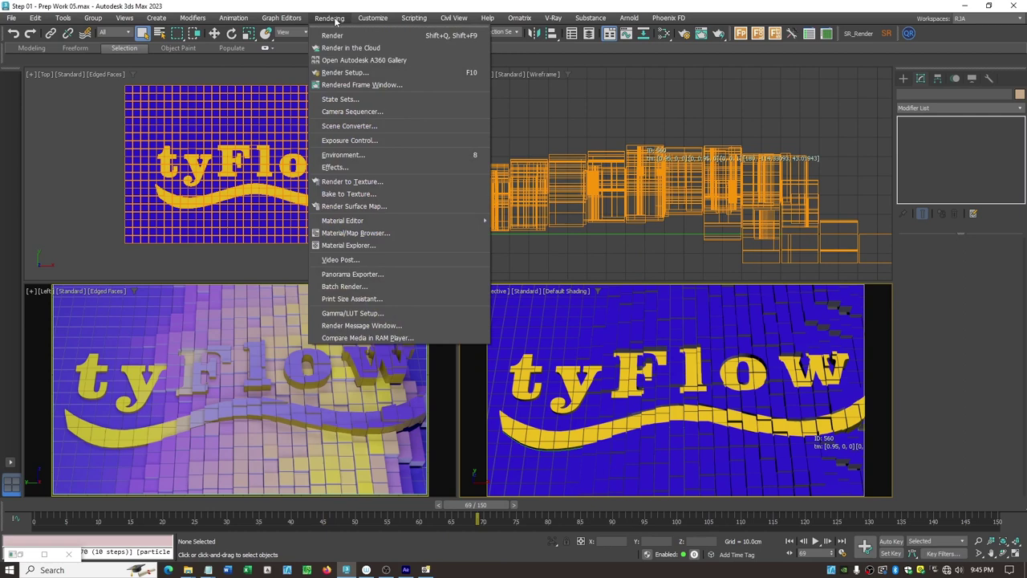
left_click(347, 76)
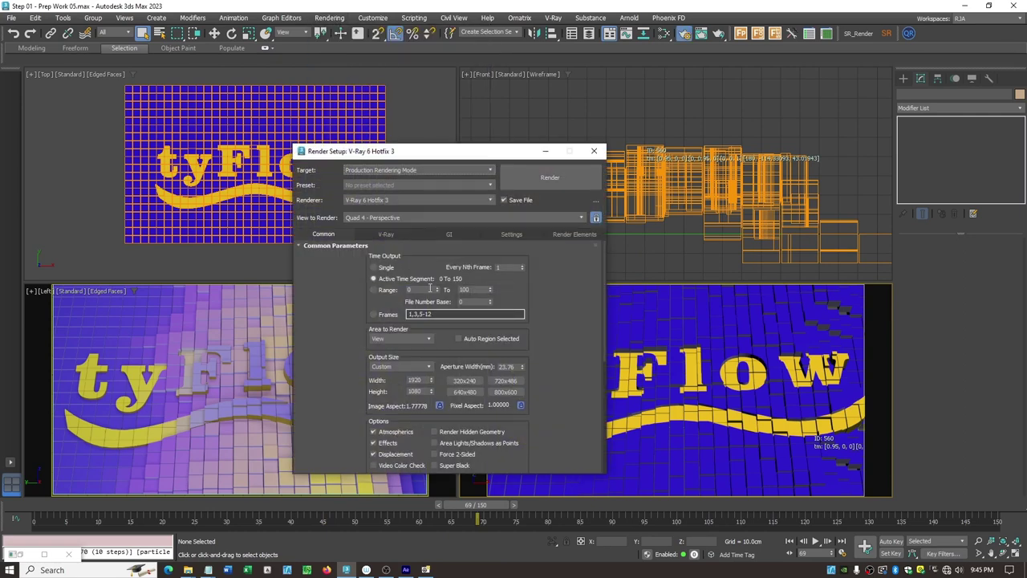
left_click(373, 268)
left_click_drag(604, 356, 604, 414)
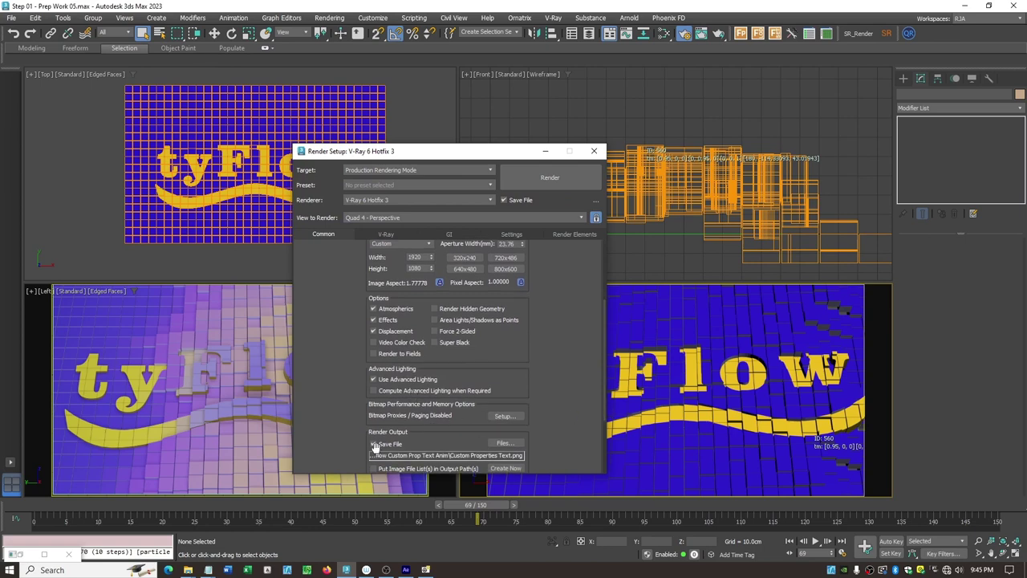
left_click(570, 178)
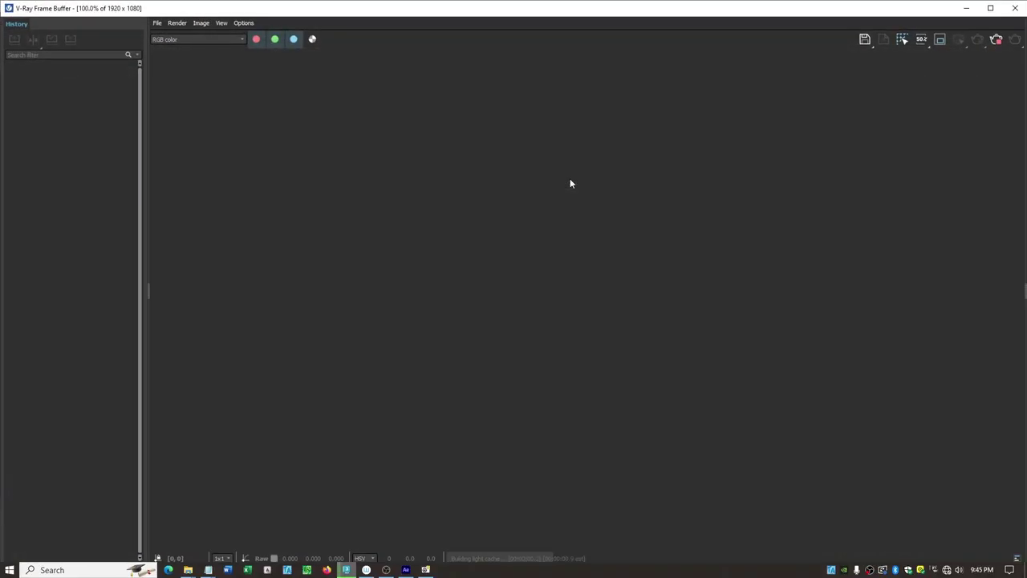
scroll(497, 230, "down", 1)
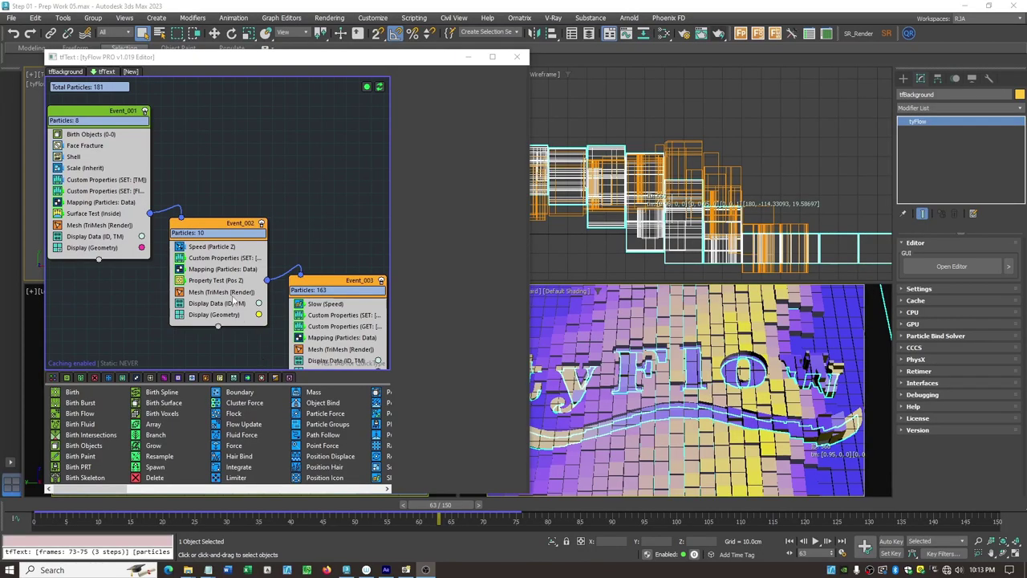
Step: Review the mapping settings across tfText's three events
left_click(96, 202)
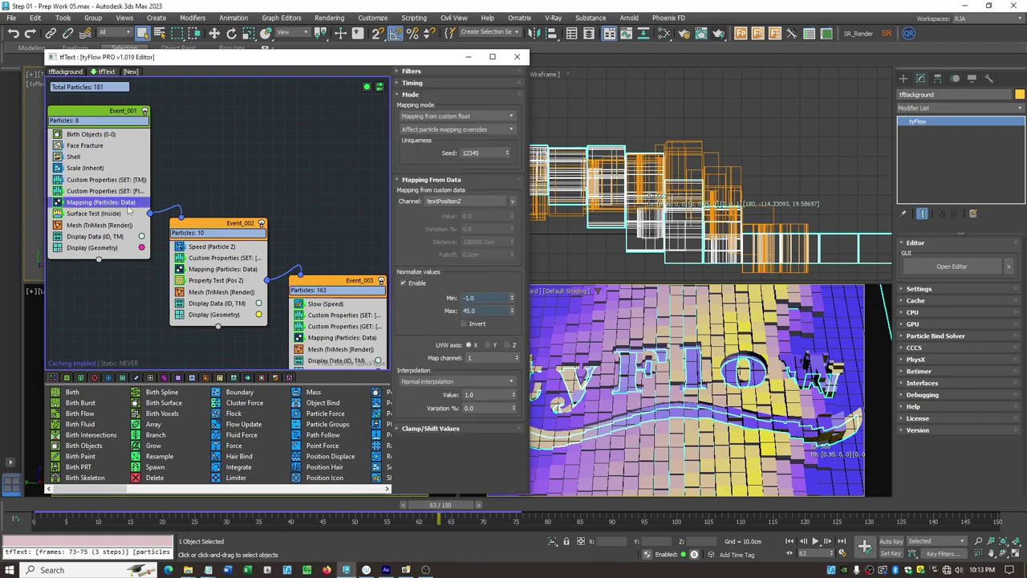
left_click(218, 269)
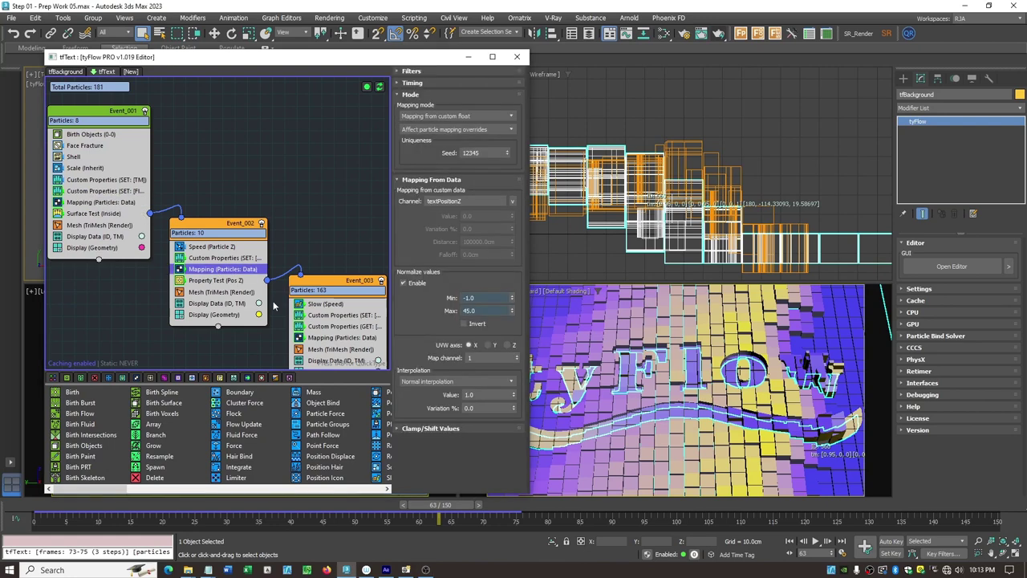
left_click(328, 338)
left_click(117, 203)
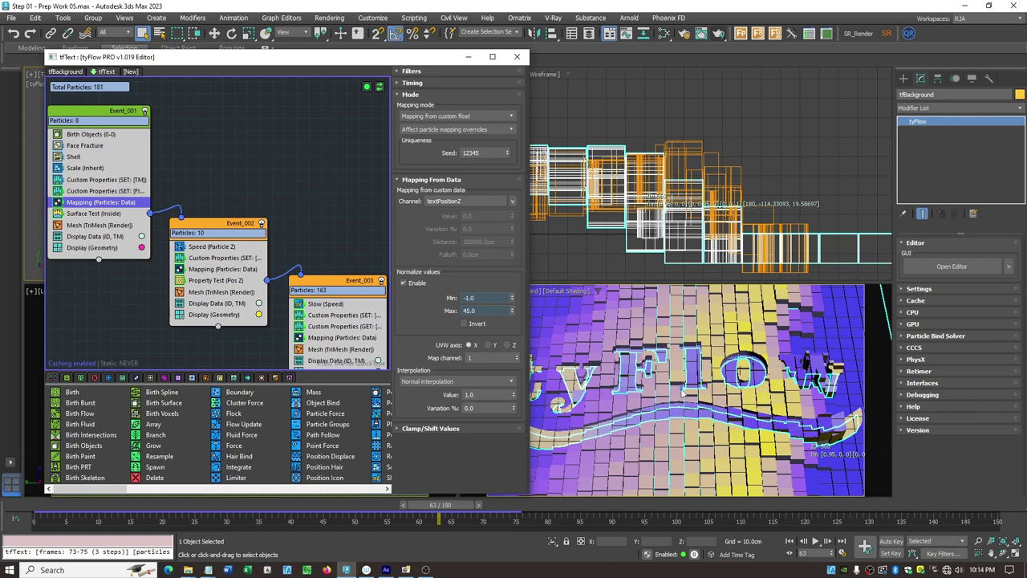
Step: Raise Event_002's Pos Z property test value from 40 to 65, then render in V-Ray
left_click(223, 280)
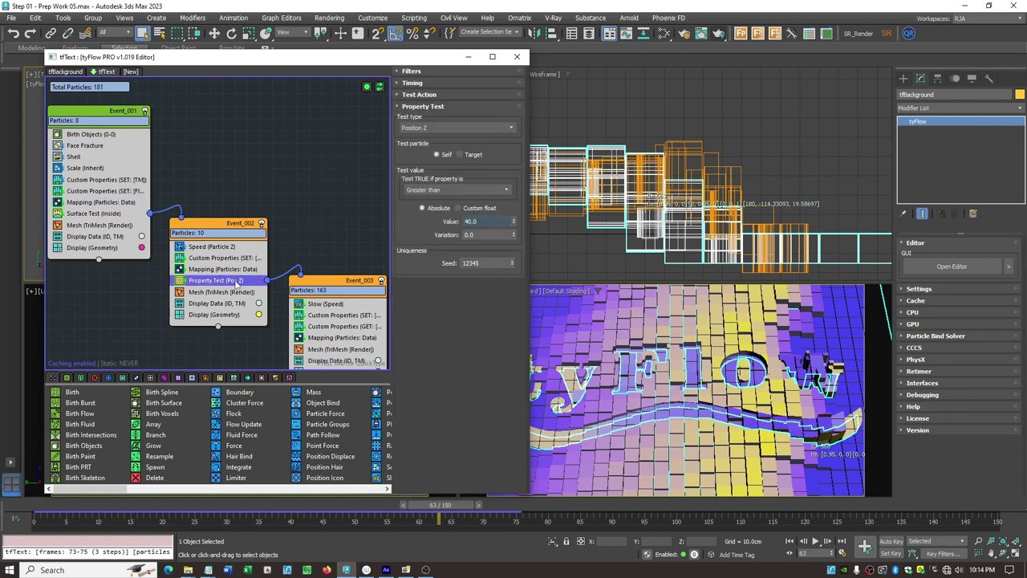
left_click_drag(483, 223, 438, 225)
type("55")
key("Return")
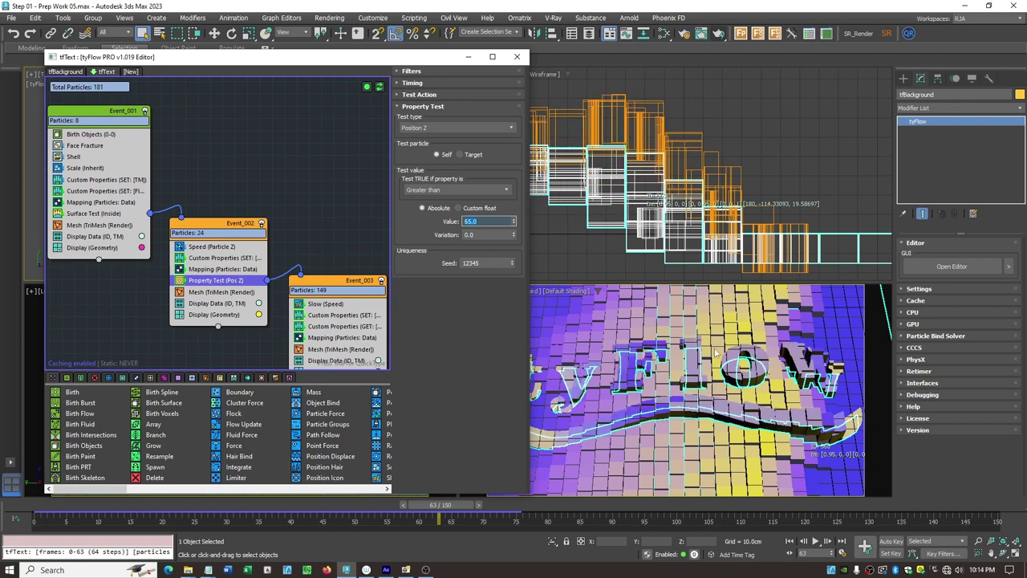
mouse_move(458, 507)
left_mouse_down()
mouse_move(357, 506)
mouse_move(477, 503)
left_mouse_up()
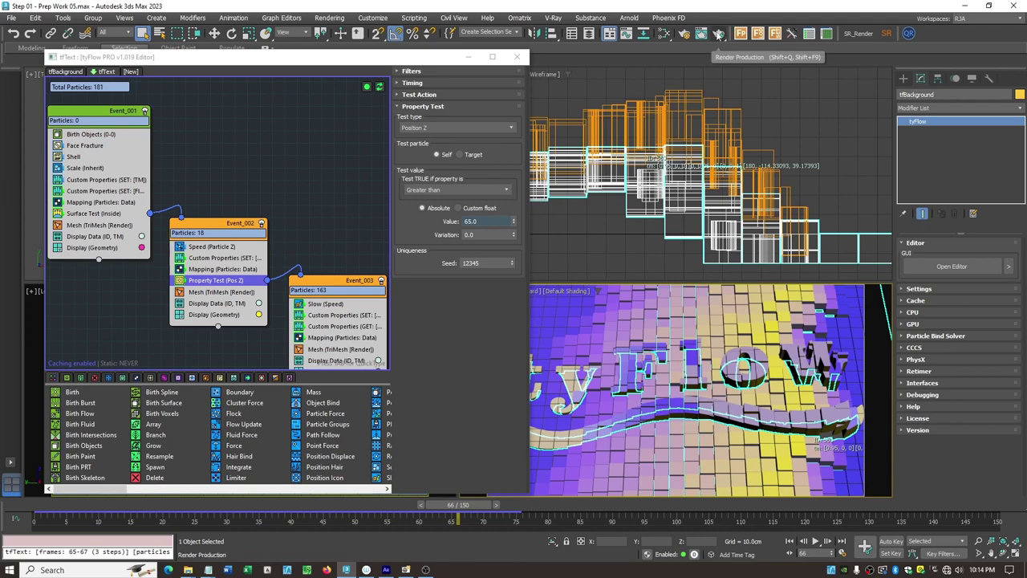
left_click(718, 33)
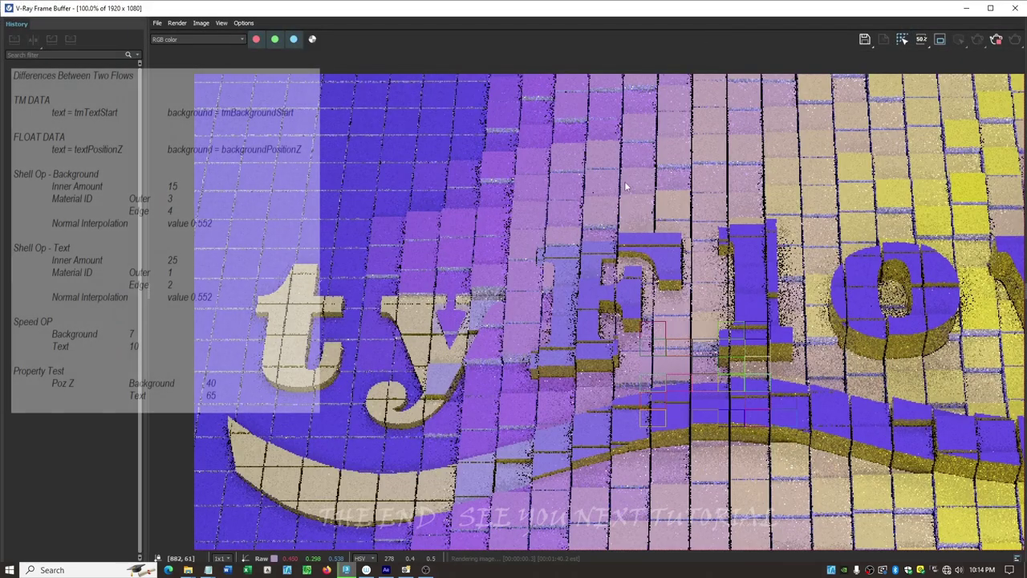